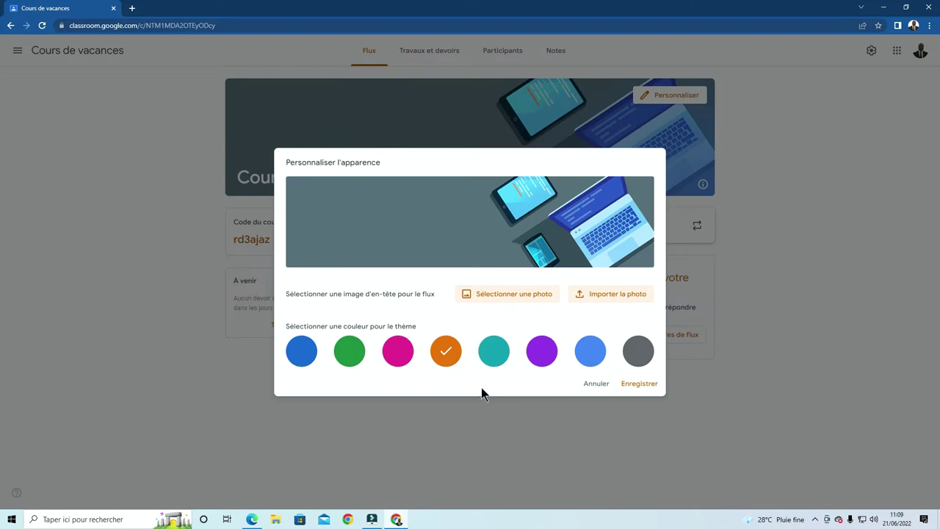
# Save the orange theme colour for the Cours de vacances class
pyautogui.click(630, 384)
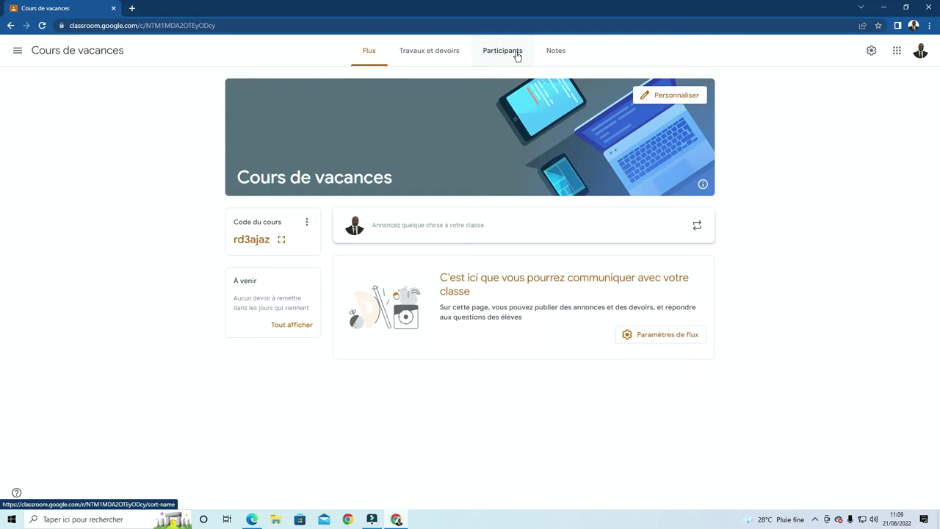
# Go to Participants for Cours de vacances and open the Inviter des élèves window
pyautogui.click(517, 57)
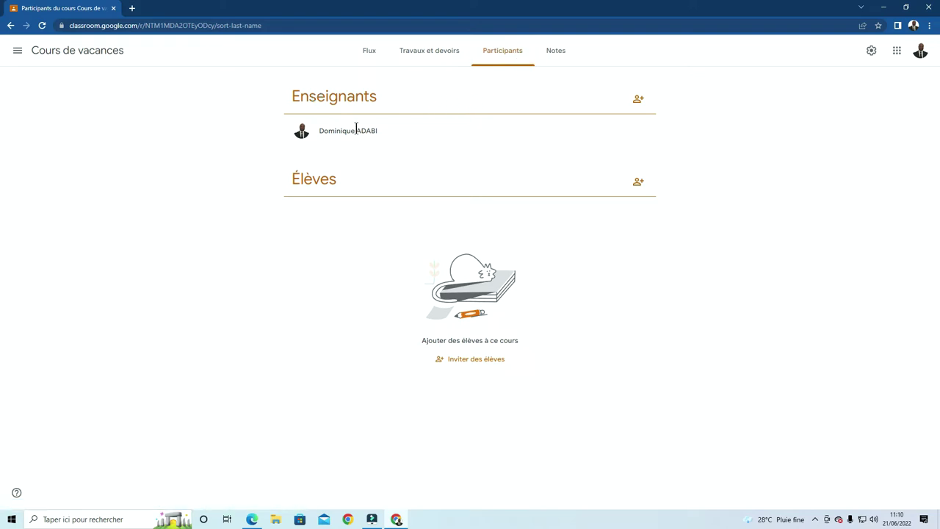
pyautogui.moveTo(393, 131); pyautogui.dragTo(297, 132)
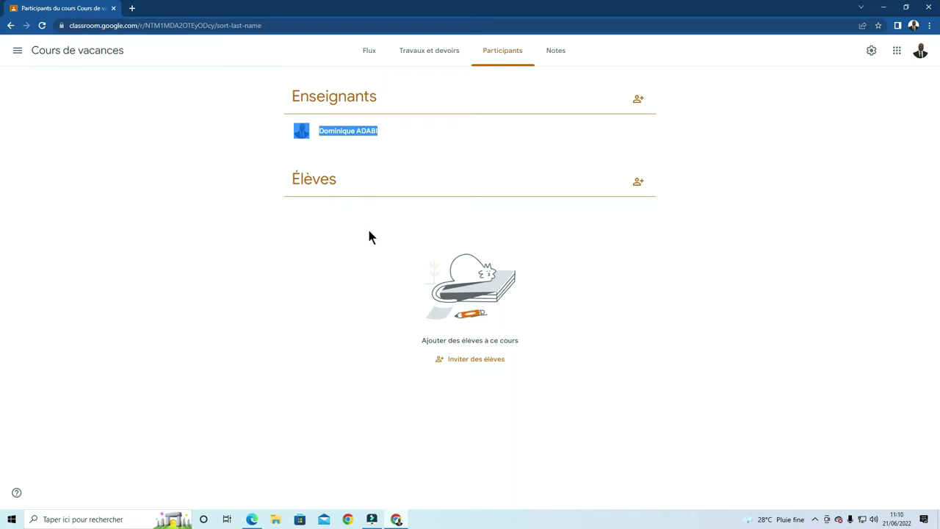
pyautogui.click(452, 135)
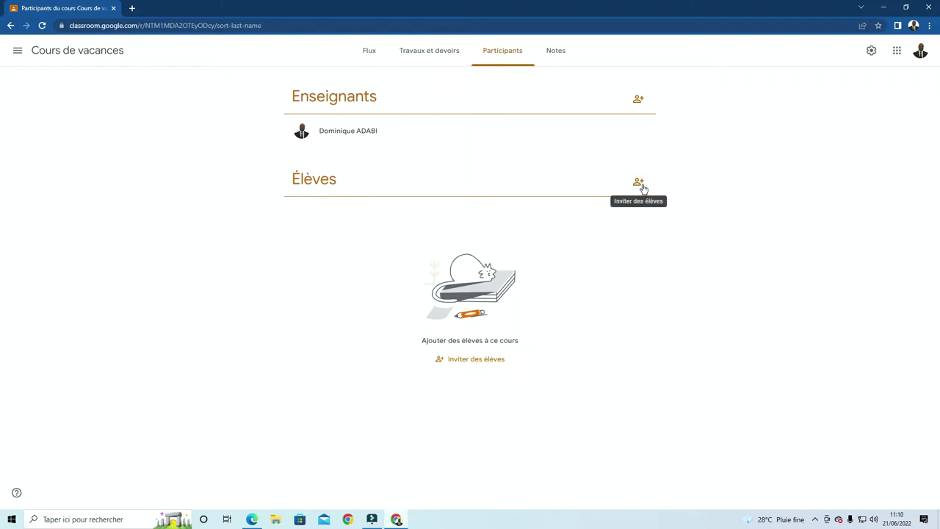
pyautogui.click(639, 183)
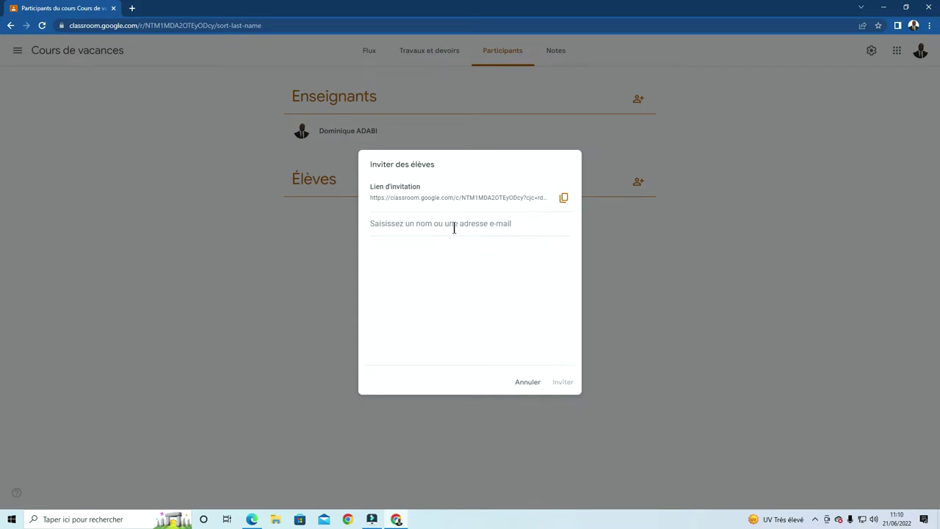
pyautogui.click(415, 221)
# Copy the student's e-mail address from the Word notes and return to the invite field
pyautogui.click(250, 520)
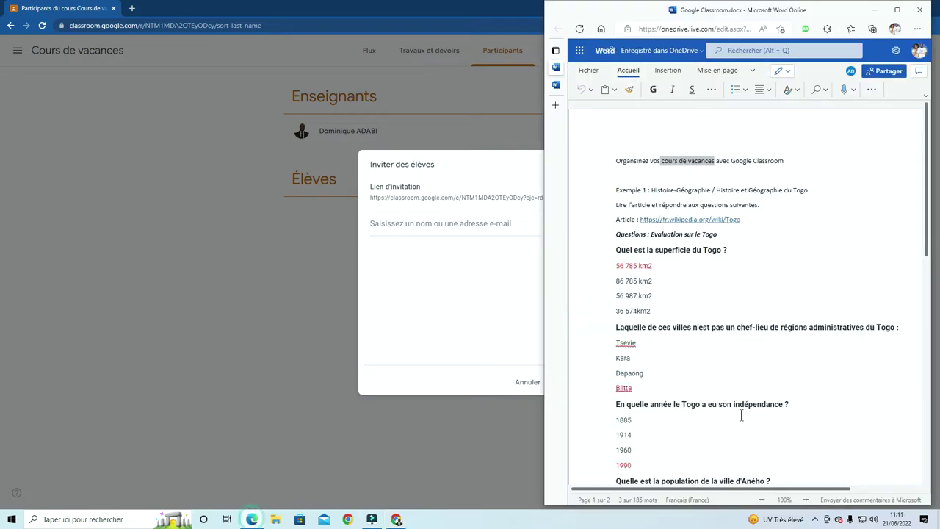
pyautogui.scroll(-7, 744, 410)
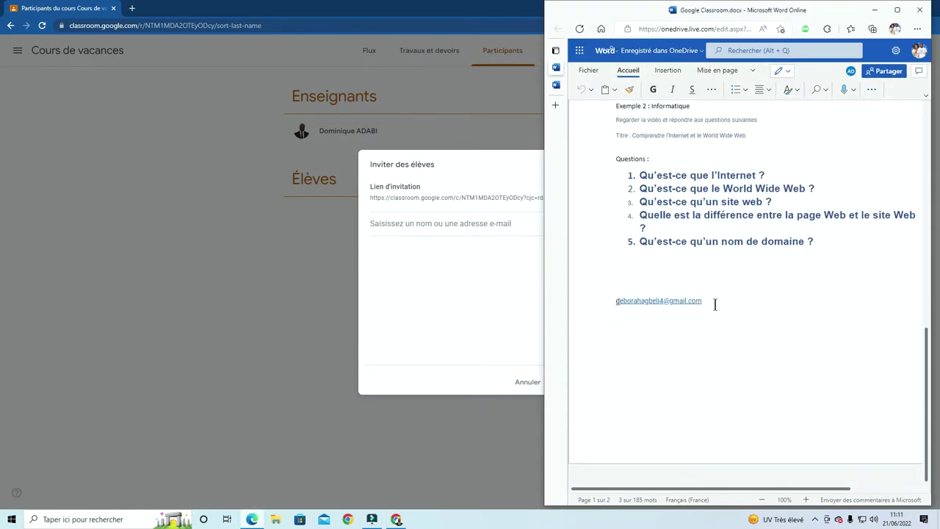
pyautogui.moveTo(715, 304); pyautogui.dragTo(623, 304)
pyautogui.hotkey('ctrl', 'c')
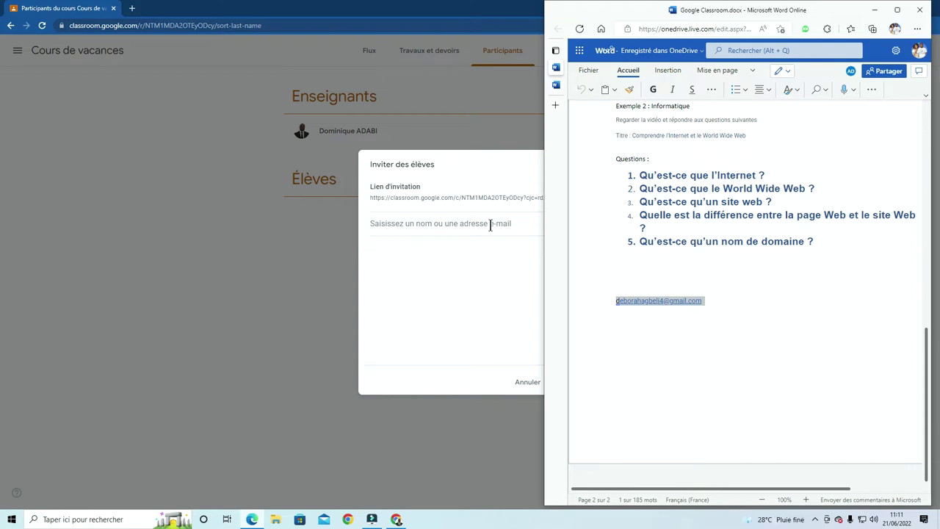
pyautogui.click(491, 226)
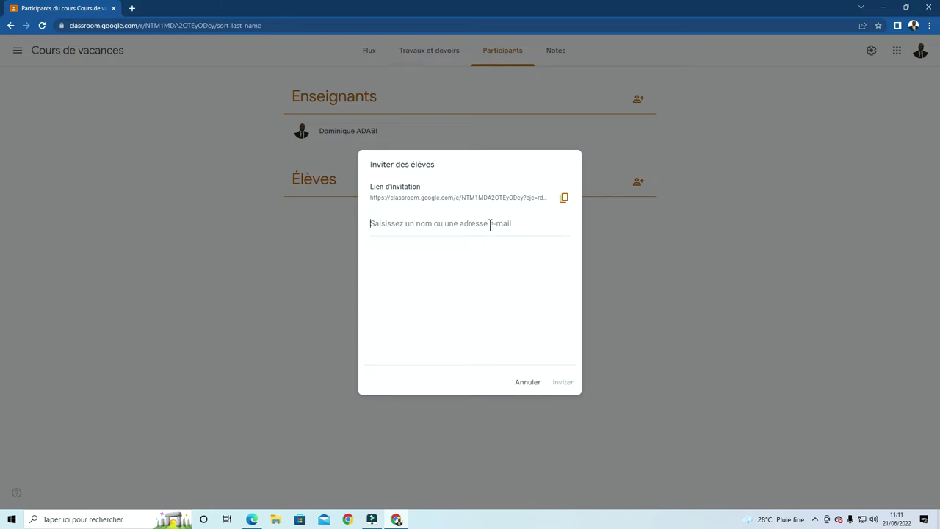
# Paste the student's e-mail into the invite field and send the invitation
pyautogui.hotkey('ctrl', 'v')
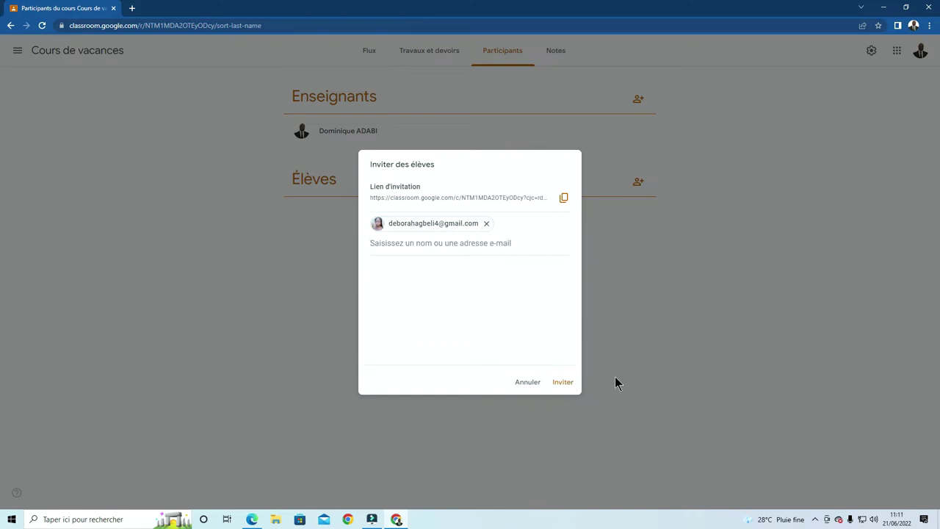
pyautogui.click(574, 384)
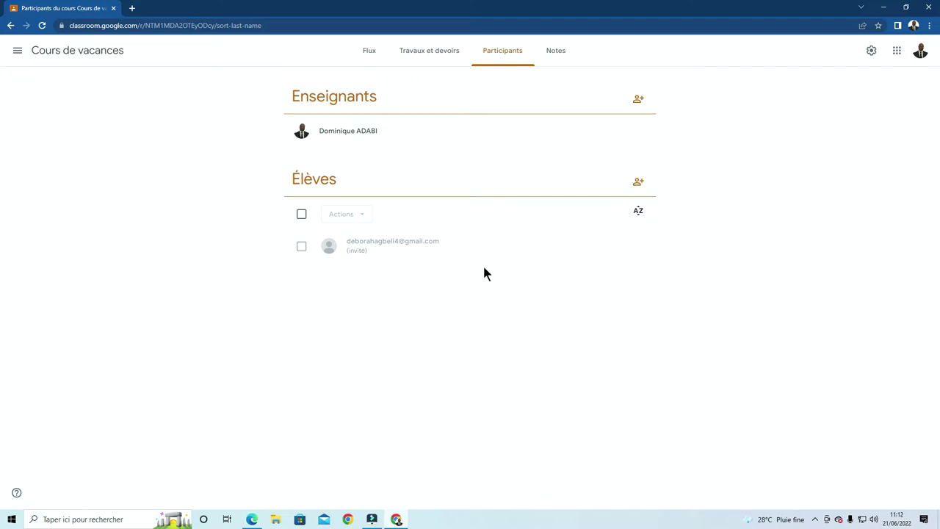
# Copy the class code from the enlarged course code view on the Flux stream
pyautogui.click(370, 54)
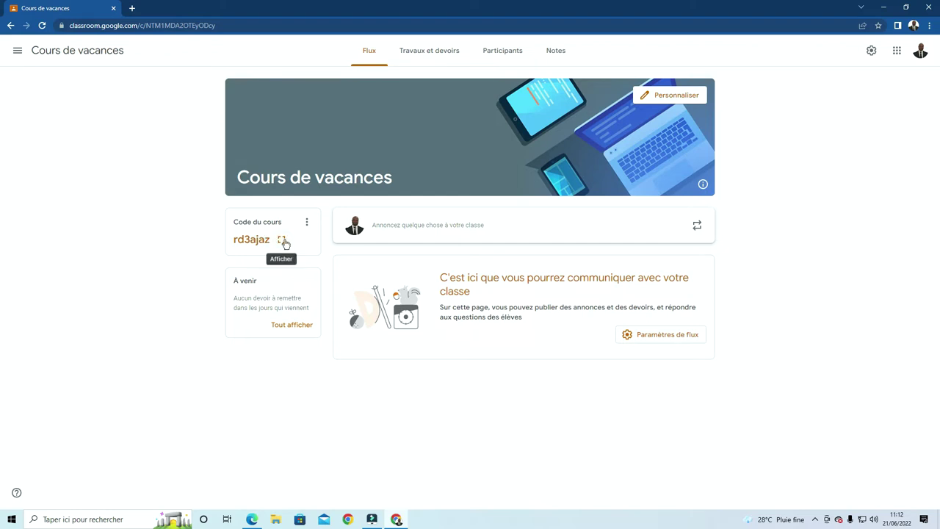
pyautogui.click(282, 239)
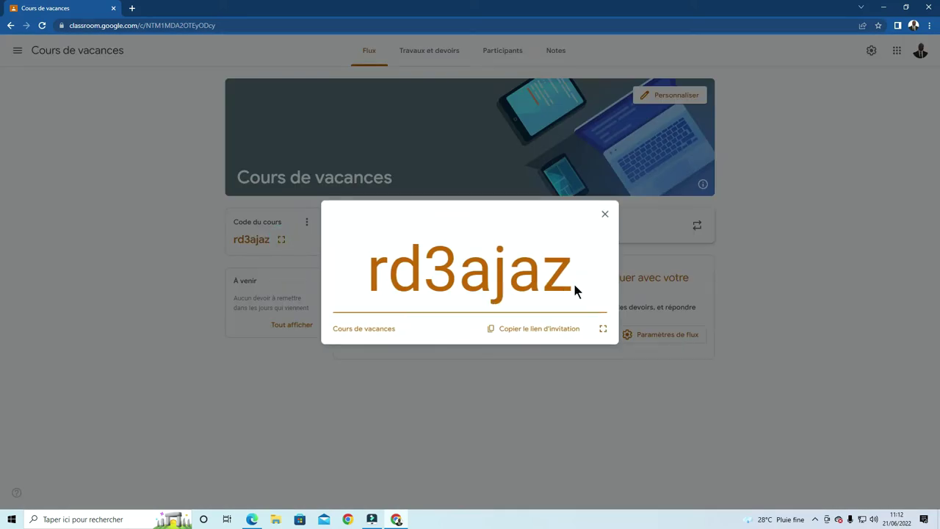
pyautogui.moveTo(574, 285); pyautogui.dragTo(370, 257)
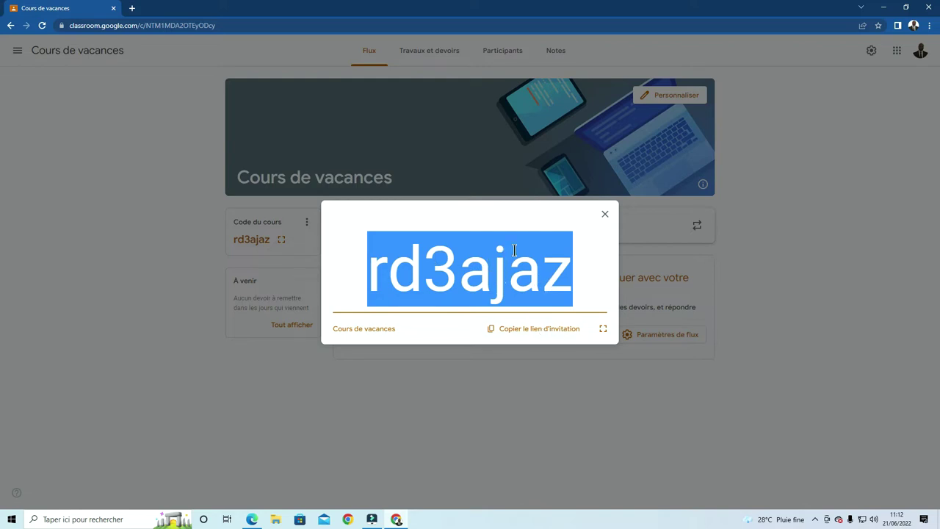
pyautogui.click(607, 213)
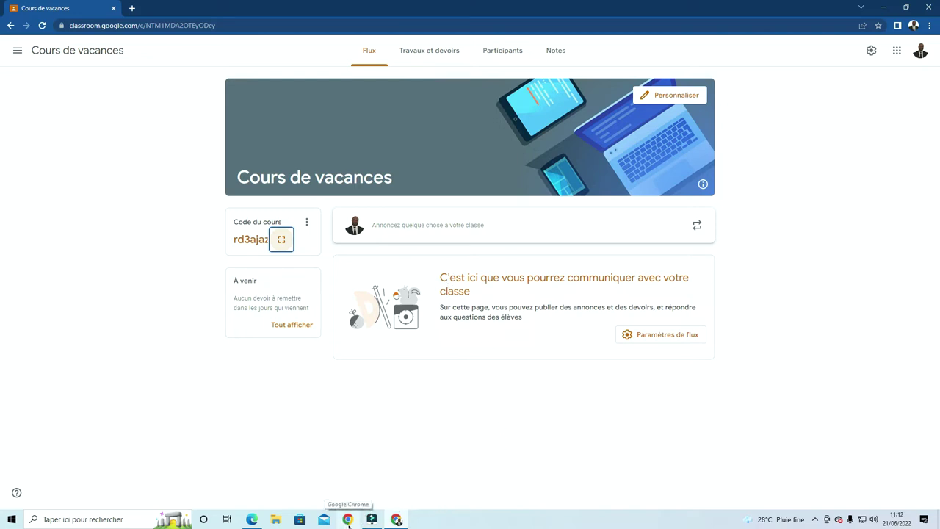
# Open a new Chrome window under the student's profile and check its signed-in account
pyautogui.click(348, 520)
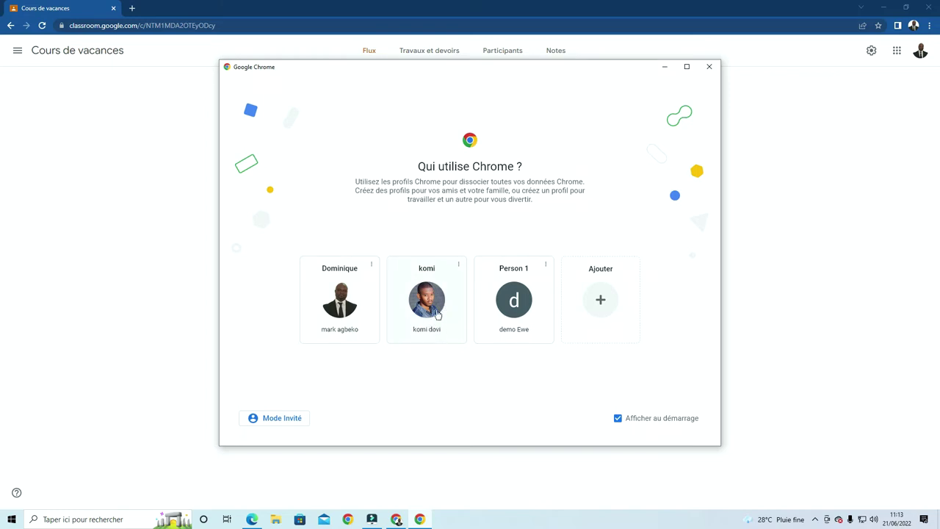
pyautogui.click(436, 314)
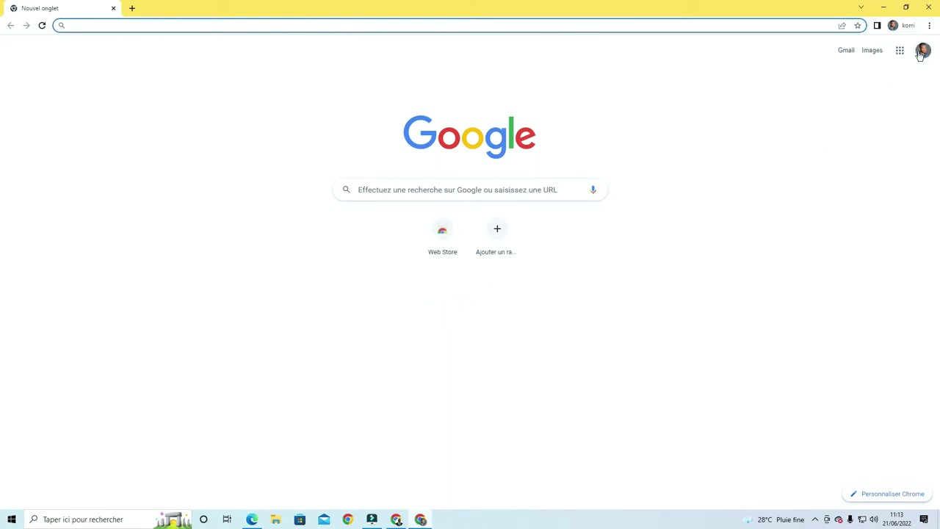
pyautogui.click(928, 56)
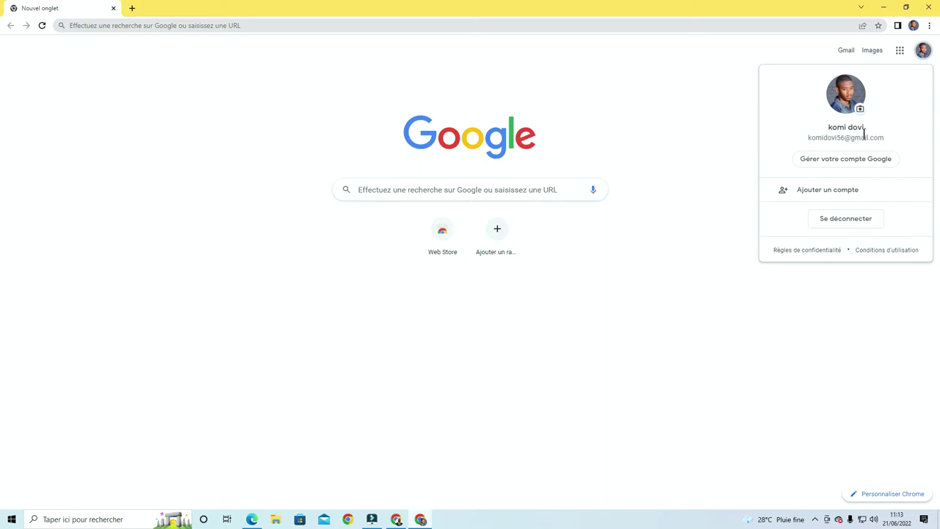
pyautogui.click(603, 80)
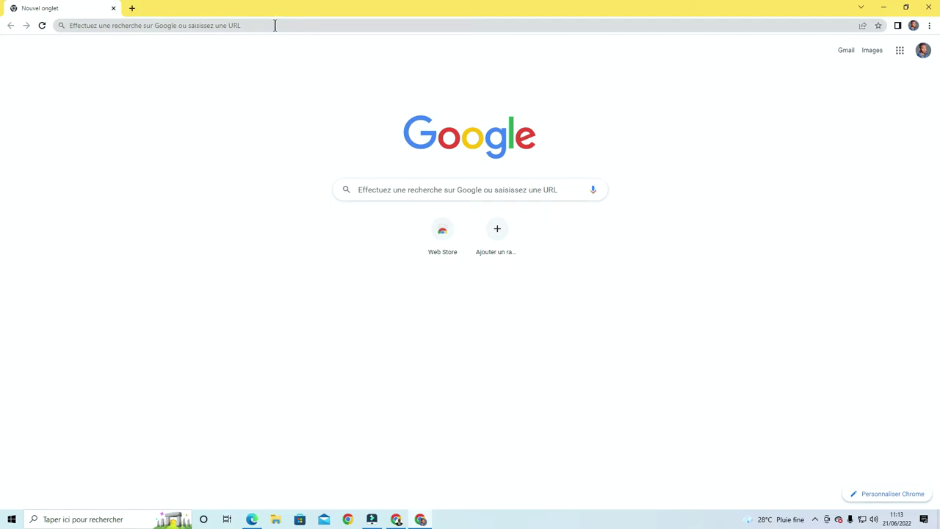
# Load google.com/classroom in the student's Chrome window
pyautogui.click(275, 25)
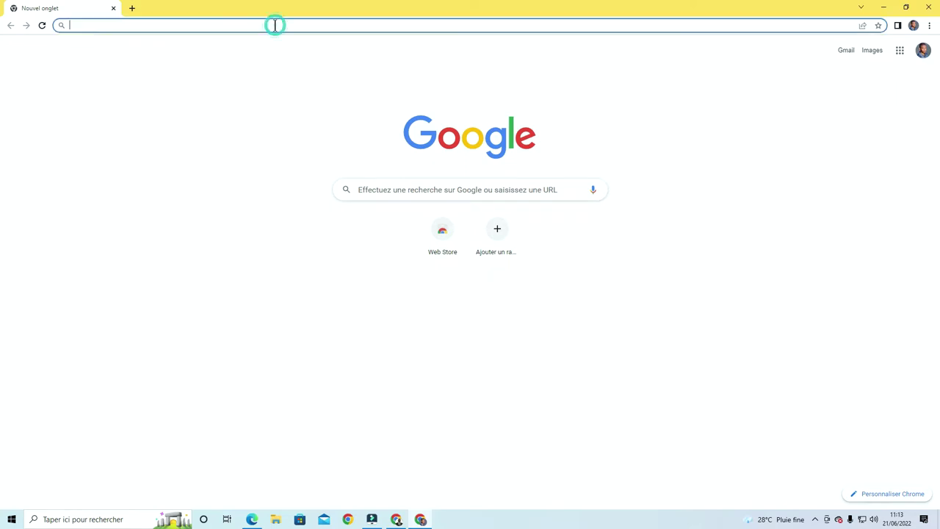
pyautogui.write('g')
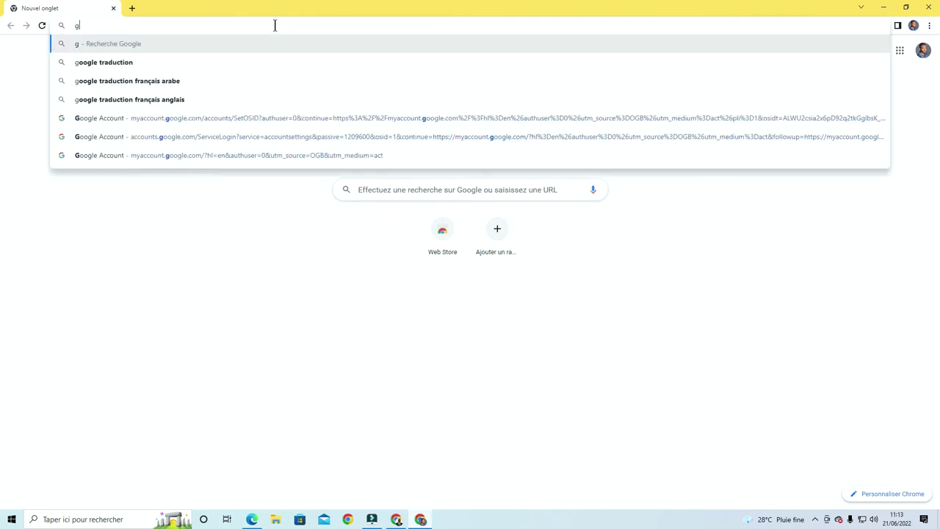
pyautogui.write('oogle.com/')
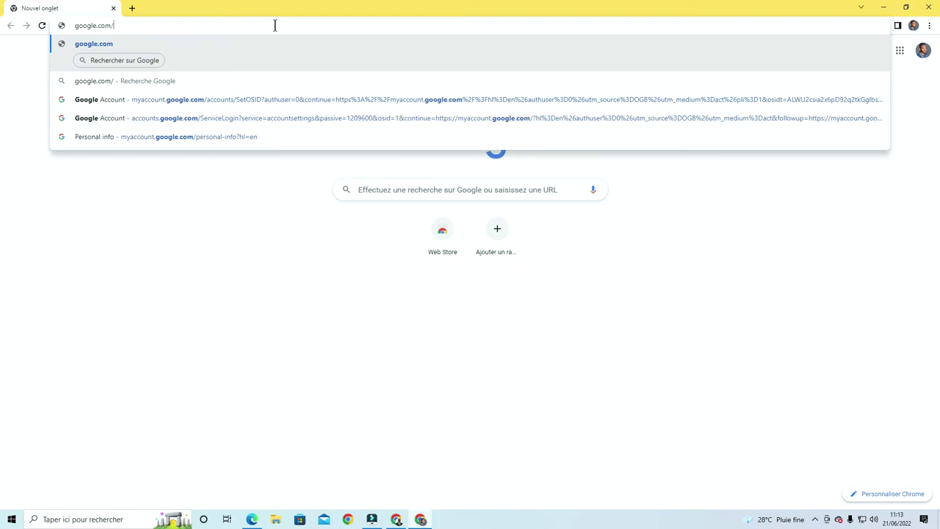
pyautogui.write('classr')
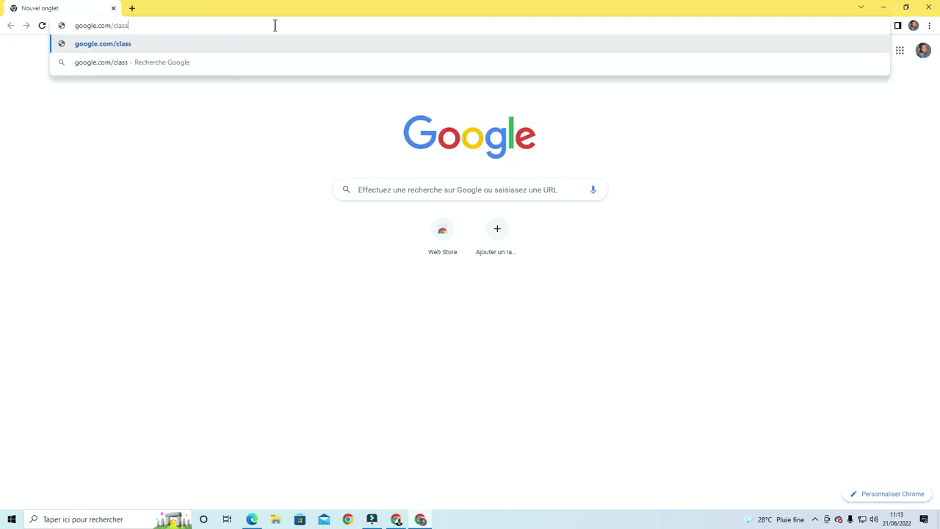
pyautogui.write('oom')
pyautogui.press('Return')
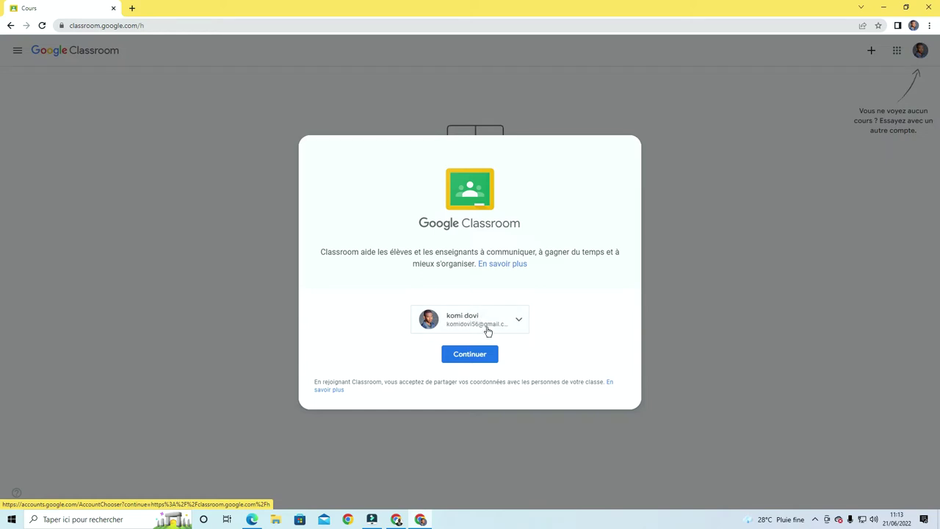
# Join Cours de vacances as the student by pasting the copied class code
pyautogui.click(478, 356)
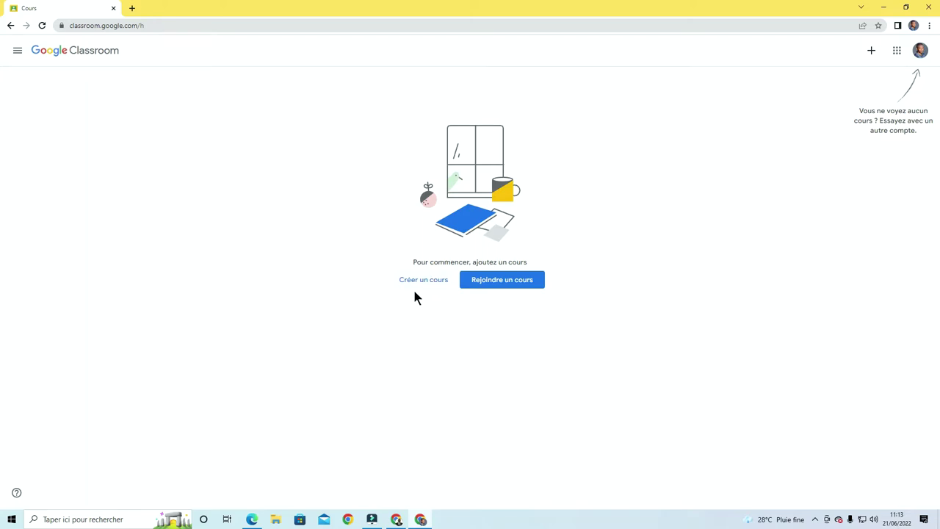
pyautogui.click(506, 284)
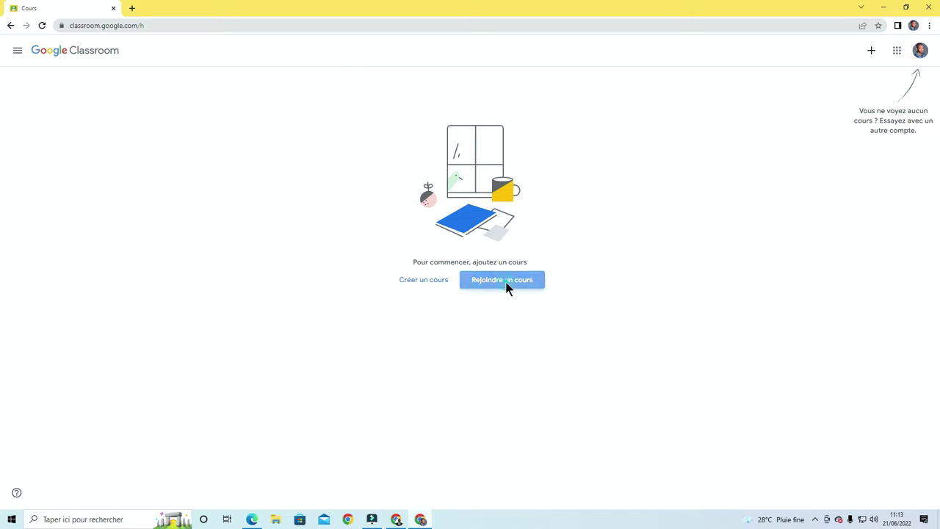
pyautogui.click(400, 196)
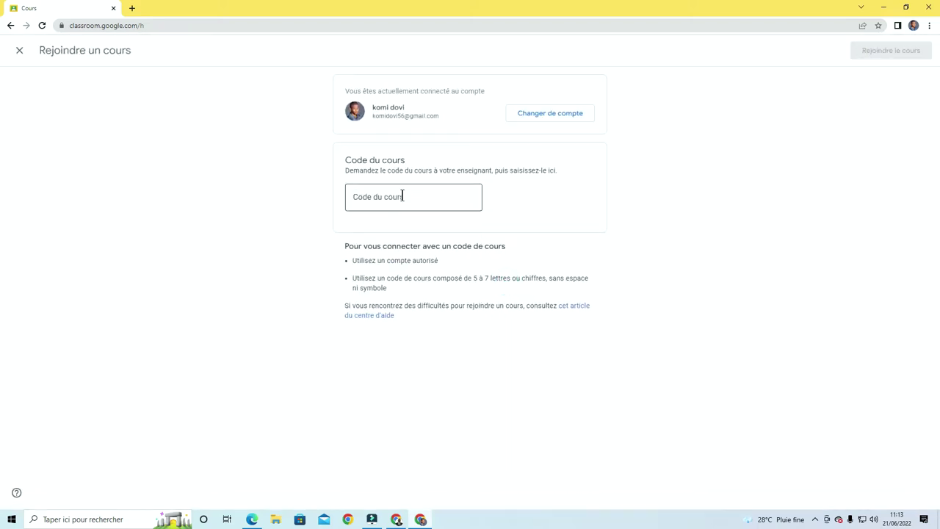
pyautogui.click(401, 196)
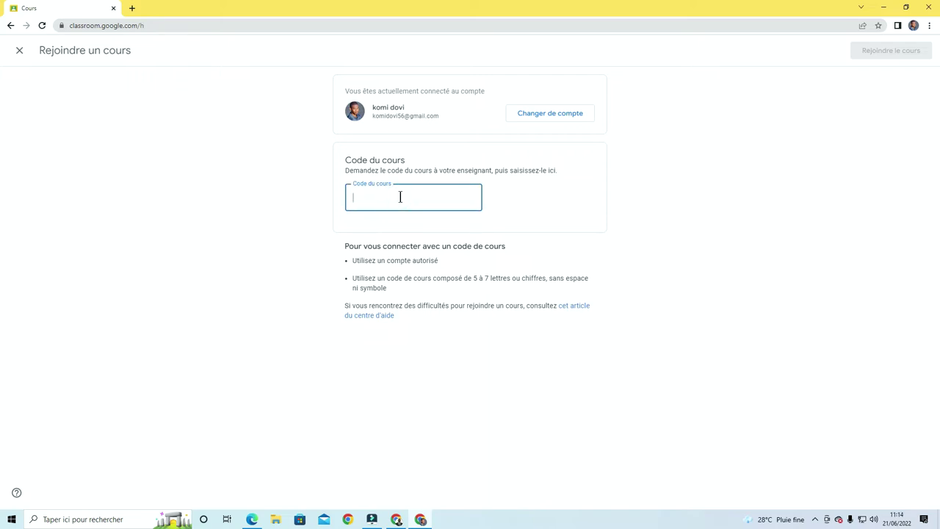
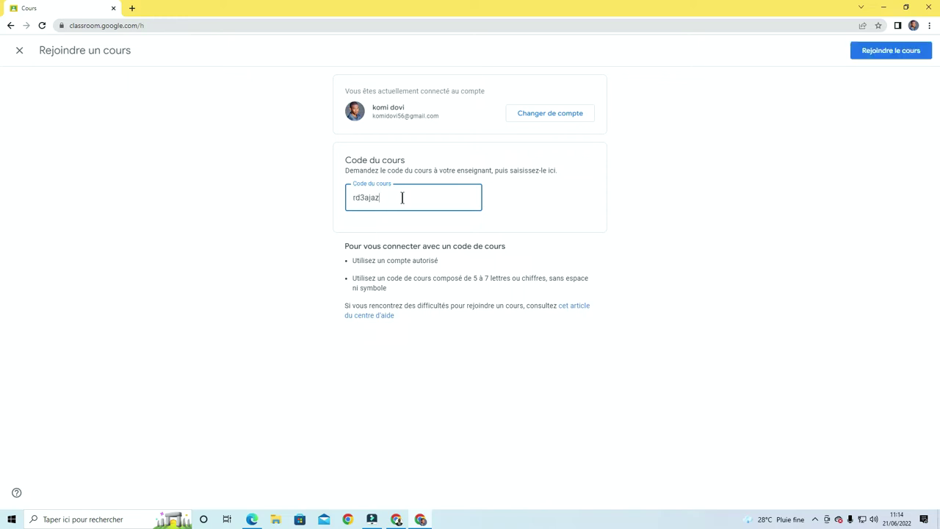
pyautogui.click(889, 56)
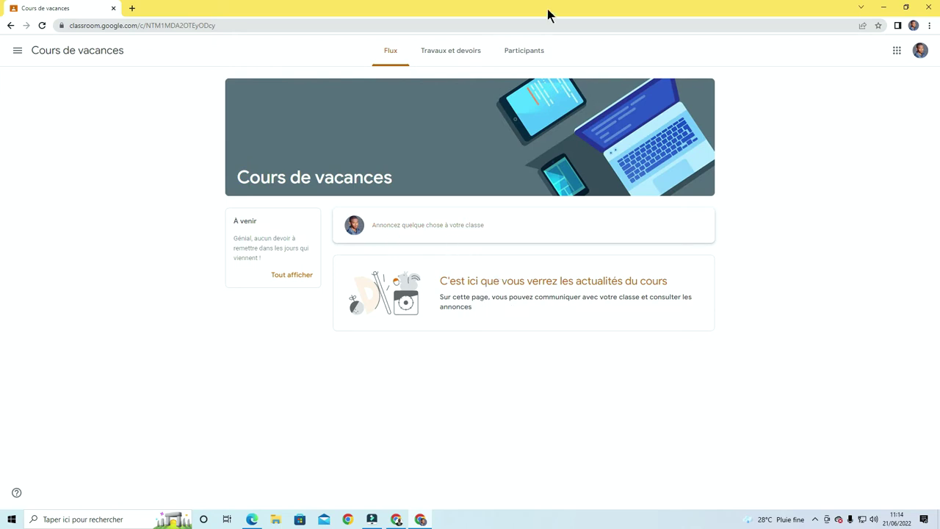
# Check the course participants, then start a new announcement on the Flux stream
pyautogui.click(533, 53)
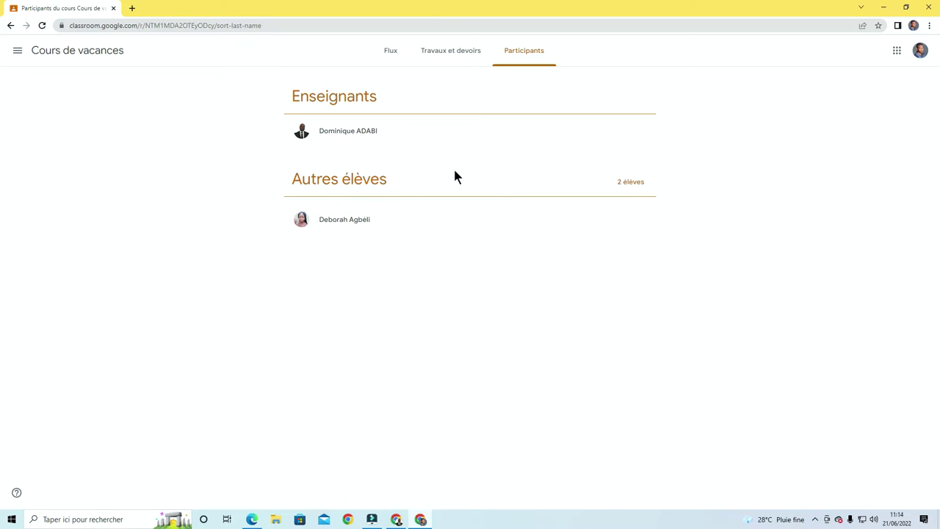
pyautogui.click(389, 53)
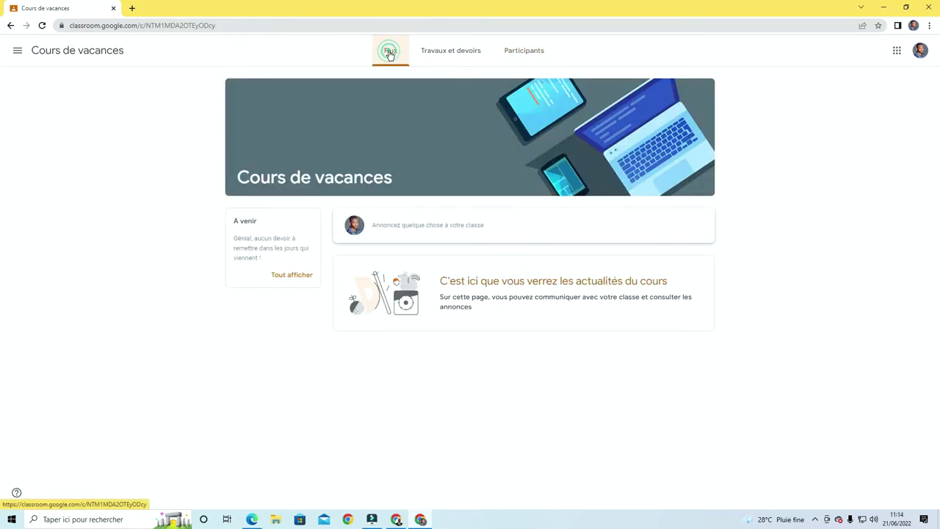
pyautogui.click(456, 229)
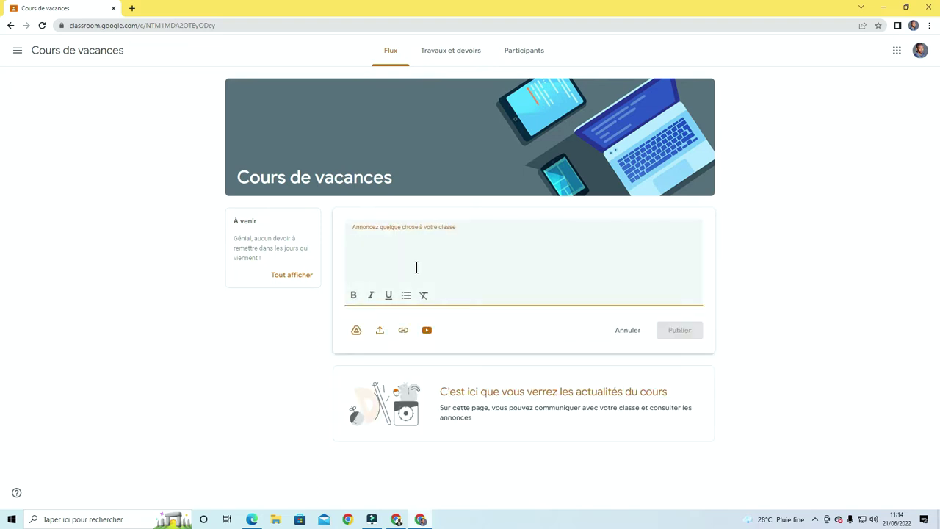
# Post a 'bonjour' announcement as the student and minimize the student's window
pyautogui.click(415, 267)
pyautogui.write('bonjour')
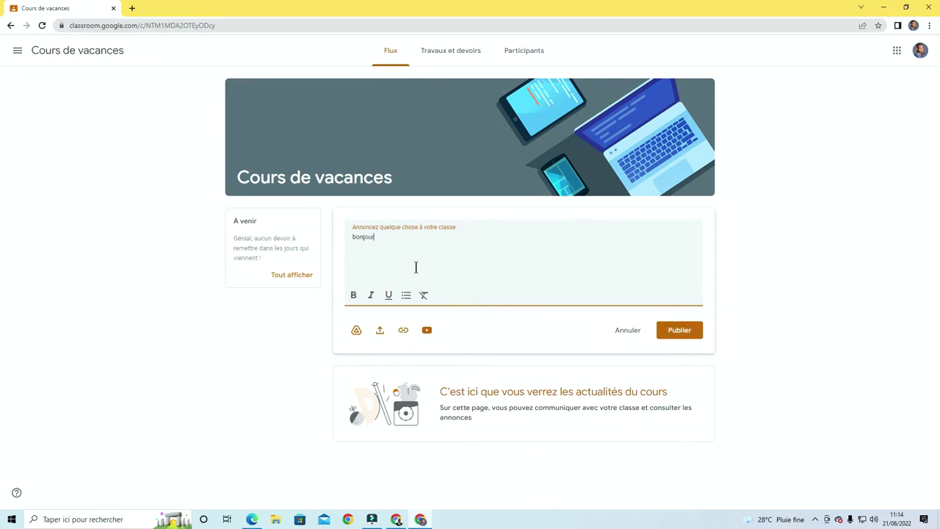
pyautogui.click(690, 335)
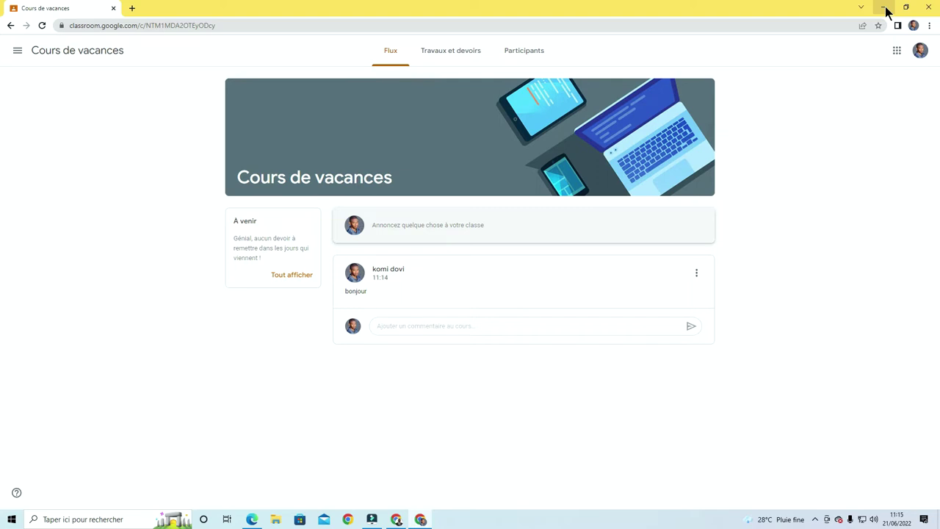
pyautogui.click(885, 8)
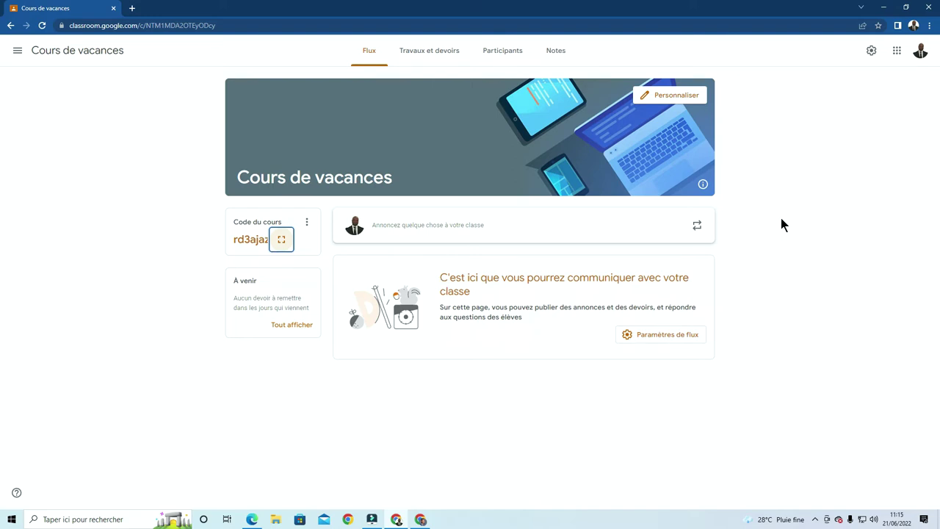
# Reload the teacher's stream to see the bonjour post and close the 'Créer des annonces' tip
pyautogui.click(42, 25)
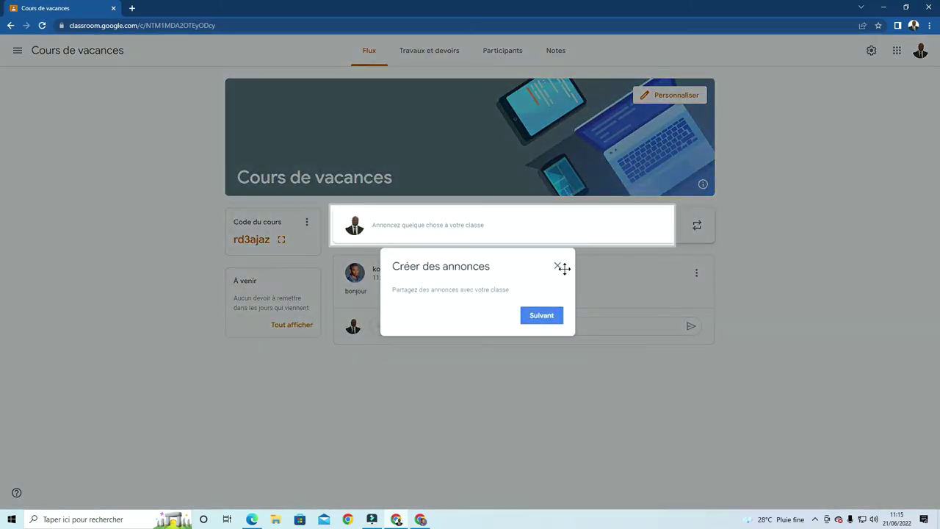
pyautogui.click(557, 267)
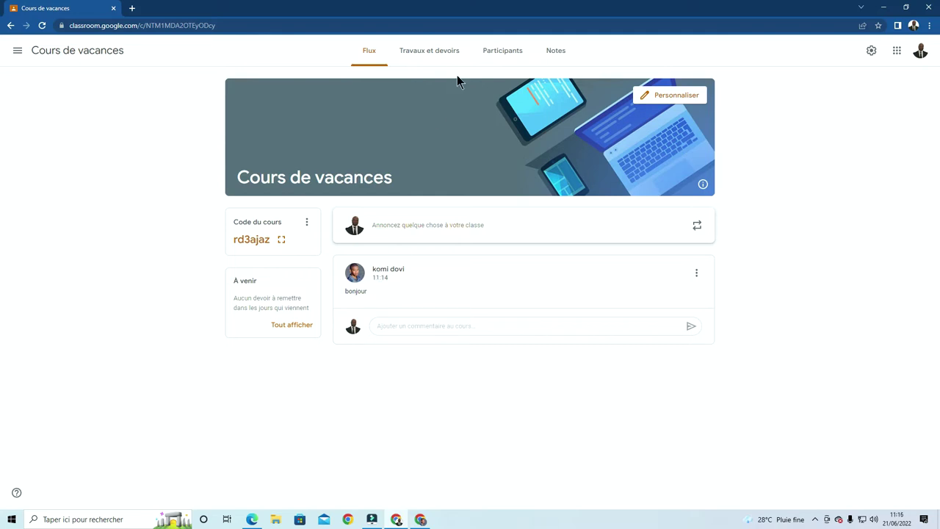
# Check the participants list (one teacher, two students), then open the empty Notes gradebook
pyautogui.click(509, 56)
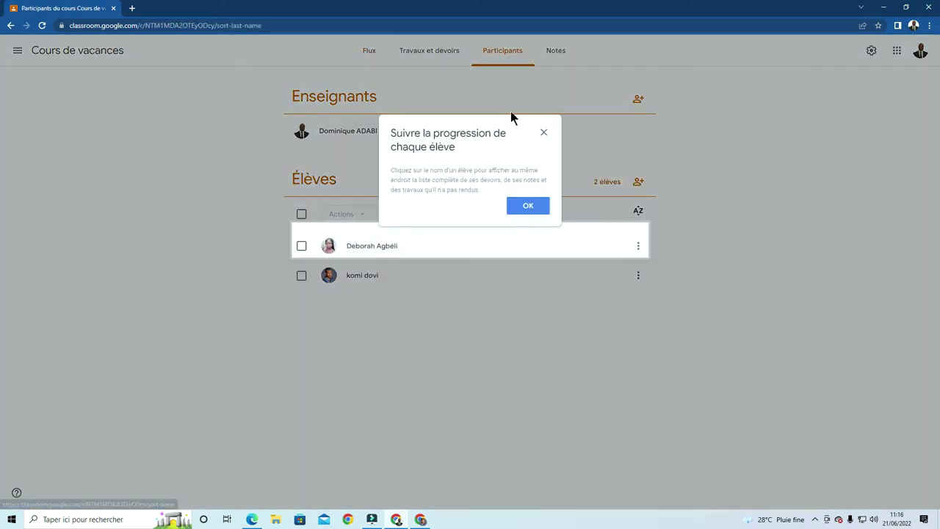
pyautogui.click(544, 133)
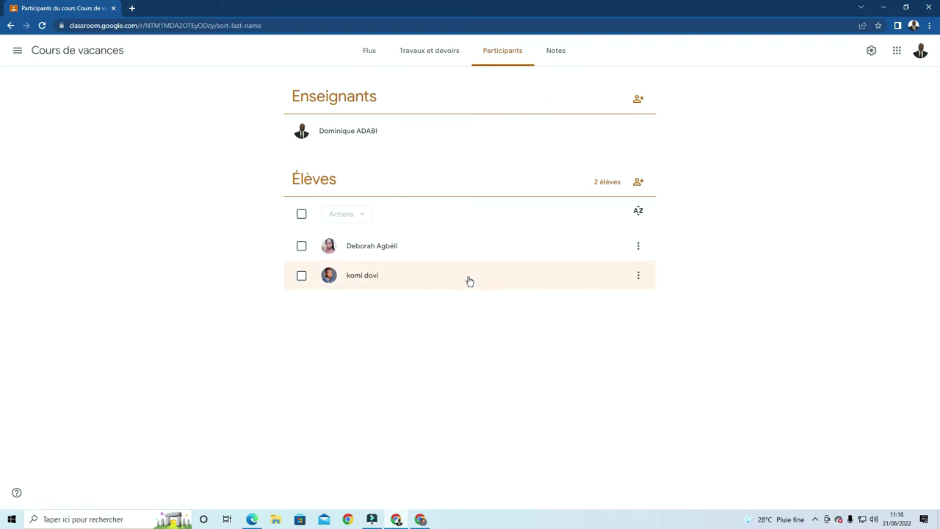
pyautogui.click(562, 51)
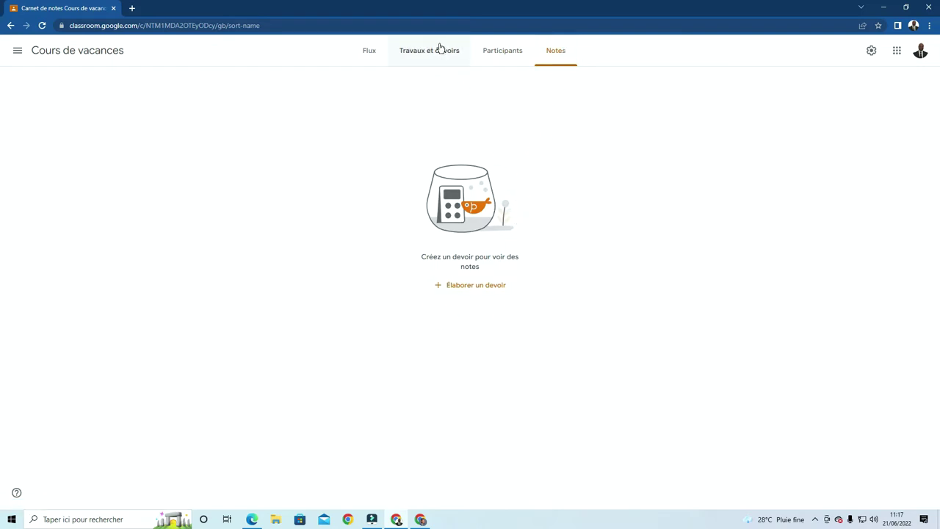
# Go via the course stream to the empty Travaux et devoirs page of 'Cours de vacances'
pyautogui.click(371, 53)
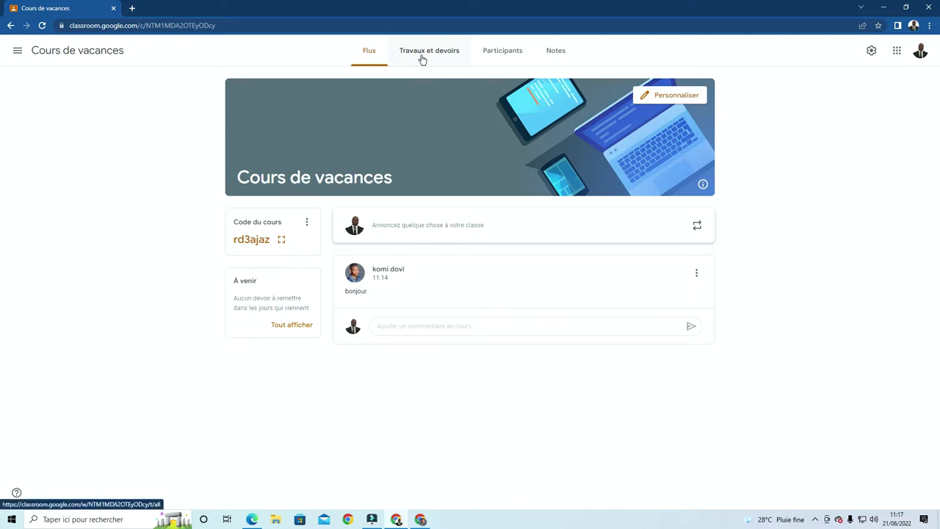
pyautogui.click(423, 59)
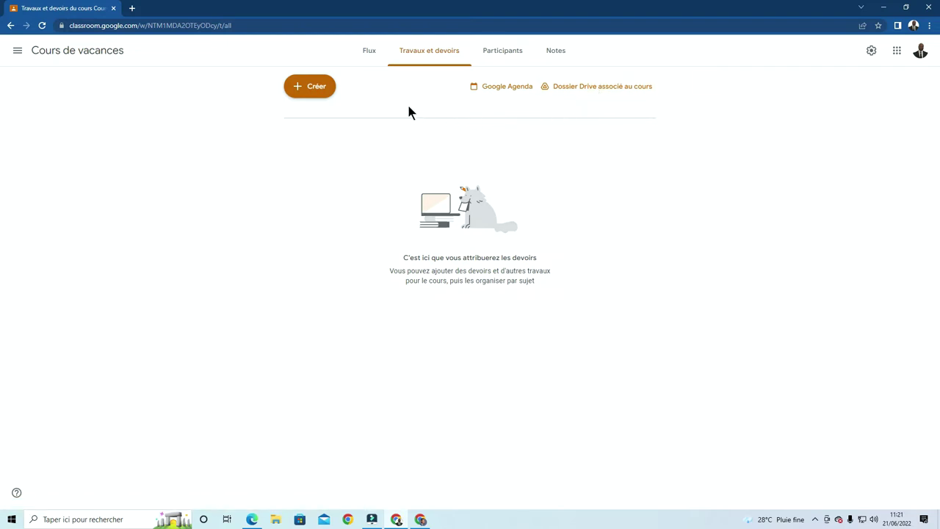
# Create a new Questionnaire assignment with a 100-point Blank Quiz attached
pyautogui.click(320, 94)
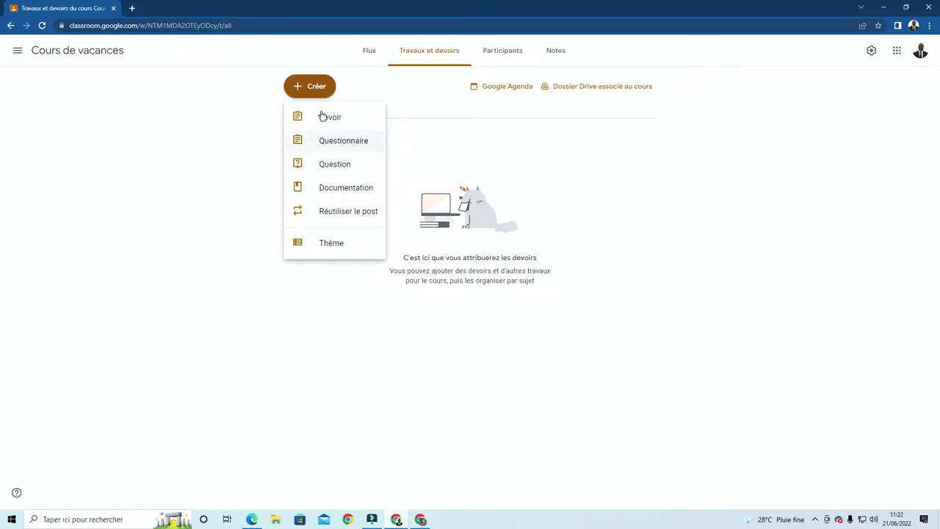
pyautogui.click(343, 144)
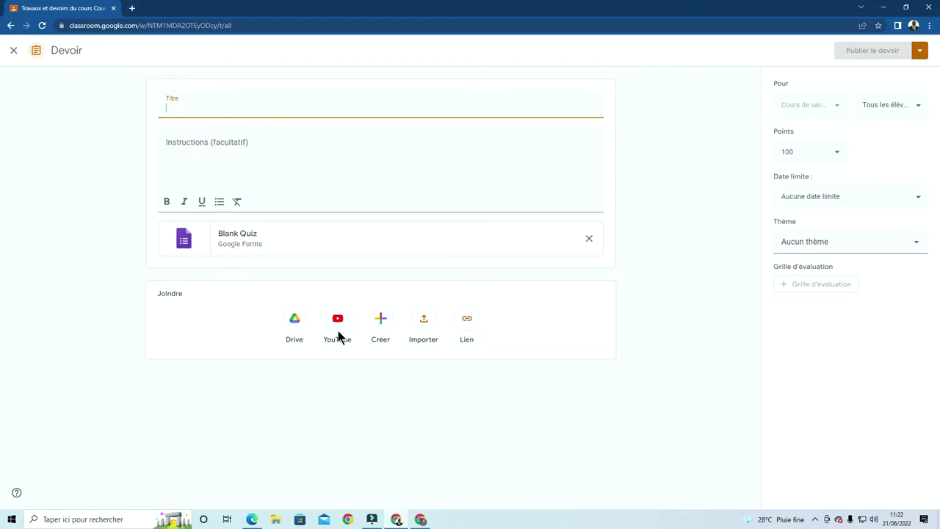
pyautogui.click(384, 324)
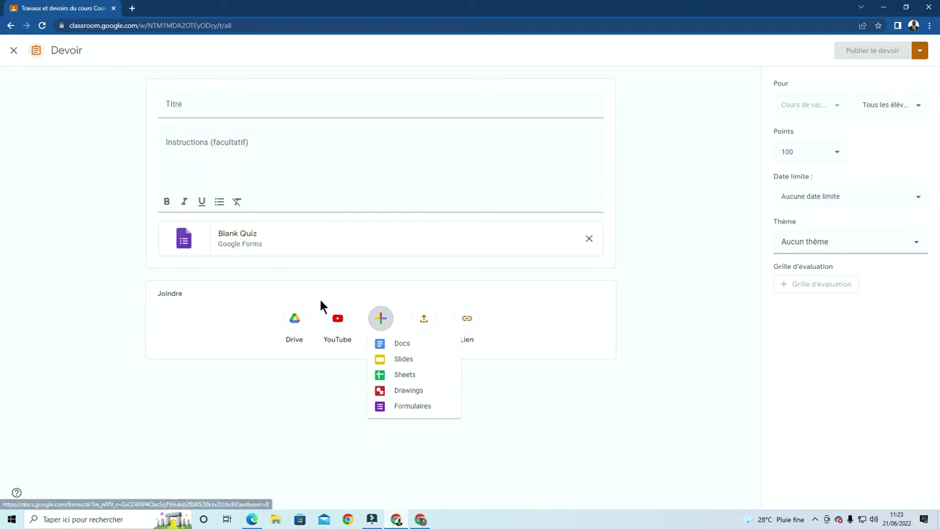
pyautogui.click(540, 412)
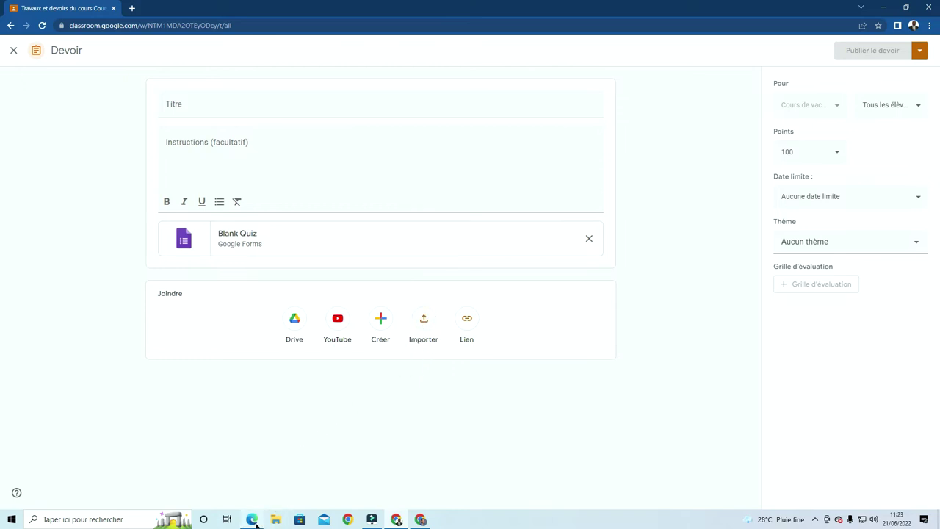
pyautogui.moveTo(252, 519)
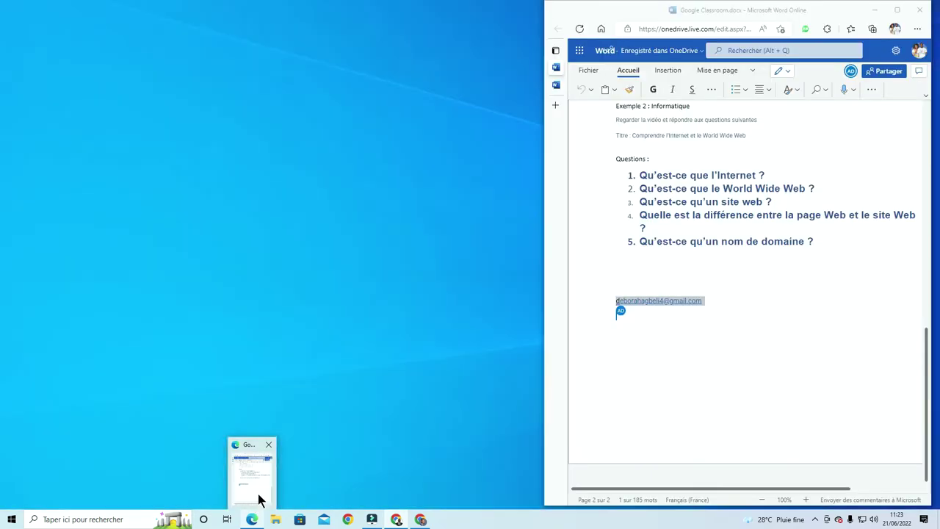
# Copy 'Histoire et Géographie du Togo' from the Word notes into the assignment title
pyautogui.click(257, 500)
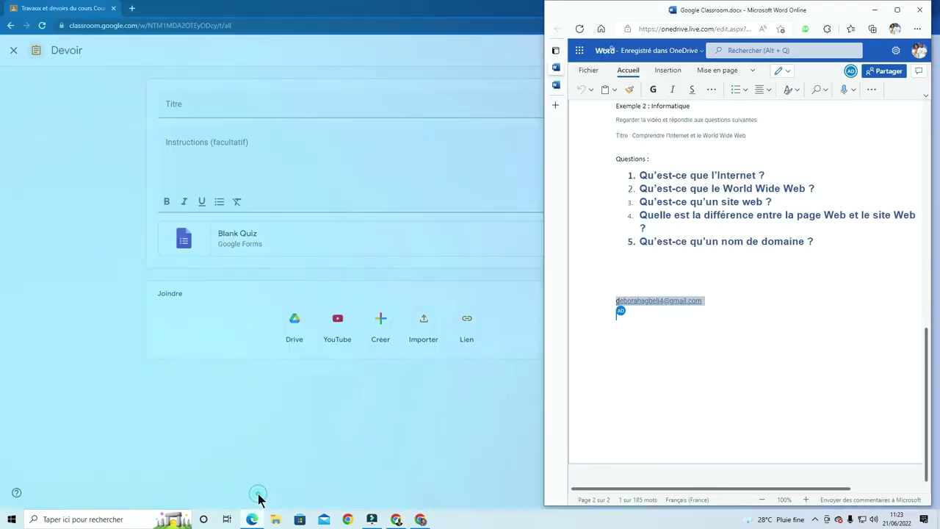
pyautogui.scroll(3, 741, 330)
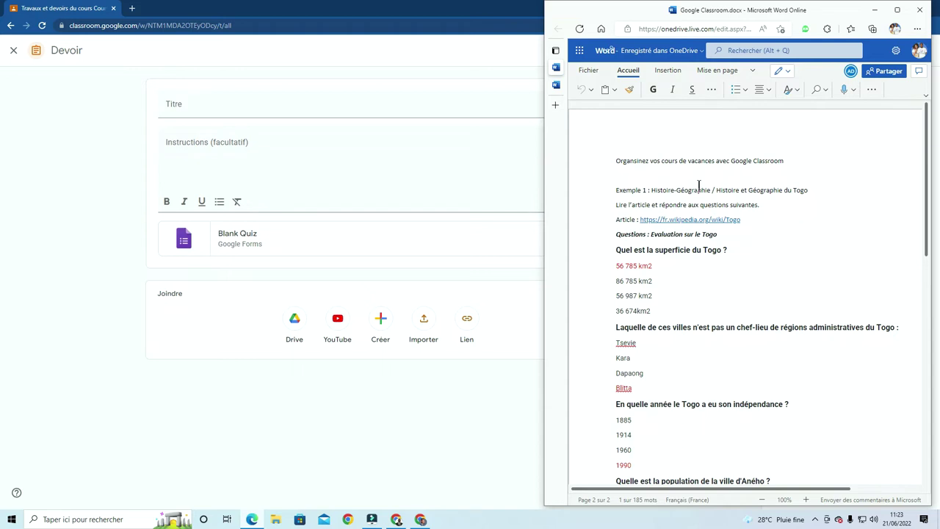
pyautogui.moveTo(815, 191); pyautogui.dragTo(718, 197)
pyautogui.hotkey('ctrl', 'c')
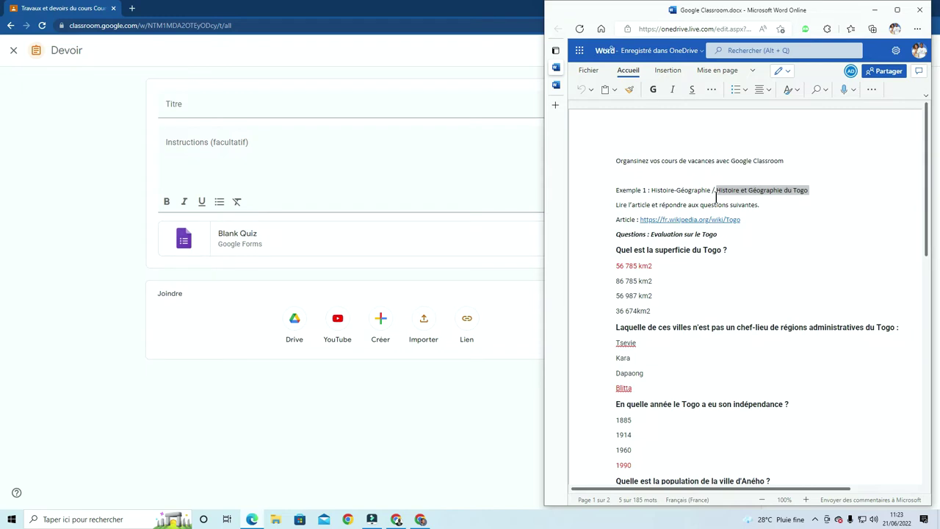
pyautogui.click(225, 97)
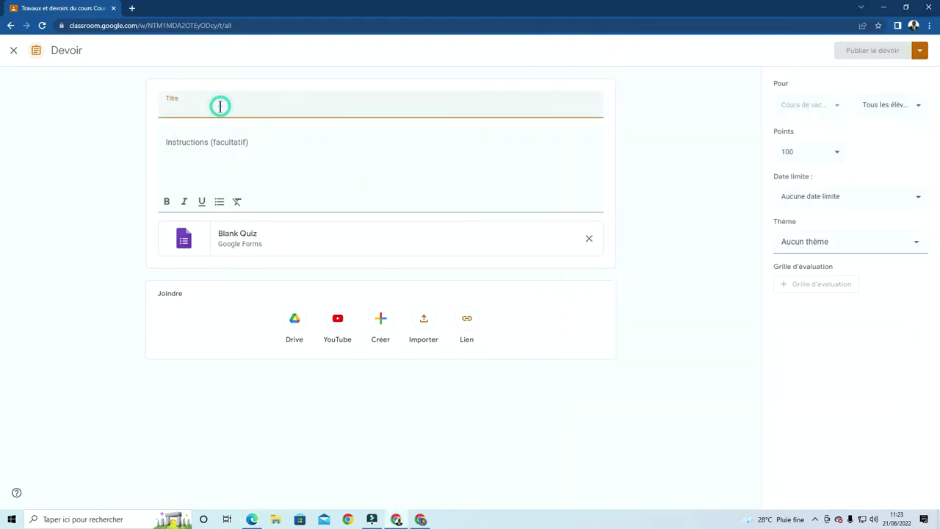
pyautogui.hotkey('ctrl', 'v')
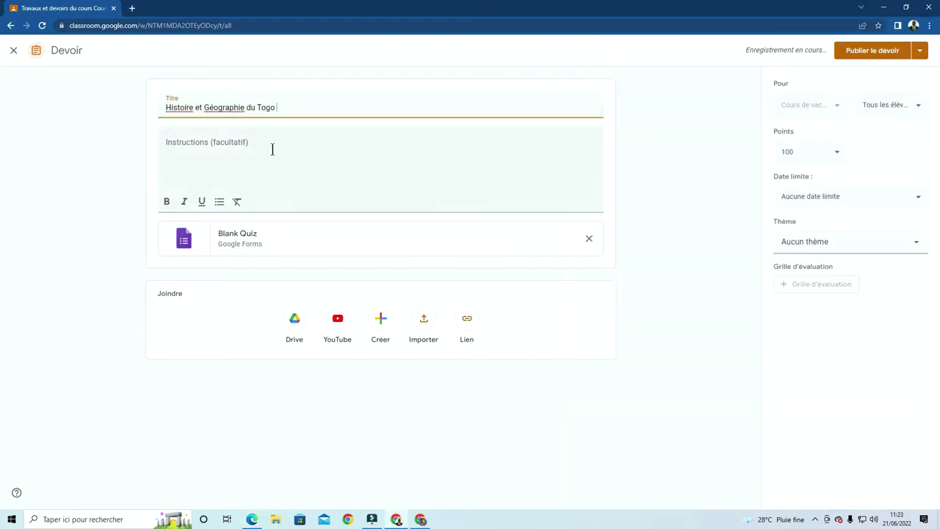
# Select the instruction sentence in the Word notes for copying
pyautogui.click(271, 149)
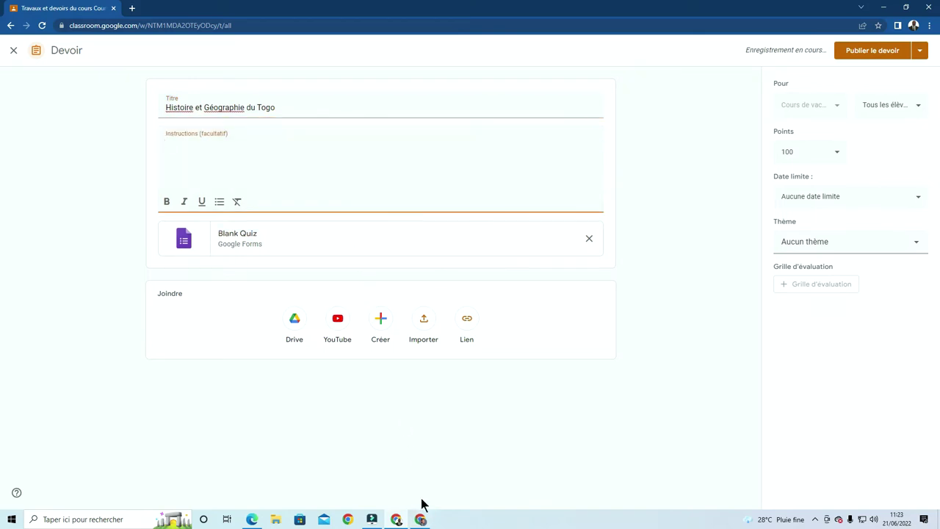
pyautogui.click(252, 520)
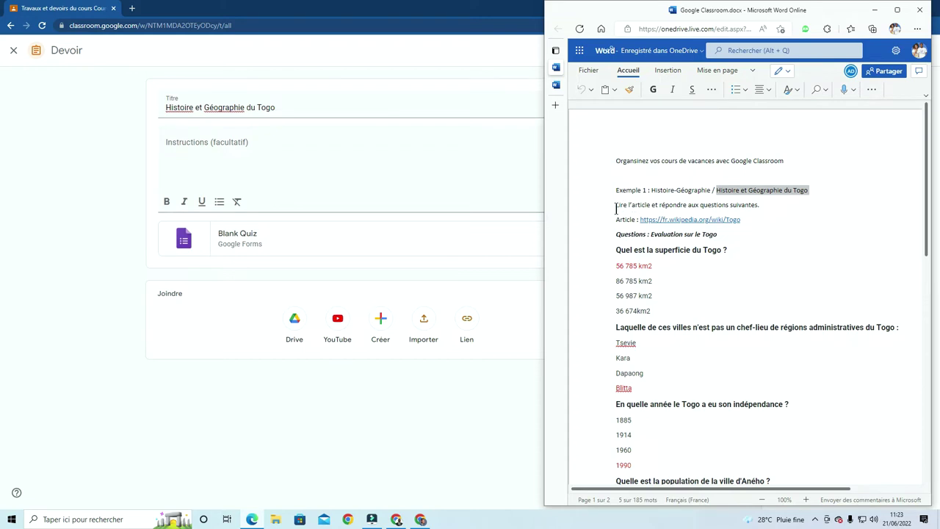
pyautogui.moveTo(764, 208); pyautogui.dragTo(616, 211)
pyautogui.hotkey('ctrl', 'c')
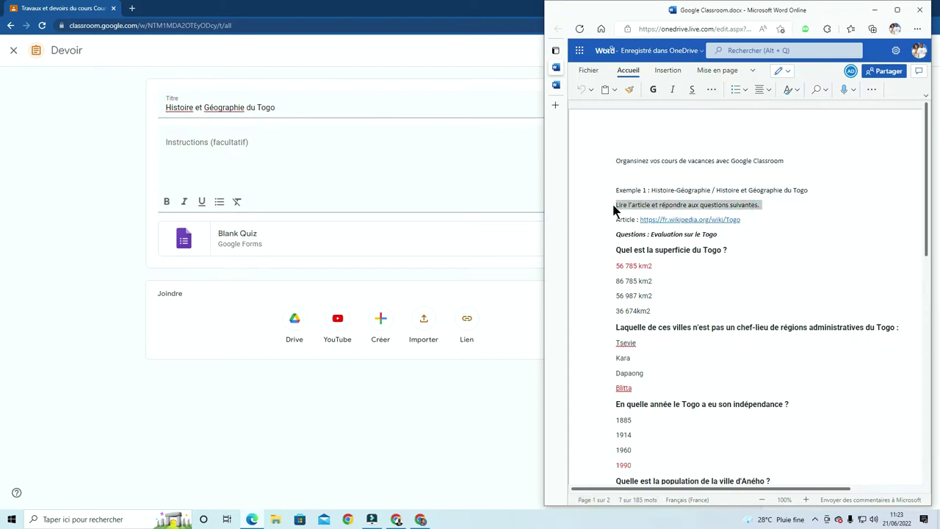
# Paste 'Lire l'article et répondre aux questions suivantes.' as instructions and make it bold italic
pyautogui.click(238, 155)
pyautogui.hotkey('ctrl', 'v')
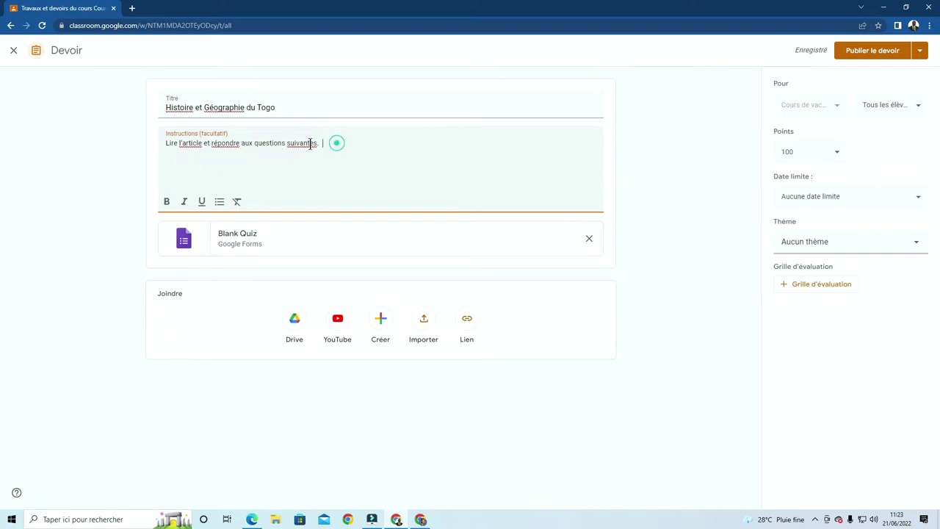
pyautogui.moveTo(335, 143); pyautogui.dragTo(163, 147)
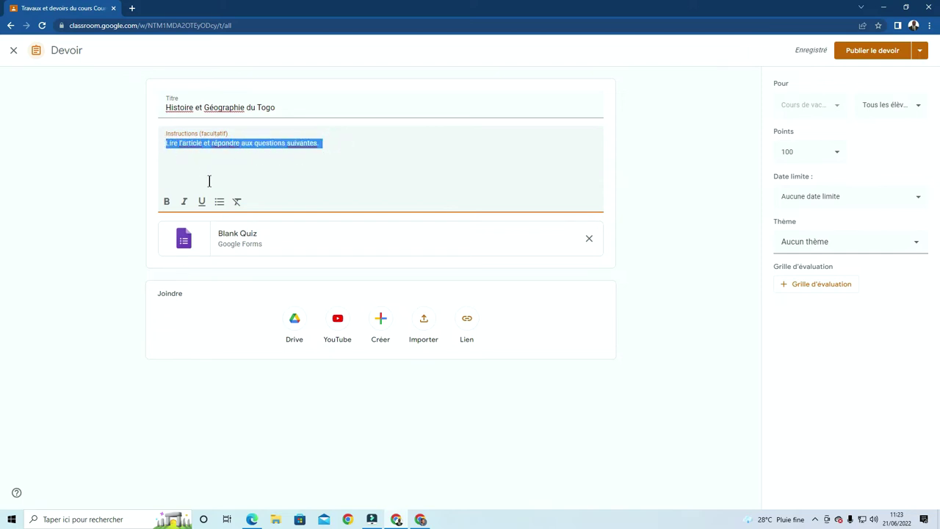
pyautogui.click(165, 202)
pyautogui.click(184, 201)
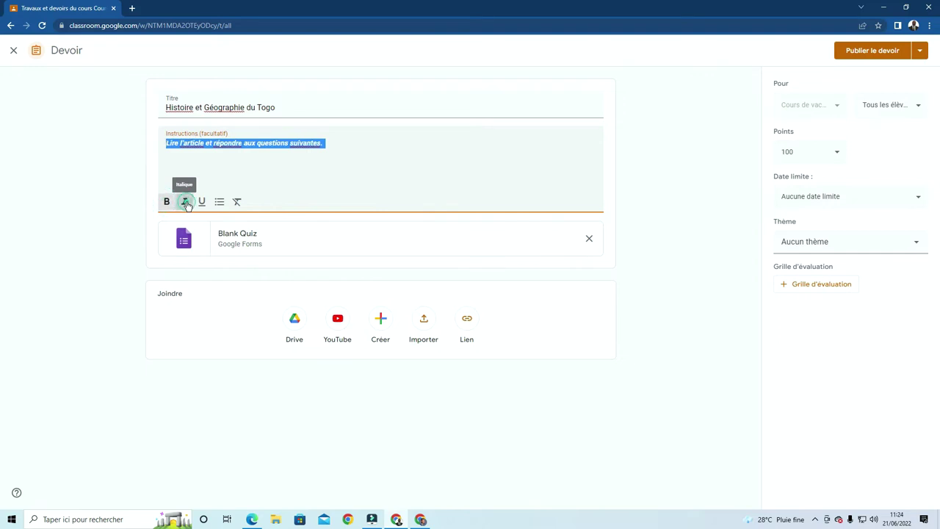
pyautogui.click(340, 188)
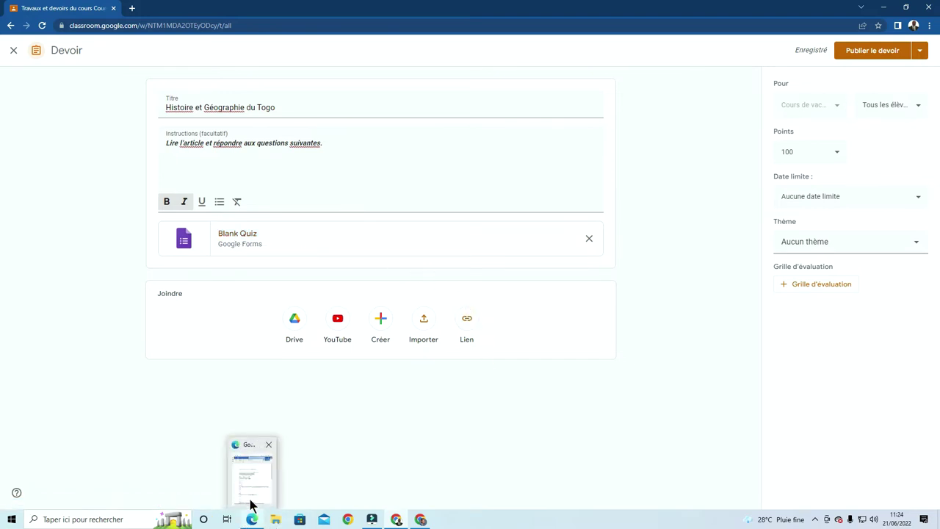
pyautogui.click(251, 504)
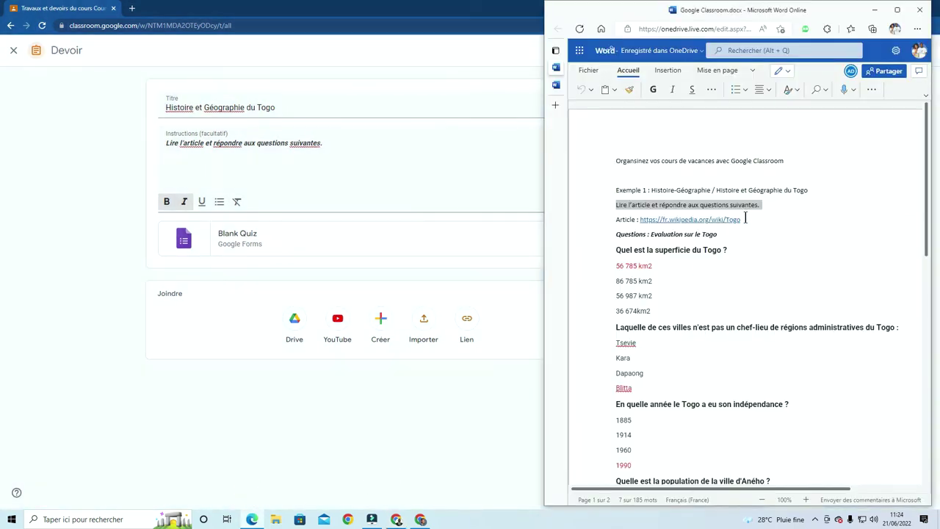
# Attach the Togo Wikipedia address from the notes as a link and open the 'Togo — Wikipédia' card
pyautogui.moveTo(742, 219); pyautogui.dragTo(641, 221)
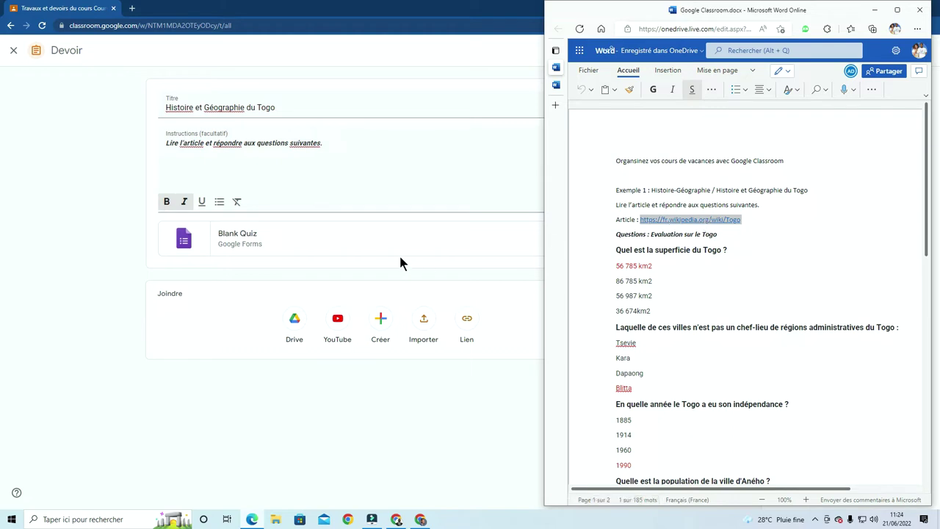
pyautogui.click(526, 312)
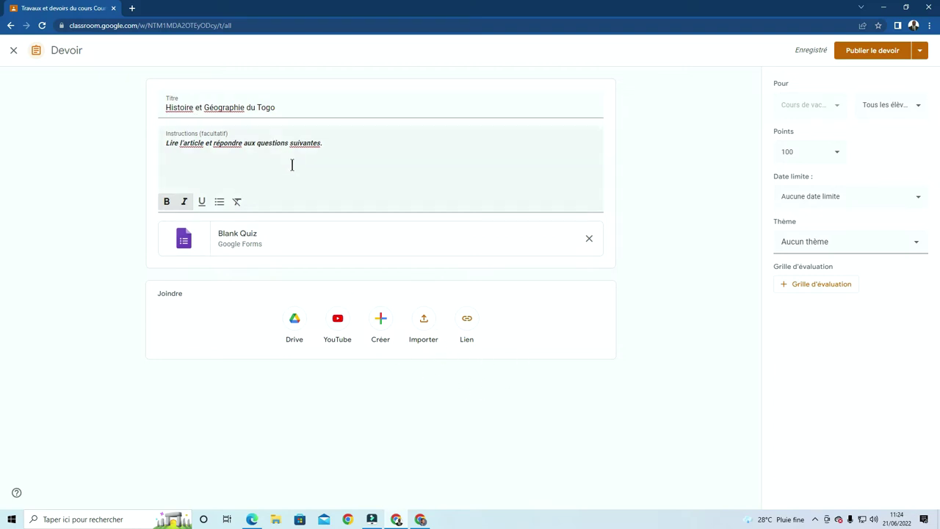
pyautogui.click(471, 331)
pyautogui.click(457, 273)
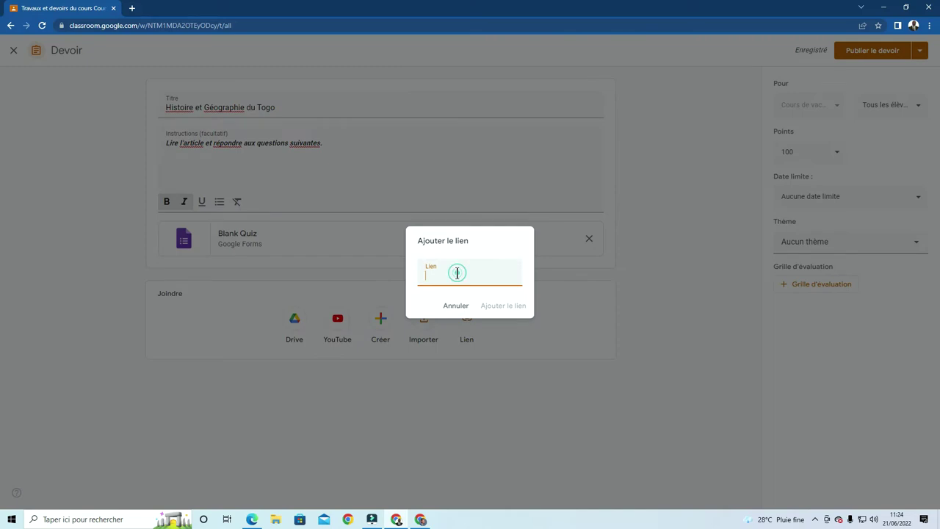
pyautogui.hotkey('ctrl', 'v')
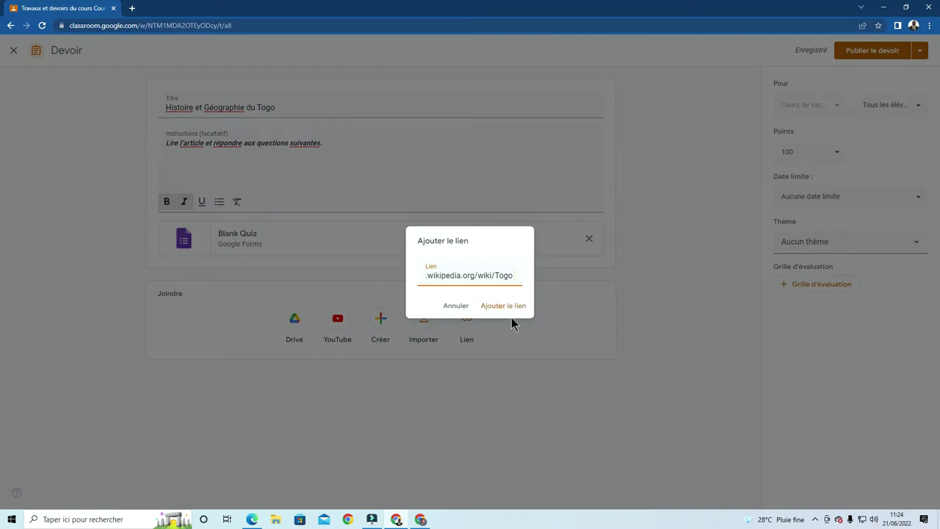
pyautogui.click(506, 308)
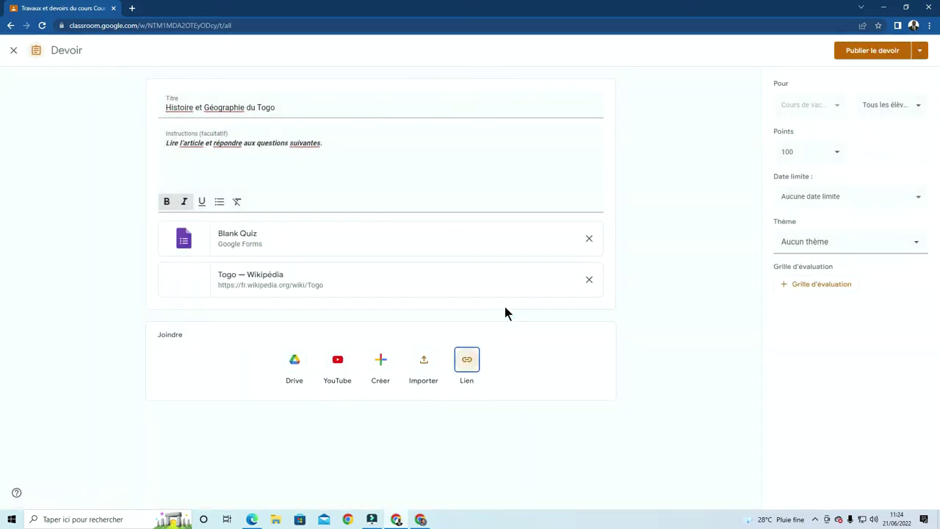
pyautogui.click(253, 282)
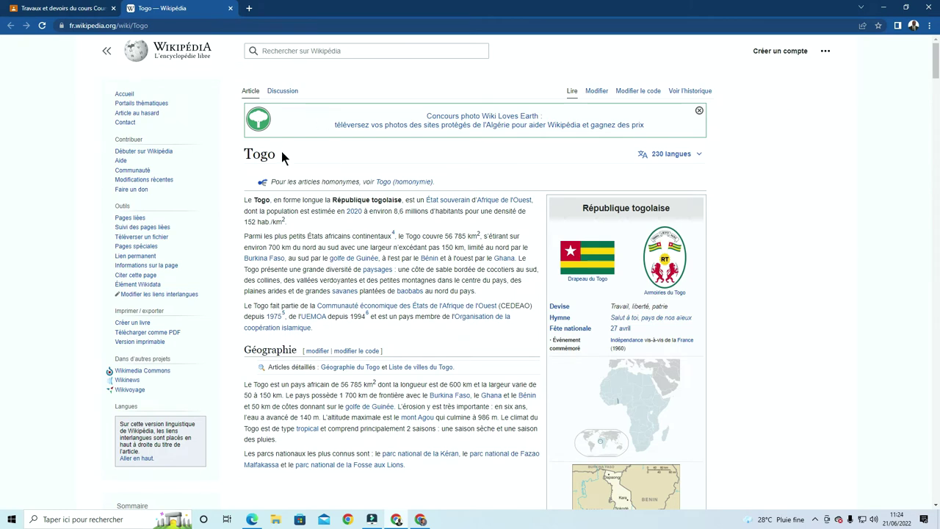
# Scroll through the Togo Wikipedia article, then close its tab to return to the assignment
pyautogui.scroll(-5, 282, 152)
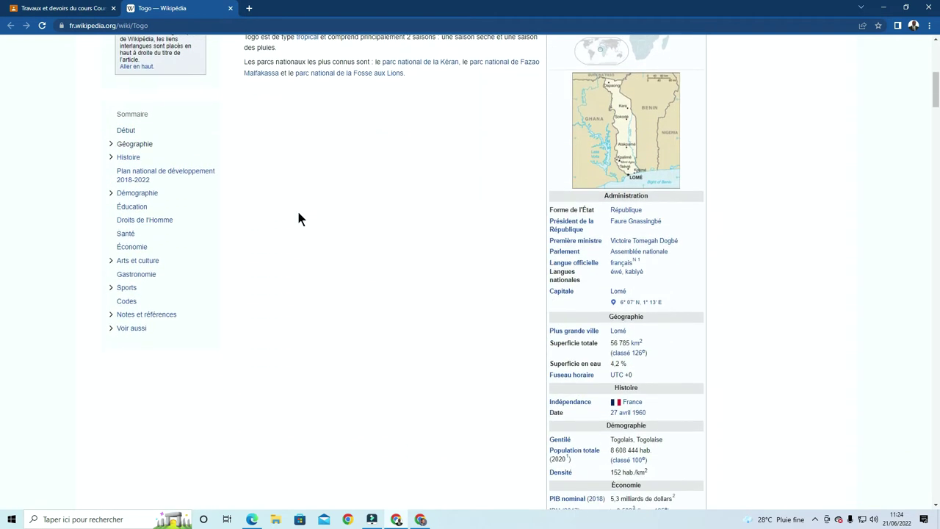
pyautogui.scroll(-12, 296, 209)
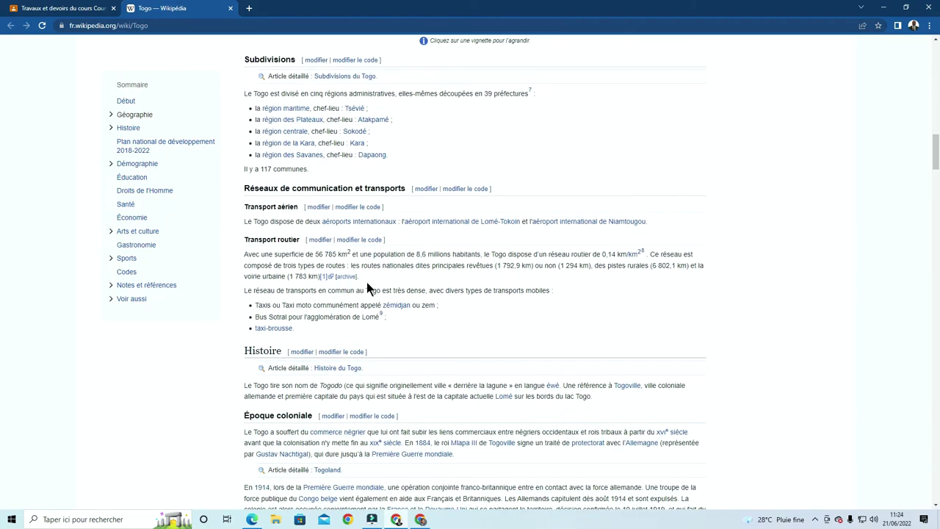
pyautogui.scroll(-5, 366, 282)
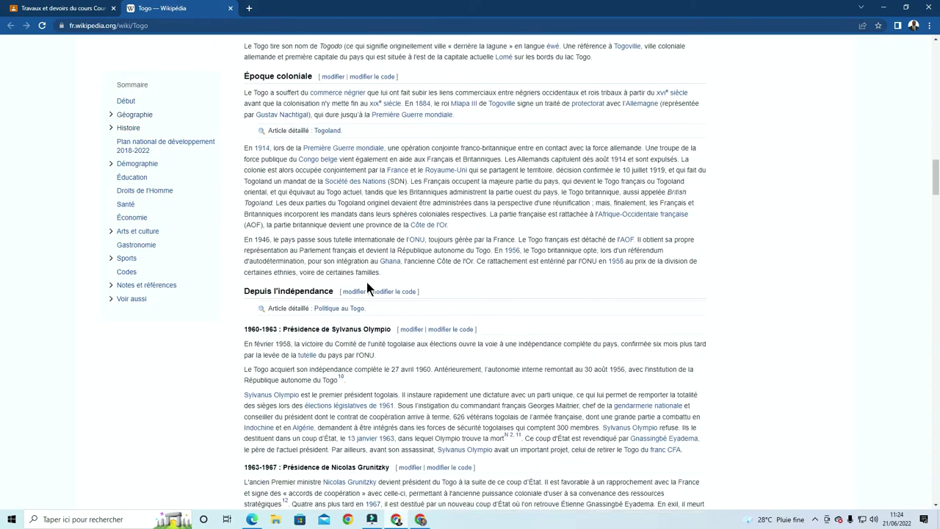
pyautogui.scroll(-6, 367, 282)
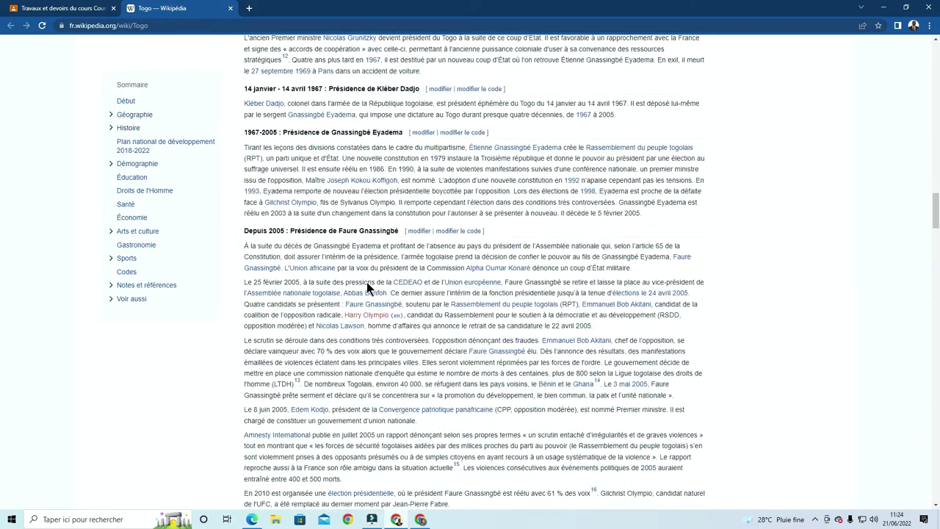
pyautogui.scroll(-5, 366, 282)
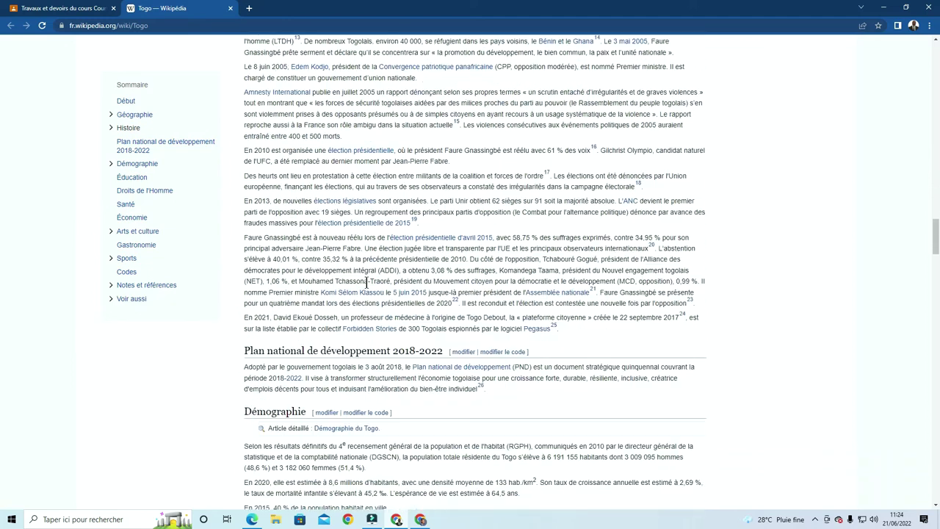
pyautogui.scroll(-6, 367, 283)
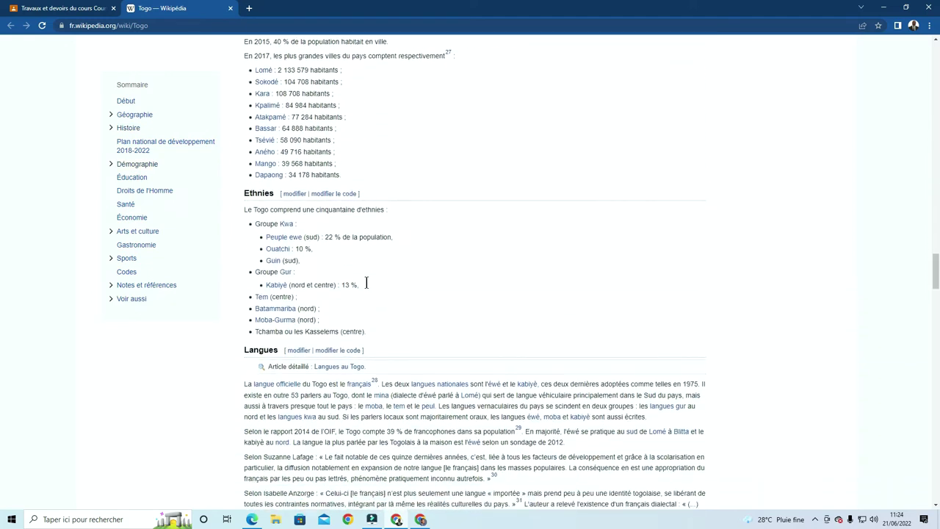
pyautogui.scroll(-2, 367, 283)
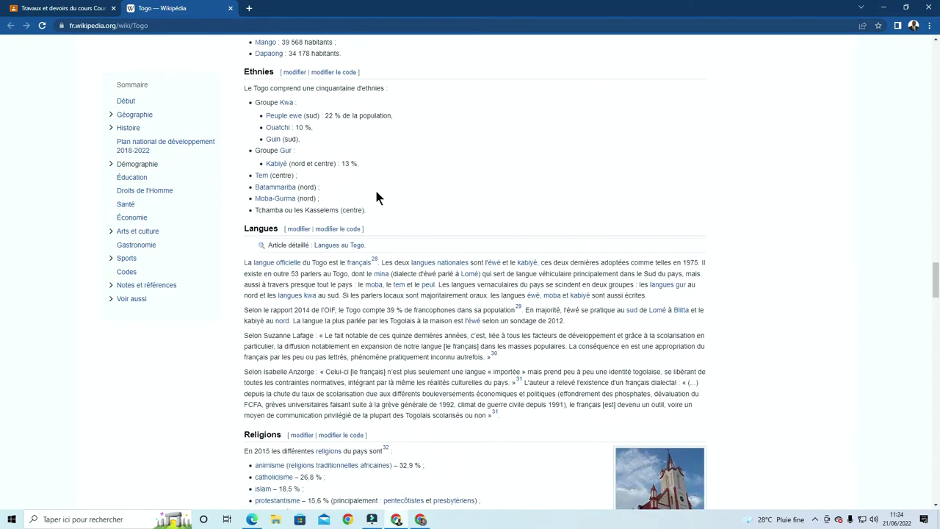
pyautogui.scroll(-4, 430, 271)
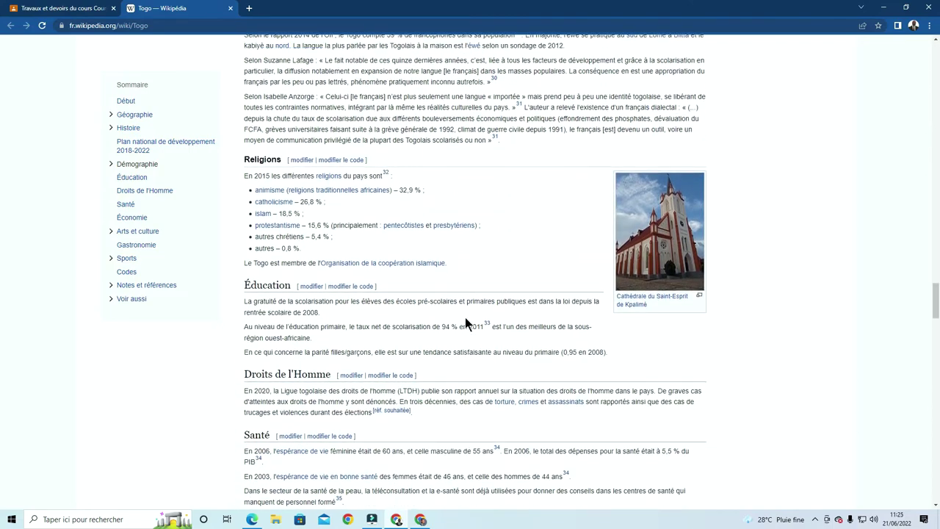
pyautogui.scroll(11, 467, 324)
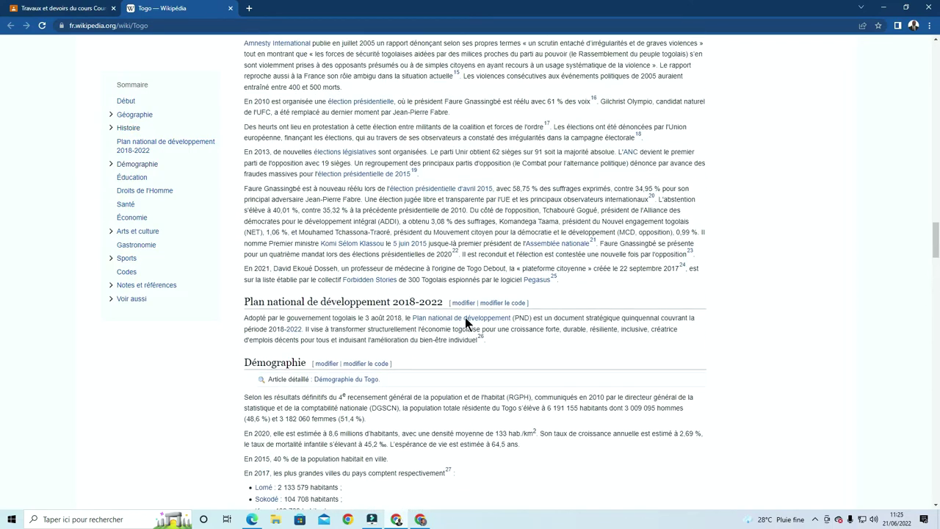
pyautogui.scroll(13, 465, 318)
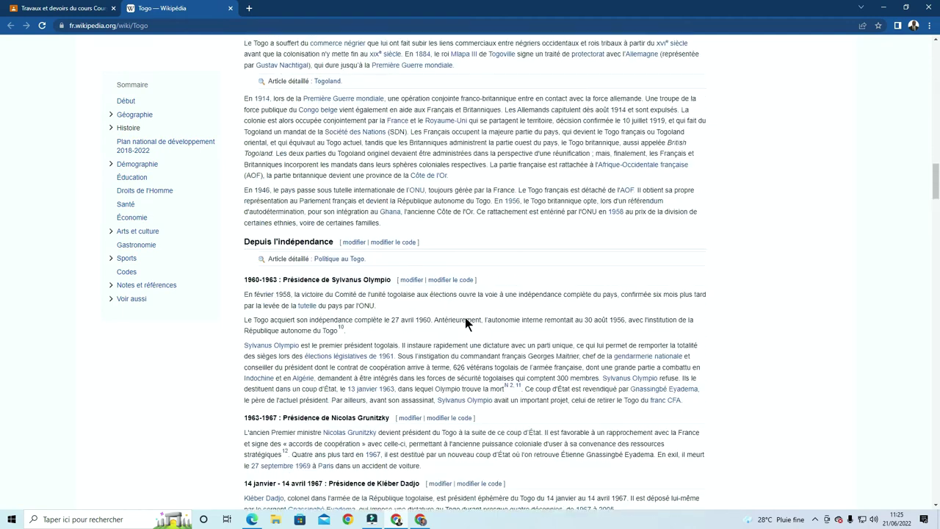
pyautogui.scroll(15, 465, 323)
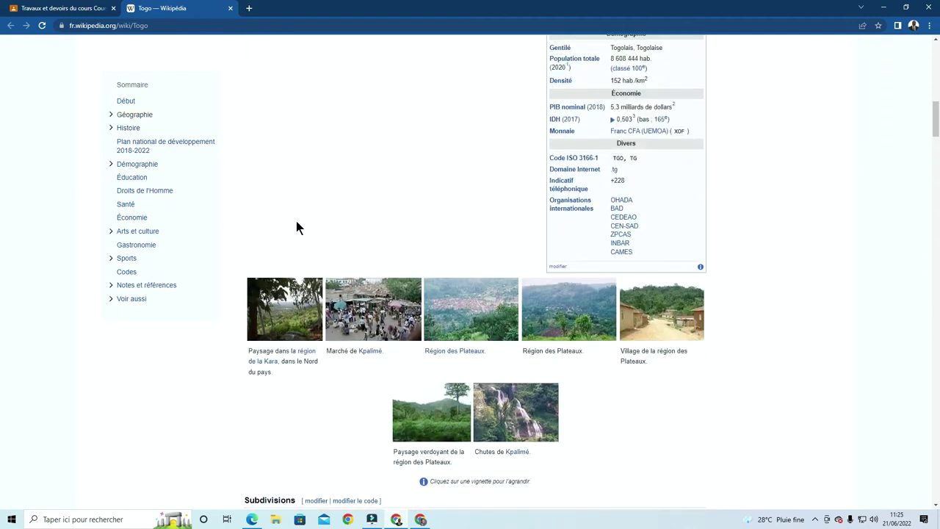
pyautogui.scroll(2, 296, 228)
pyautogui.click(230, 8)
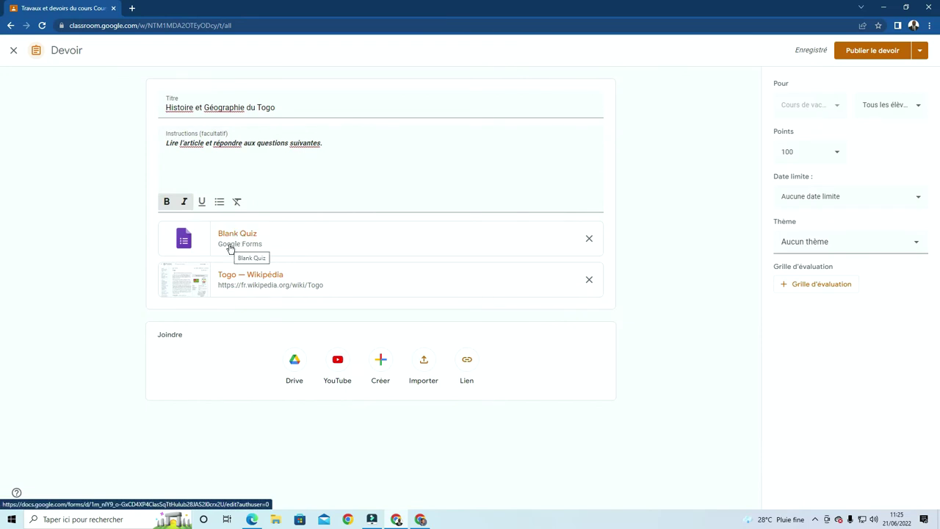
# Open the attached Blank Quiz form in Google Forms
pyautogui.click(230, 248)
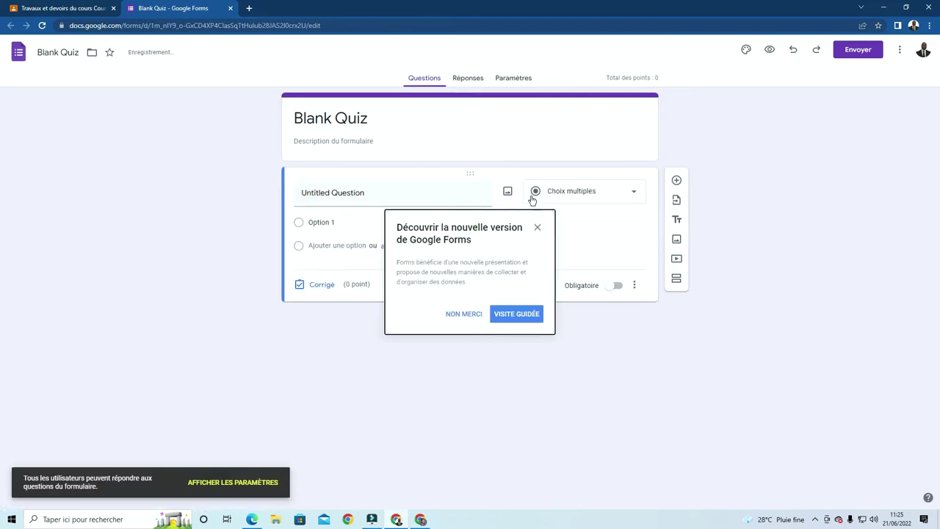
# Replace the 'Blank Quiz' title with 'Histoire et Géographie du Togo' from clipboard history
pyautogui.click(538, 226)
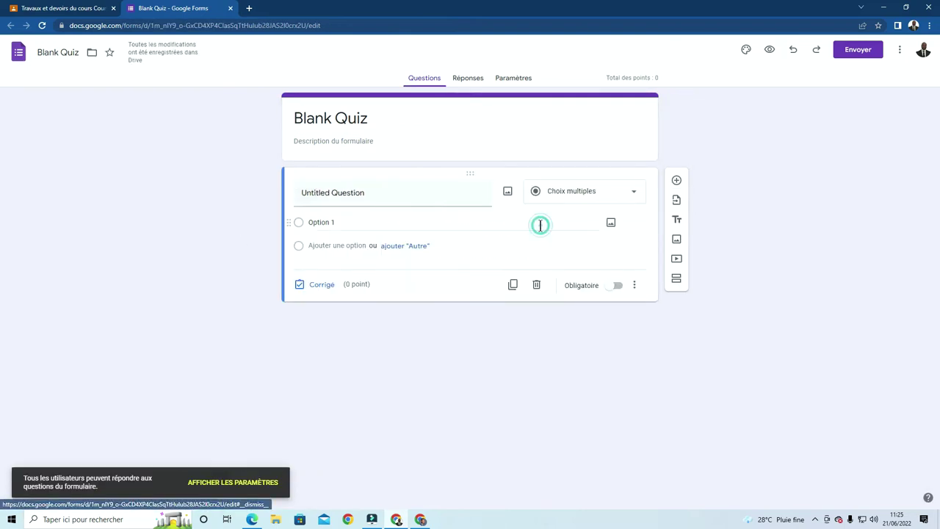
pyautogui.click(381, 117)
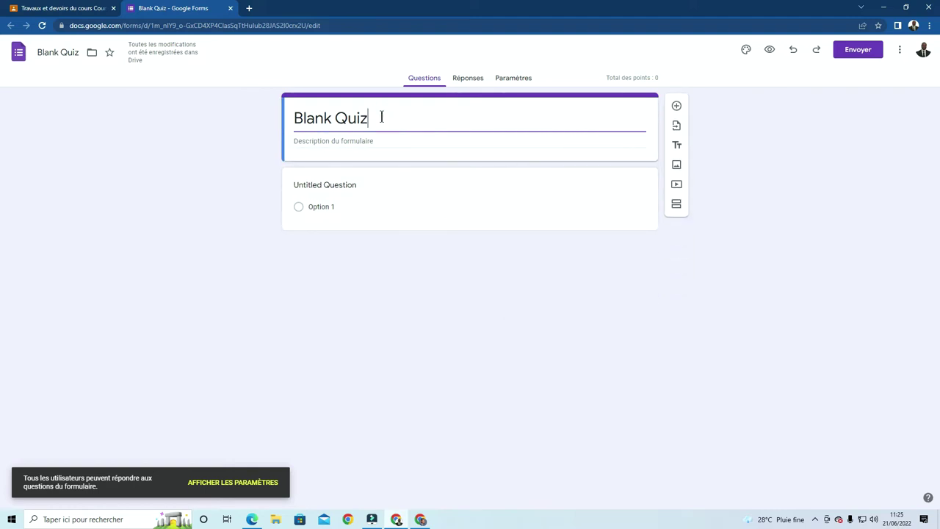
pyautogui.moveTo(384, 118); pyautogui.dragTo(277, 110)
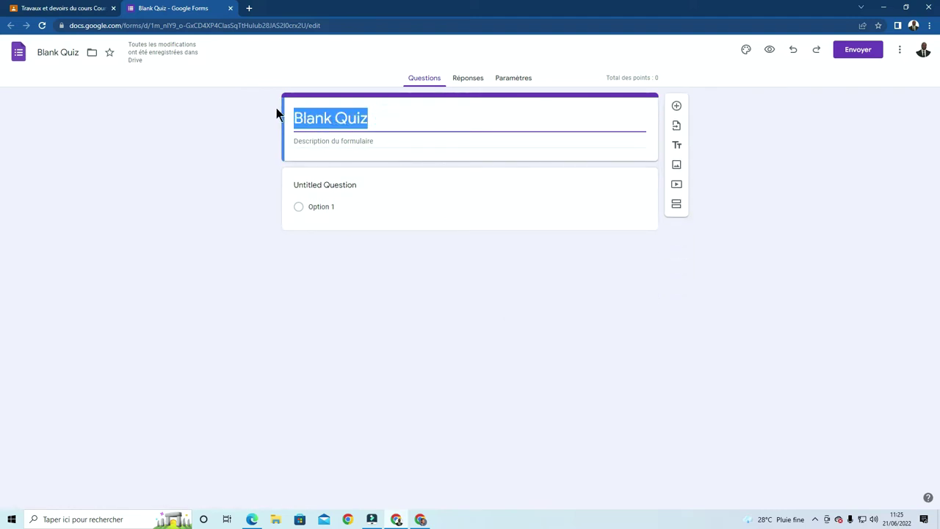
pyautogui.press('super+v')
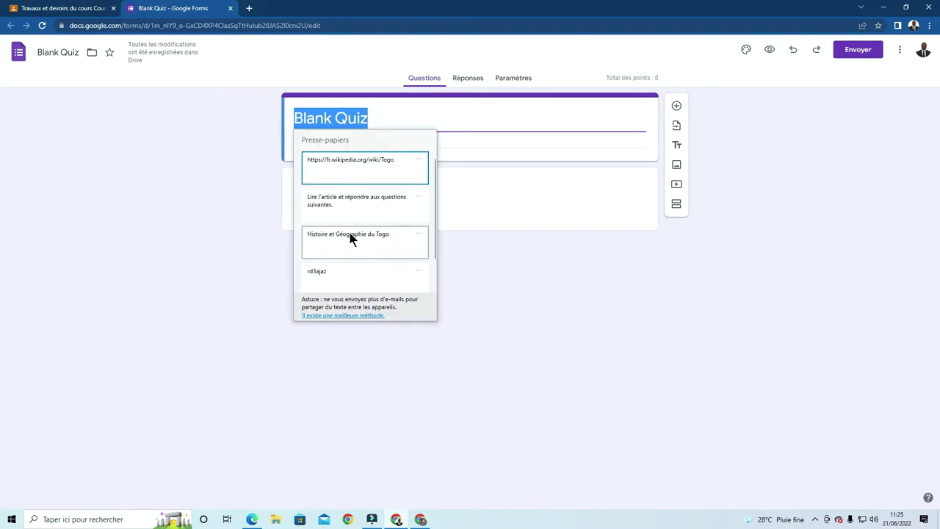
pyautogui.click(349, 237)
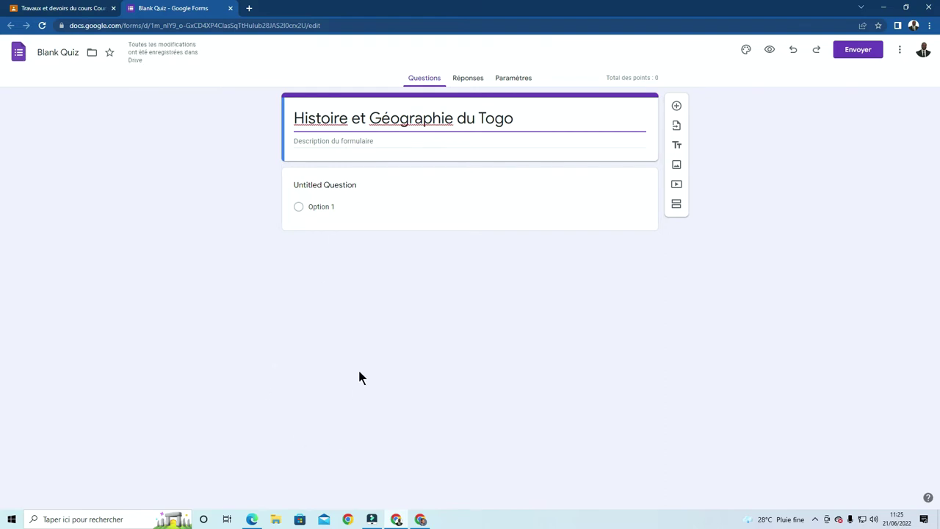
# Copy 'Quel est la superficie du Togo ?' from Word into the first question
pyautogui.click(254, 519)
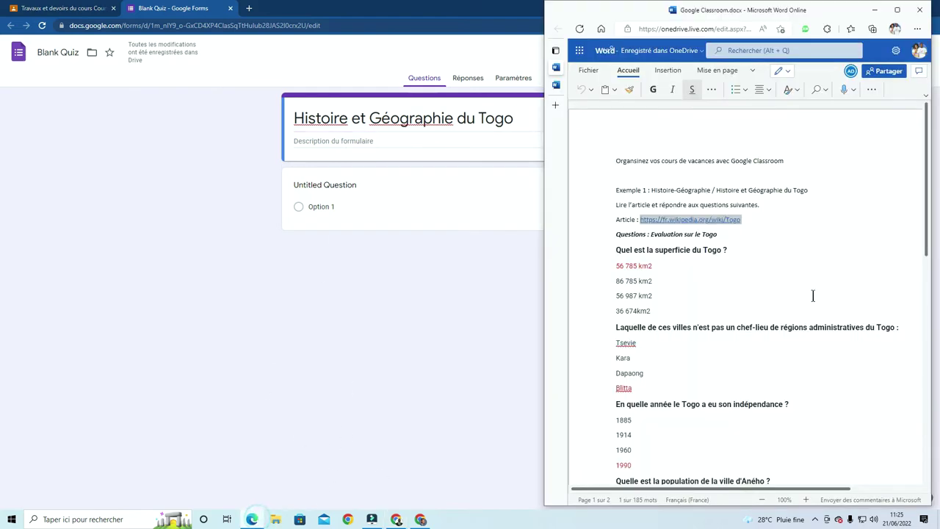
pyautogui.click(786, 273)
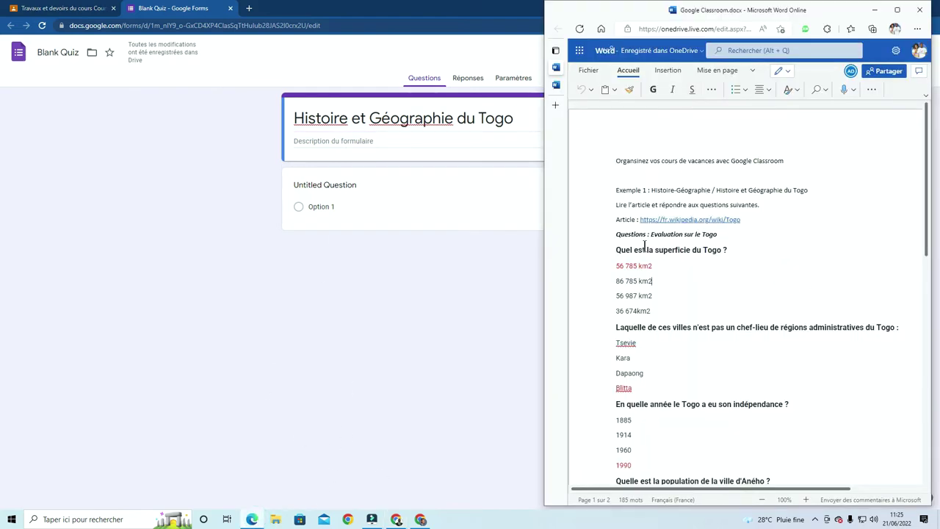
pyautogui.moveTo(750, 249); pyautogui.dragTo(617, 253)
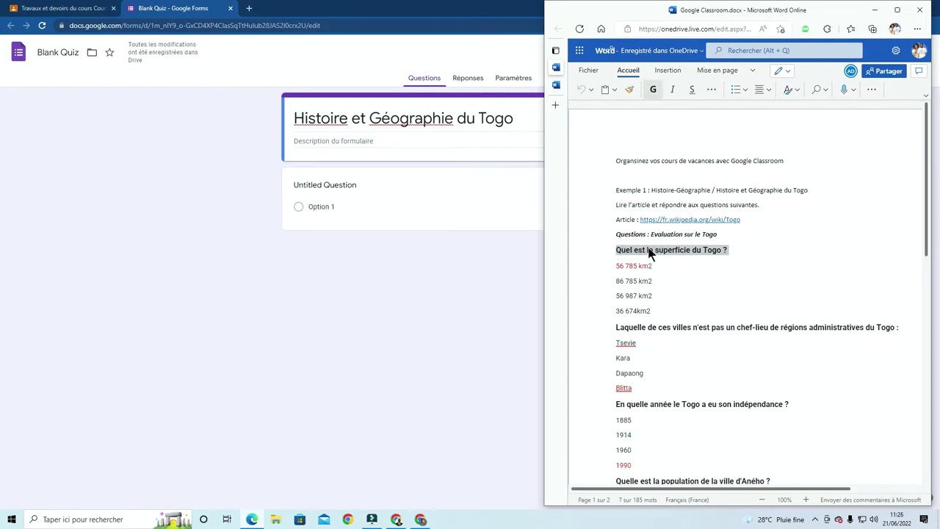
pyautogui.rightClick(650, 253)
pyautogui.click(685, 292)
pyautogui.click(369, 186)
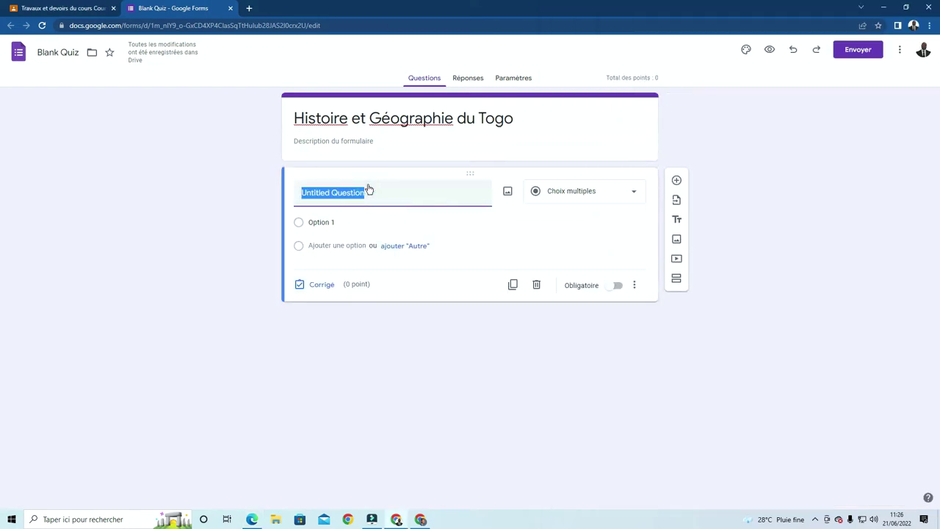
pyautogui.hotkey('ctrl', 'v')
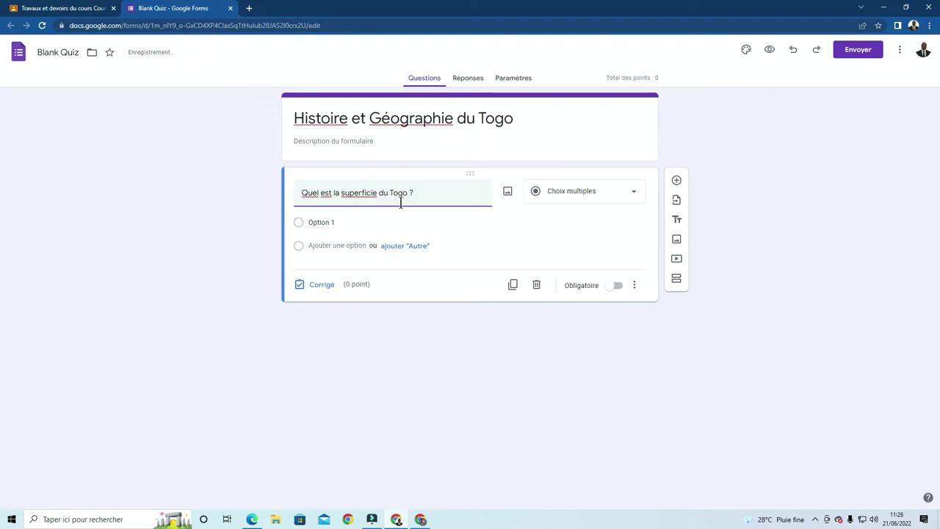
pyautogui.click(337, 222)
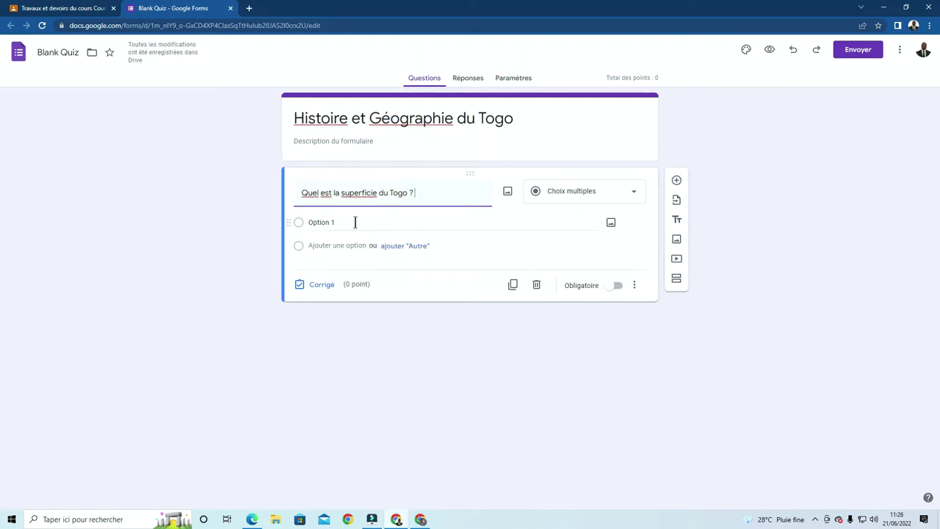
pyautogui.click(329, 205)
# Copy the answer '56 785 km2' from the Word notes and return to the quiz form
pyautogui.click(257, 518)
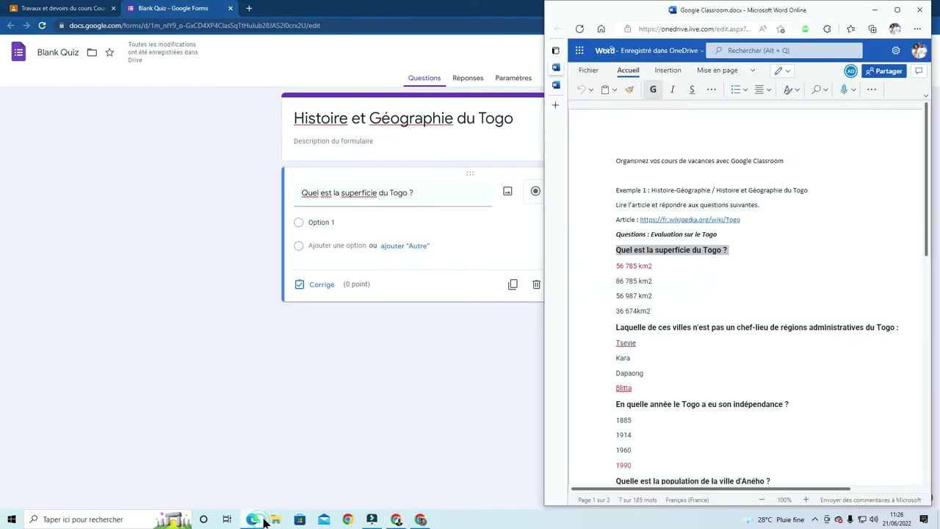
pyautogui.tripleClick(633, 265)
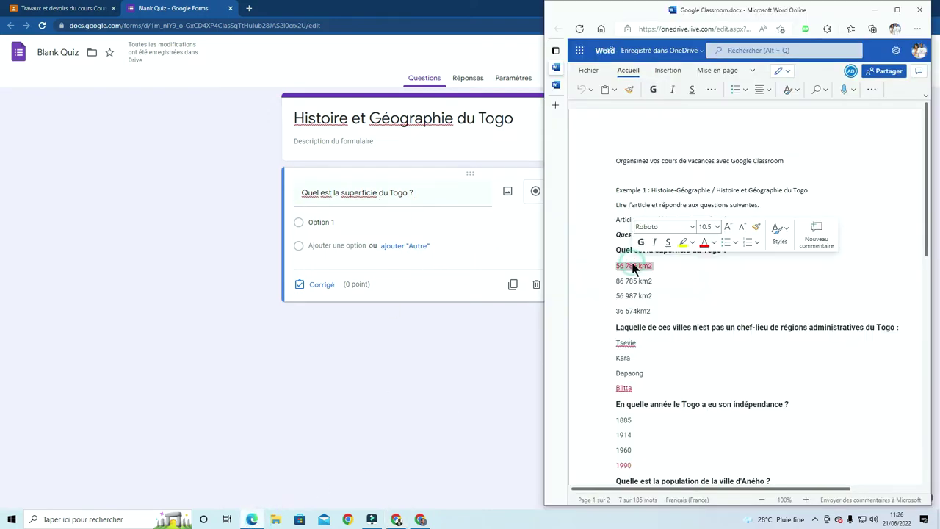
pyautogui.rightClick(633, 266)
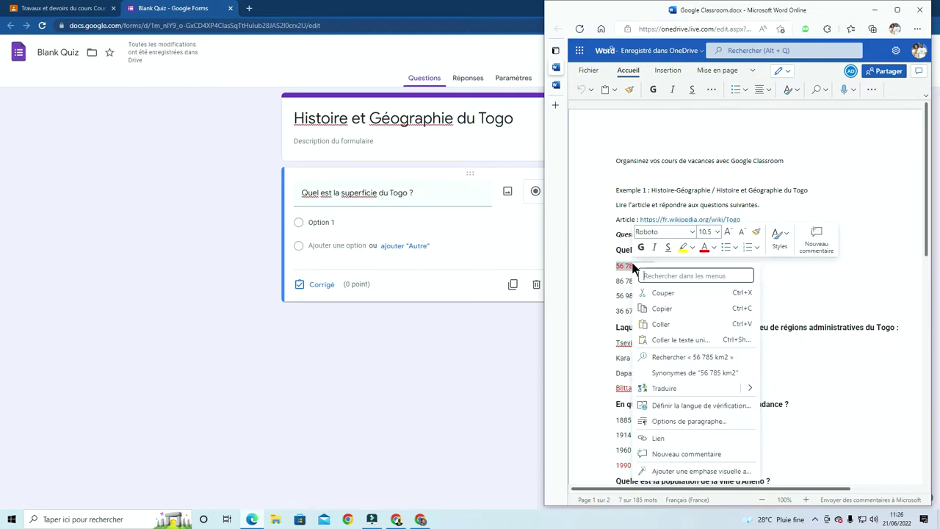
pyautogui.click(662, 307)
pyautogui.click(433, 227)
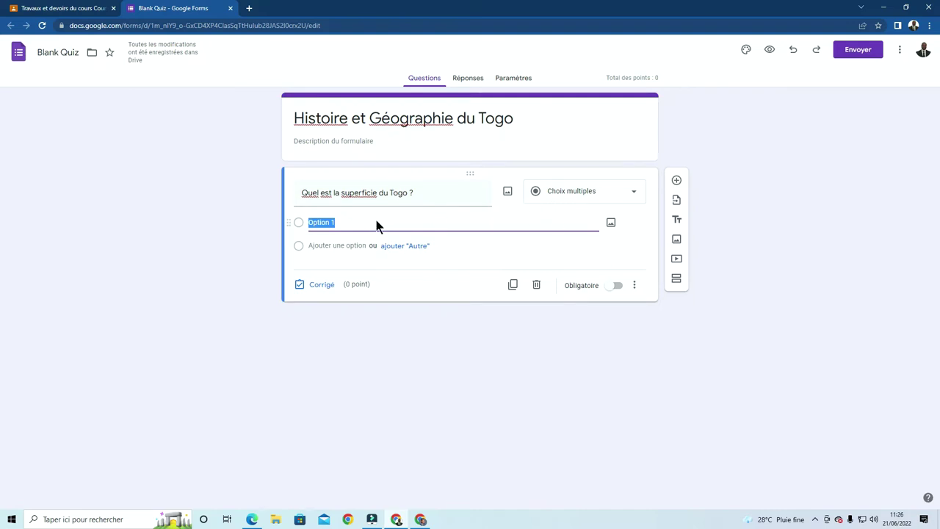
# Fill the first two area choices with 86 785 km2 and 56 785 km2
pyautogui.hotkey('ctrl', 'v')
pyautogui.click(338, 244)
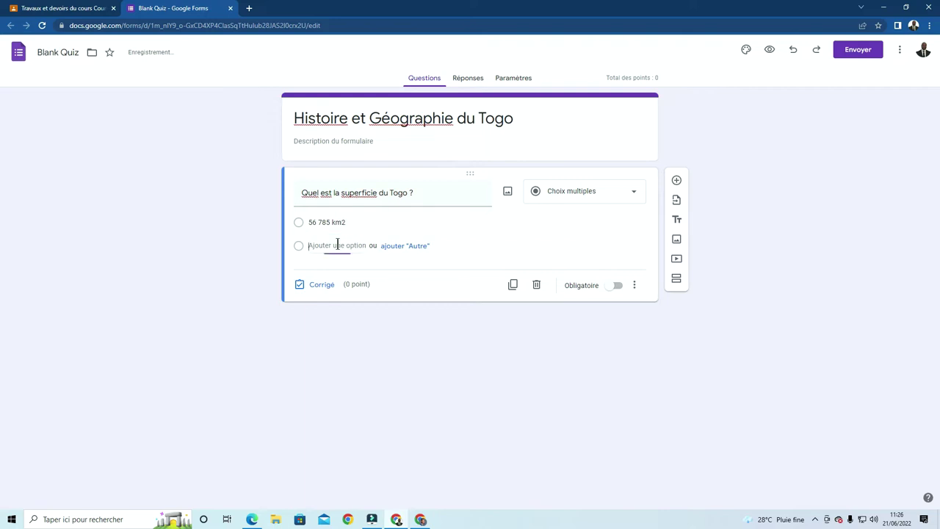
pyautogui.hotkey('ctrl', 'v')
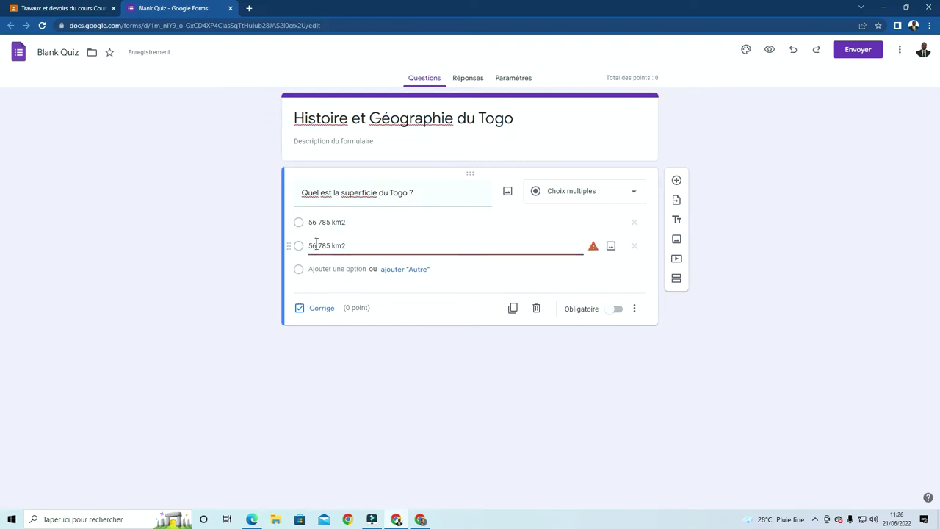
pyautogui.click(312, 221)
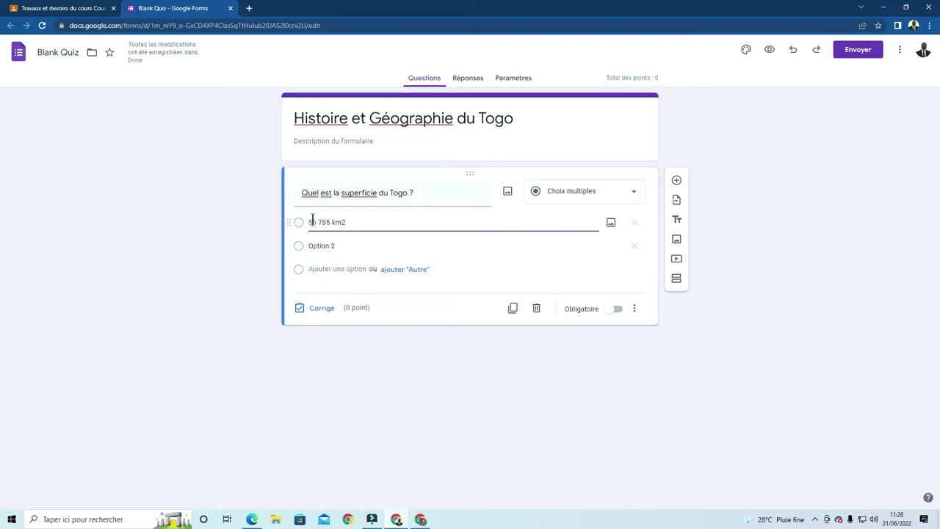
pyautogui.click(312, 221)
pyautogui.press('BackSpace')
pyautogui.write('8')
pyautogui.click(354, 241)
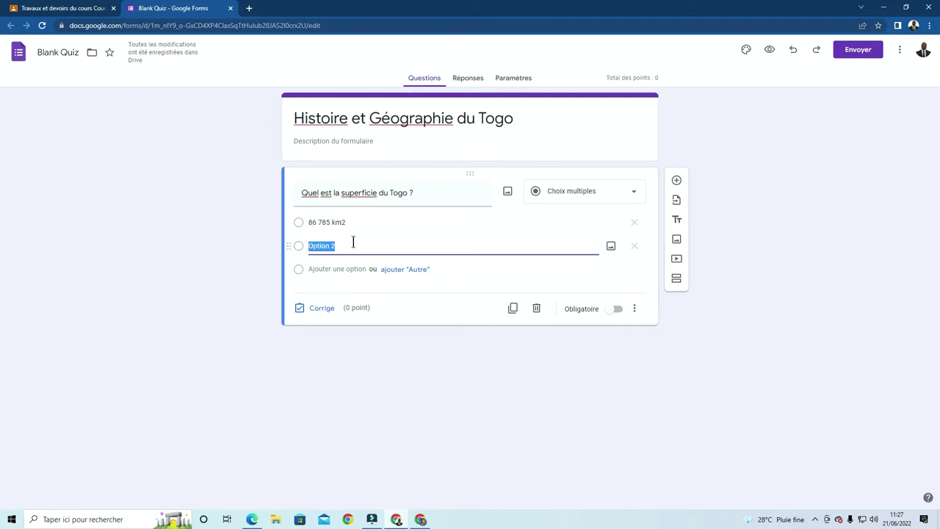
pyautogui.write('56 785 km2')
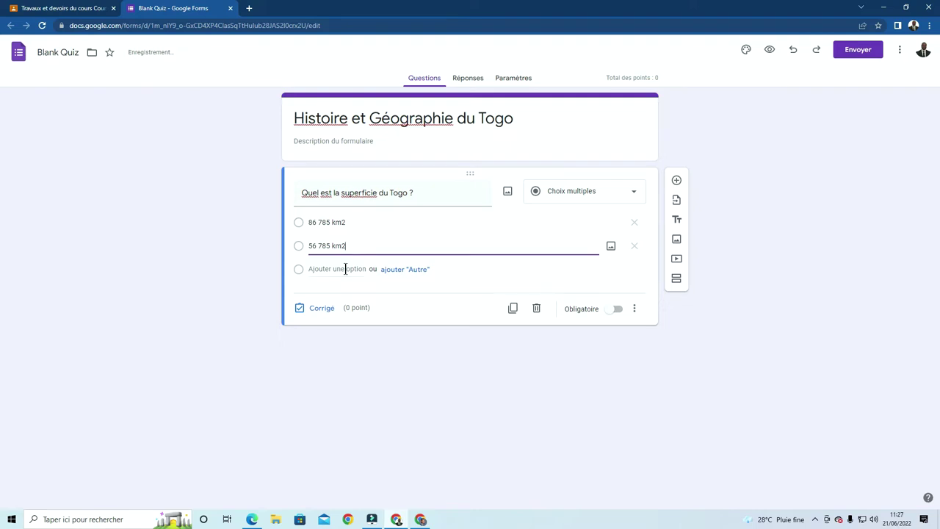
# Add the third and fourth choices, 56 897 km2 and 78 569 km2
pyautogui.click(345, 269)
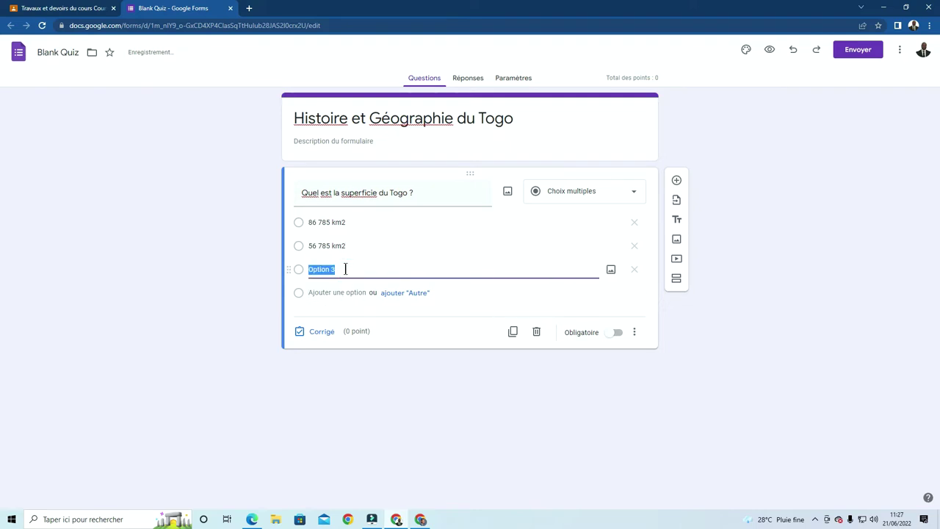
pyautogui.hotkey('ctrl', 'v')
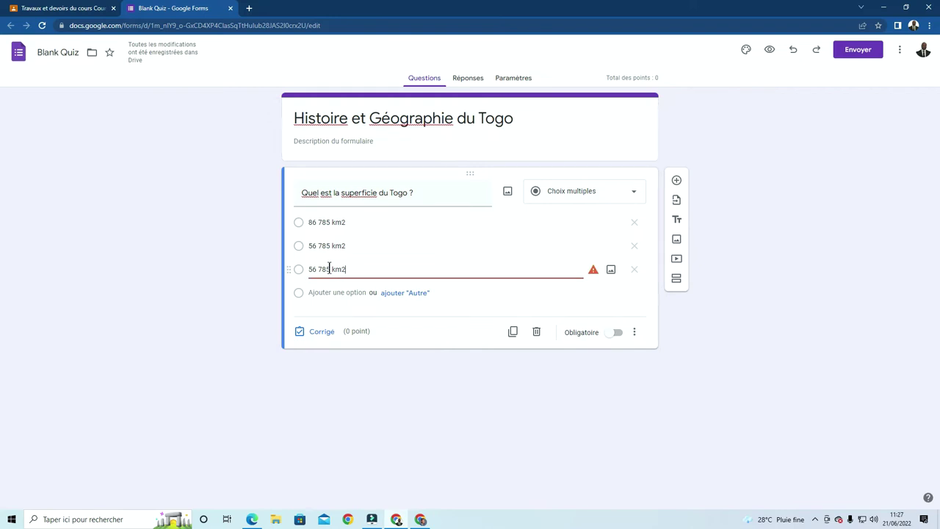
pyautogui.doubleClick(323, 269)
pyautogui.write('8')
pyautogui.write('7')
pyautogui.click(327, 293)
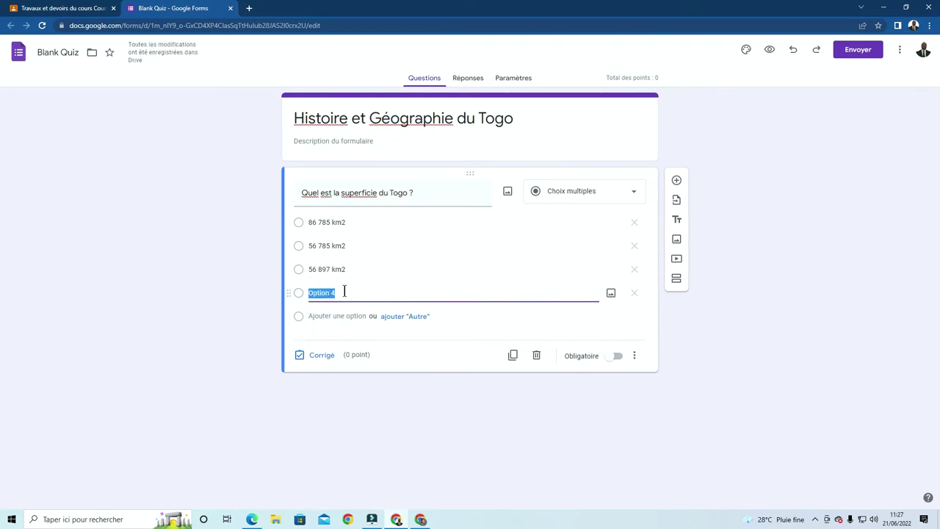
pyautogui.write('78')
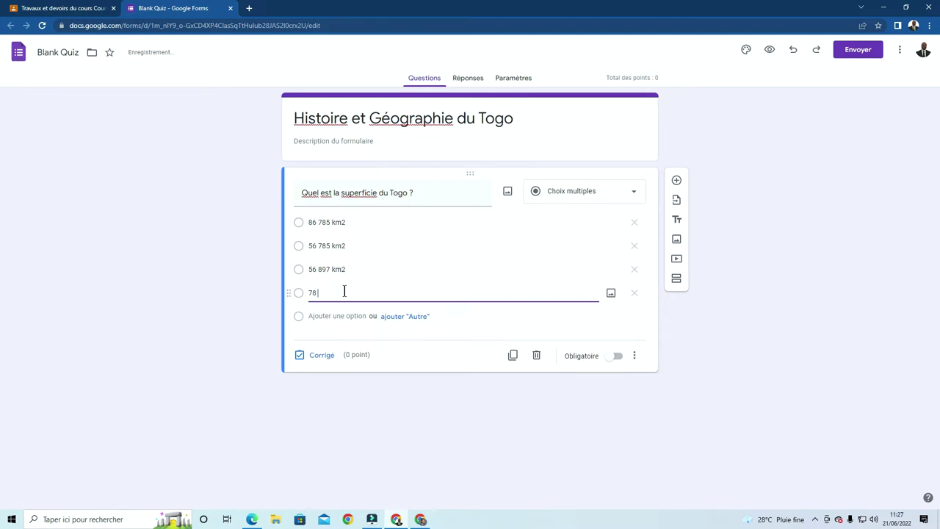
pyautogui.write(' 5699')
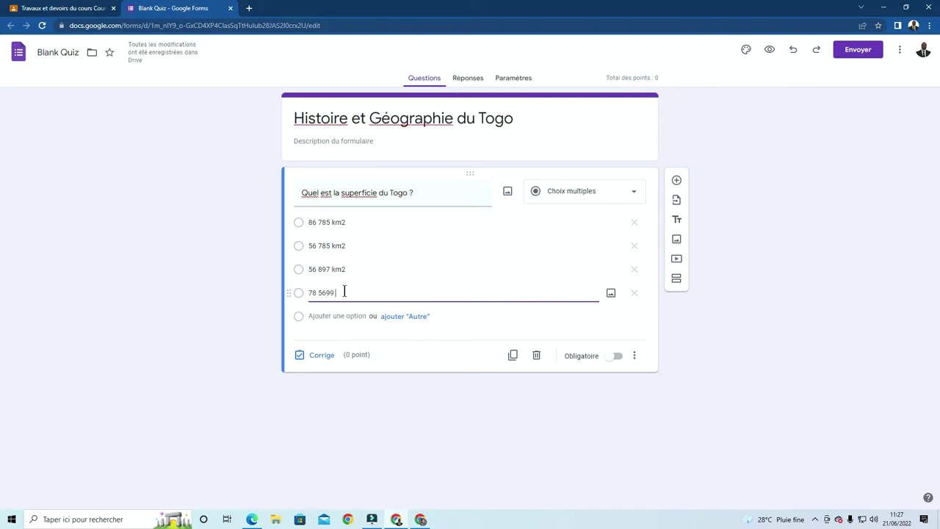
pyautogui.write('8 km2')
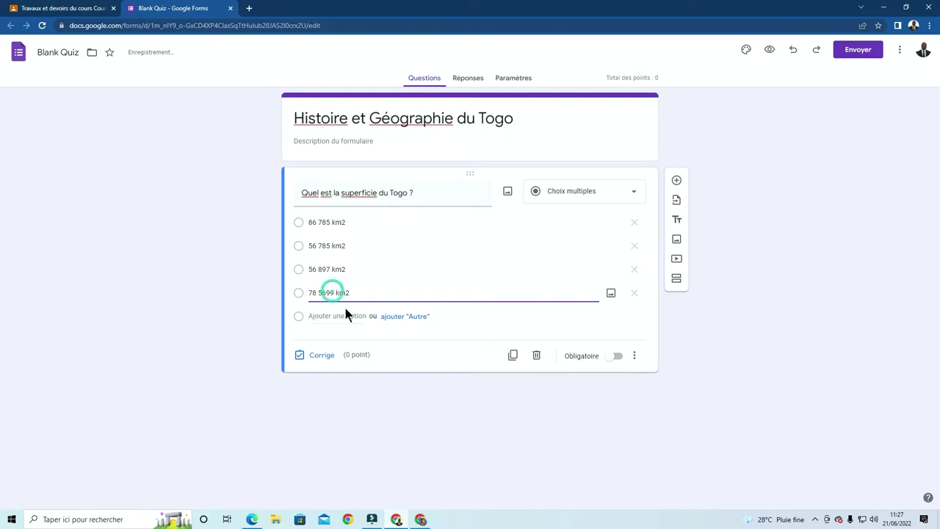
pyautogui.press('BackSpace')
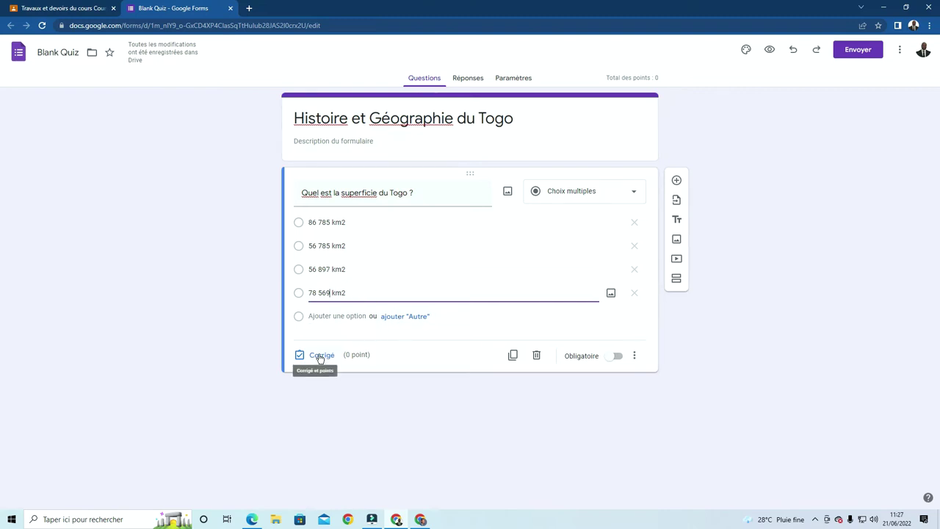
# Mark 56 785 km2 as correct, give it 2 points, and make the area question required
pyautogui.click(328, 291)
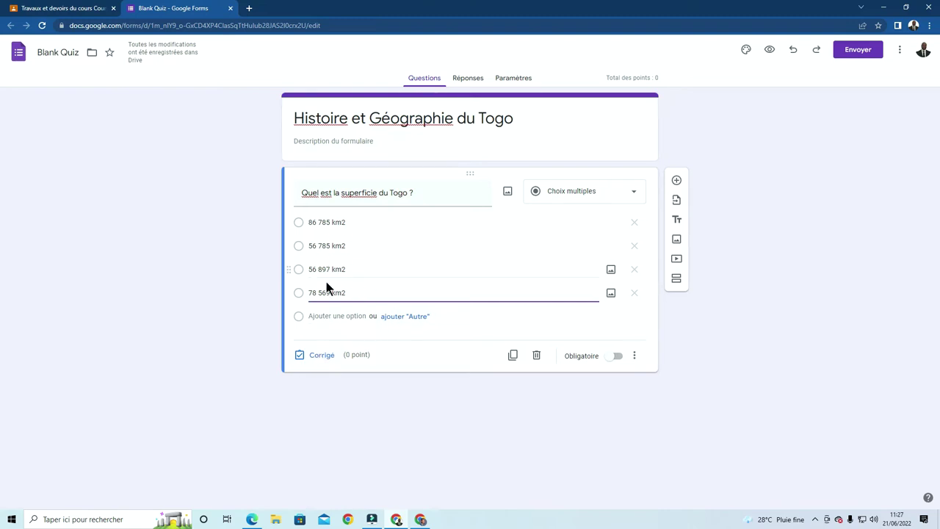
pyautogui.click(322, 357)
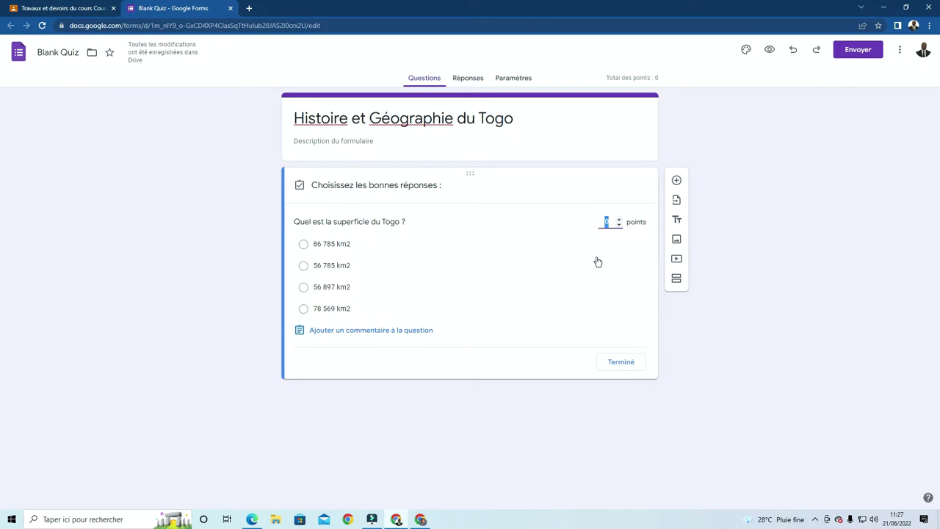
pyautogui.write('2')
pyautogui.click(304, 268)
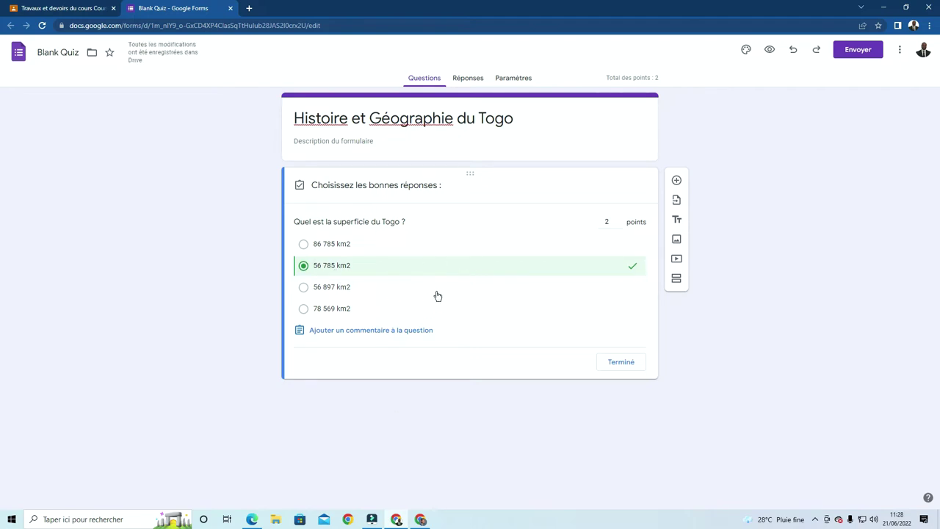
pyautogui.click(621, 362)
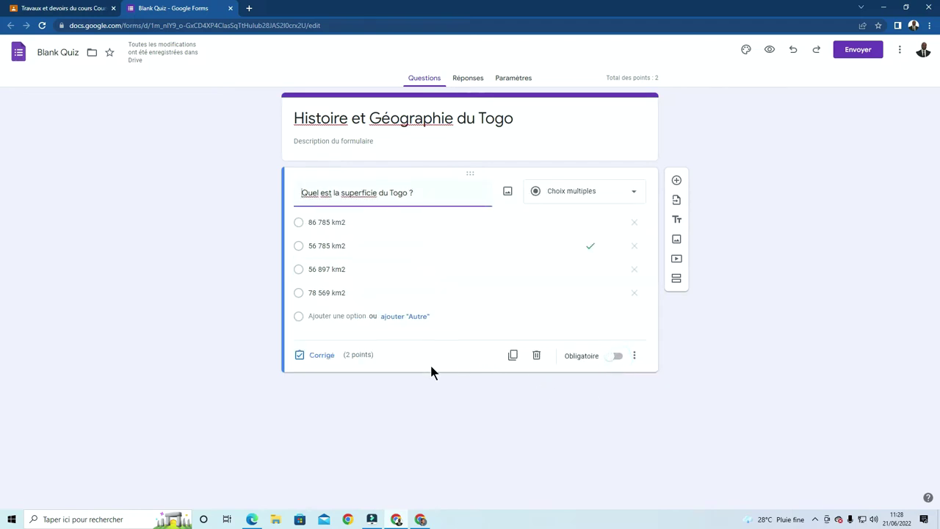
pyautogui.click(617, 356)
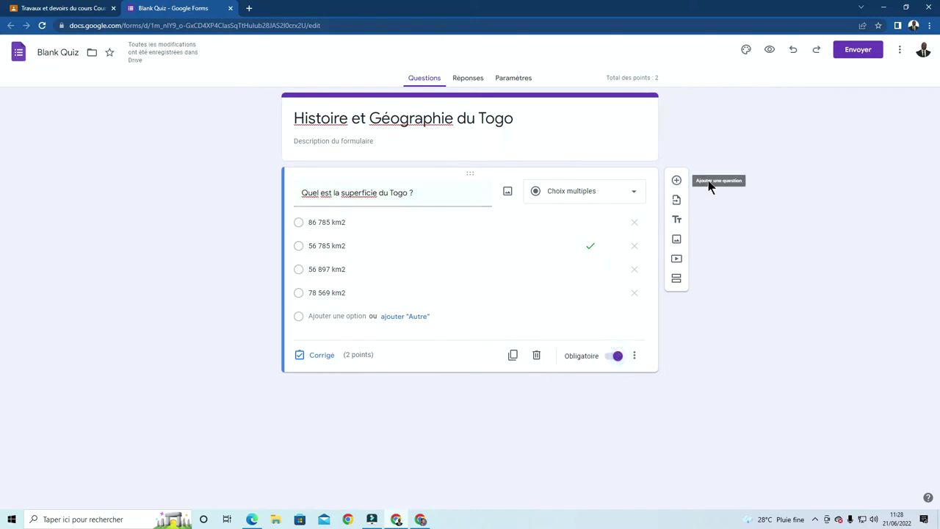
# Add a new question and paste in the regional capital question text from Word
pyautogui.click(676, 181)
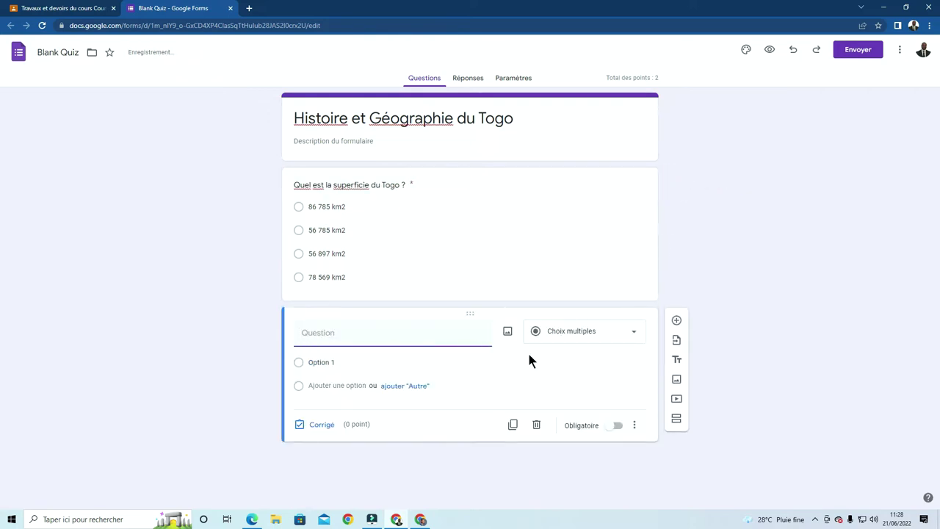
pyautogui.click(251, 520)
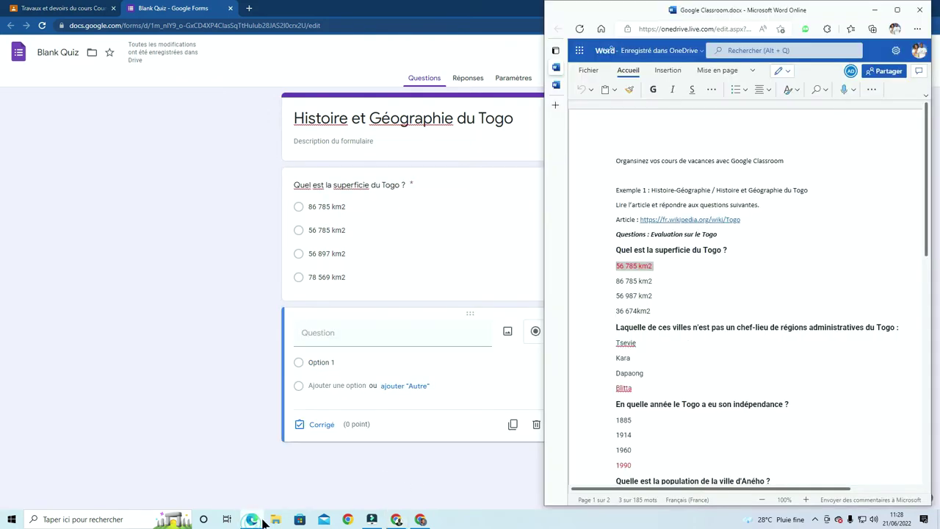
pyautogui.scroll(-3, 686, 327)
pyautogui.moveTo(908, 214); pyautogui.dragTo(607, 209)
pyautogui.hotkey('ctrl', 'c')
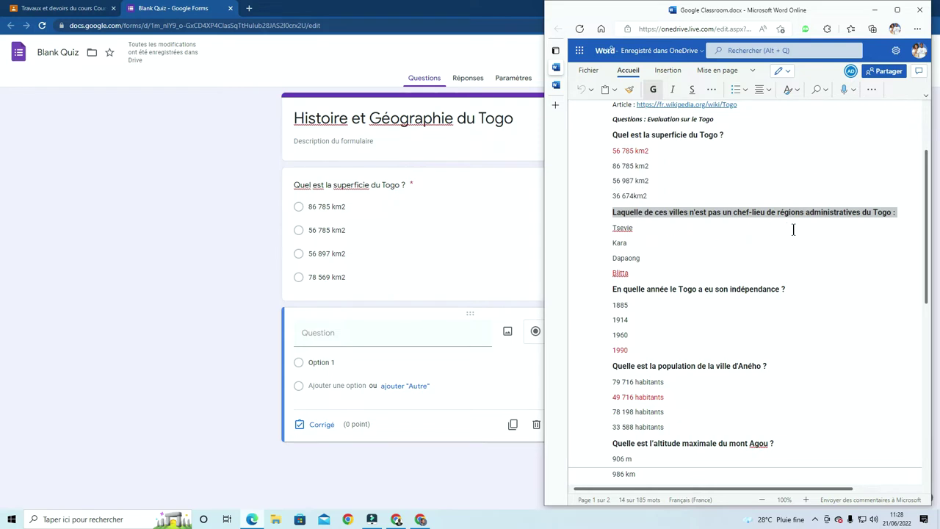
pyautogui.click(346, 332)
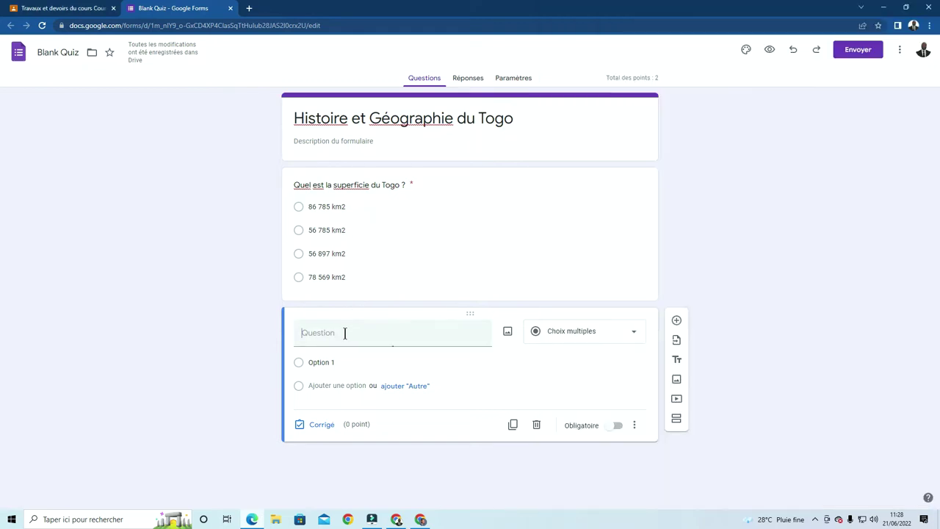
pyautogui.hotkey('ctrl', 'v')
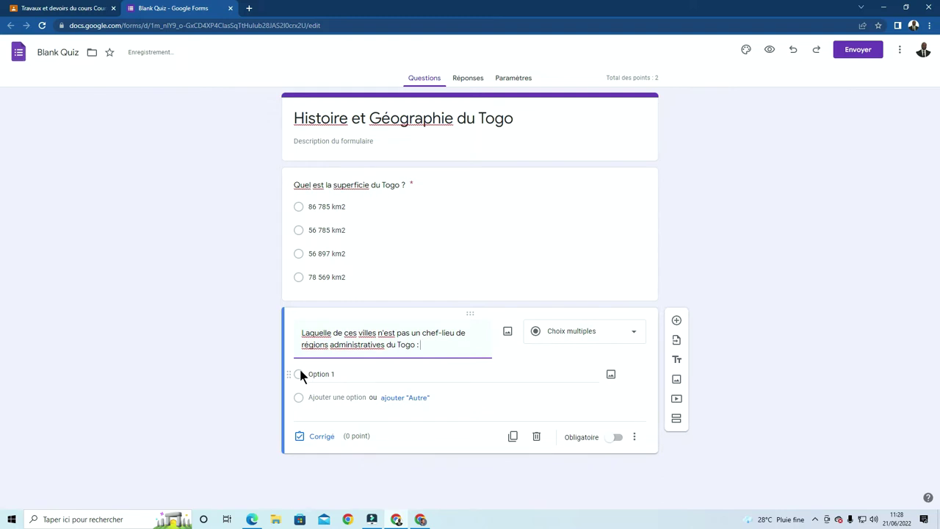
# Enter the choices Tsevie, Sokode, Kara and Blitta
pyautogui.click(323, 374)
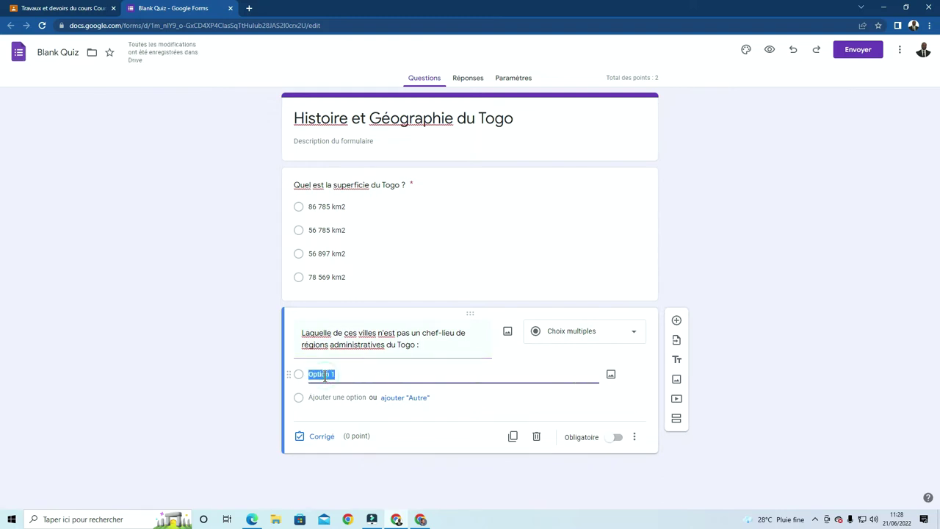
pyautogui.write('Tsevie')
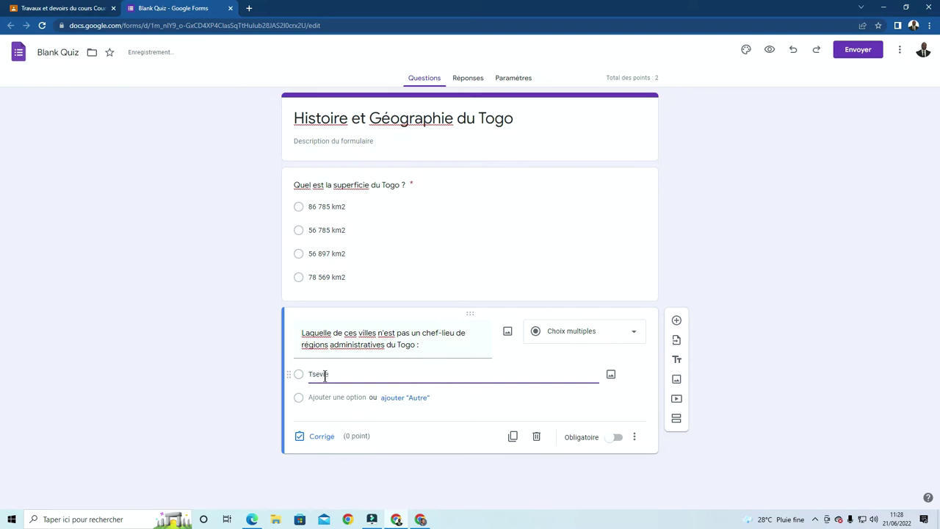
pyautogui.click(351, 401)
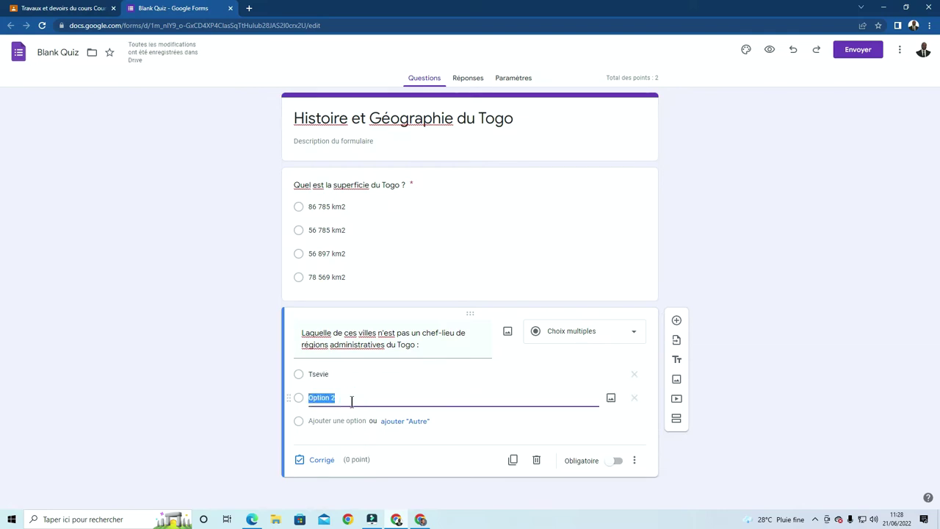
pyautogui.write('Sokode')
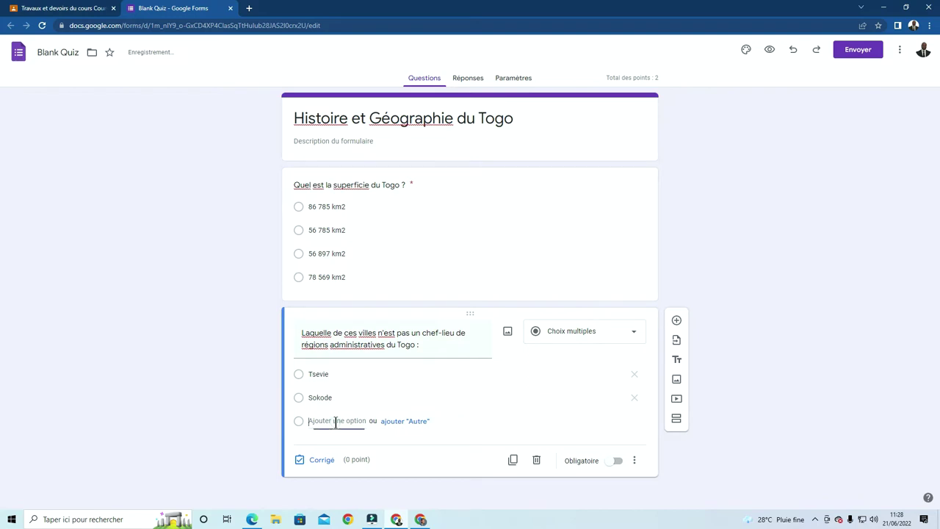
pyautogui.click(336, 421)
pyautogui.write('Ka')
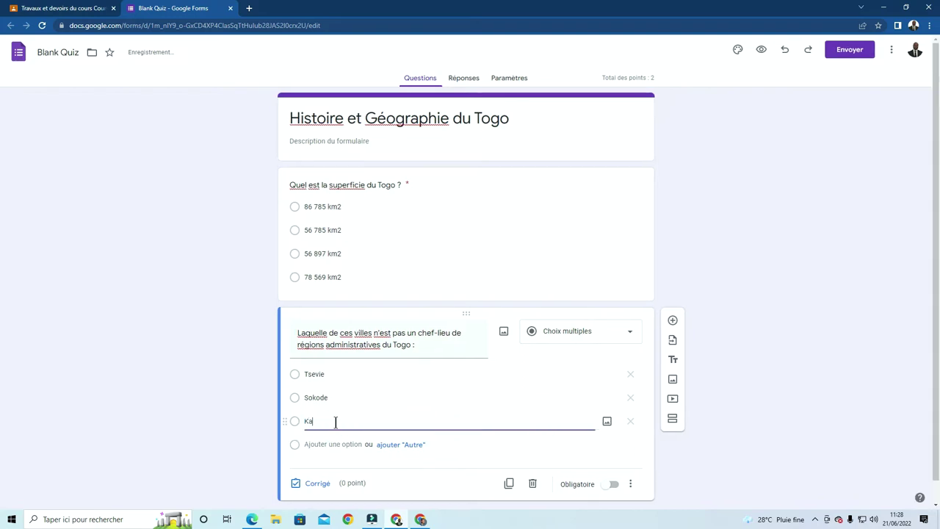
pyautogui.write('ra')
pyautogui.click(330, 444)
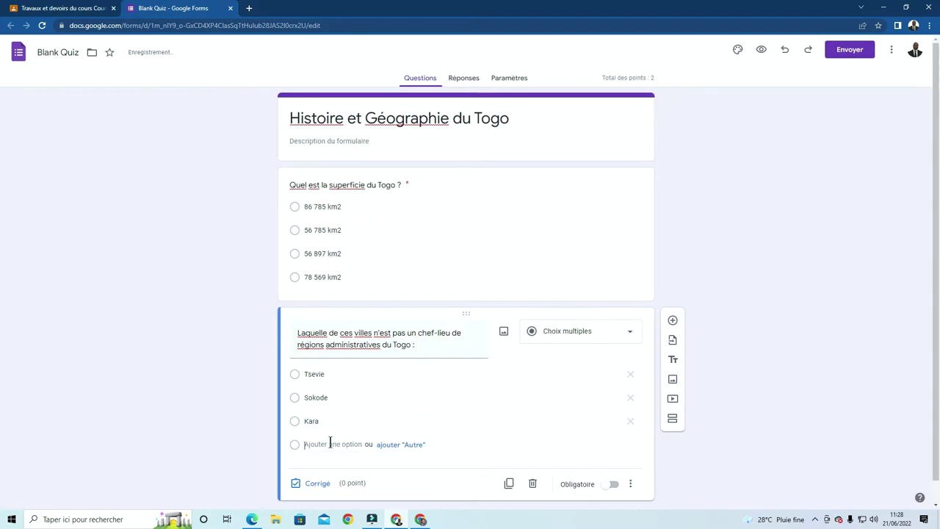
pyautogui.write('B')
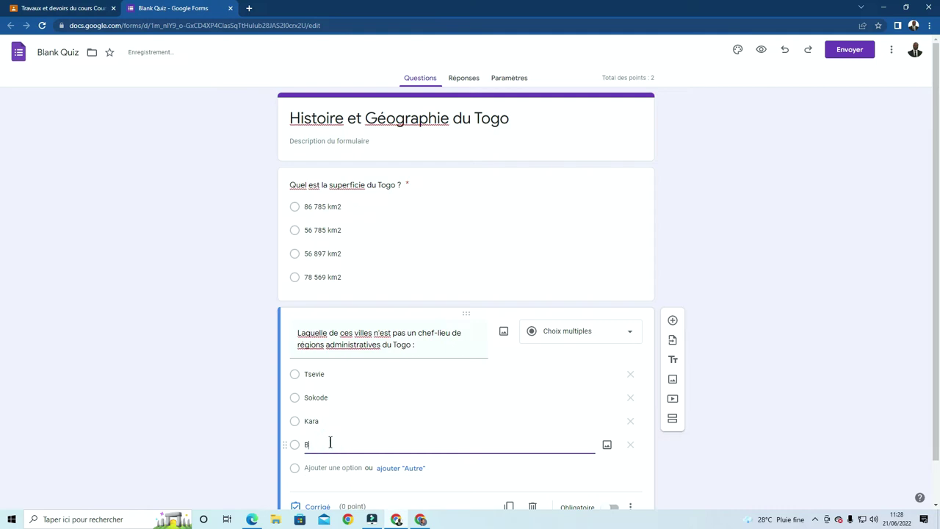
pyautogui.write('litta')
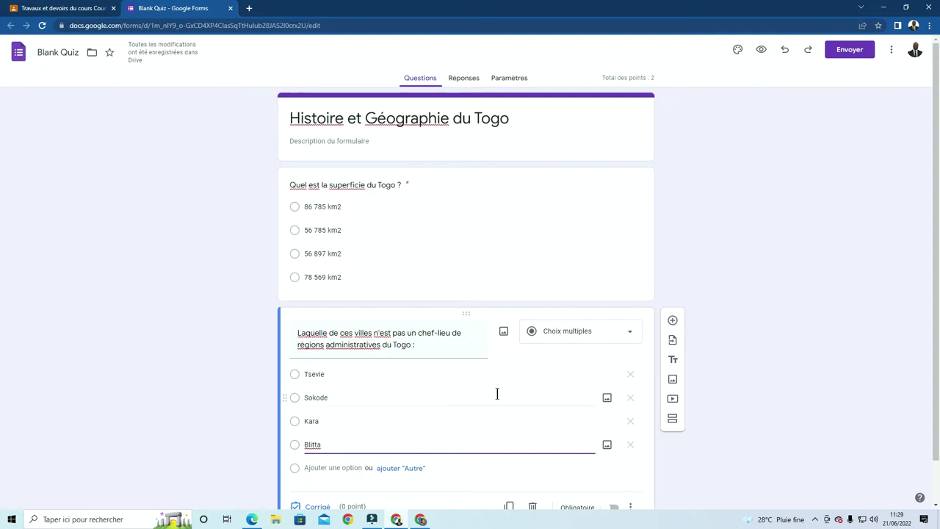
# Mark Blitta as the correct answer, worth 2 points
pyautogui.scroll(-1, 497, 393)
pyautogui.click(319, 462)
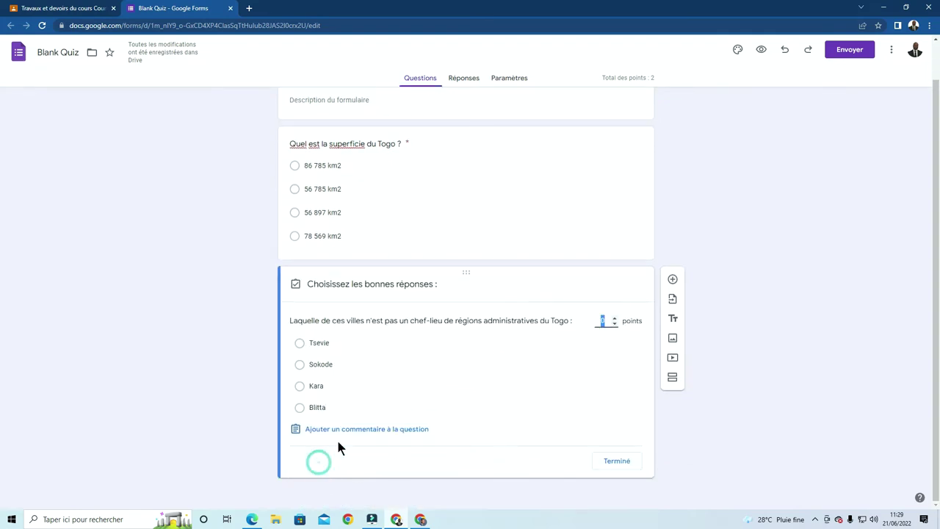
pyautogui.click(300, 409)
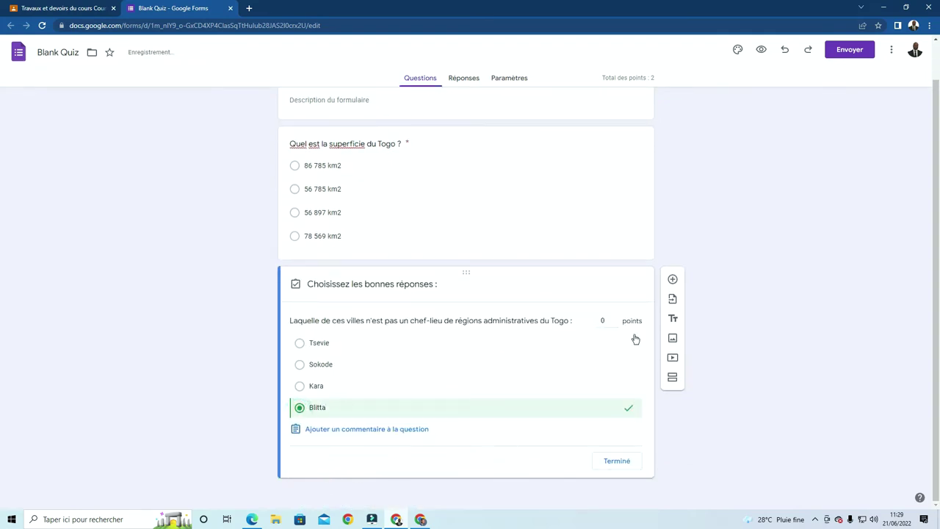
pyautogui.click(607, 320)
pyautogui.click(621, 461)
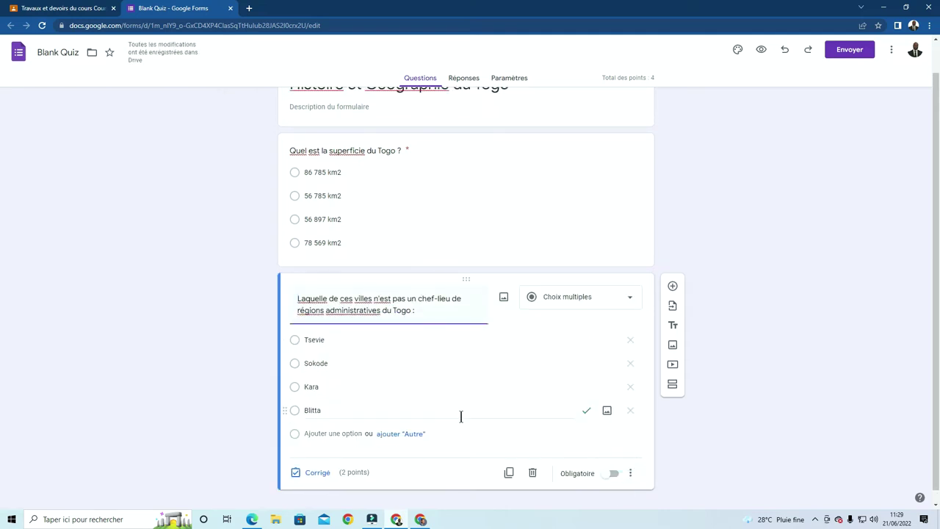
# Copy the independence question from Word and paste it as a new question's title
pyautogui.click(253, 520)
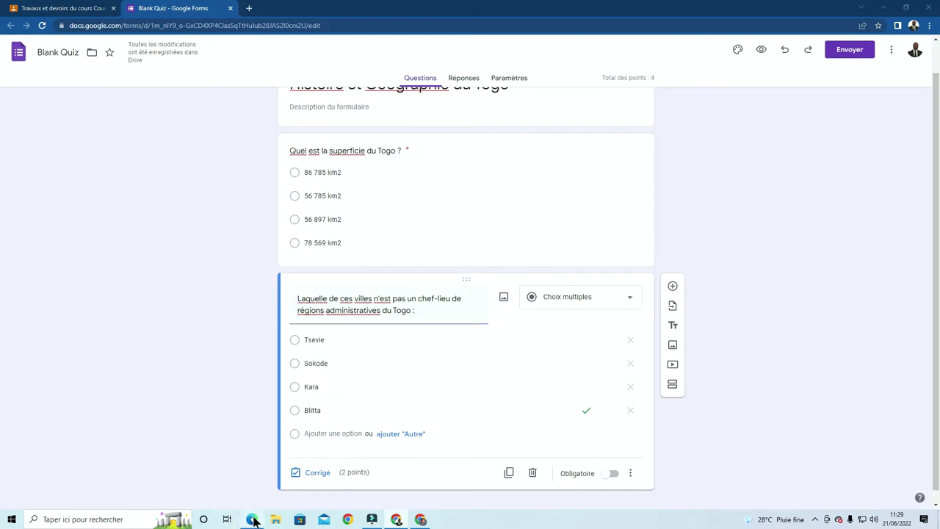
pyautogui.scroll(-3, 794, 199)
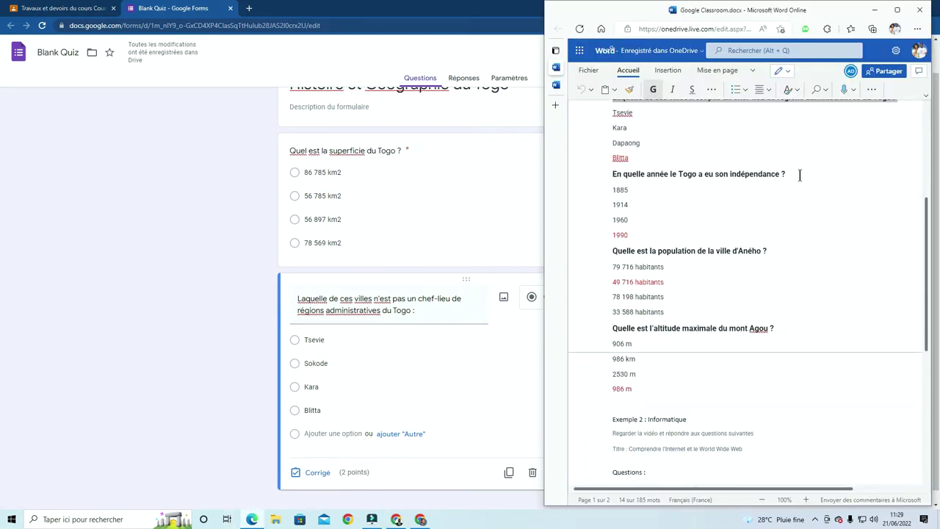
pyautogui.moveTo(800, 175); pyautogui.dragTo(613, 171)
pyautogui.hotkey('ctrl', 'c')
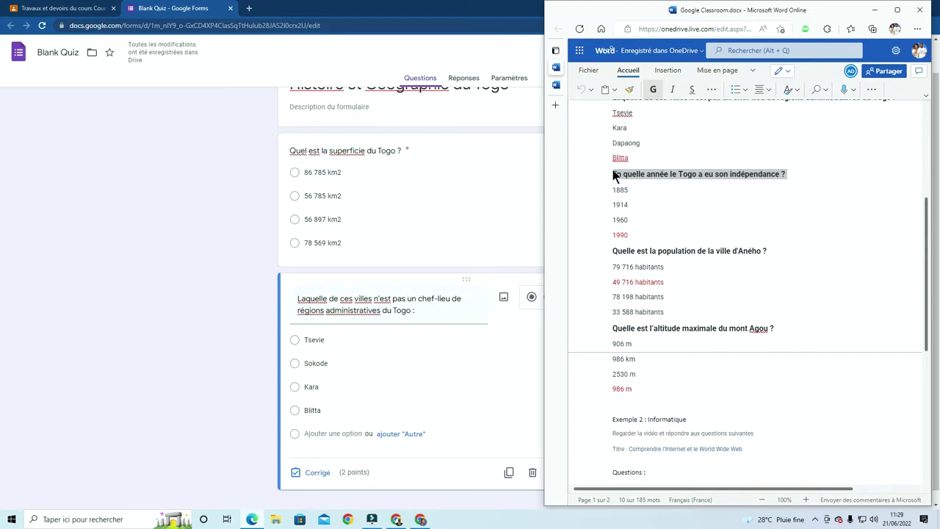
pyautogui.click(170, 411)
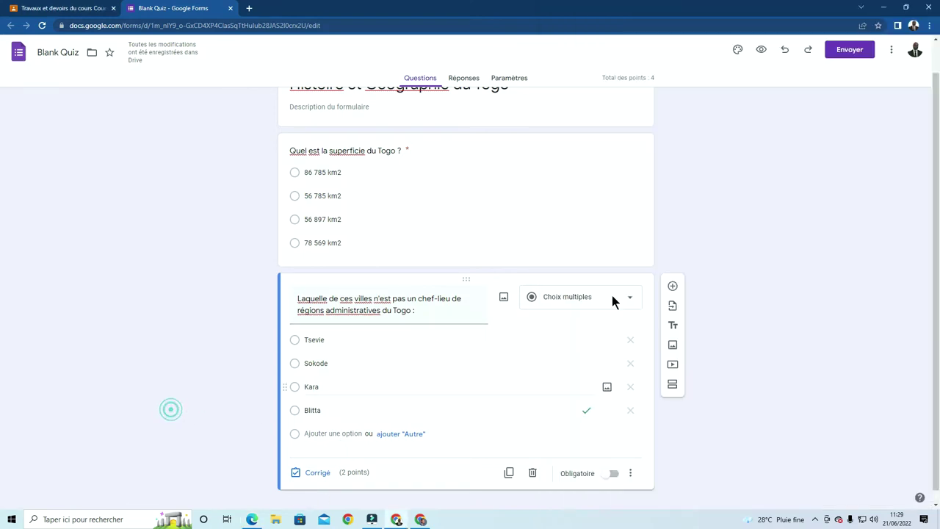
pyautogui.click(673, 286)
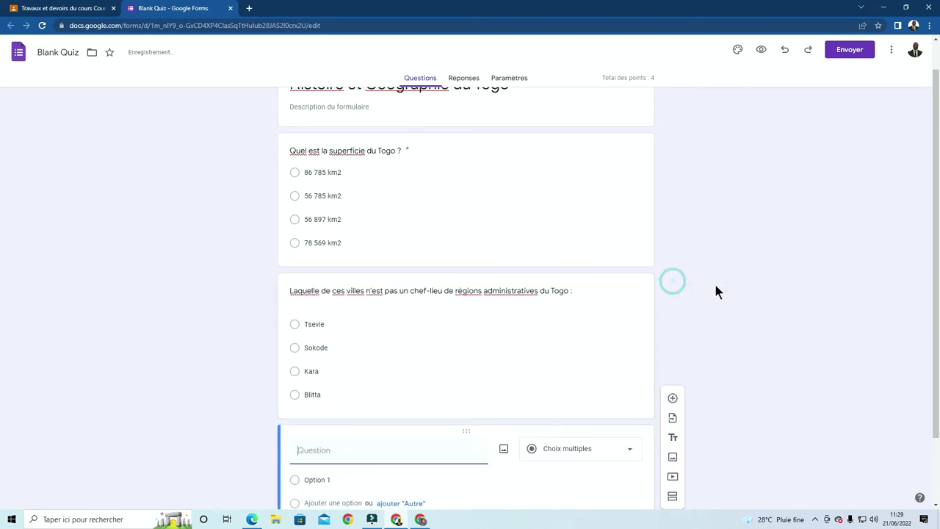
pyautogui.click(354, 371)
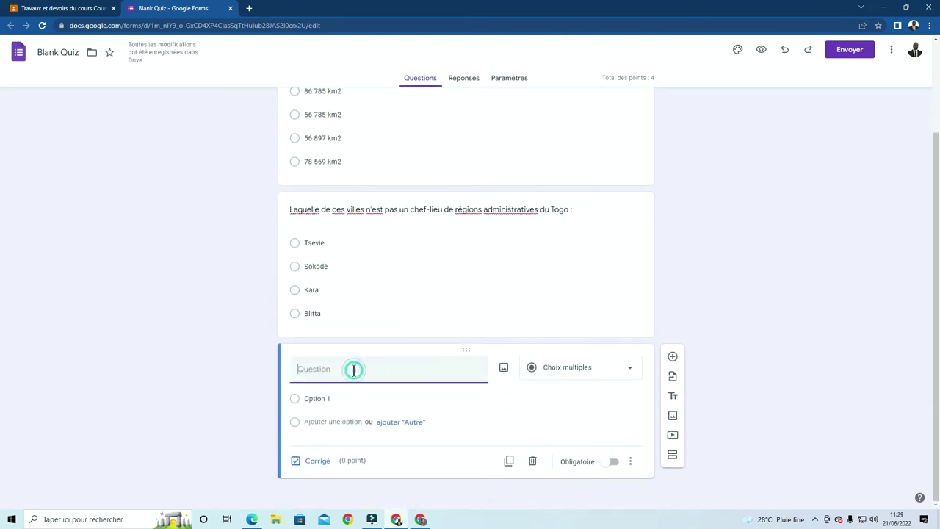
pyautogui.hotkey('ctrl', 'v')
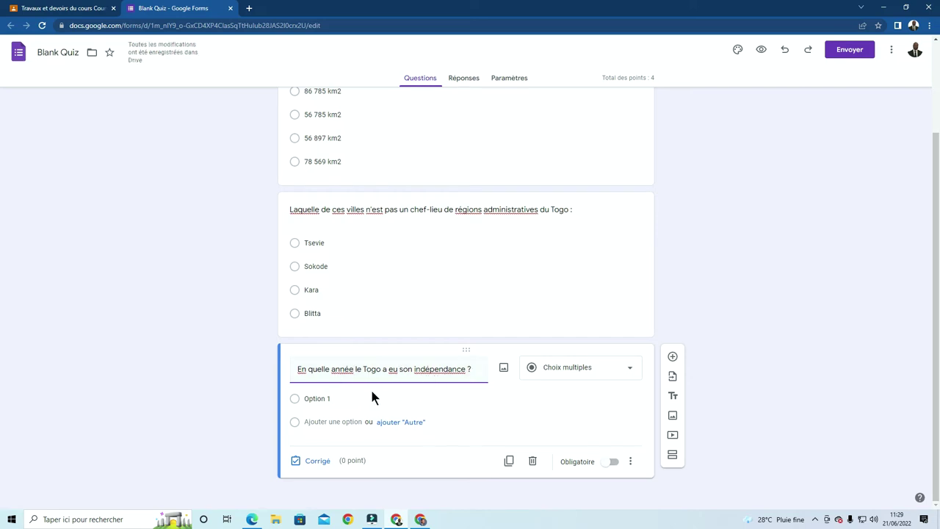
# Enter the answer choices 1885, 1990, 1960 and 2005
pyautogui.click(338, 398)
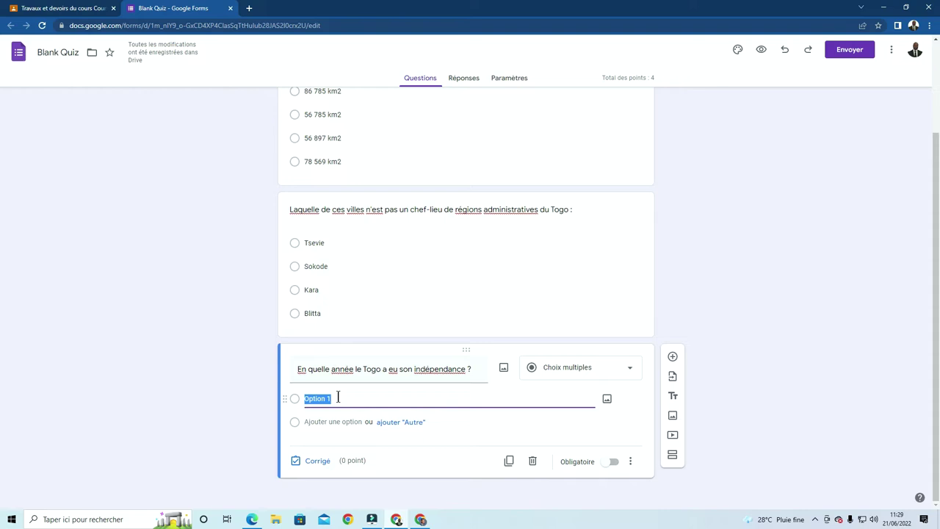
pyautogui.write('1885')
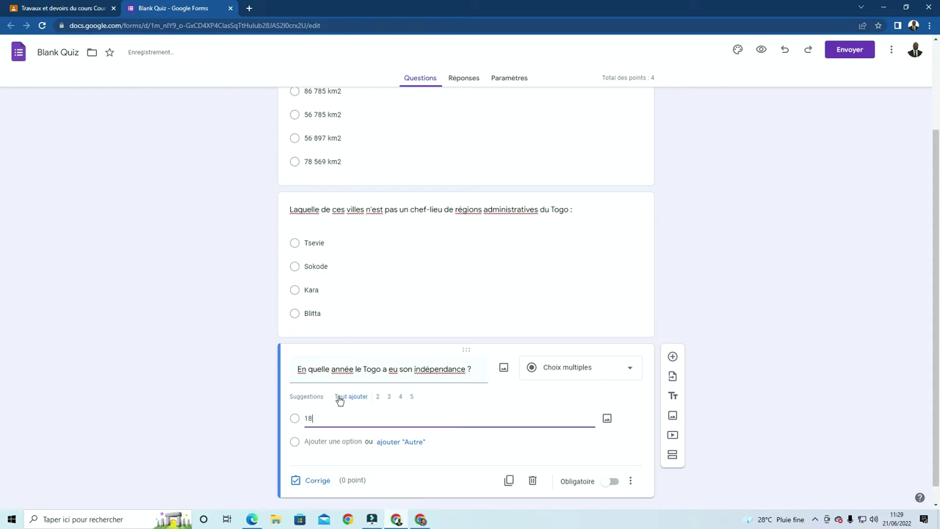
pyautogui.click(334, 442)
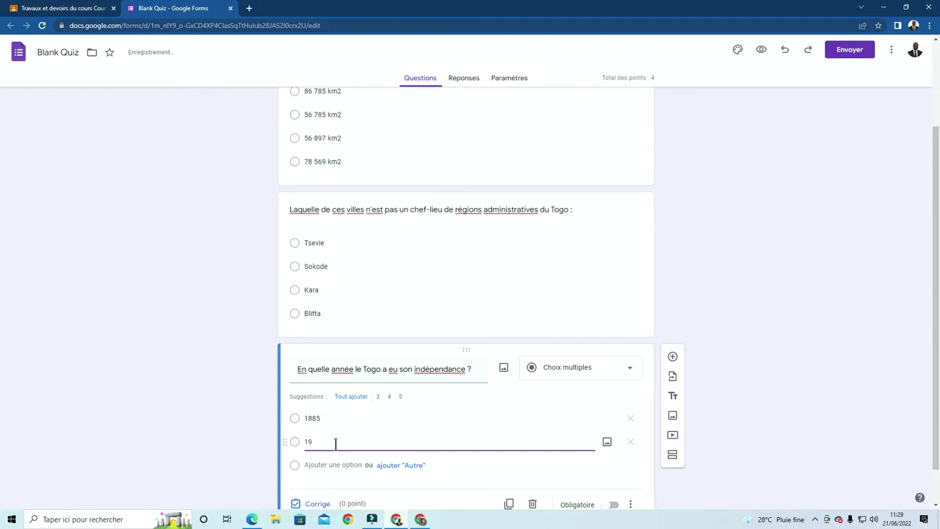
pyautogui.write('1990')
pyautogui.click(330, 464)
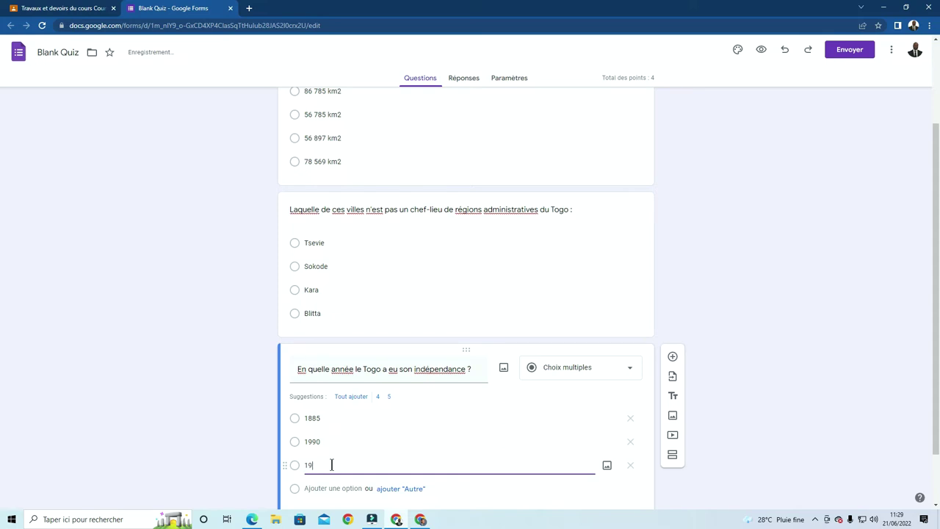
pyautogui.scroll(-1, 332, 465)
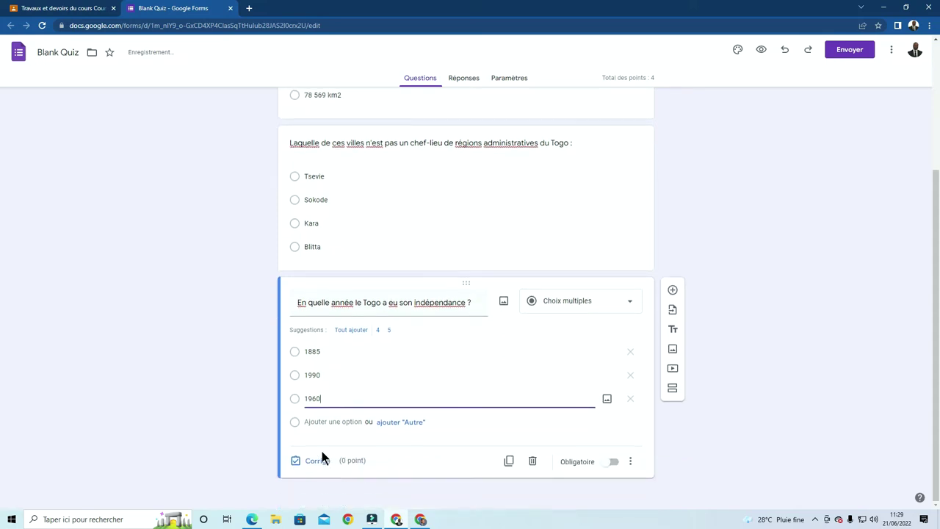
pyautogui.click(316, 420)
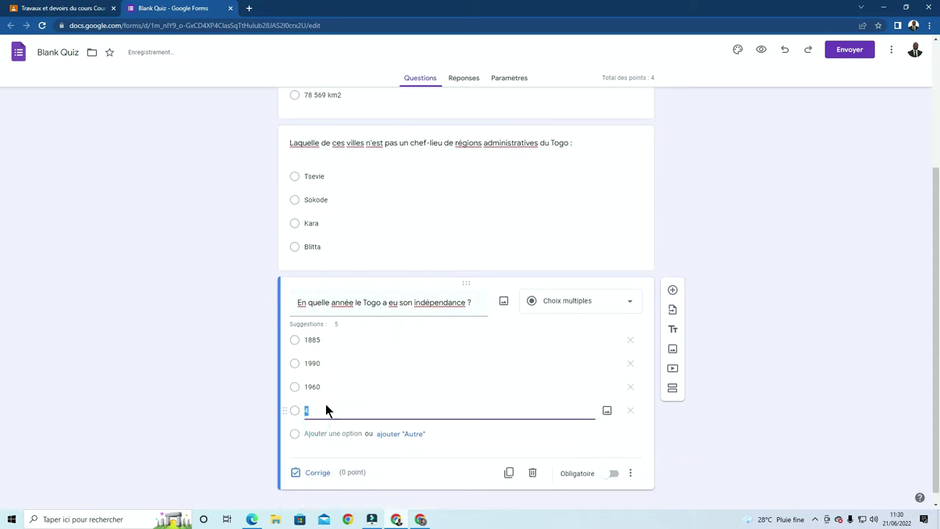
pyautogui.write('2005')
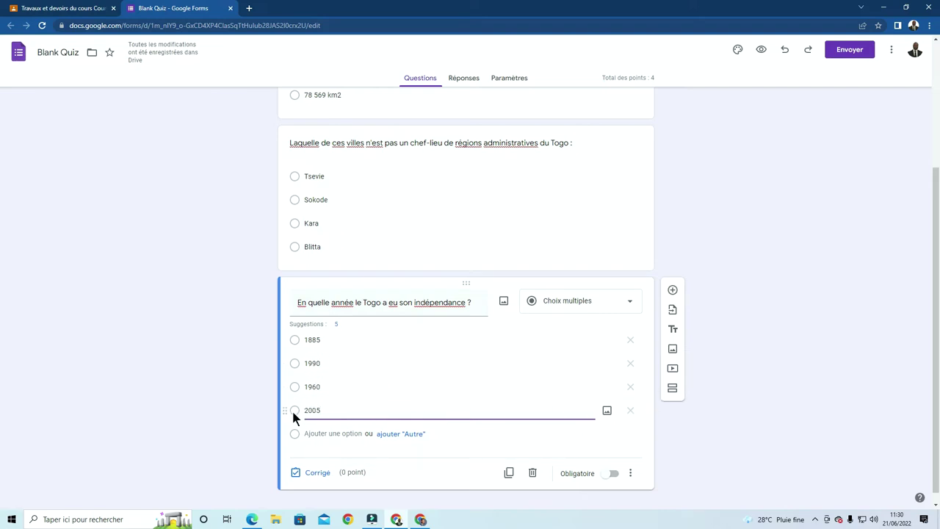
# Mark 1960 as the correct answer and set its points to 2
pyautogui.click(316, 473)
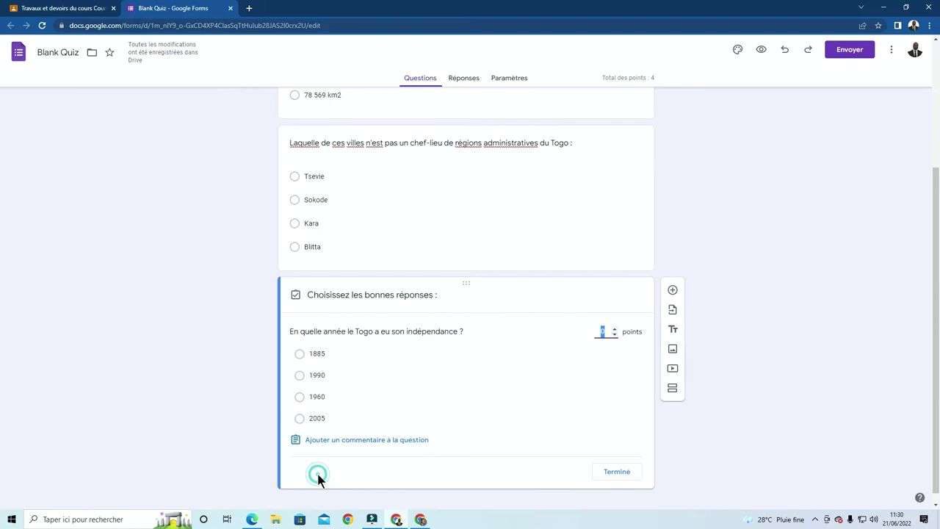
pyautogui.click(299, 397)
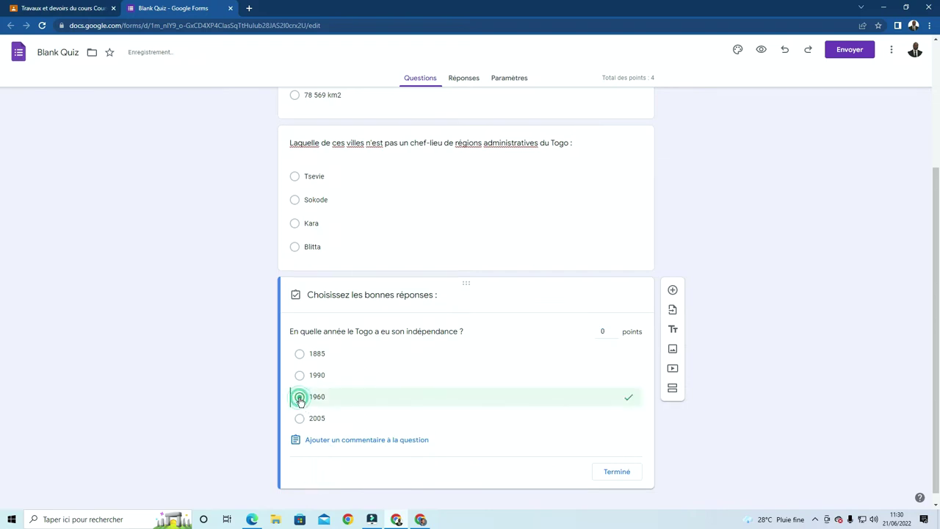
pyautogui.click(601, 331)
pyautogui.write('1')
pyautogui.click(603, 331)
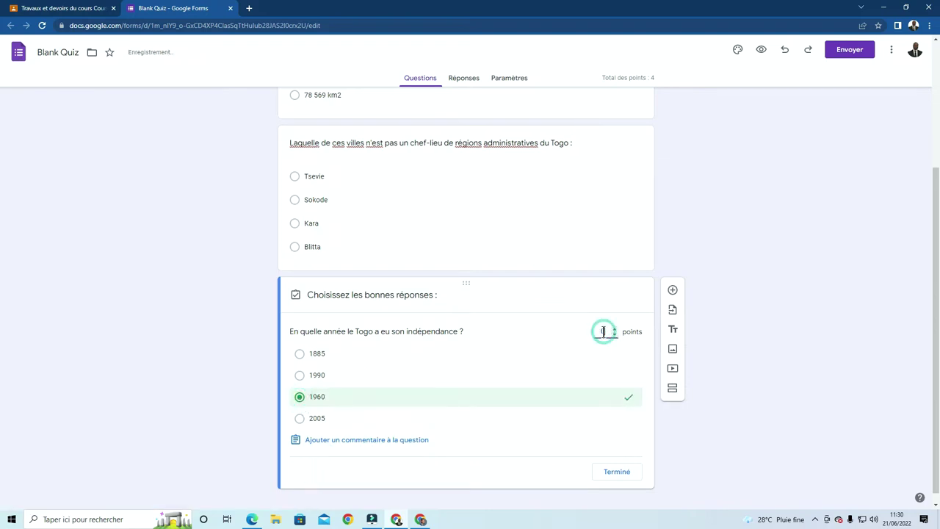
pyautogui.write('2')
pyautogui.click(617, 473)
pyautogui.scroll(3, 506, 372)
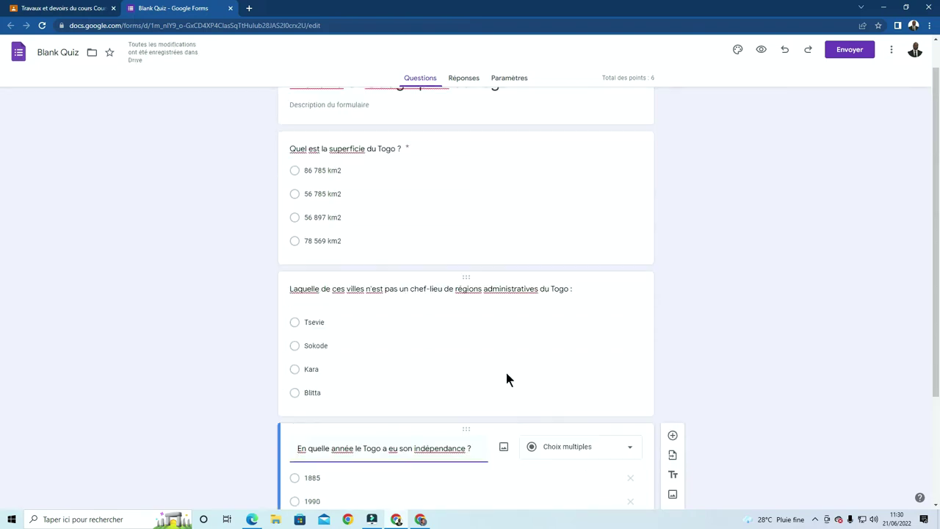
pyautogui.scroll(-3, 498, 269)
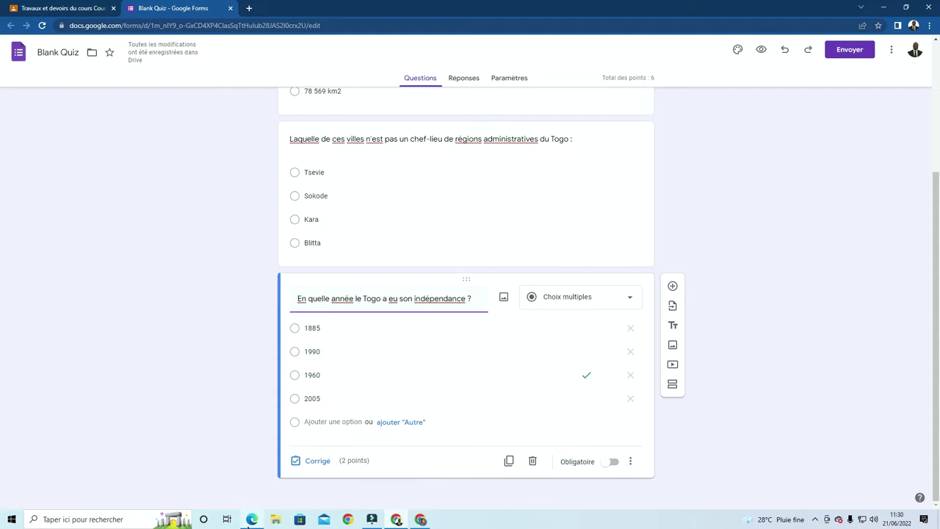
# Copy the Aného population question from Word into a new quiz question
pyautogui.click(251, 519)
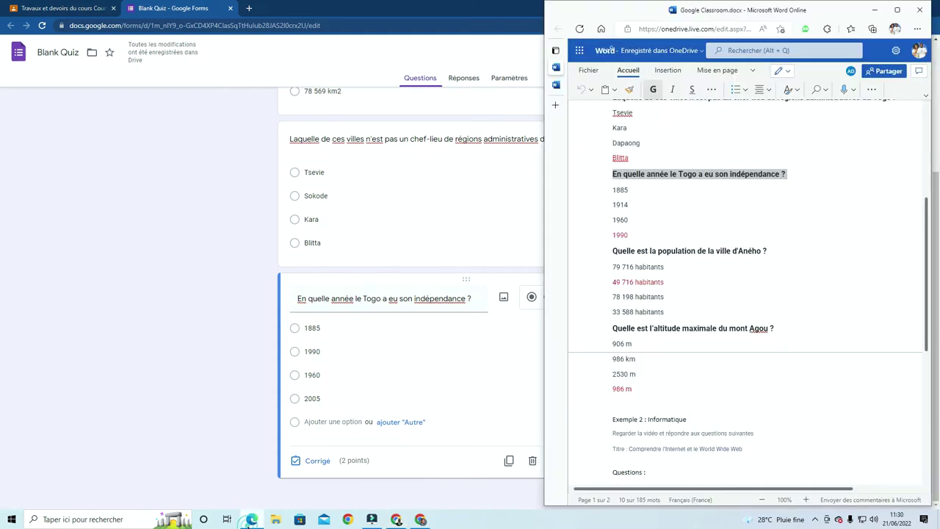
pyautogui.click(772, 251)
pyautogui.moveTo(772, 251); pyautogui.dragTo(606, 256)
pyautogui.hotkey('ctrl', 'c')
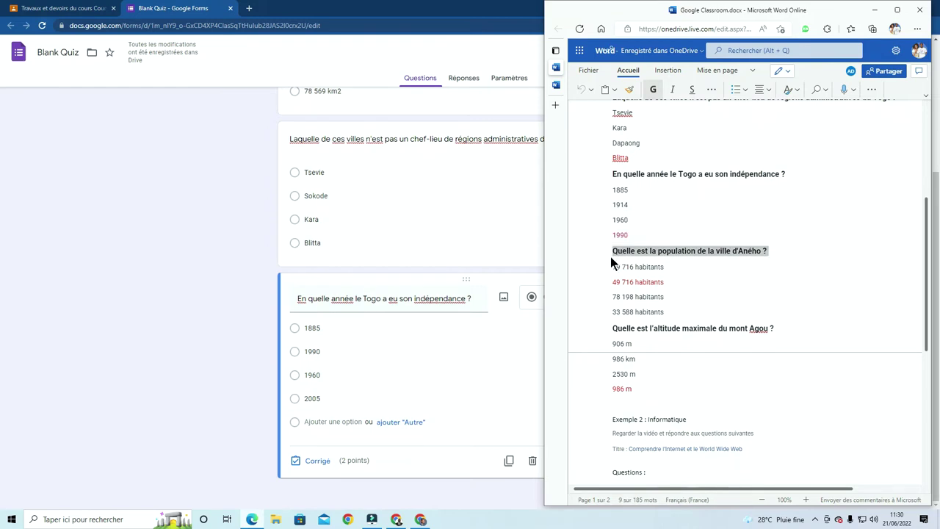
pyautogui.click(157, 397)
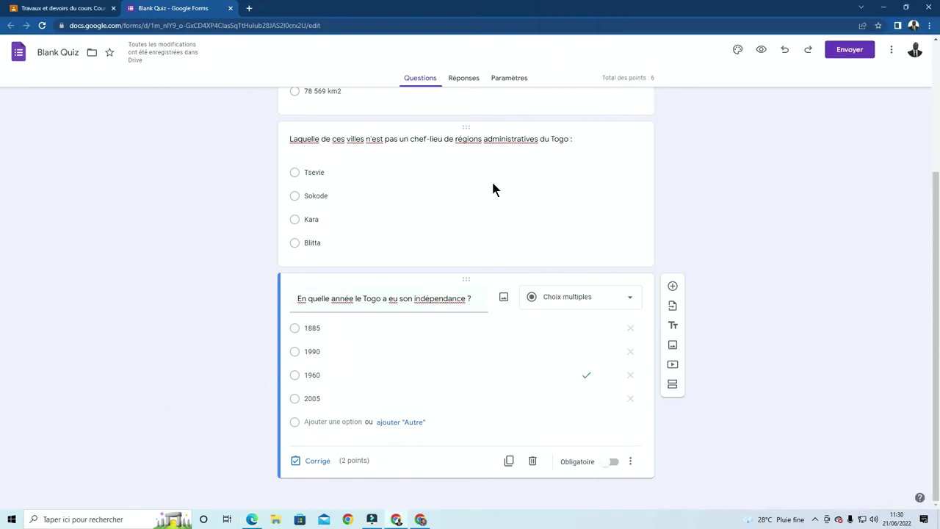
pyautogui.click(674, 285)
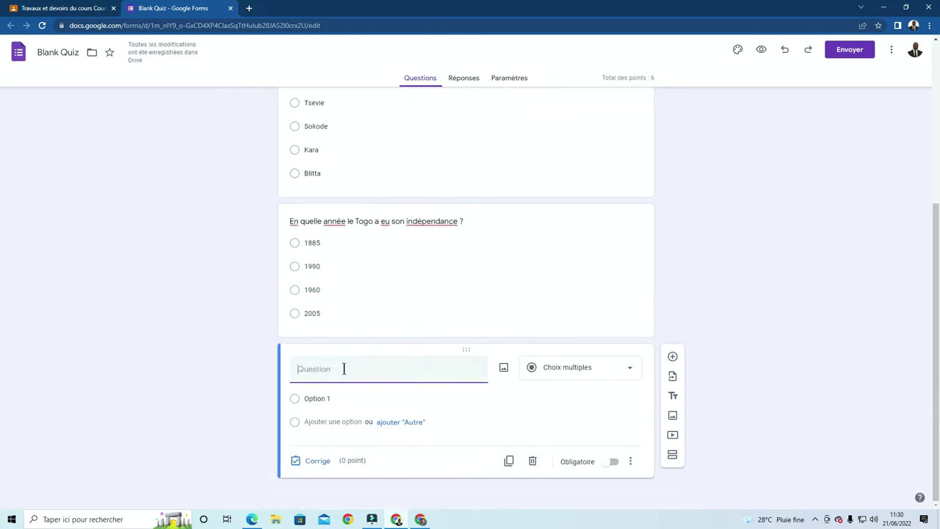
pyautogui.hotkey('ctrl', 'v')
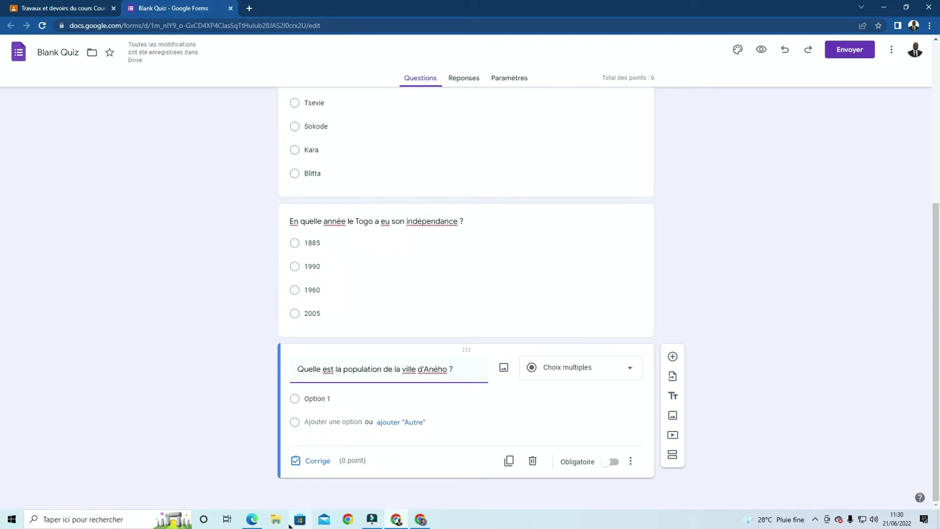
# Paste 49 716 habitants from Word into the first two answer choices
pyautogui.click(249, 504)
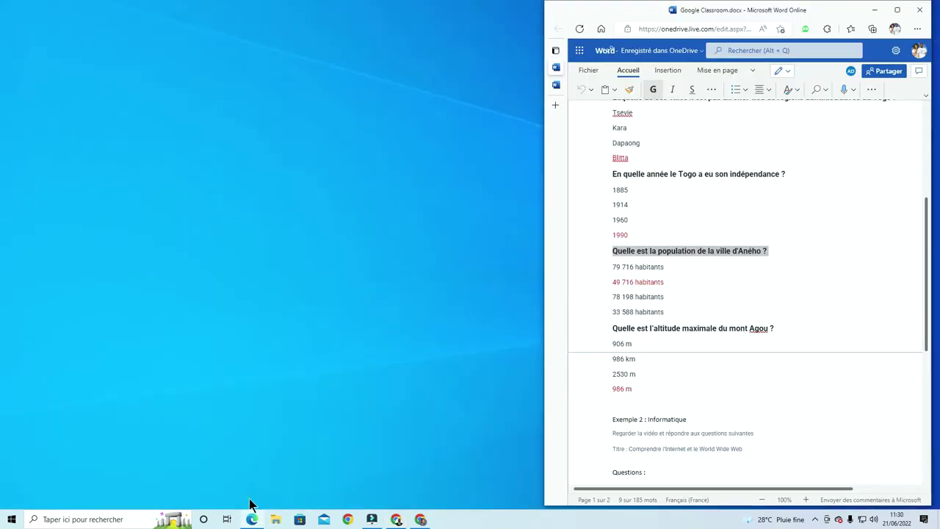
pyautogui.click(669, 281)
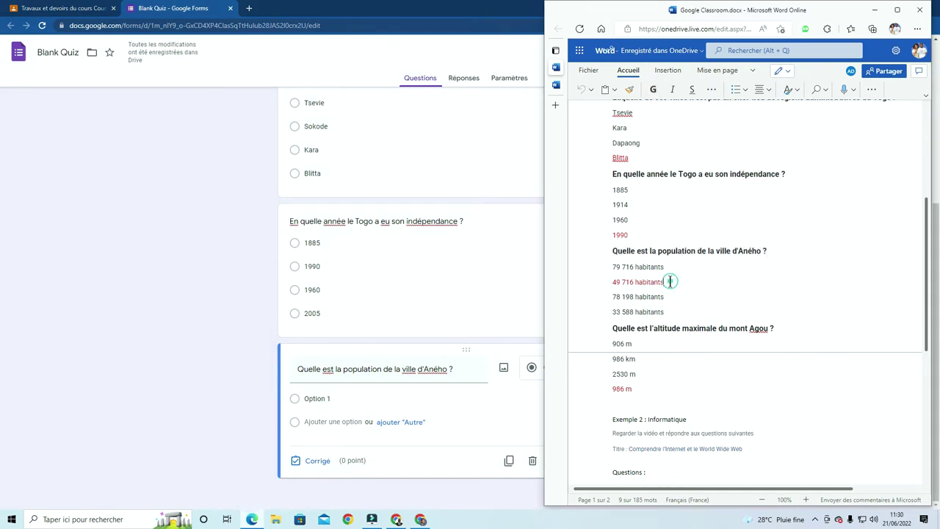
pyautogui.moveTo(669, 281); pyautogui.dragTo(610, 286)
pyautogui.hotkey('ctrl', 'c')
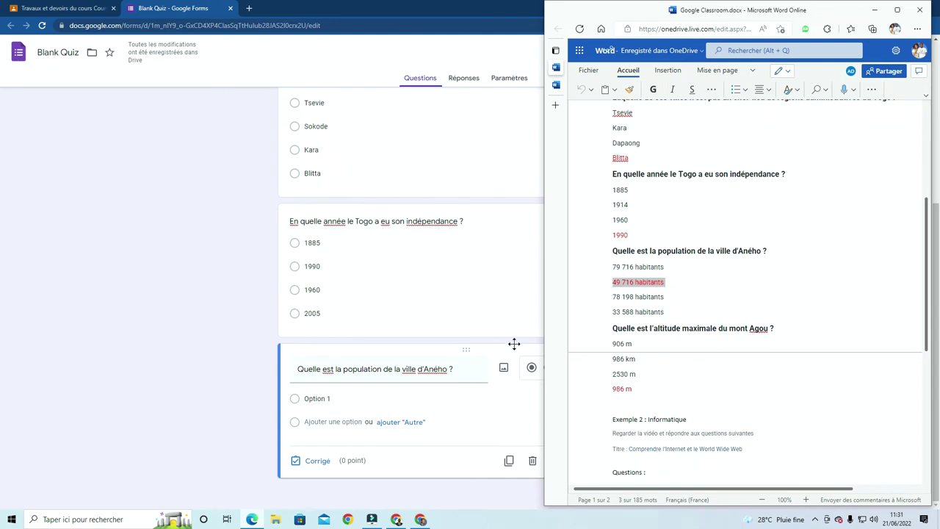
pyautogui.click(335, 421)
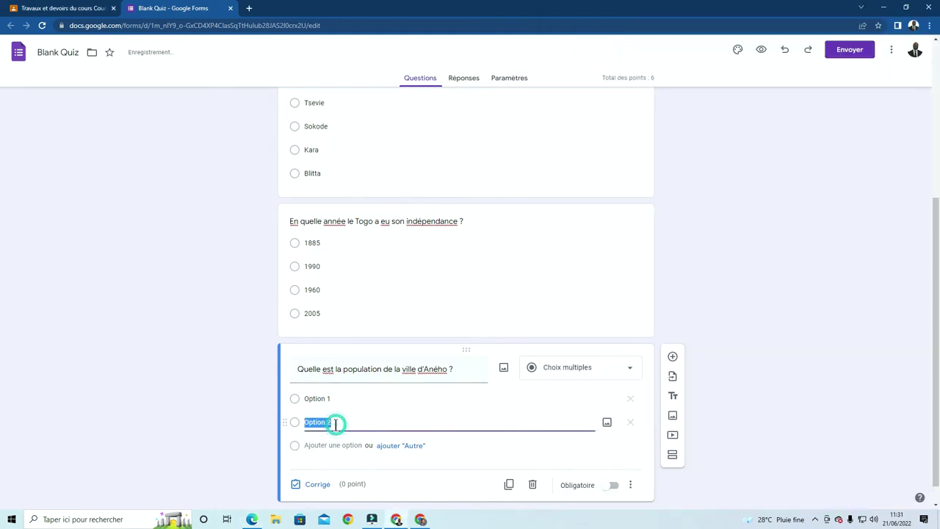
pyautogui.hotkey('ctrl', 'v')
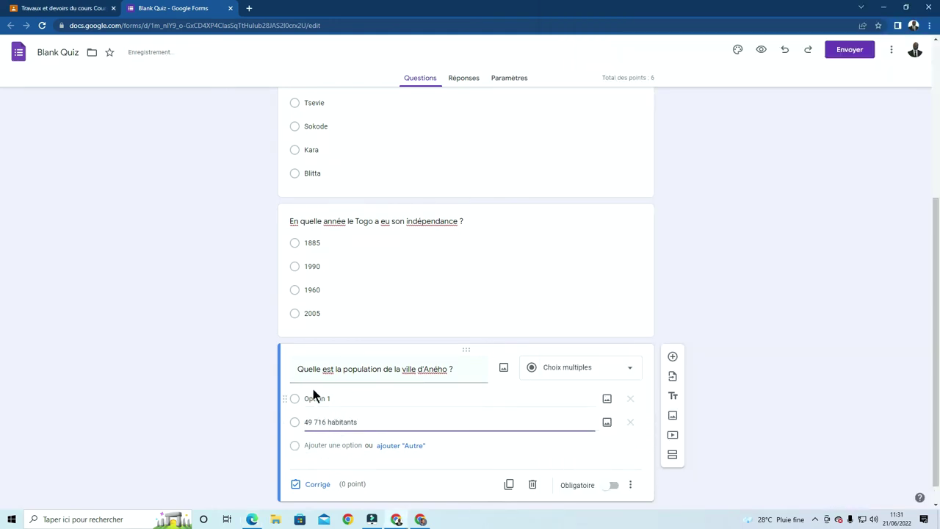
pyautogui.click(320, 398)
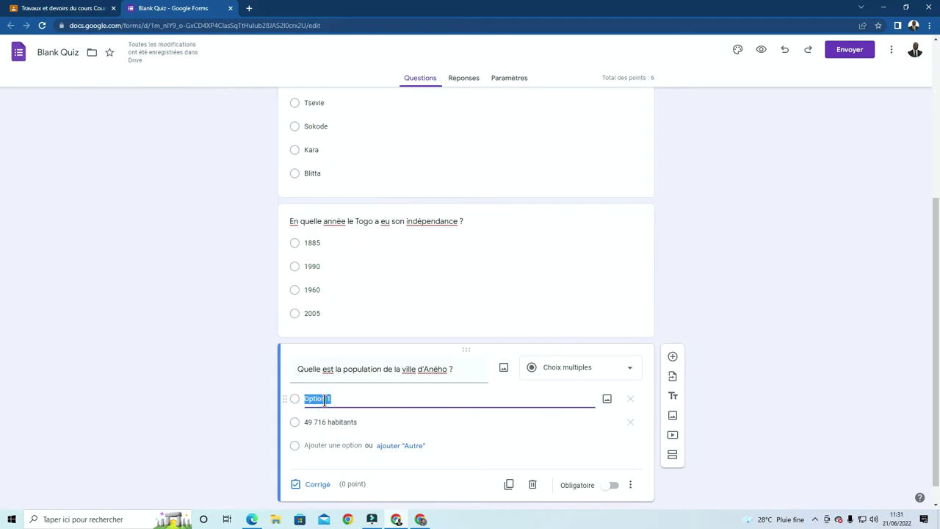
pyautogui.hotkey('ctrl', 'v')
pyautogui.click(309, 398)
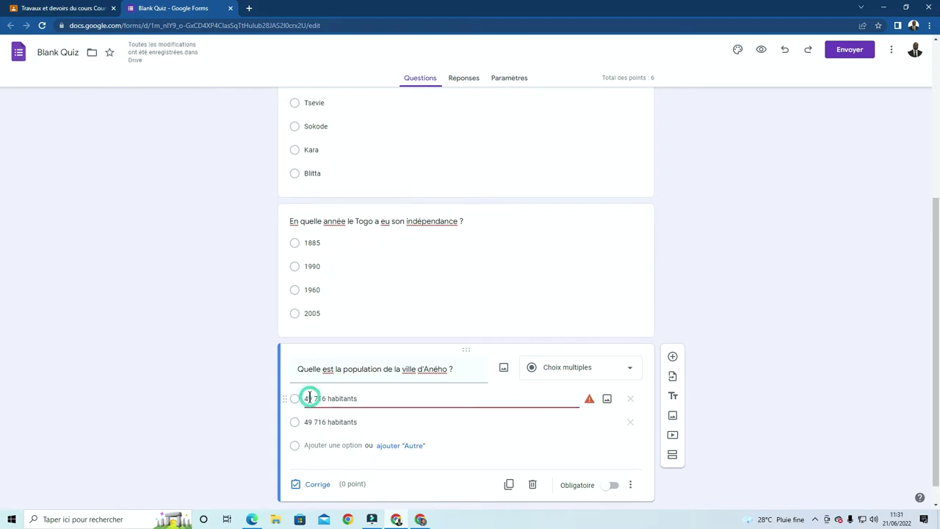
pyautogui.press('BackSpace')
# Change the first answer to 69 716 habitants and add a third, 65 357 habitants
pyautogui.write('4')
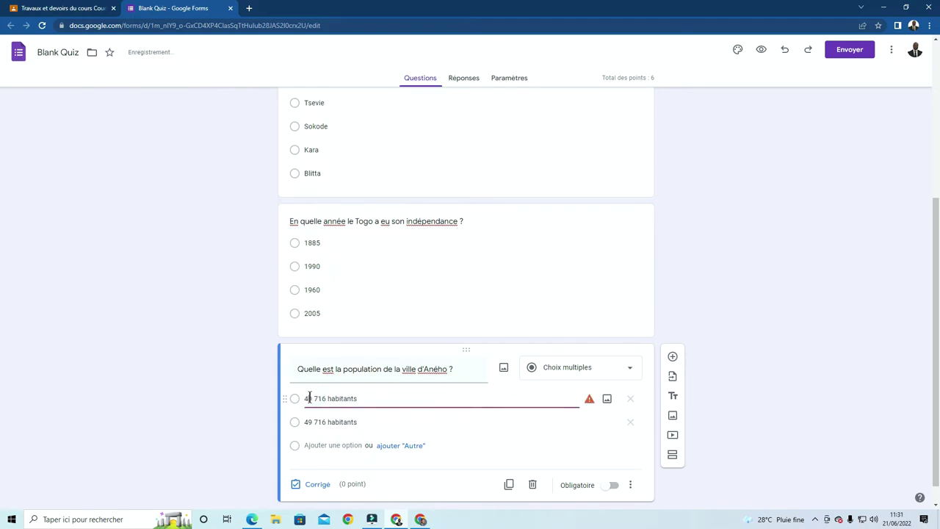
pyautogui.press('BackSpace')
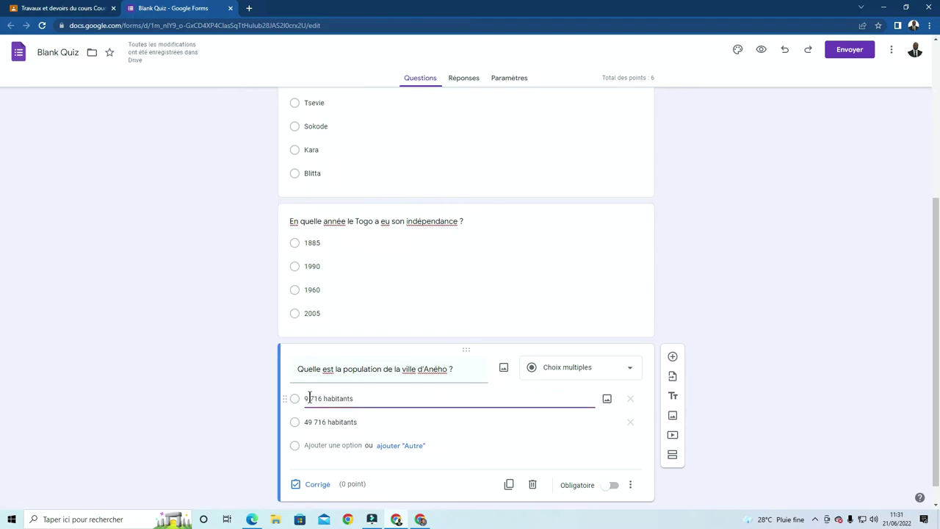
pyautogui.write('6')
pyautogui.scroll(-1, 378, 422)
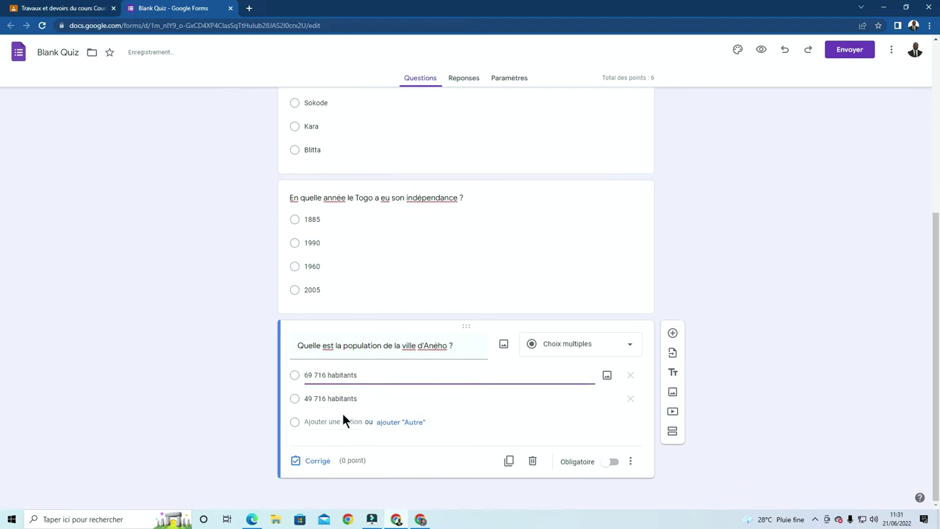
pyautogui.click(330, 422)
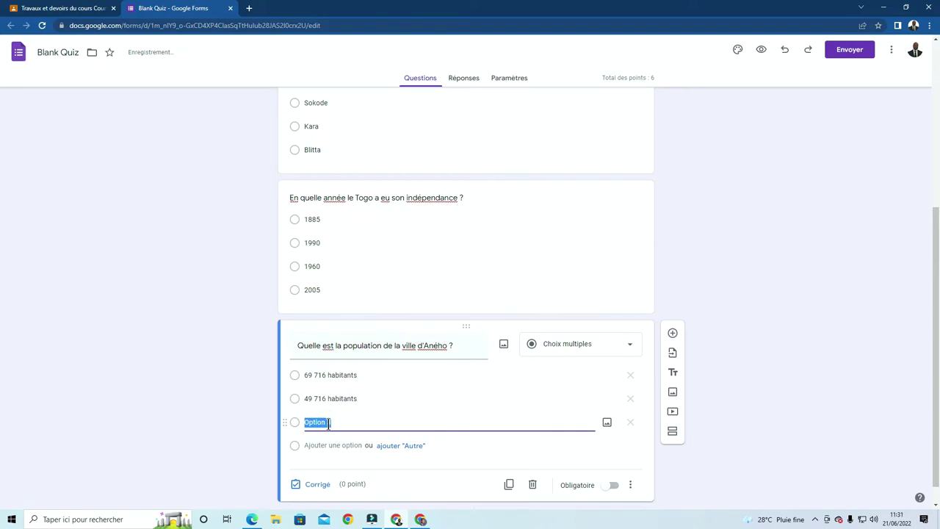
pyautogui.hotkey('ctrl', 'v')
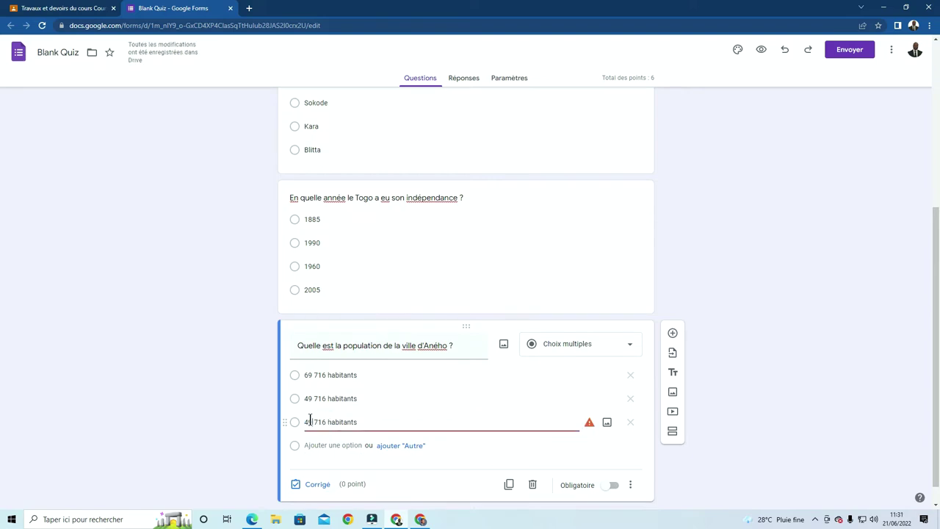
pyautogui.click(310, 420)
pyautogui.moveTo(326, 422); pyautogui.dragTo(304, 422)
pyautogui.write('65 ')
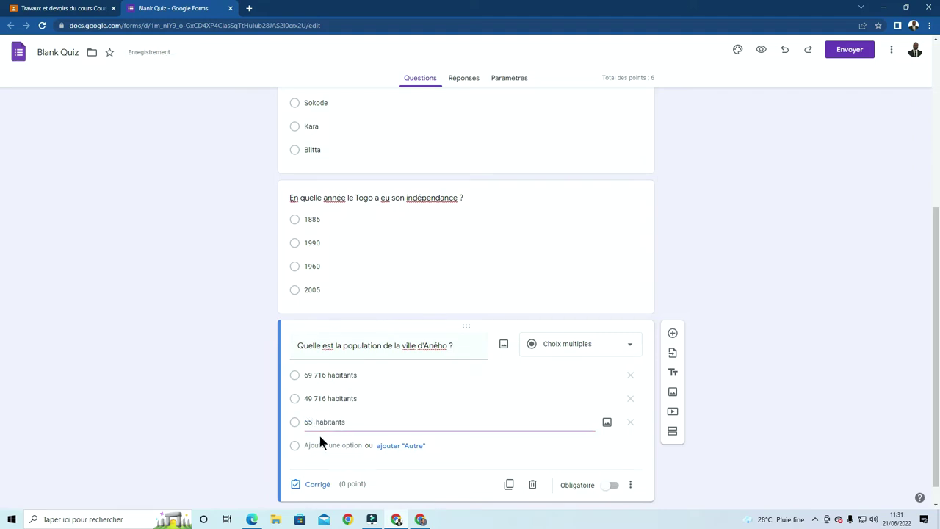
pyautogui.write('357')
# Add a fourth answer, 35 681 habitants, and check it against the Word document
pyautogui.click(319, 450)
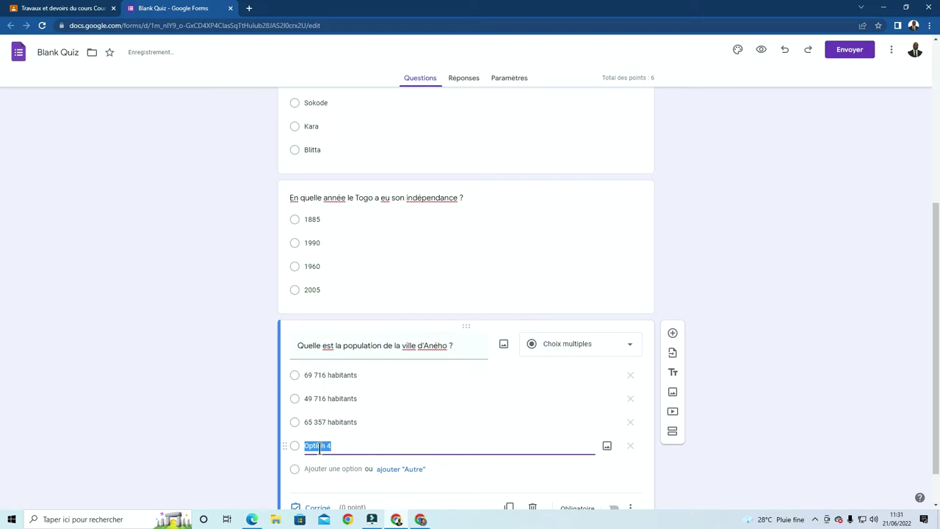
pyautogui.write('49 716 habitants')
pyautogui.doubleClick(323, 445)
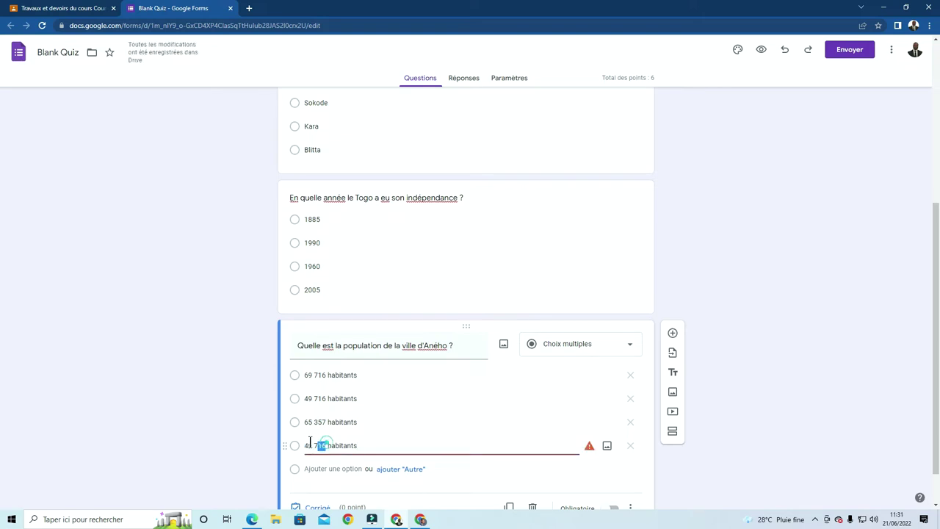
pyautogui.moveTo(309, 443); pyautogui.dragTo(295, 444)
pyautogui.press('BackSpace')
pyautogui.write('35')
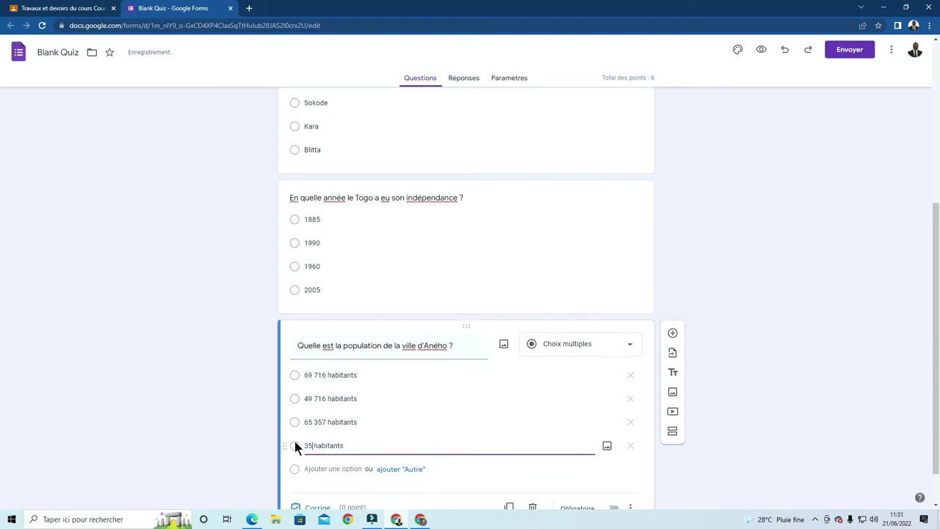
pyautogui.write(' 681')
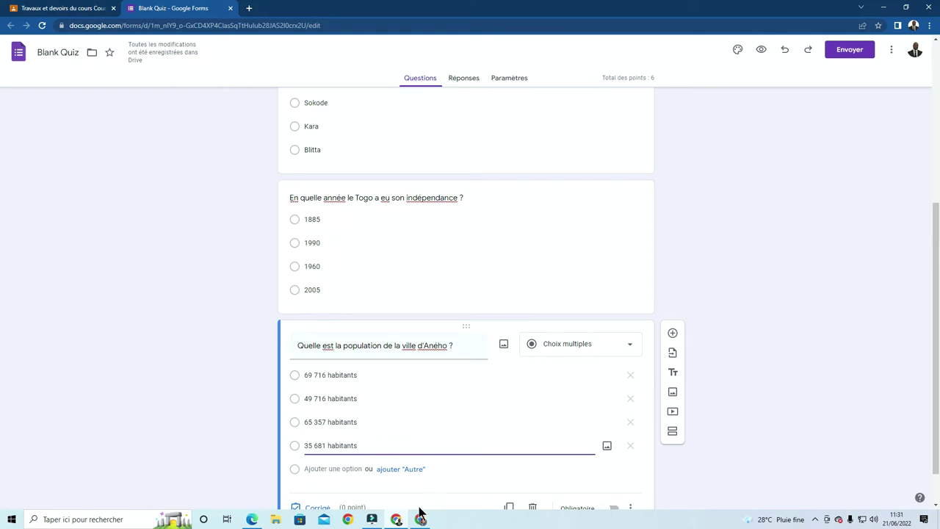
pyautogui.click(253, 520)
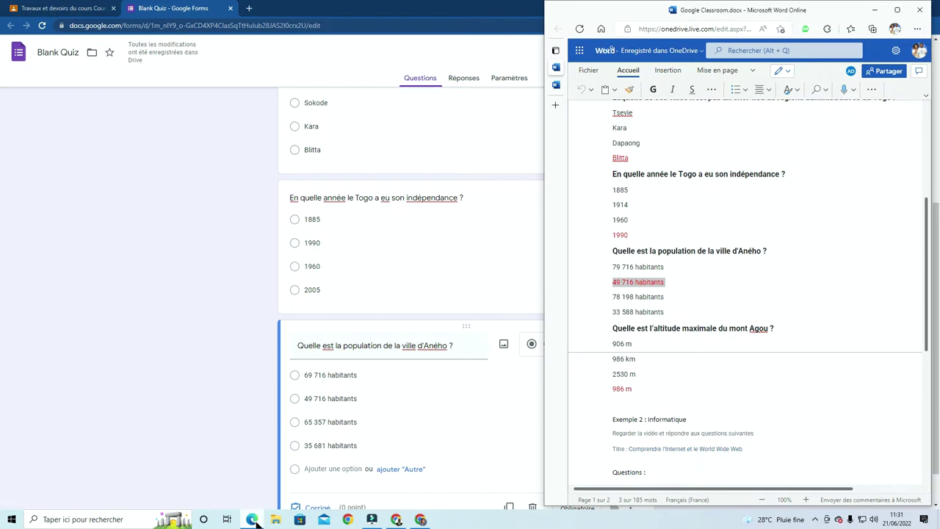
pyautogui.click(253, 520)
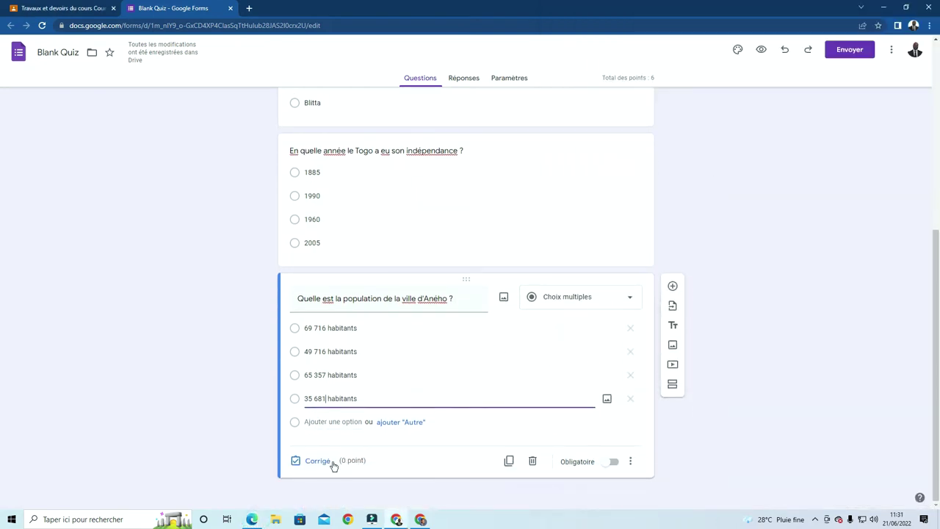
# Mark 49 716 habitants as correct for 2 points and confirm the quiz totals 8 points
pyautogui.click(332, 465)
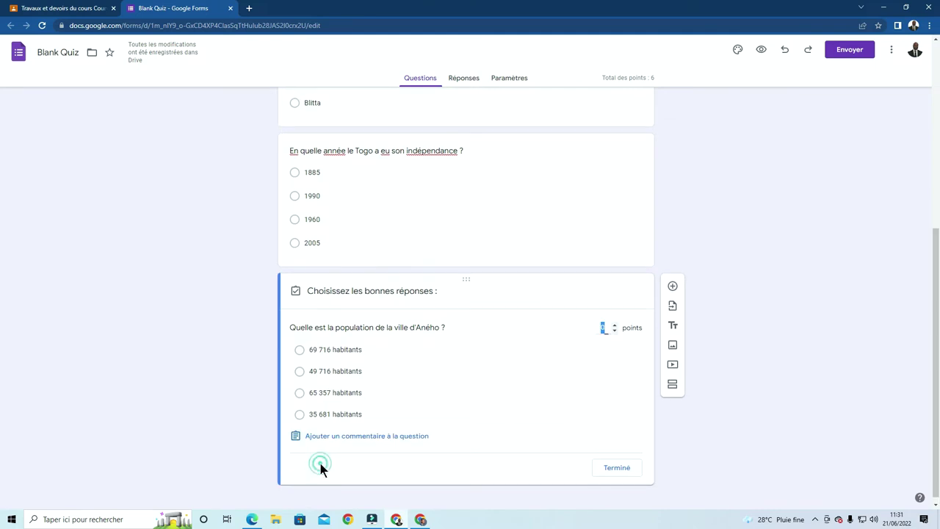
pyautogui.click(300, 373)
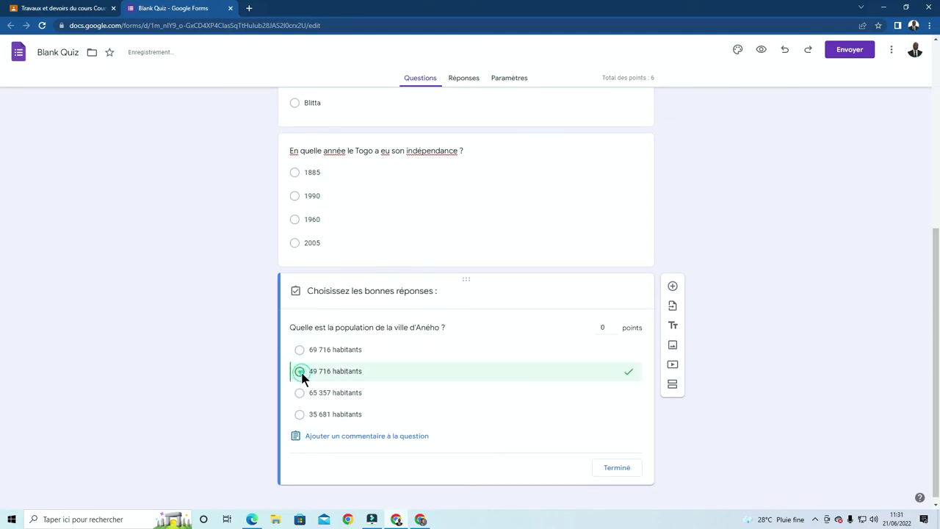
pyautogui.click(608, 330)
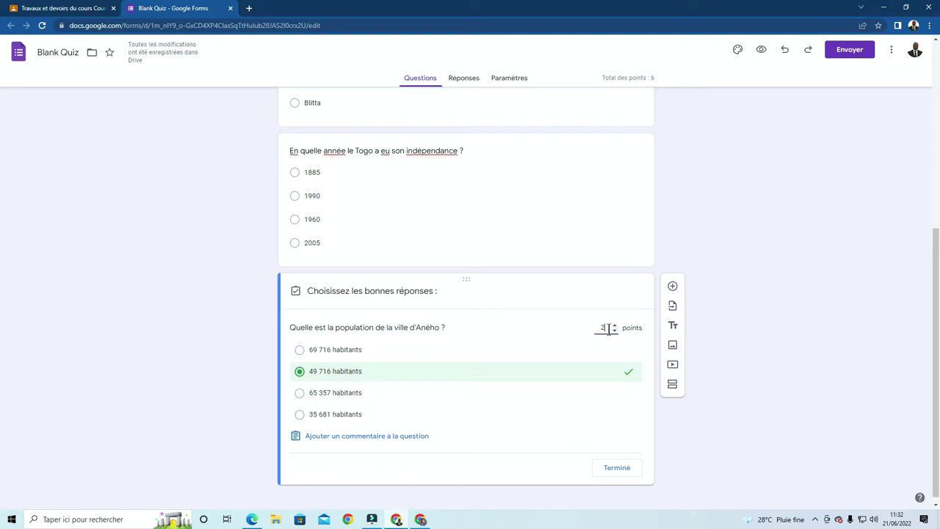
pyautogui.click(622, 470)
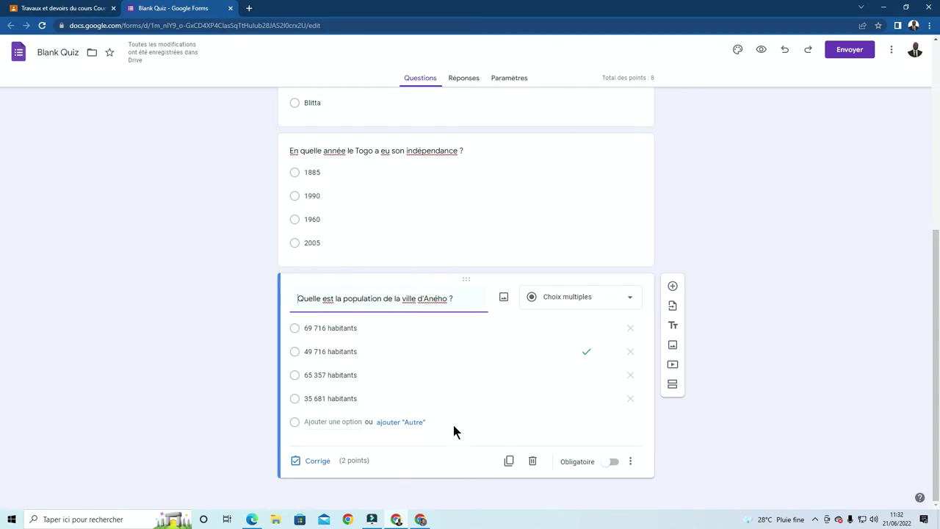
pyautogui.scroll(5, 440, 426)
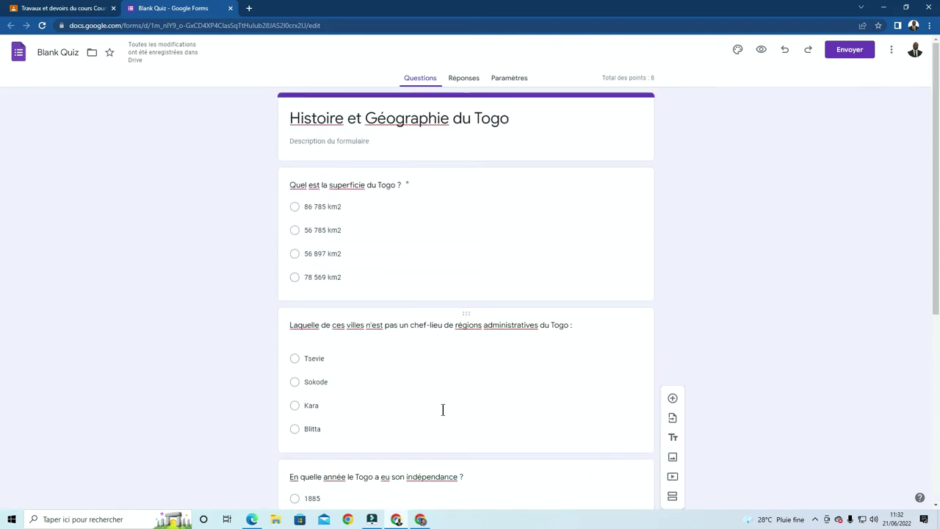
pyautogui.tripleClick(655, 77)
pyautogui.scroll(-4, 696, 147)
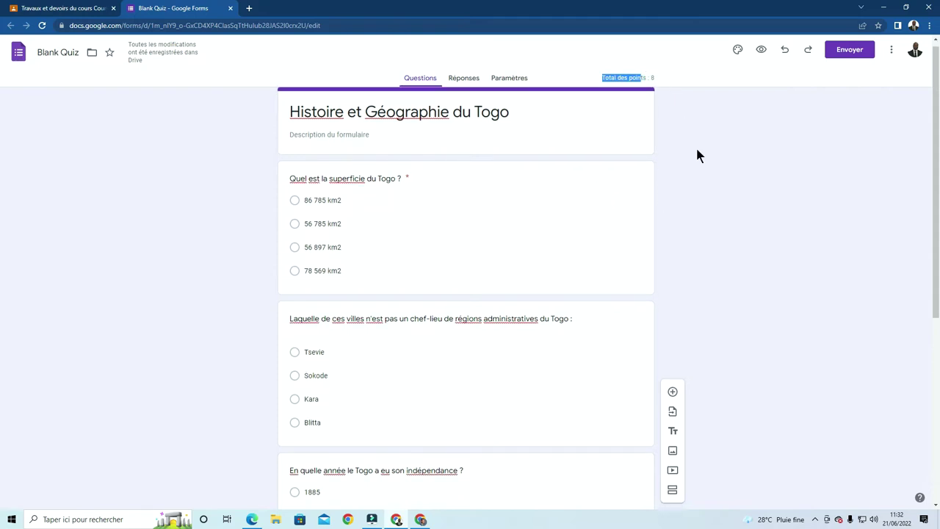
pyautogui.click(252, 519)
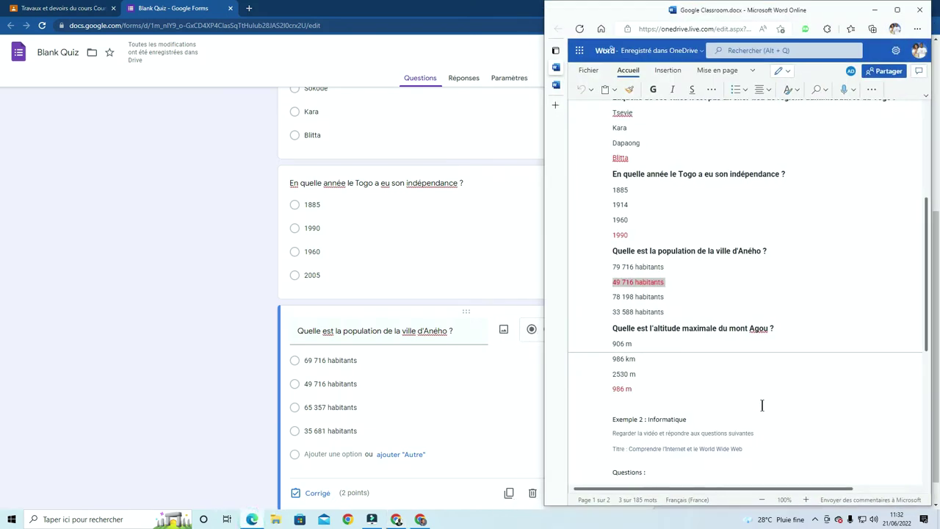
pyautogui.scroll(-2, 772, 330)
pyautogui.moveTo(777, 270); pyautogui.dragTo(614, 272)
pyautogui.hotkey('ctrl', 'c')
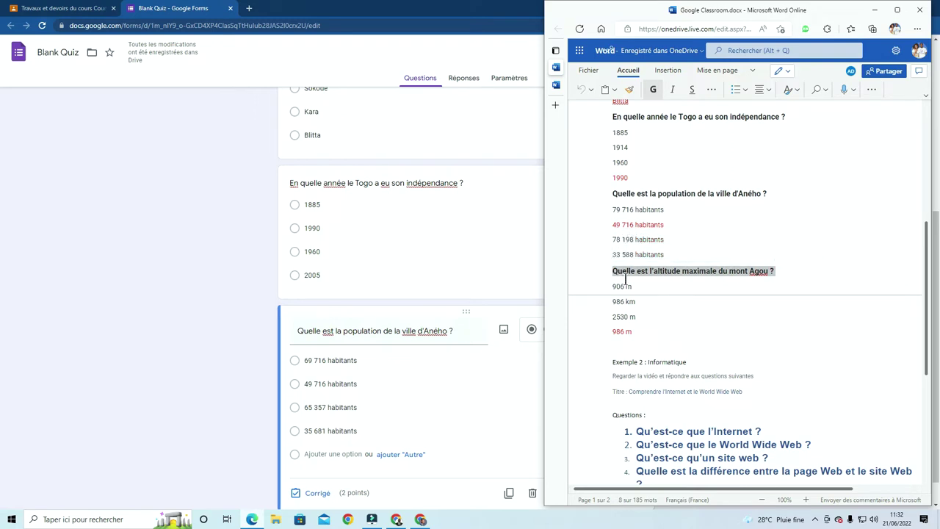
pyautogui.click(209, 389)
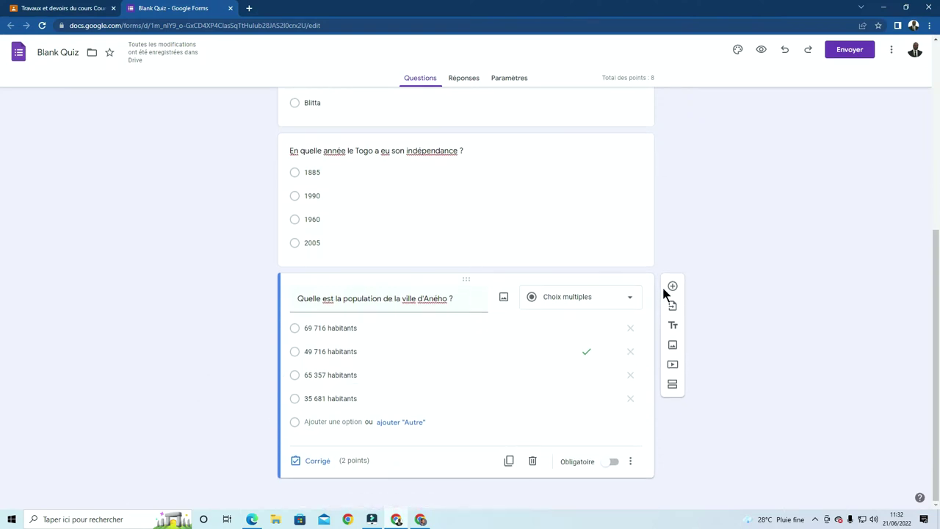
# Add a fifth question titled 'Quelle est l'altitude maximale du mont Agou ?'
pyautogui.click(673, 286)
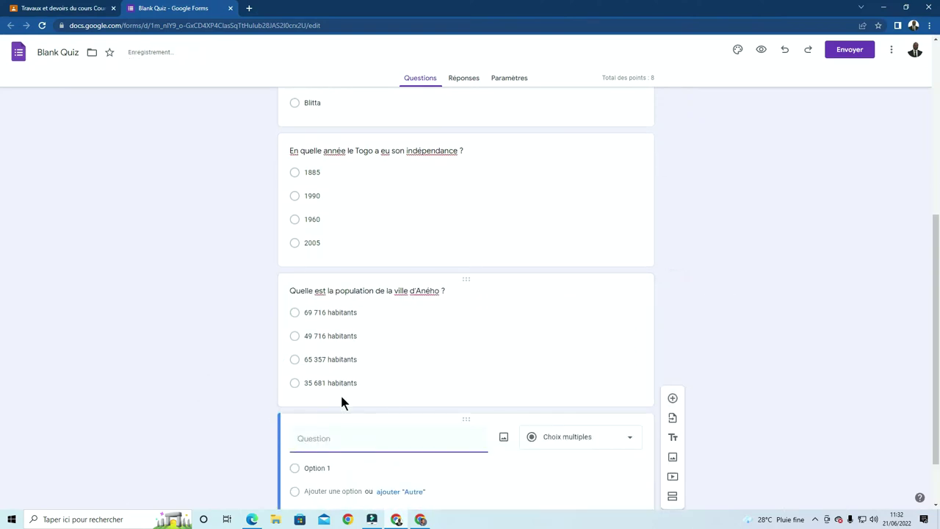
pyautogui.click(338, 440)
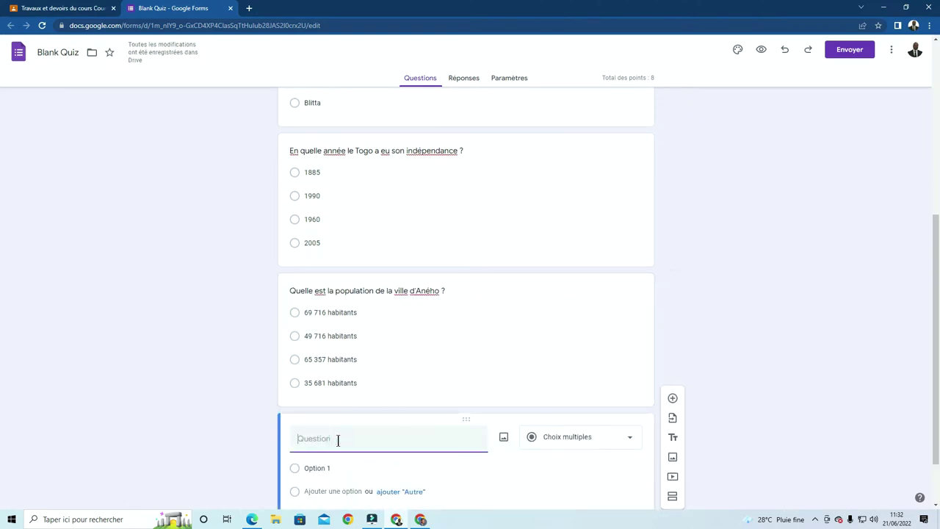
pyautogui.hotkey('ctrl', 'v')
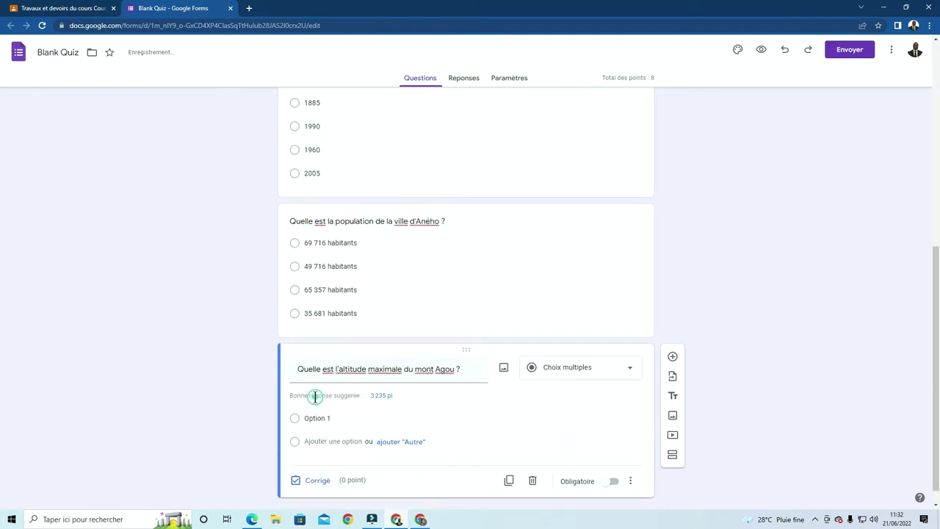
pyautogui.click(313, 416)
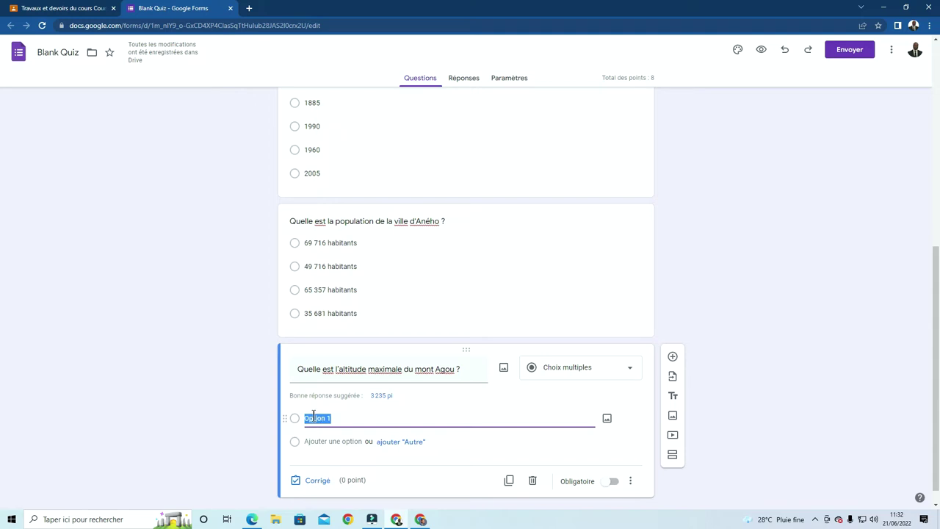
# Select the mont Agou answer 986 m in the Word source document
pyautogui.click(252, 520)
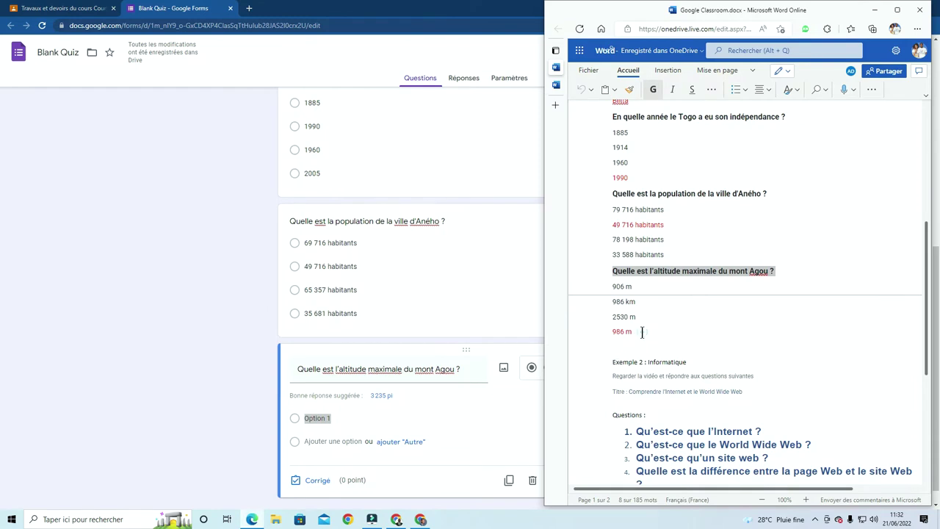
pyautogui.click(642, 332)
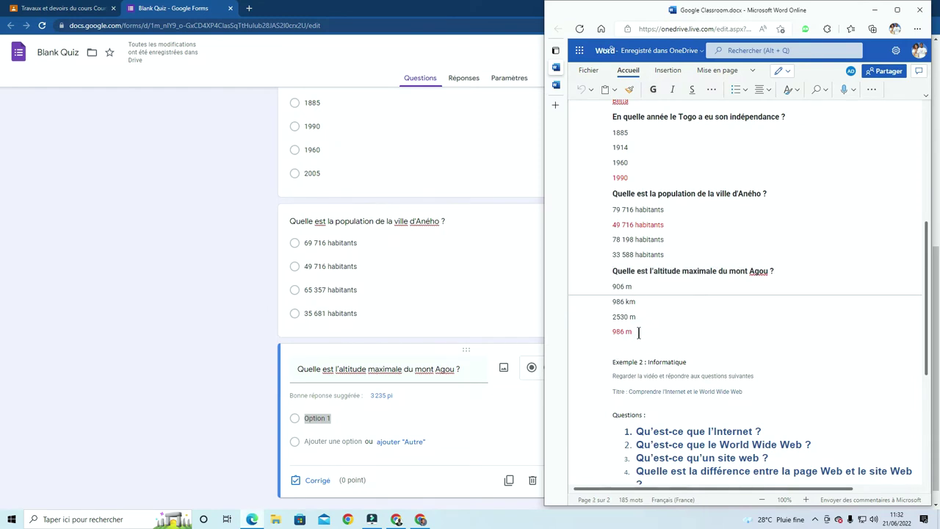
pyautogui.moveTo(638, 332); pyautogui.dragTo(610, 332)
pyautogui.hotkey('ctrl', 'c')
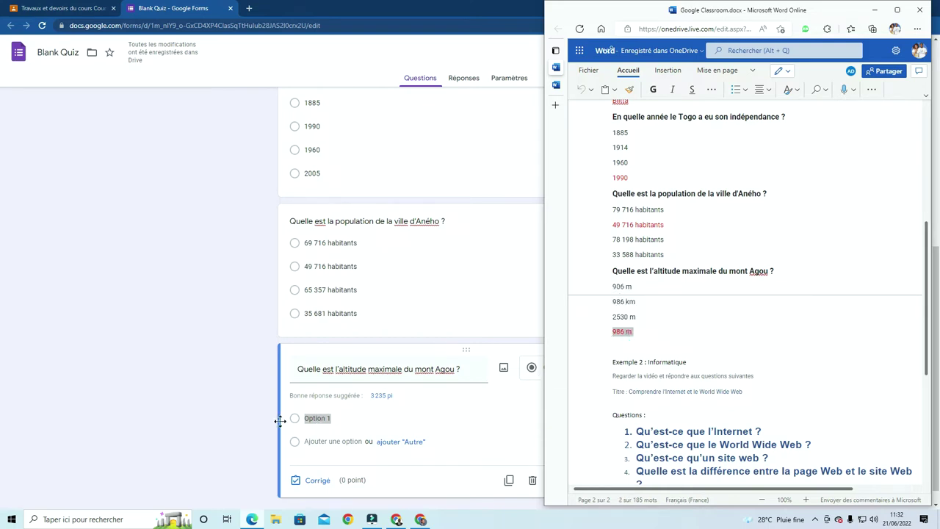
pyautogui.click(338, 416)
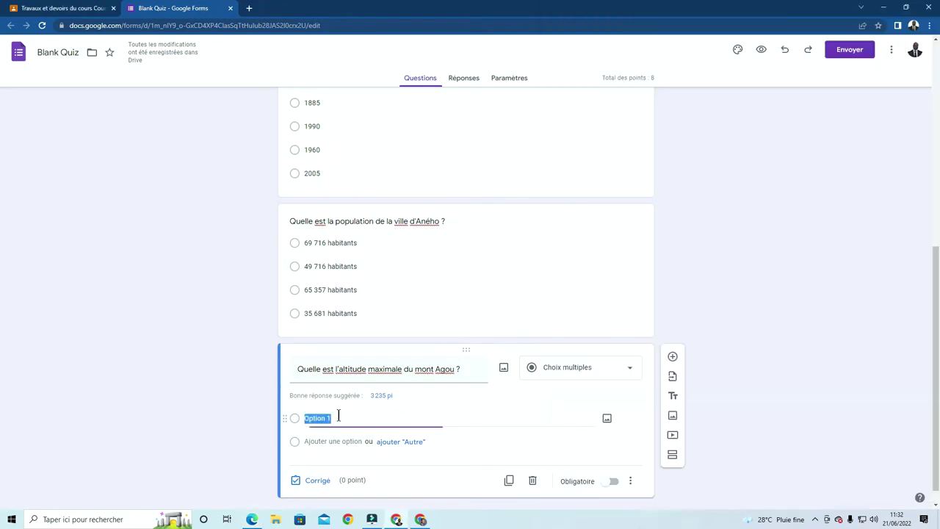
# Paste 986 m into the first choice and change it to 986 km
pyautogui.click(338, 416)
pyautogui.click(338, 416)
pyautogui.hotkey('ctrl', 'v')
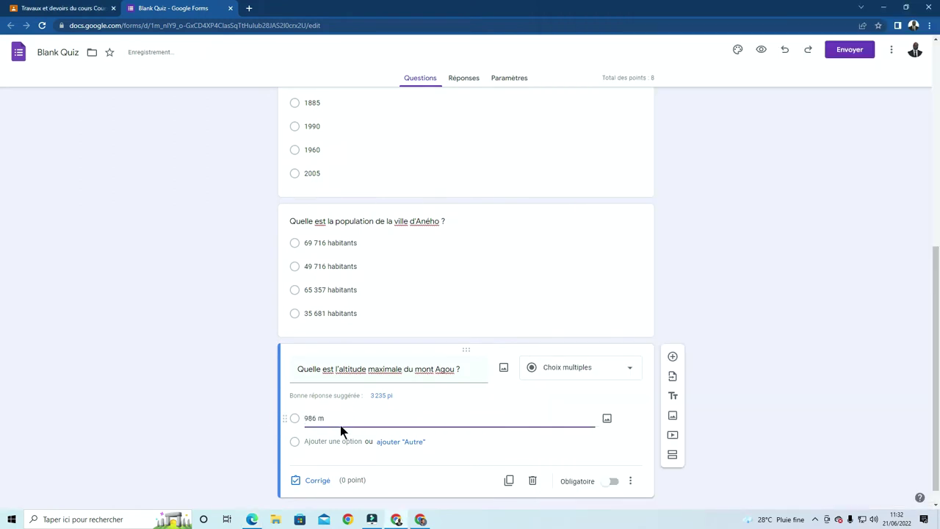
pyautogui.press('BackSpace')
pyautogui.write('km')
# Add the choices 2530 m, 895 m and 986 m
pyautogui.click(328, 441)
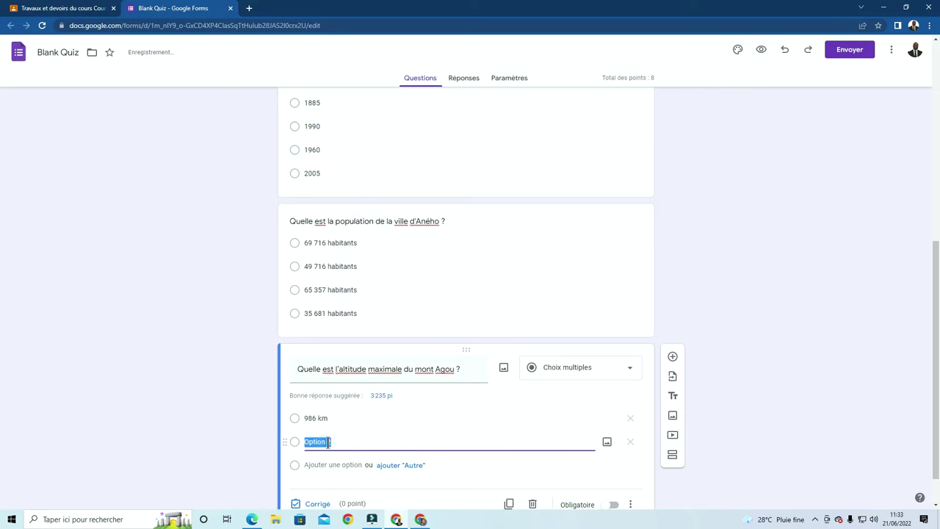
pyautogui.write('2530 m')
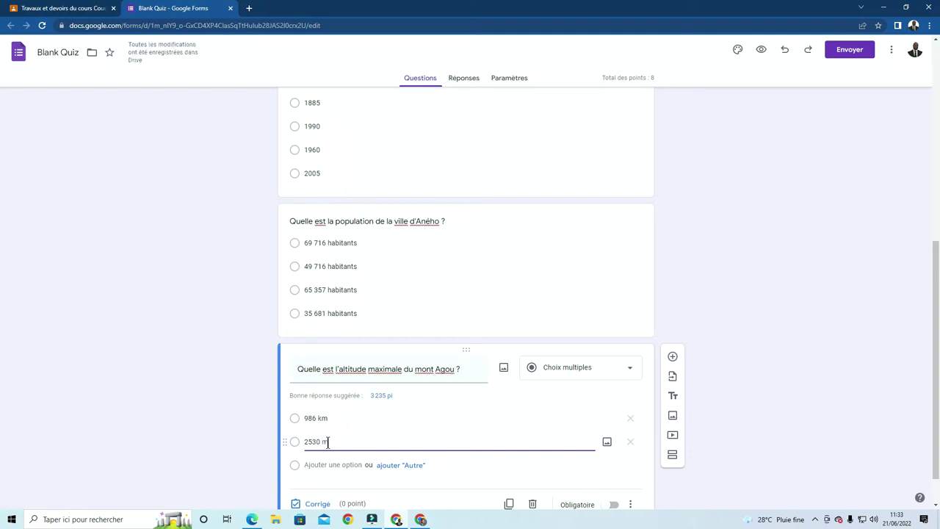
pyautogui.click(323, 464)
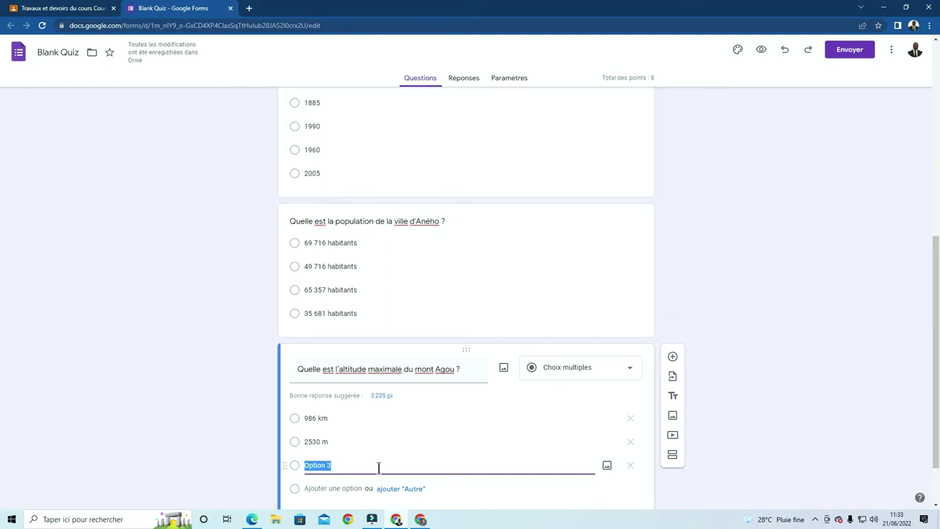
pyautogui.write('895')
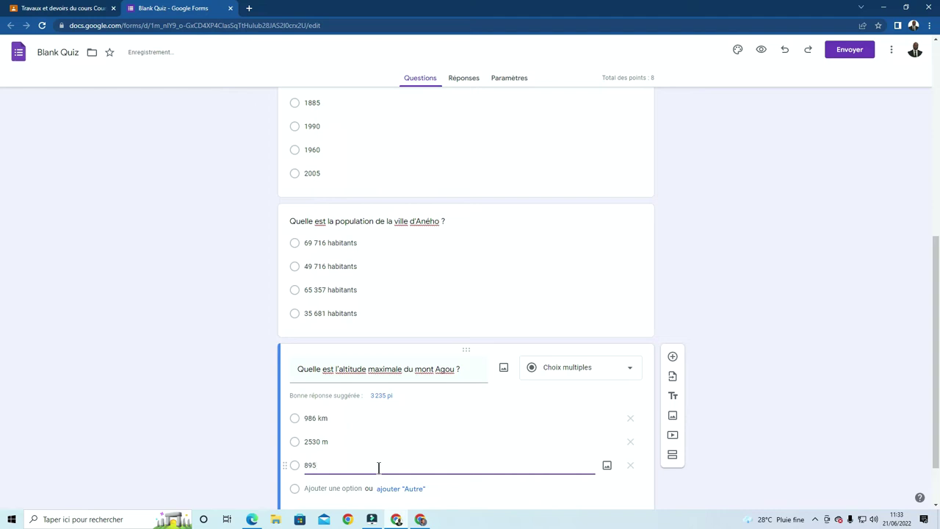
pyautogui.write(' m')
pyautogui.click(322, 487)
pyautogui.write('986 m')
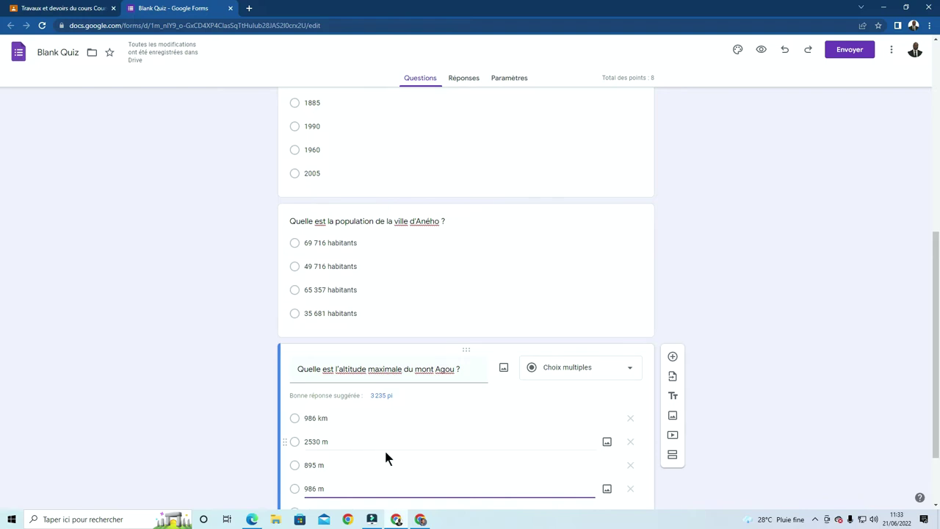
pyautogui.scroll(-2, 388, 448)
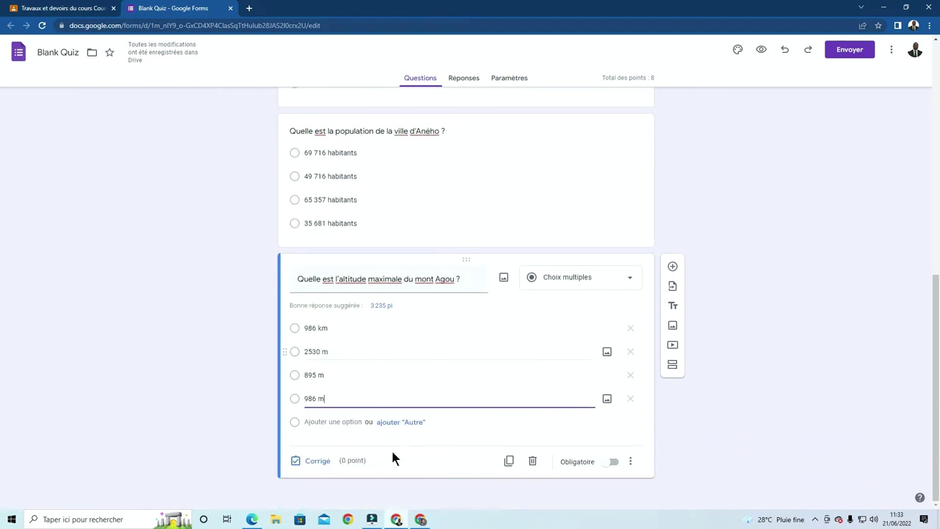
# In the answer key, mark 986 m as the correct mont Agou answer, worth 2 points
pyautogui.click(318, 461)
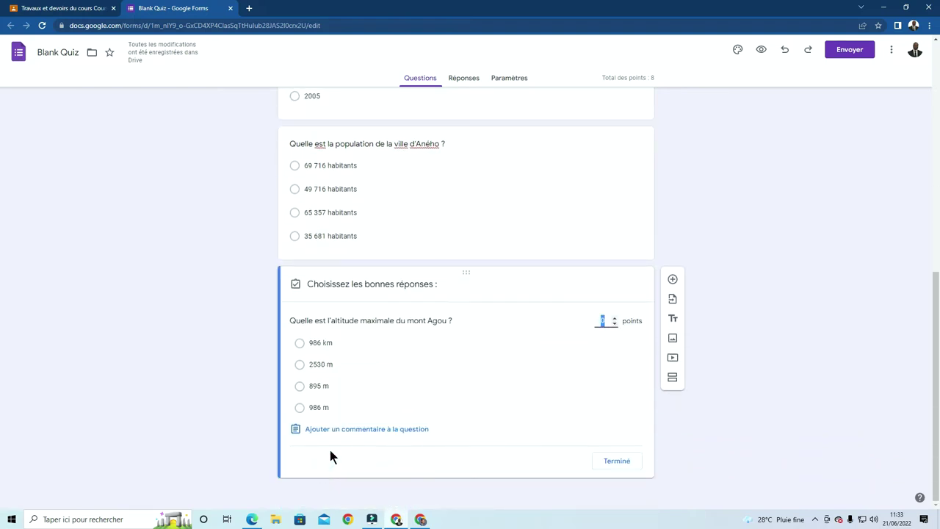
pyautogui.click(298, 410)
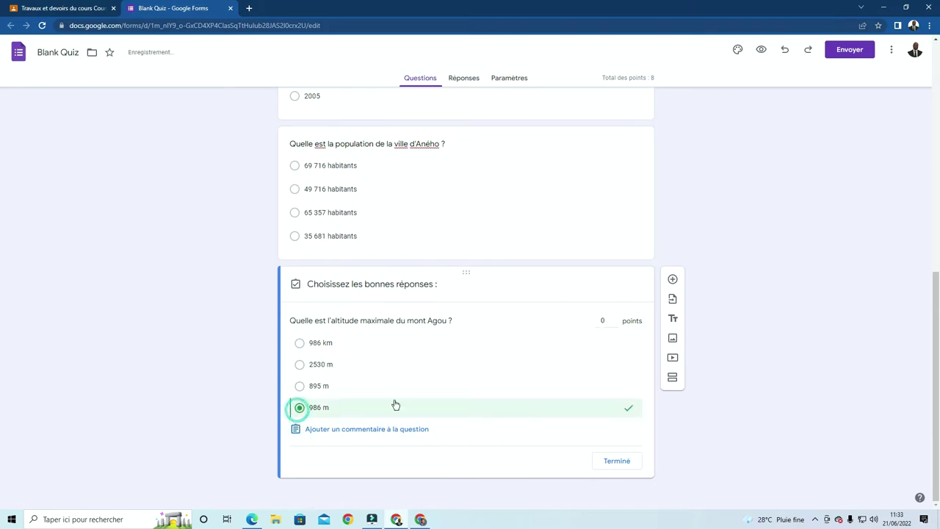
pyautogui.click(604, 321)
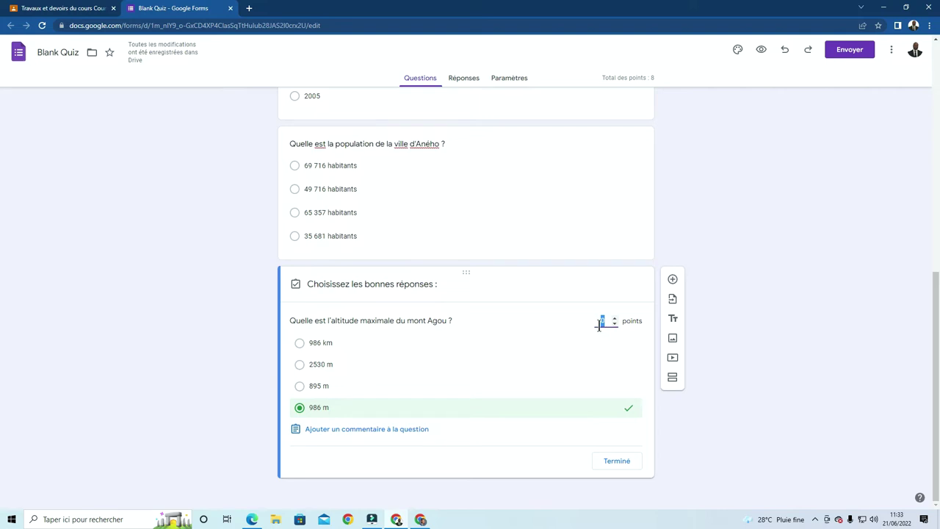
pyautogui.write('2')
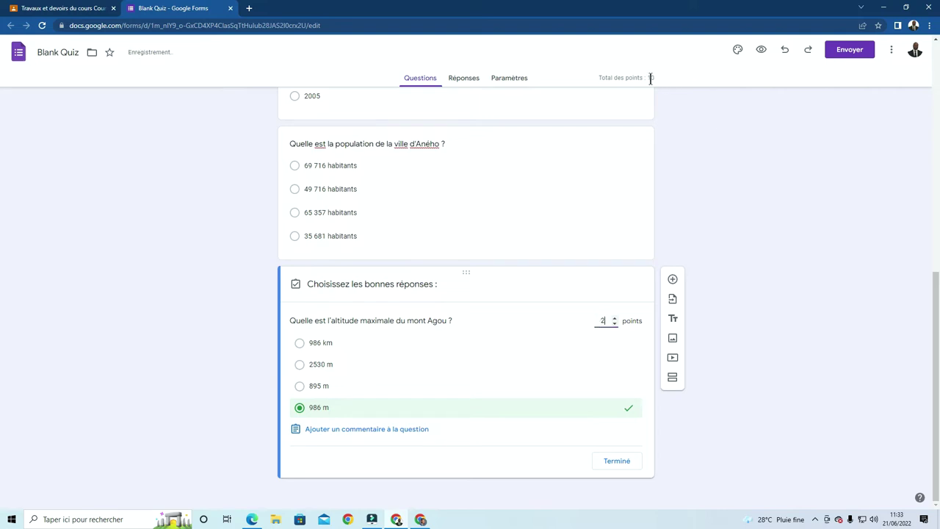
pyautogui.click(623, 461)
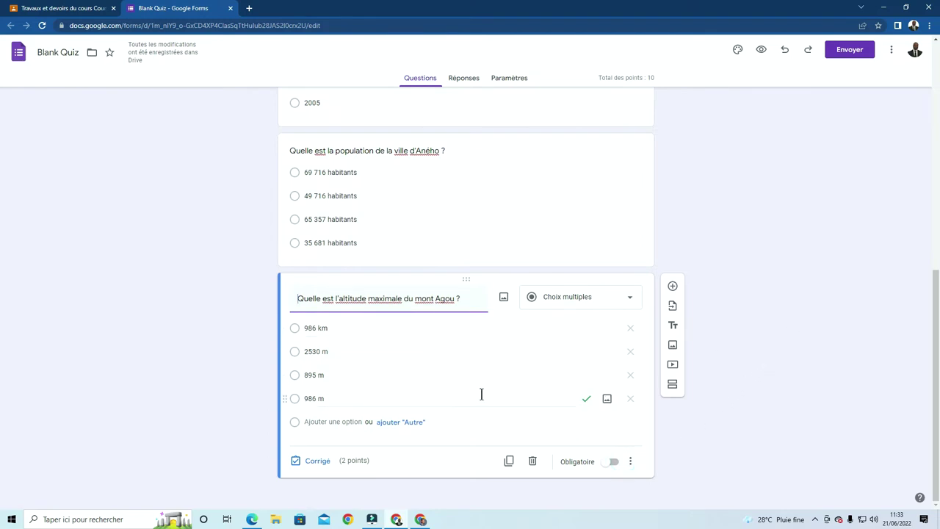
# Make the mont Agou question required
pyautogui.click(615, 463)
pyautogui.scroll(2, 566, 393)
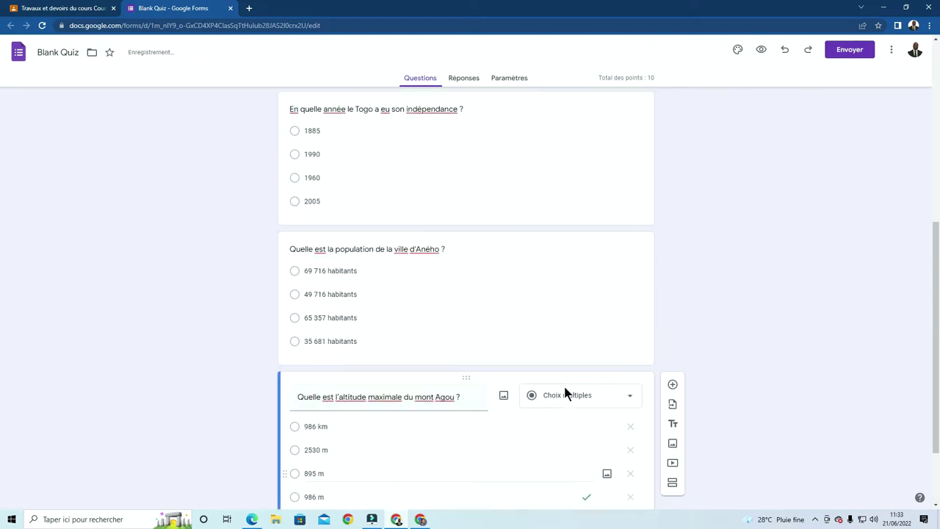
pyautogui.scroll(1, 588, 368)
pyautogui.click(604, 366)
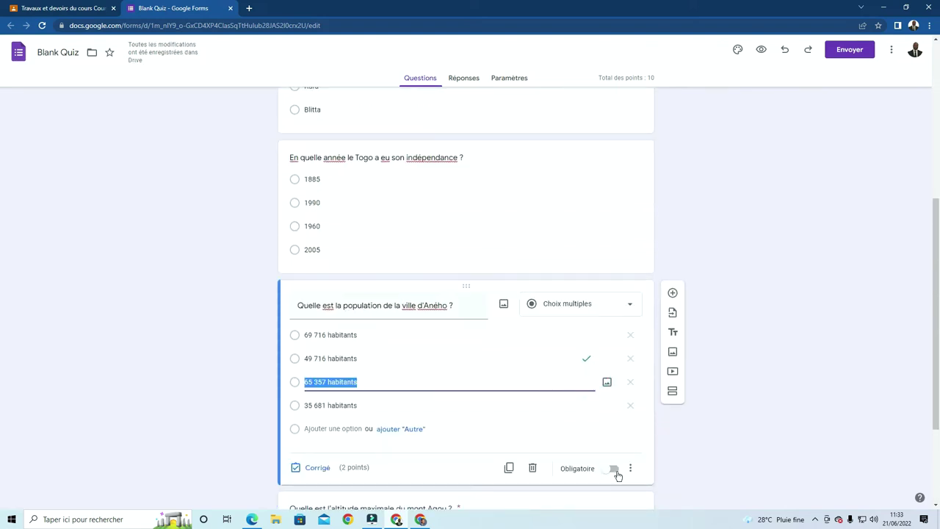
# Turn on Obligatoire for the Aného population, independence year and chef-lieu questions
pyautogui.click(616, 470)
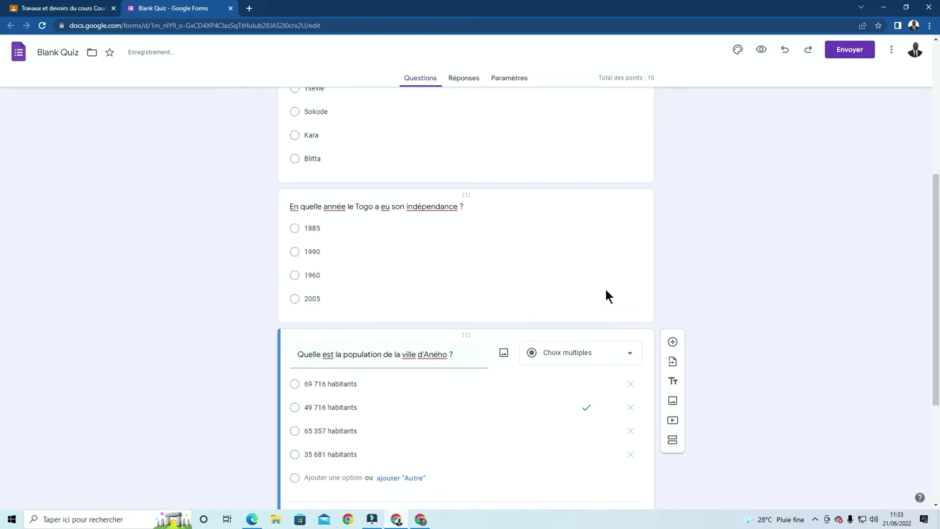
pyautogui.click(604, 285)
pyautogui.click(614, 378)
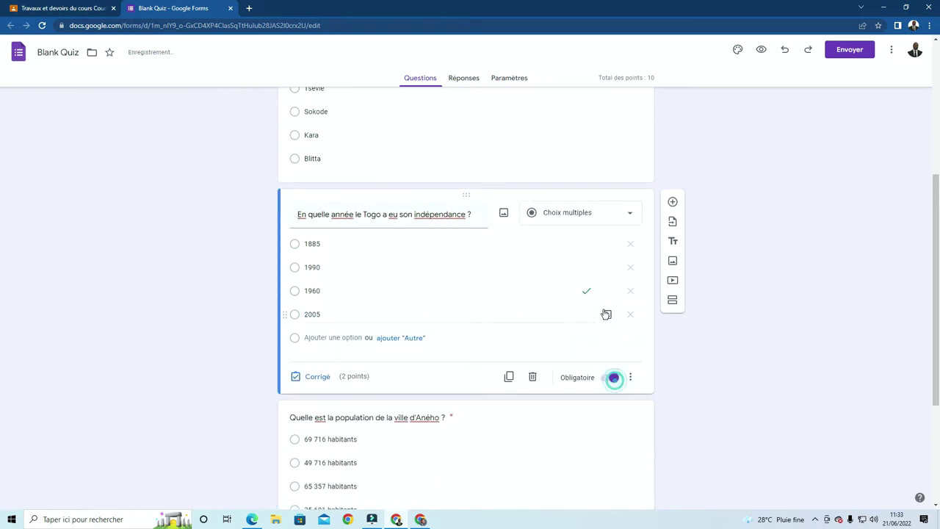
pyautogui.scroll(2, 606, 324)
pyautogui.click(612, 310)
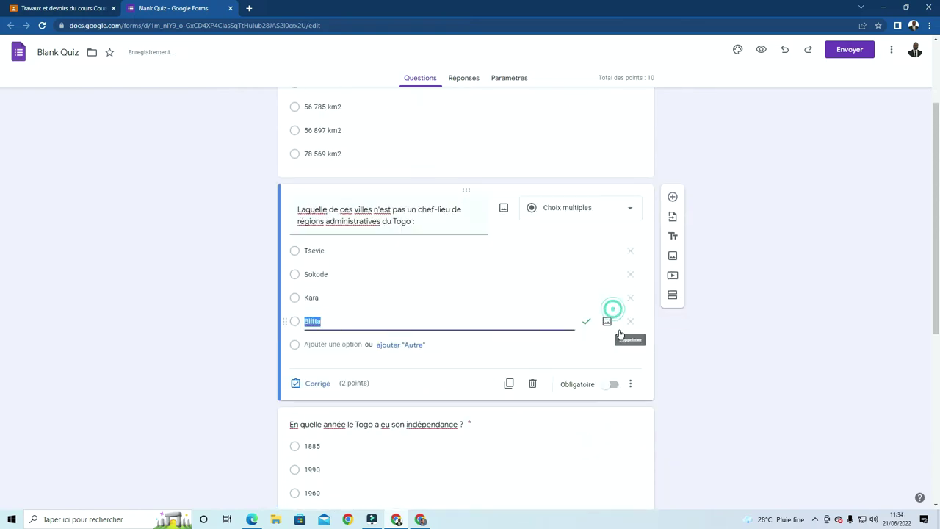
pyautogui.click(614, 383)
pyautogui.scroll(2, 610, 308)
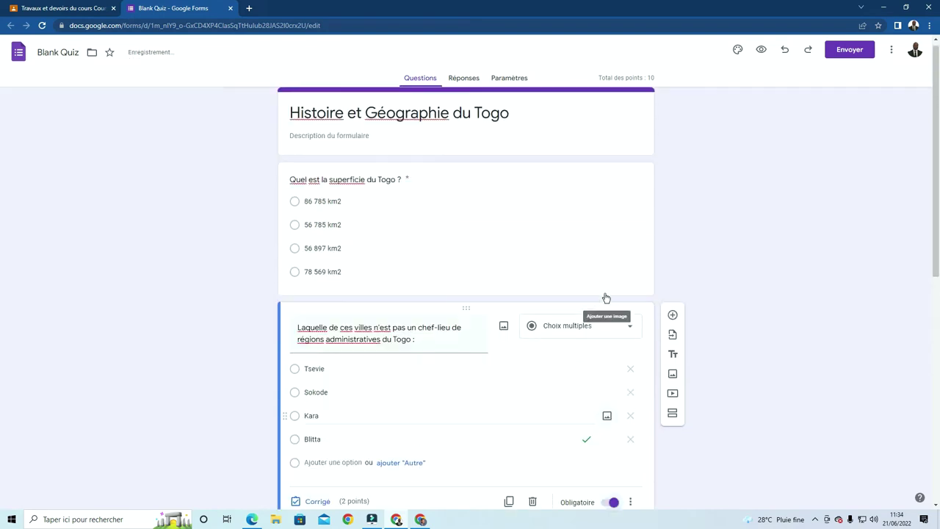
pyautogui.click(606, 269)
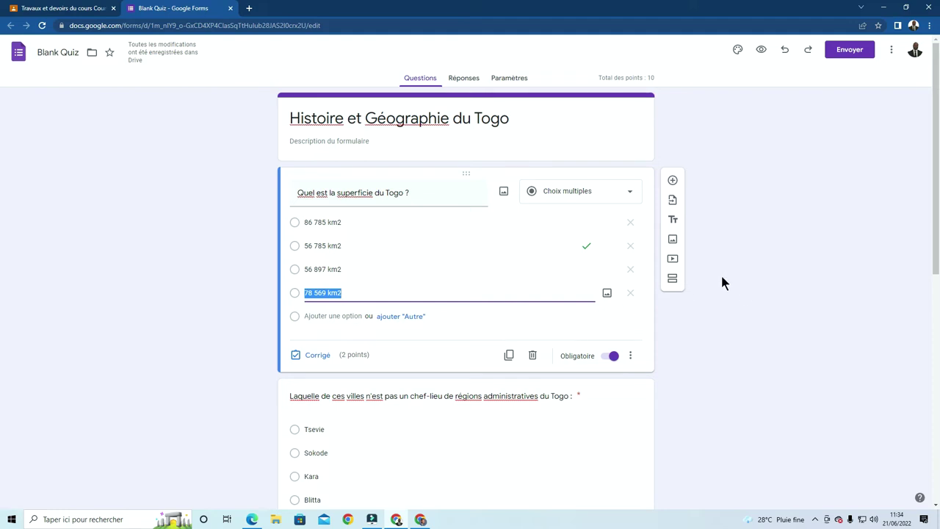
pyautogui.click(785, 182)
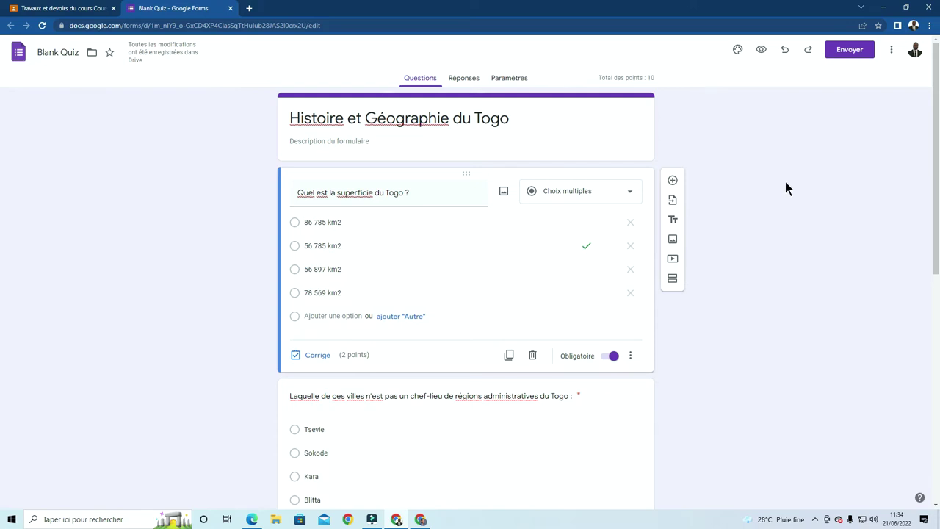
# Add a short-answer question titled 'Nom' above the Togo area question
pyautogui.click(673, 182)
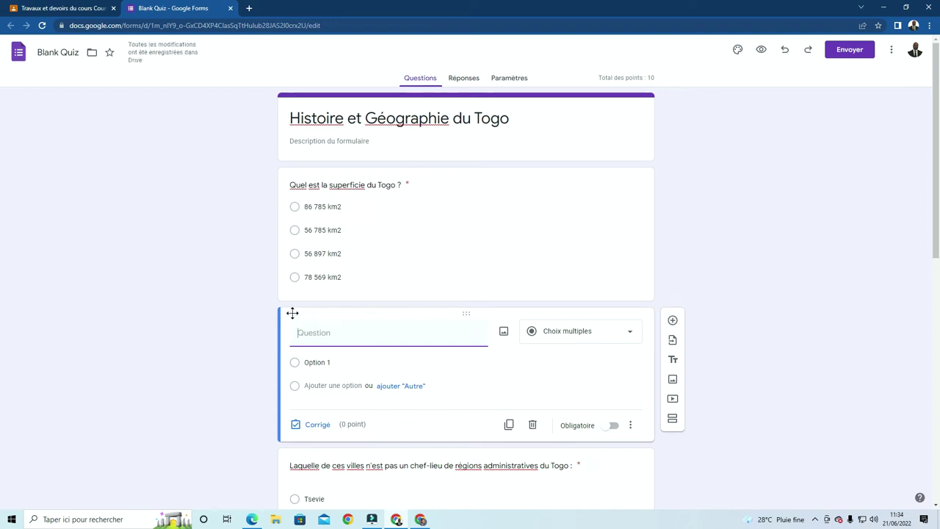
pyautogui.moveTo(292, 313); pyautogui.dragTo(294, 151)
pyautogui.click(631, 195)
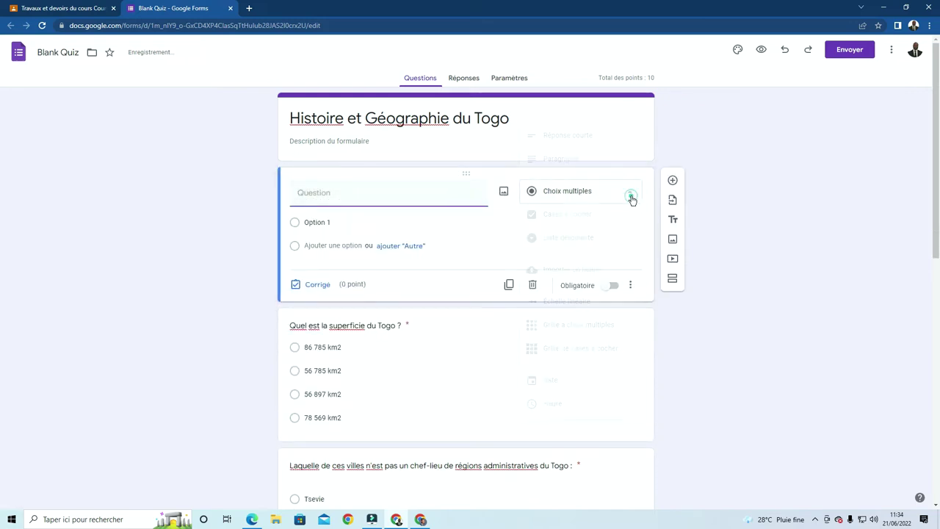
pyautogui.click(585, 137)
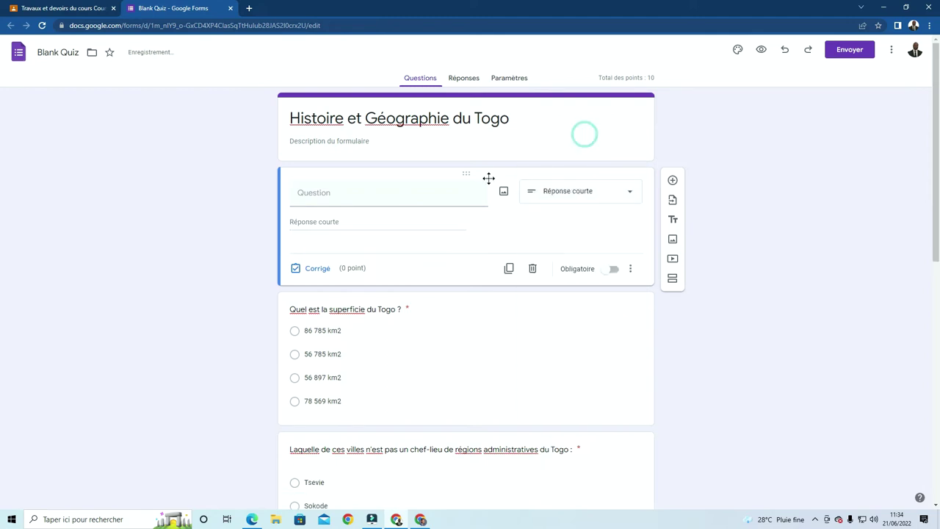
pyautogui.click(382, 191)
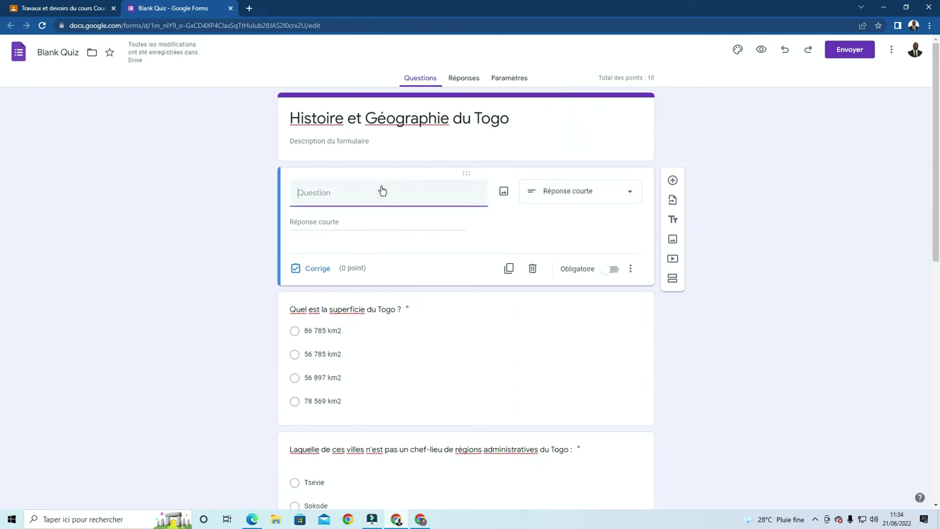
pyautogui.write('Mo==')
pyautogui.press('BackSpace')
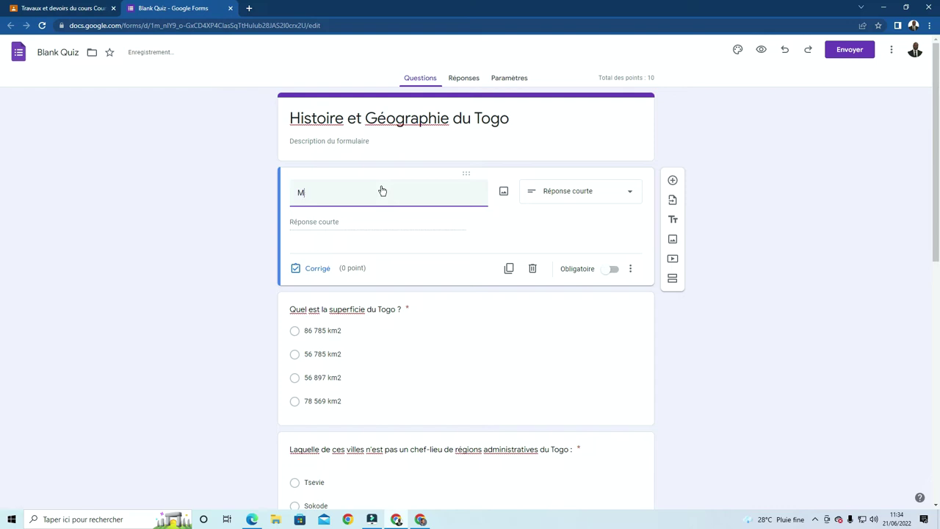
pyautogui.press('BackSpace')
pyautogui.write('Nom')
# Duplicate it as 'Prenom' and make both Nom and Prenom required
pyautogui.click(509, 270)
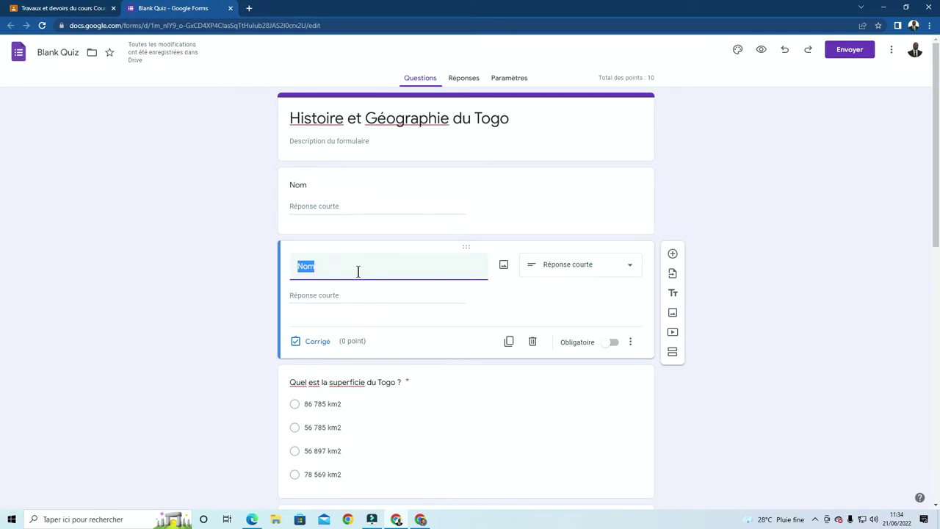
pyautogui.write('Pren')
pyautogui.click(540, 198)
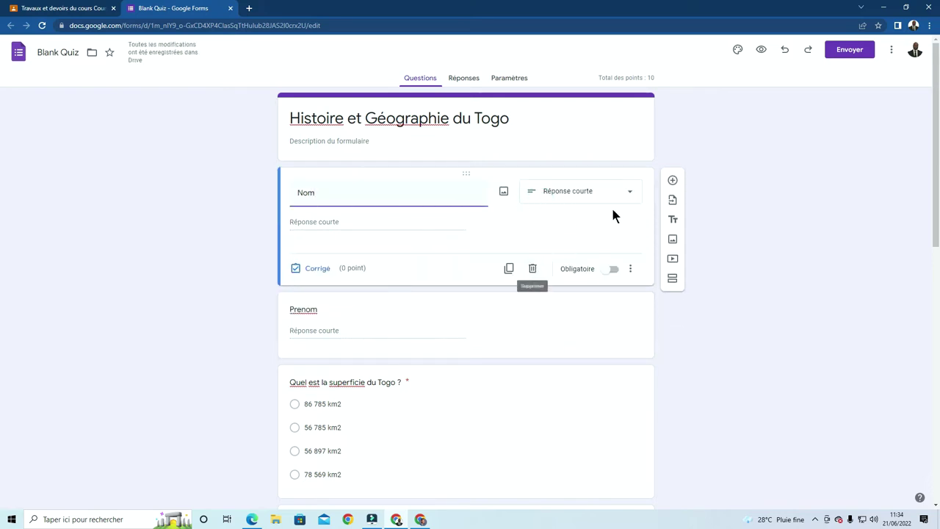
pyautogui.click(613, 269)
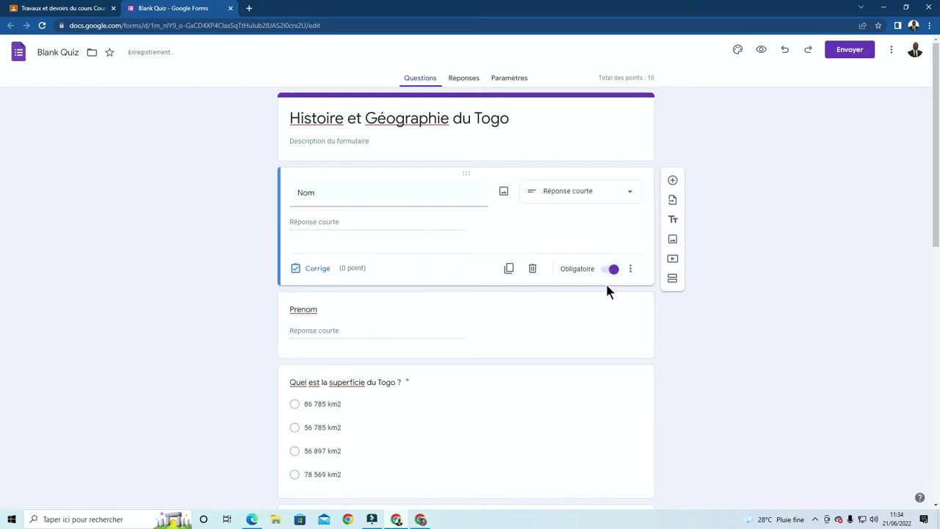
pyautogui.click(607, 323)
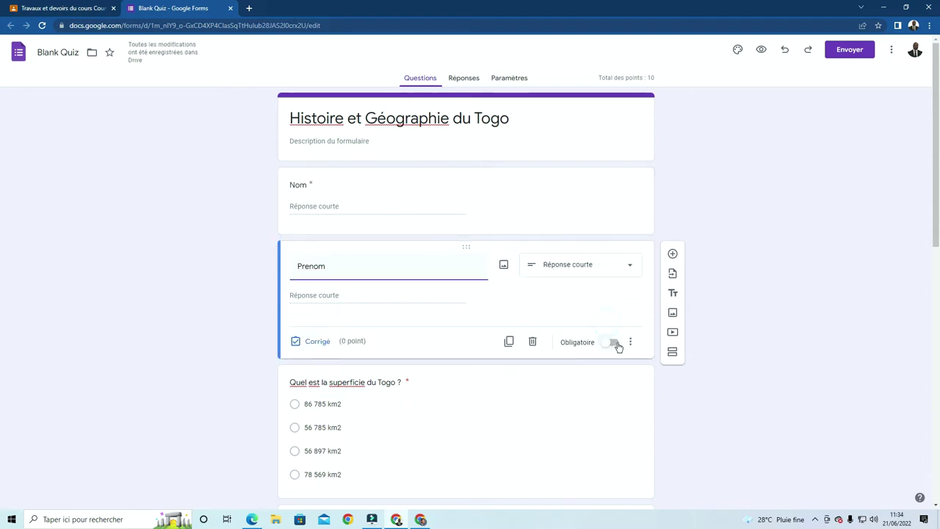
pyautogui.click(616, 343)
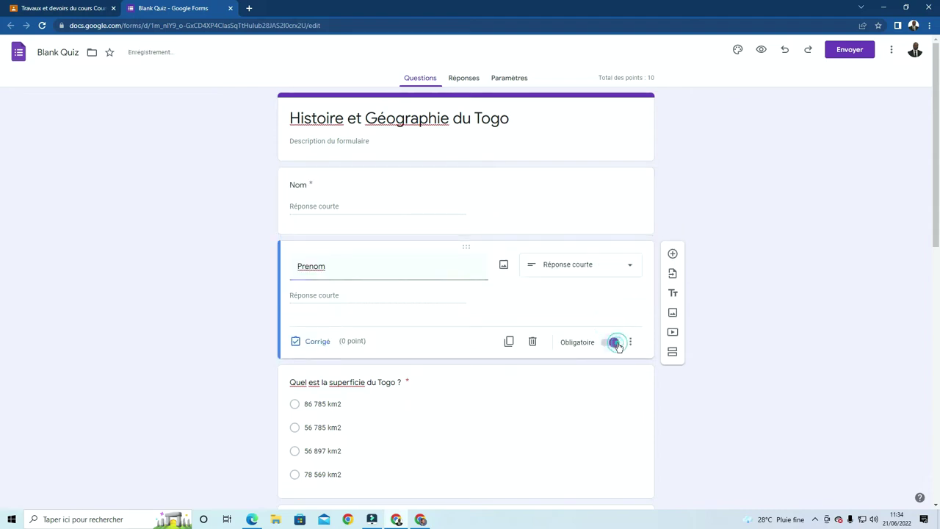
pyautogui.click(163, 181)
pyautogui.scroll(-3, 389, 233)
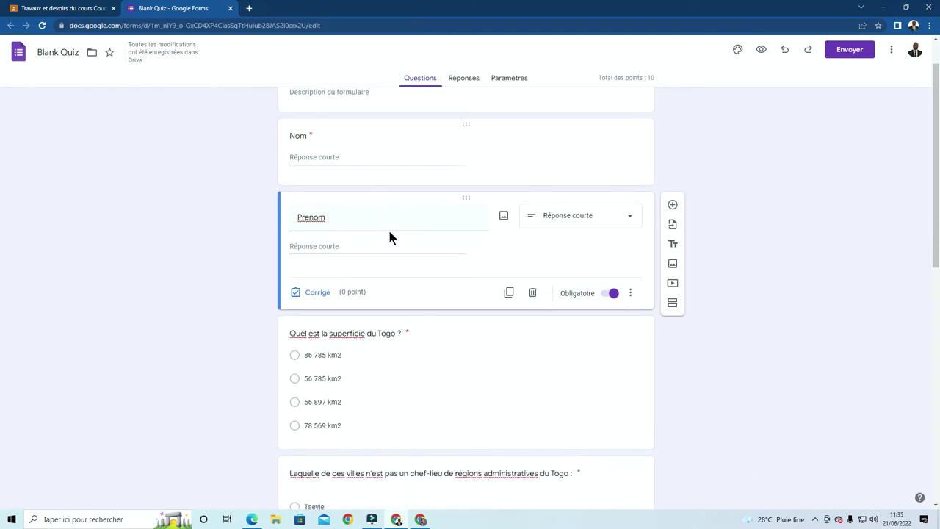
pyautogui.scroll(1, 389, 236)
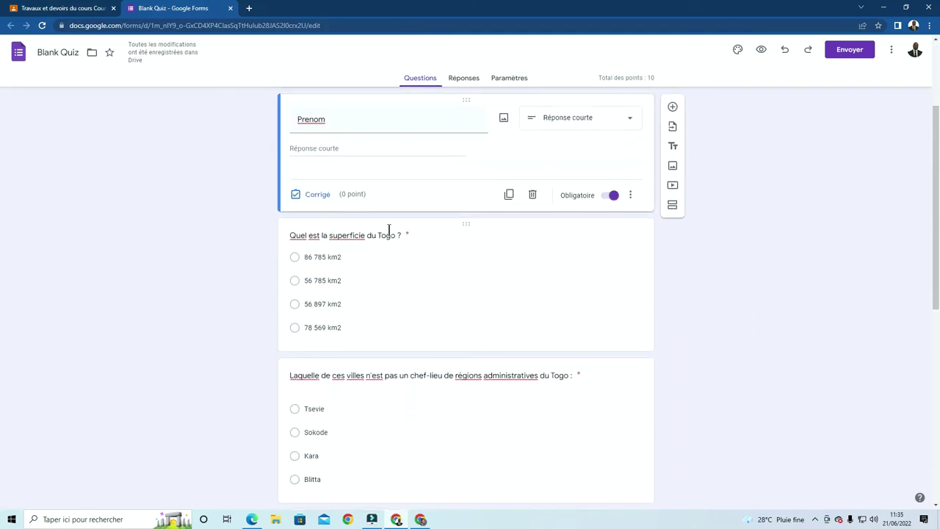
pyautogui.scroll(-1, 389, 229)
pyautogui.scroll(1, 389, 229)
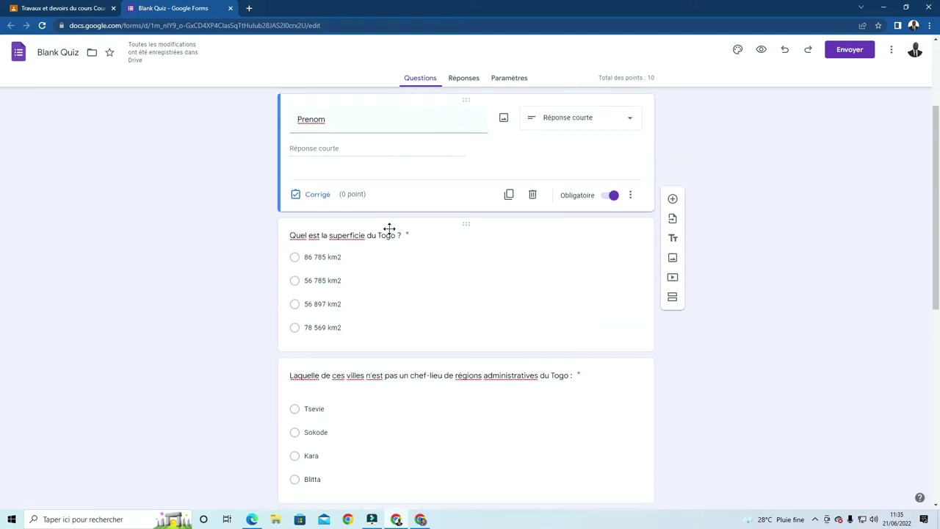
pyautogui.scroll(1, 389, 229)
pyautogui.scroll(1, 393, 226)
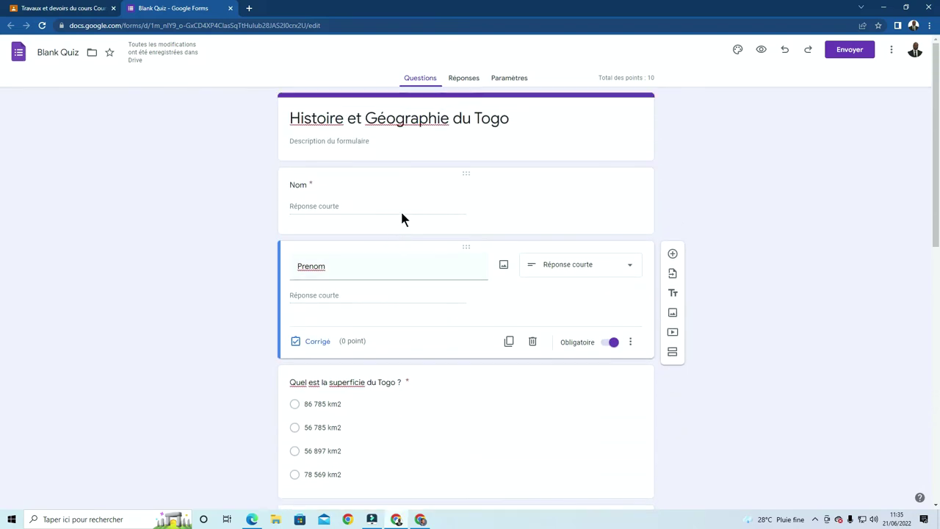
pyautogui.click(761, 51)
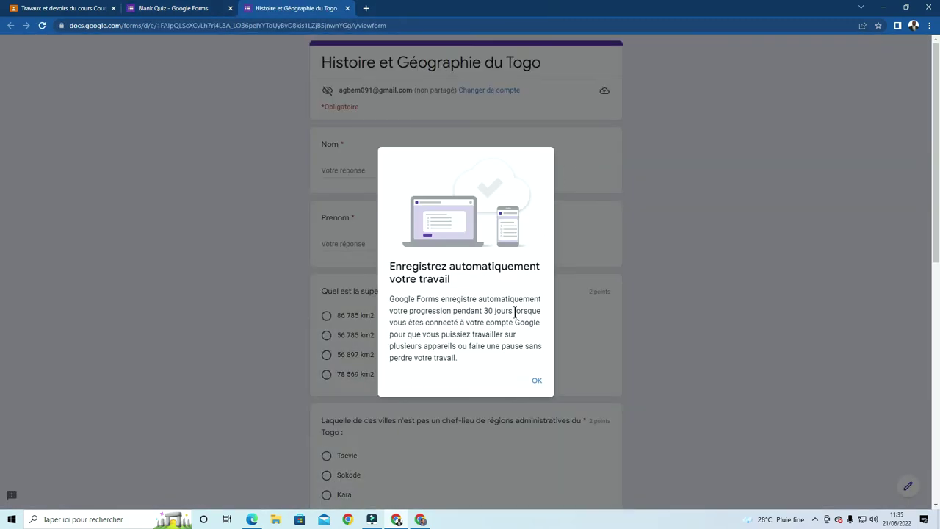
pyautogui.click(537, 381)
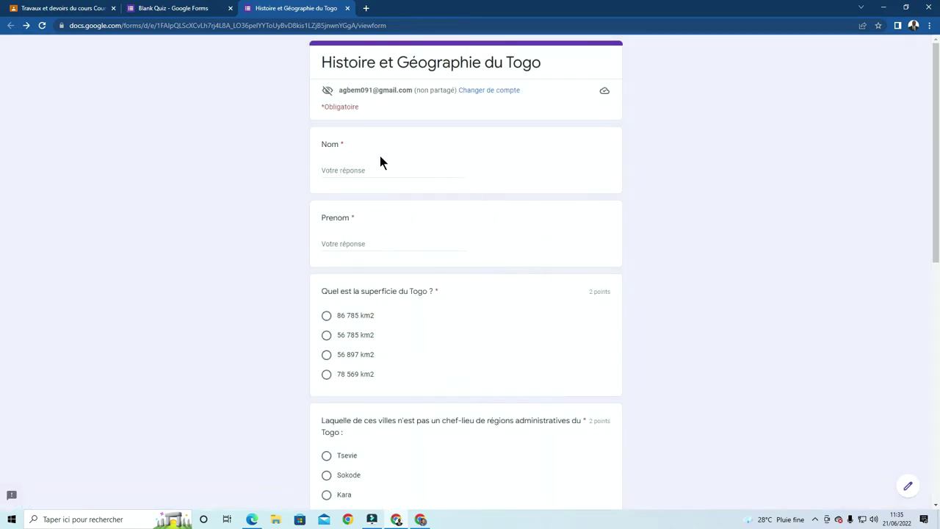
pyautogui.scroll(-1, 458, 213)
pyautogui.scroll(1, 443, 187)
pyautogui.scroll(-6, 356, 177)
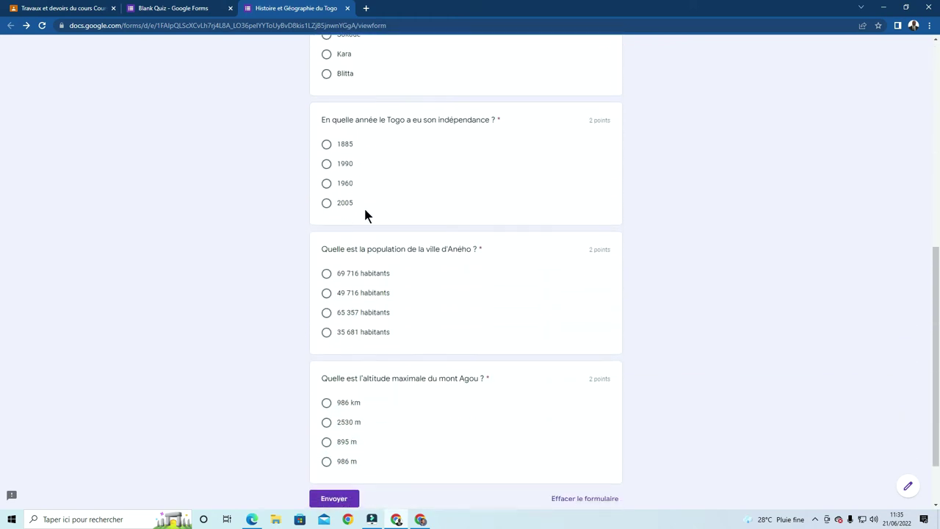
pyautogui.scroll(-1, 366, 215)
pyautogui.scroll(2, 384, 321)
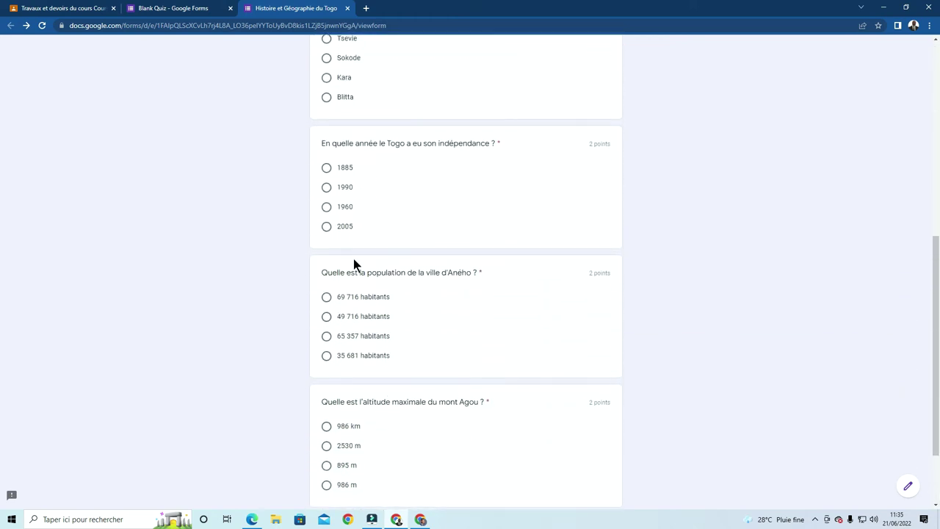
pyautogui.scroll(-2, 407, 262)
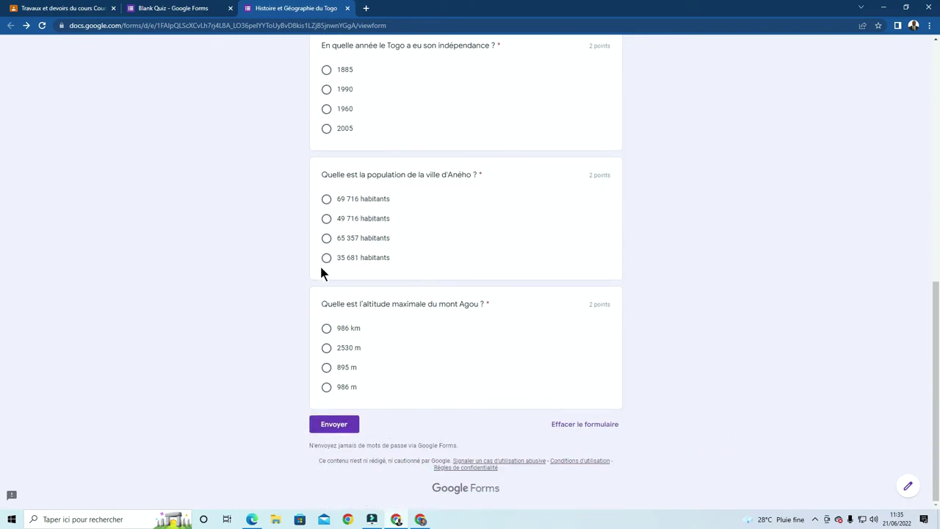
pyautogui.scroll(4, 243, 257)
pyautogui.scroll(3, 248, 249)
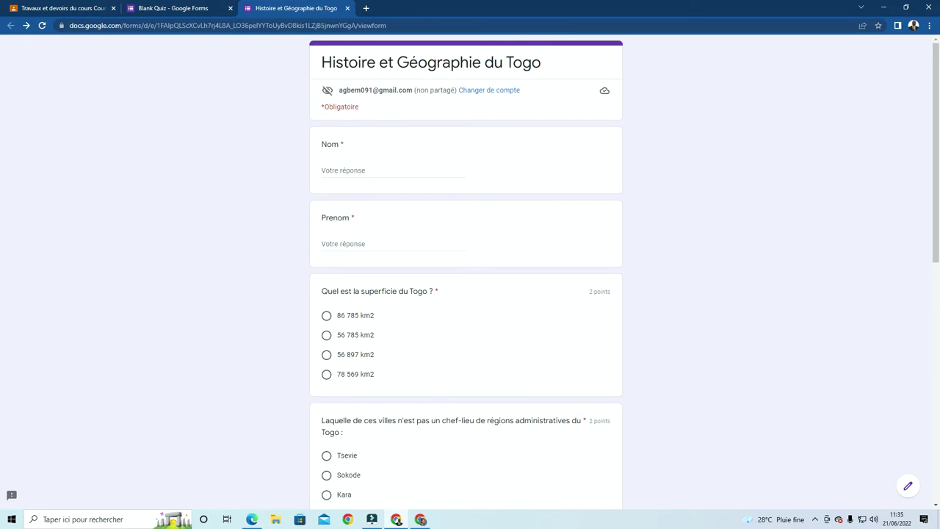
pyautogui.click(347, 8)
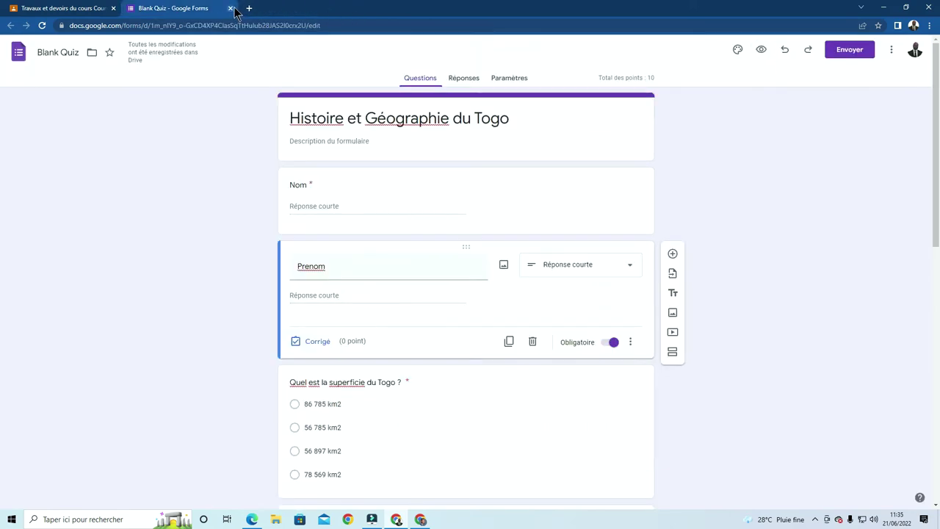
# Close the quiz editor tab and reopen the Blank Quiz from the Classroom assignment
pyautogui.click(232, 8)
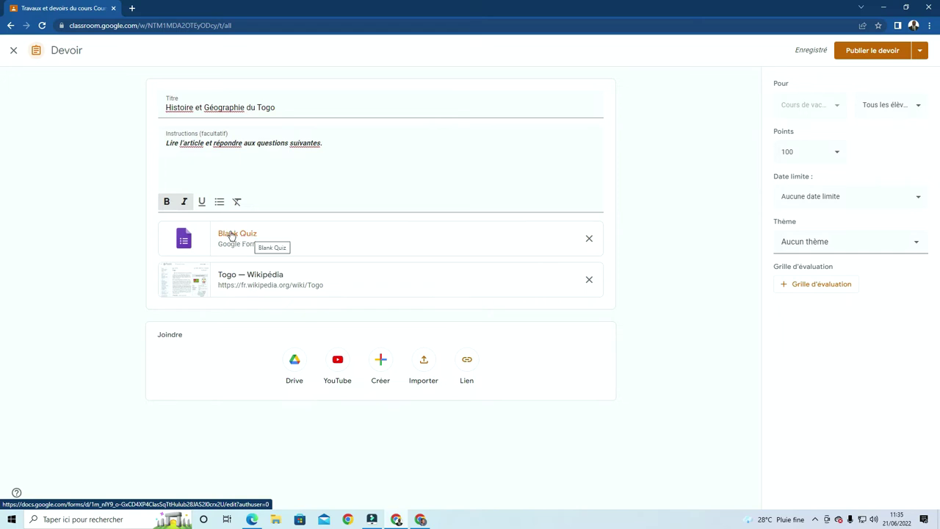
pyautogui.click(231, 235)
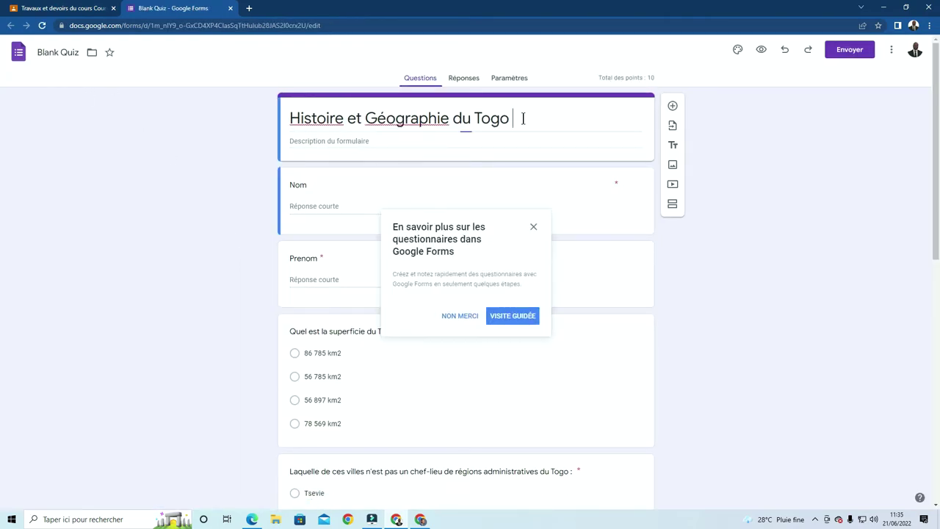
# Rename the Blank Quiz file to 'Histoire et Géographie du Togo' and close its tab
pyautogui.moveTo(523, 118); pyautogui.dragTo(280, 105)
pyautogui.hotkey('ctrl', 'c')
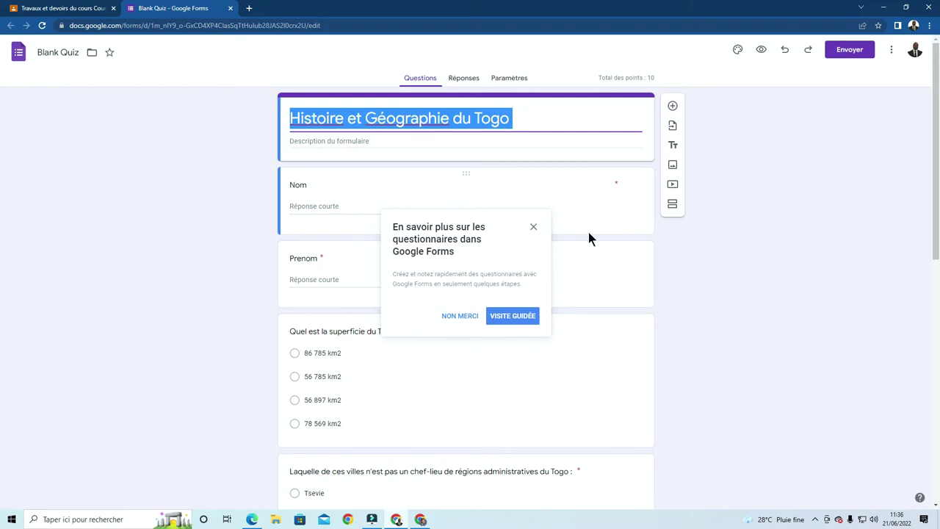
pyautogui.click(533, 227)
pyautogui.click(52, 51)
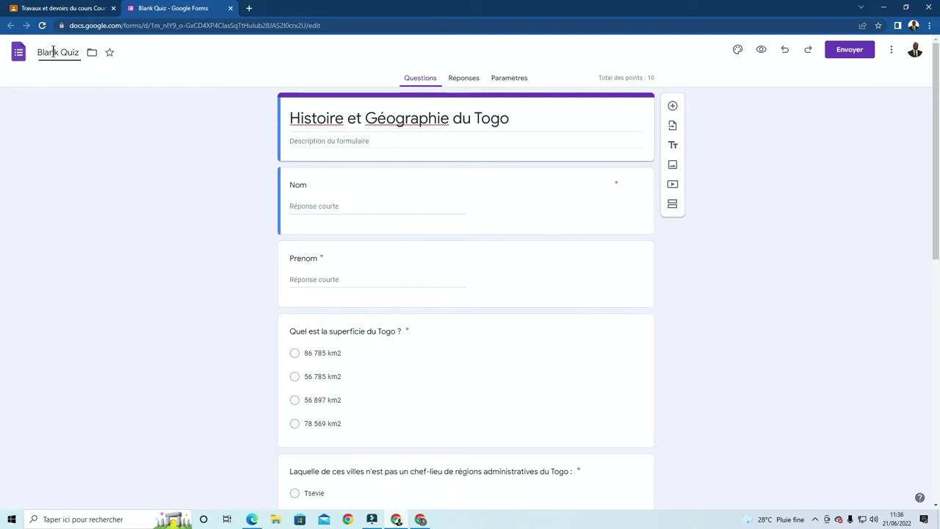
pyautogui.moveTo(79, 52); pyautogui.dragTo(34, 45)
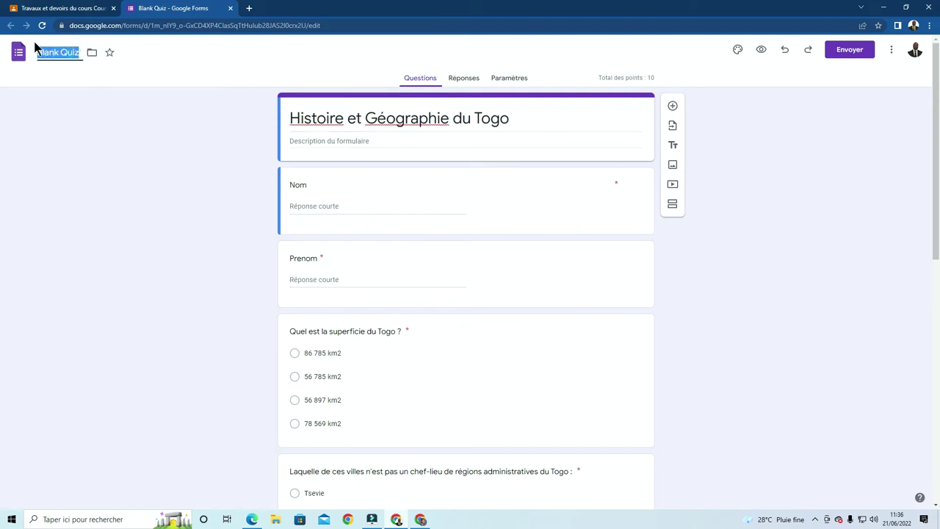
pyautogui.hotkey('ctrl', 'v')
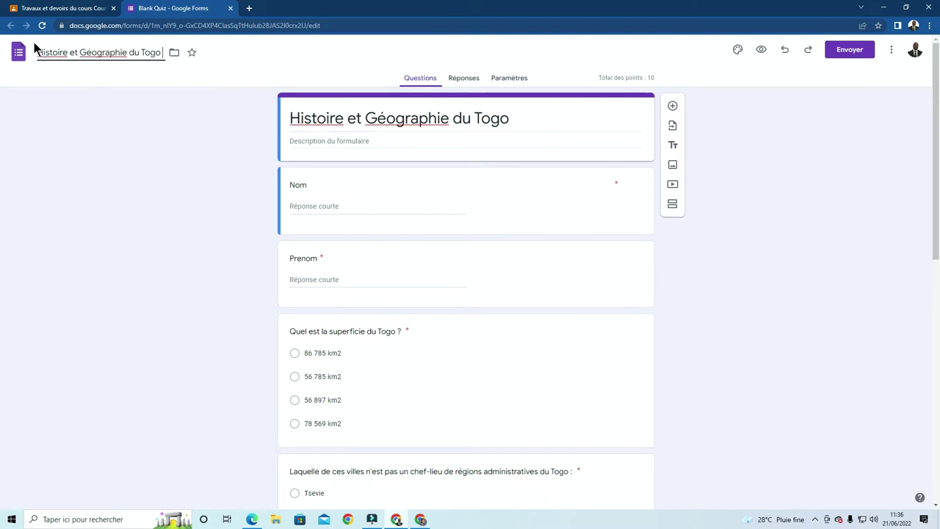
pyautogui.click(779, 150)
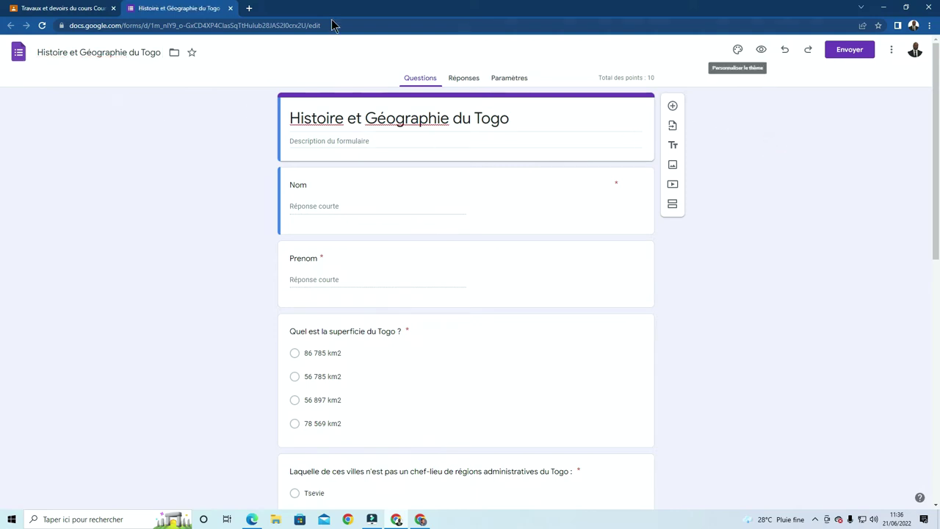
pyautogui.click(229, 8)
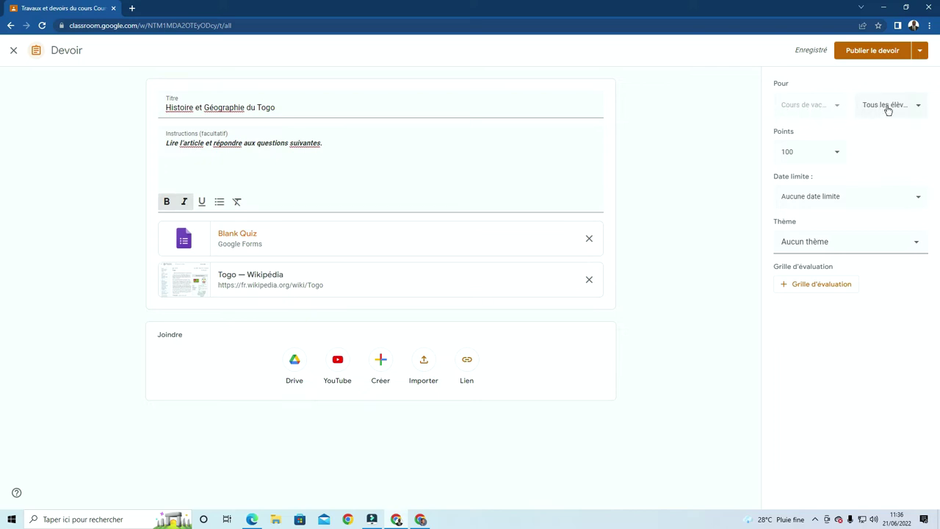
# Keep the assignment for all students and change its point value from 100 to 10
pyautogui.click(913, 111)
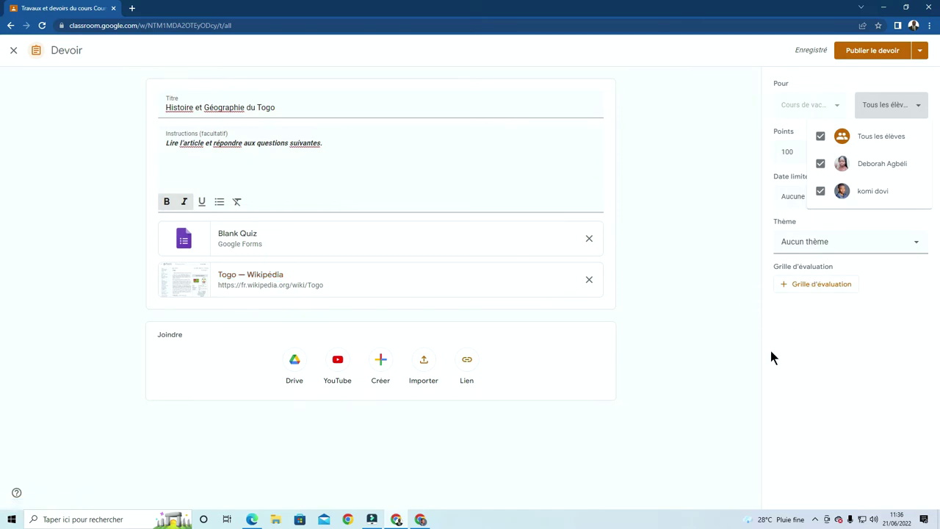
pyautogui.click(918, 104)
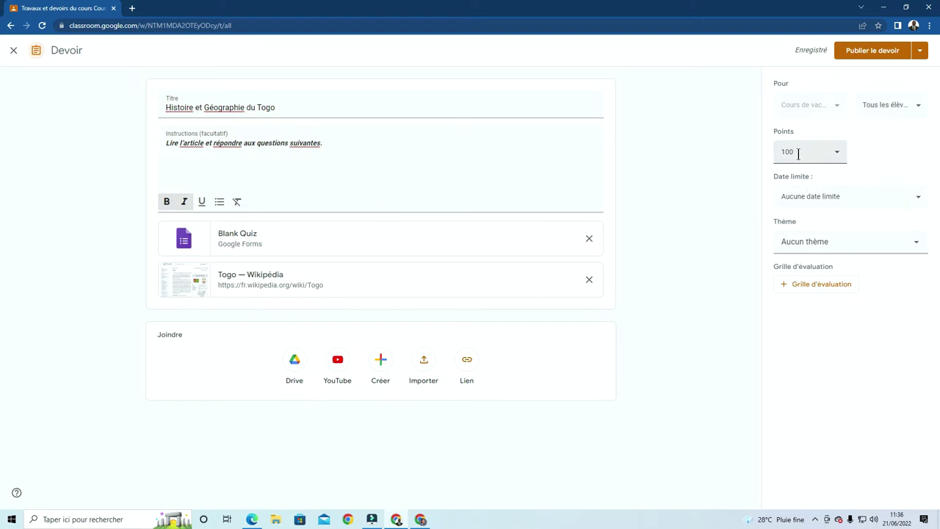
pyautogui.click(834, 158)
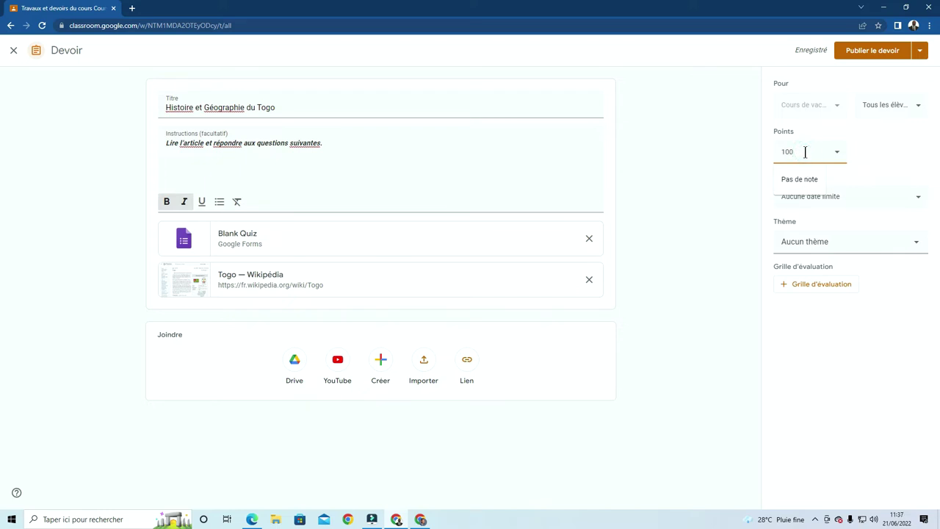
pyautogui.press('BackSpace')
pyautogui.click(884, 164)
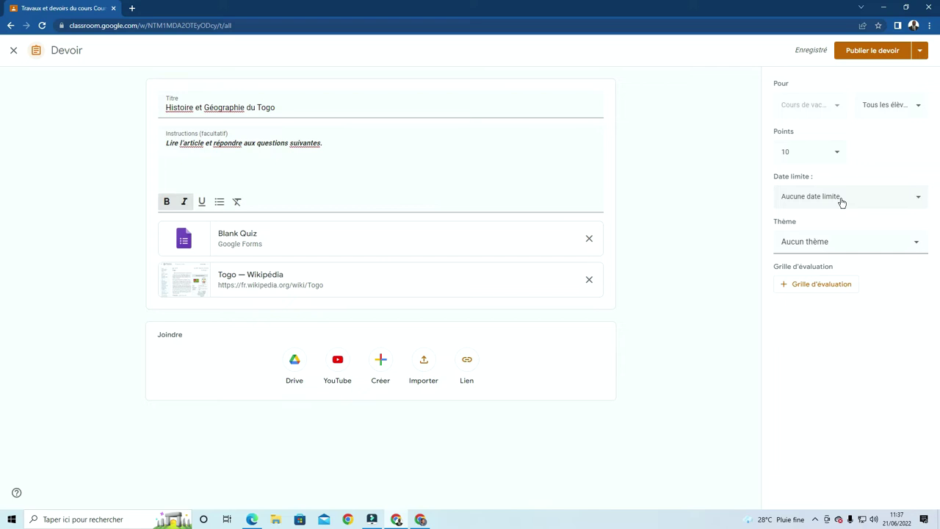
# Set the due date to 29 June 2022 with the default 23:59 time
pyautogui.click(842, 199)
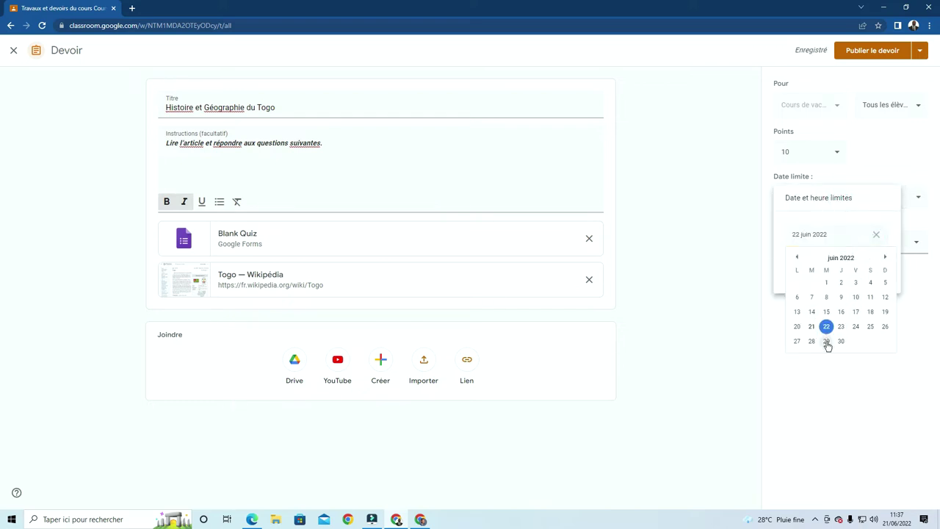
pyautogui.click(827, 342)
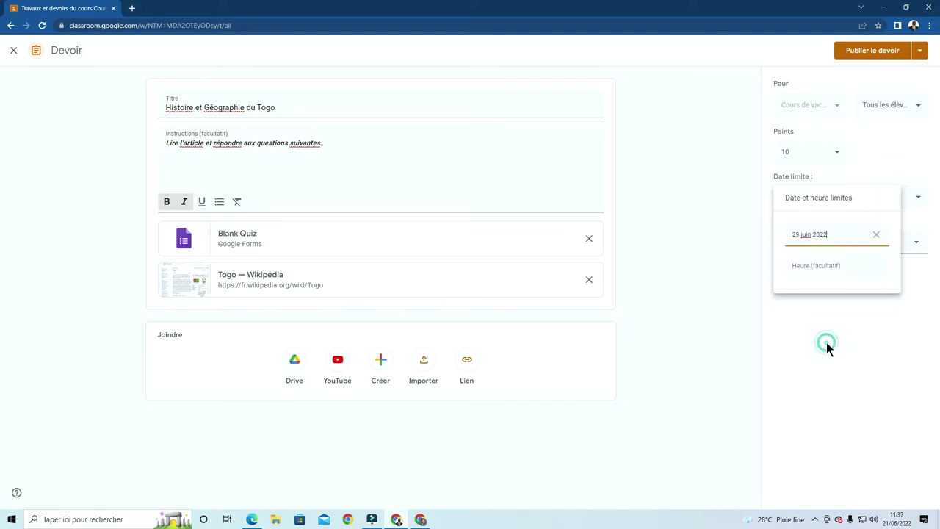
pyautogui.click(814, 270)
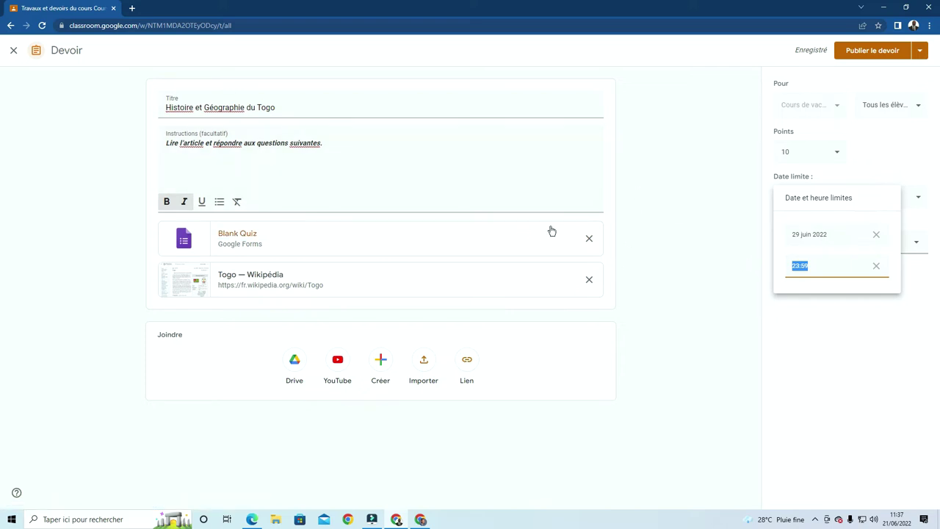
pyautogui.click(809, 360)
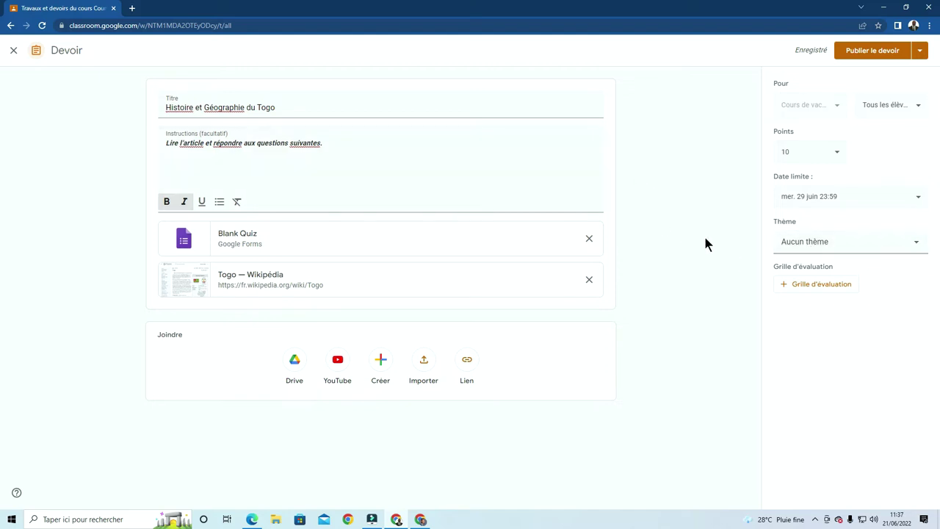
# Create a topic from the pasted title, trimmed to 'Histoire et Géographie', for the assignment
pyautogui.click(916, 250)
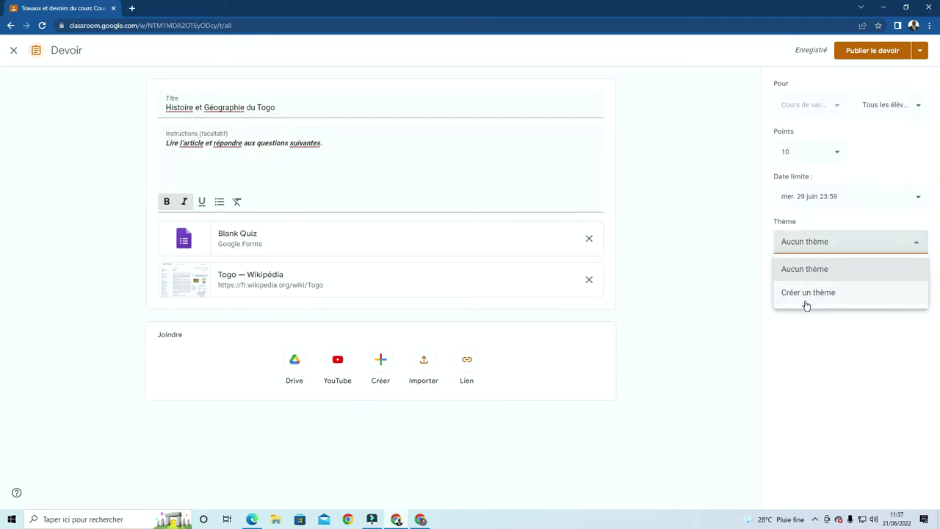
pyautogui.click(808, 294)
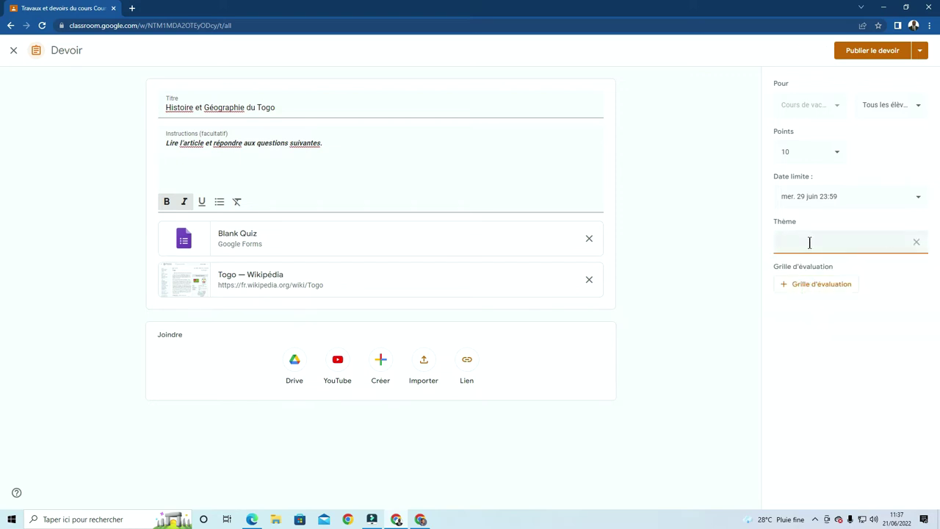
pyautogui.write('Histoire et Géographie du Togo')
pyautogui.click(892, 241)
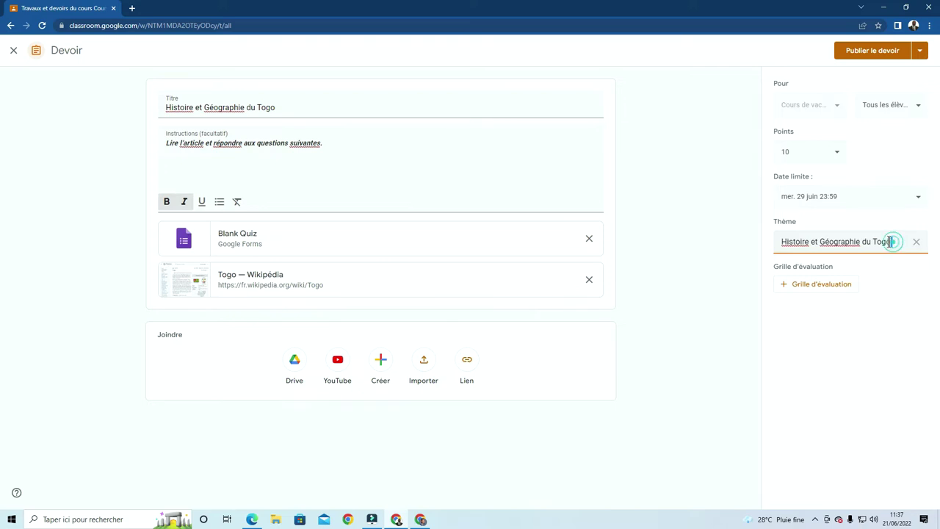
pyautogui.moveTo(892, 242); pyautogui.dragTo(861, 241)
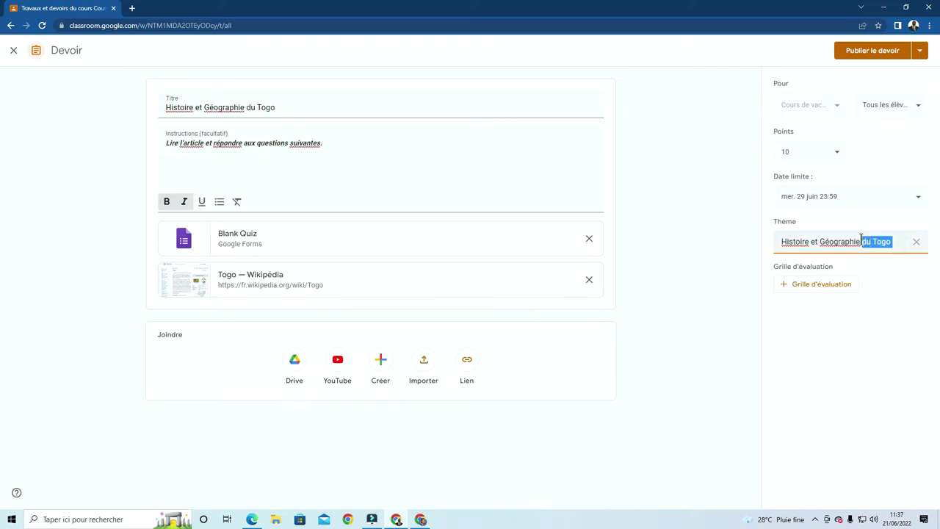
pyautogui.press('BackSpace')
pyautogui.click(894, 294)
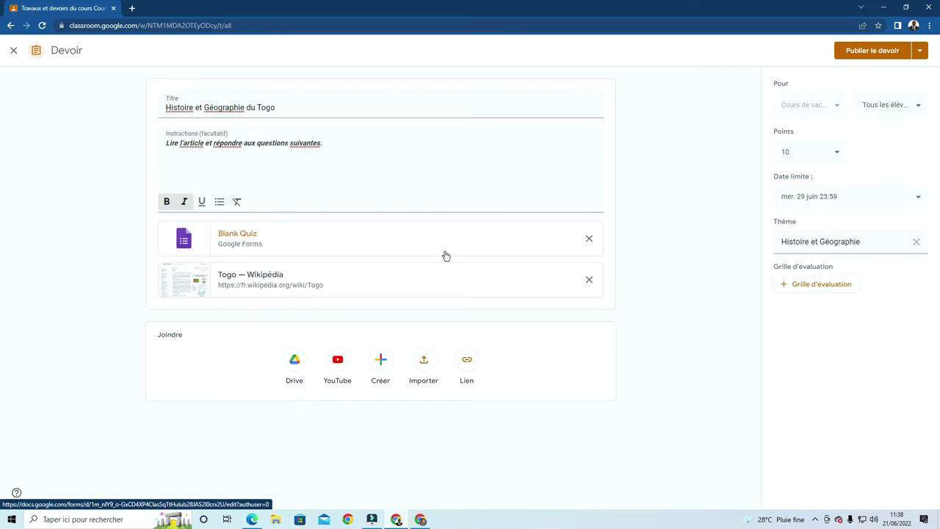
# Create a rubric whose first criterion is 'Question 1' worth 2 points
pyautogui.click(805, 285)
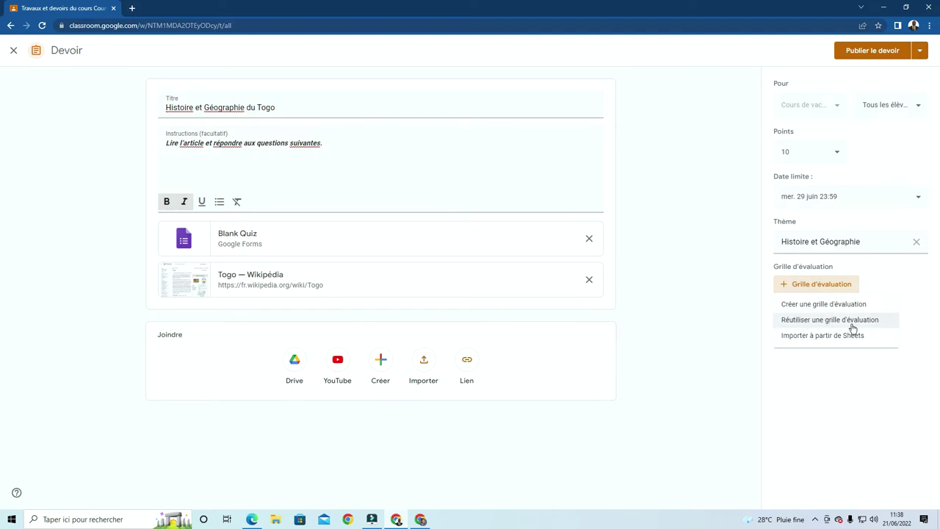
pyautogui.click(807, 308)
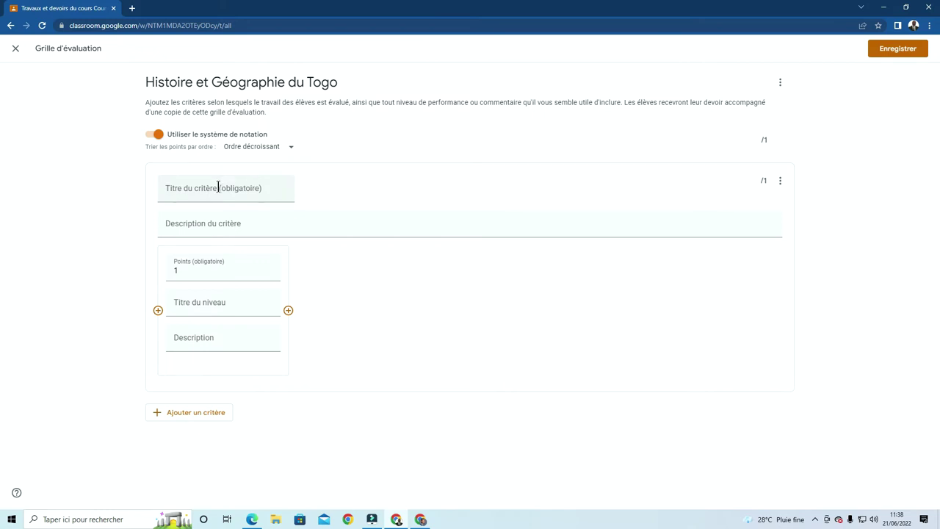
pyautogui.click(218, 187)
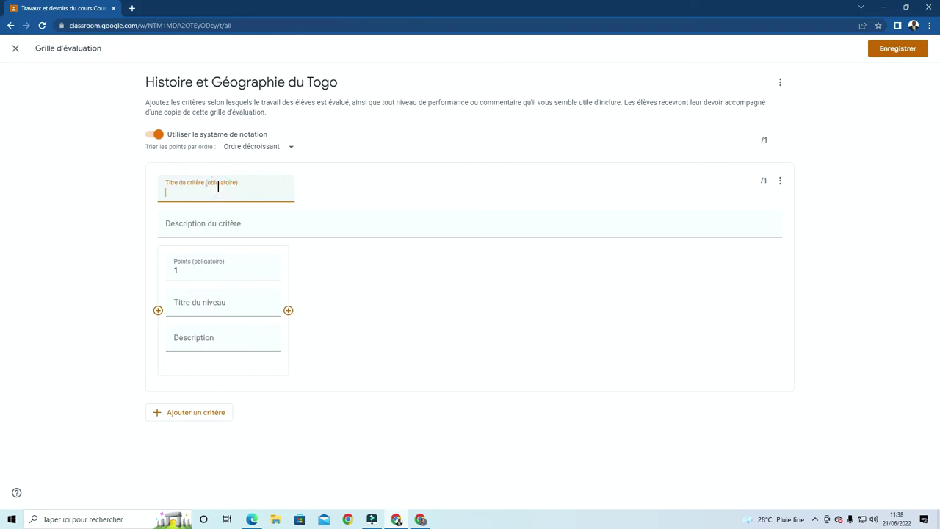
pyautogui.write('Question 1')
pyautogui.moveTo(197, 193); pyautogui.dragTo(161, 190)
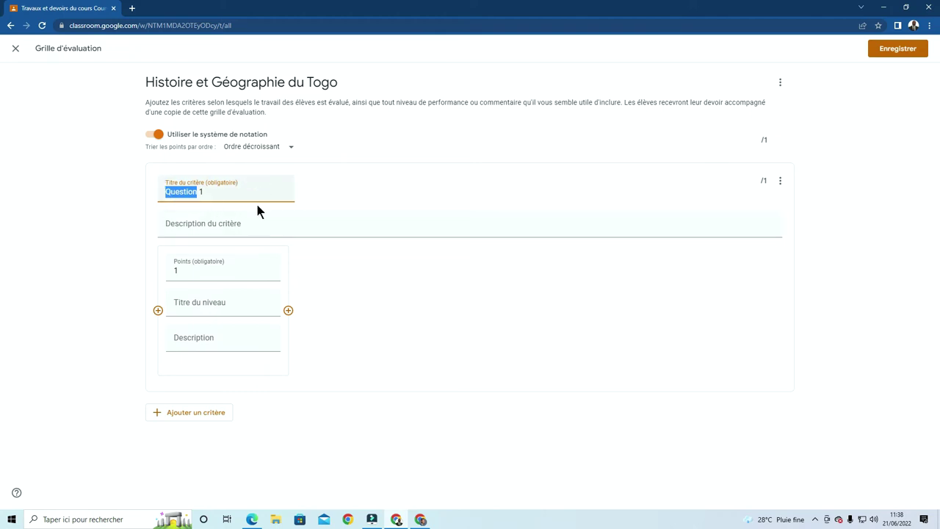
pyautogui.click(192, 267)
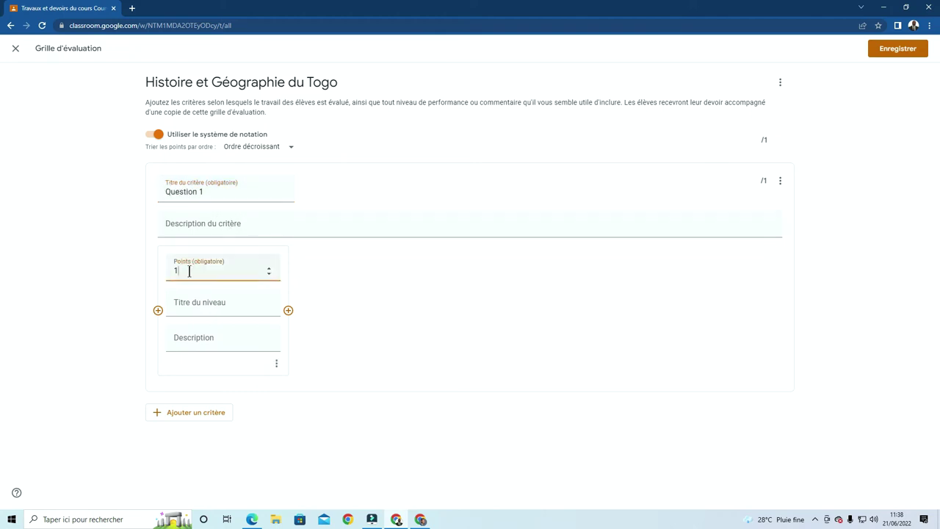
pyautogui.press('BackSpace')
pyautogui.write('2')
pyautogui.click(114, 235)
# Add rubric criteria Question 2 and Question 3, each worth 2 points
pyautogui.click(188, 414)
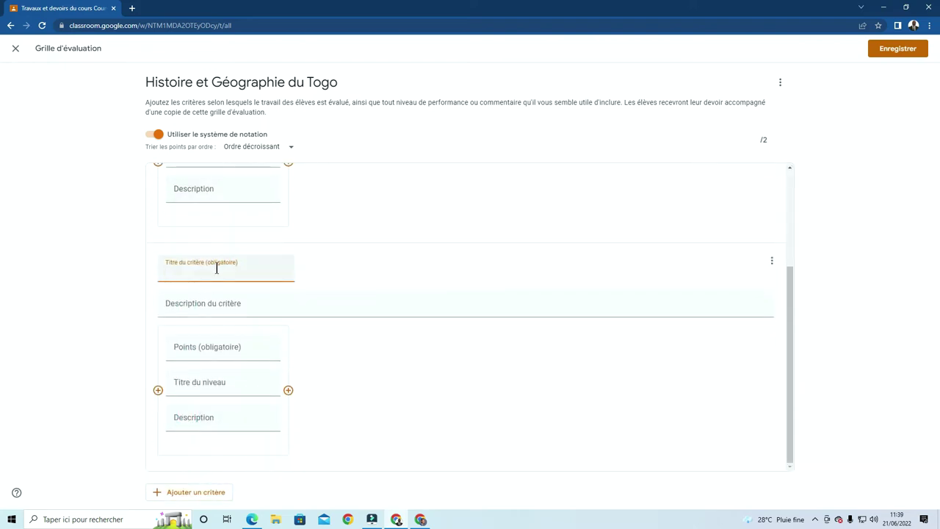
pyautogui.write('Question 2')
pyautogui.click(233, 355)
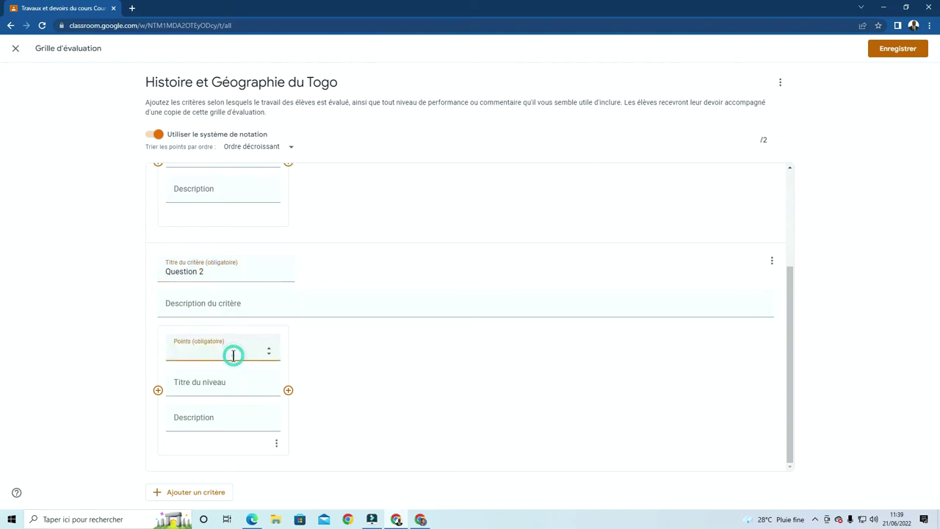
pyautogui.write('2')
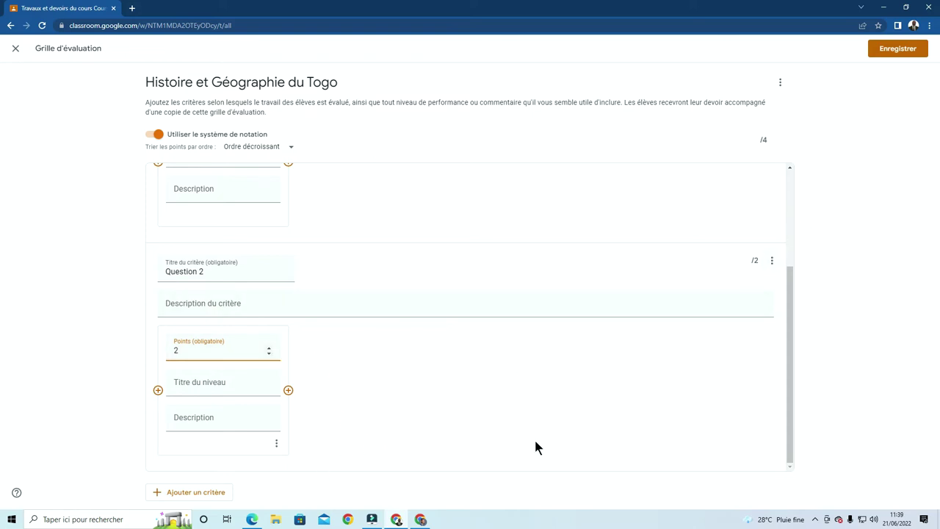
pyautogui.click(197, 494)
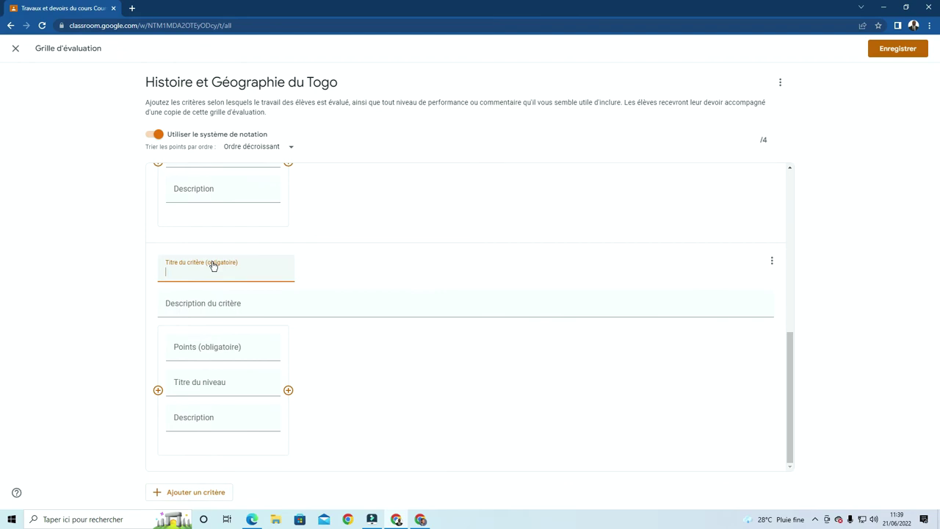
pyautogui.write('Question 3')
pyautogui.click(214, 350)
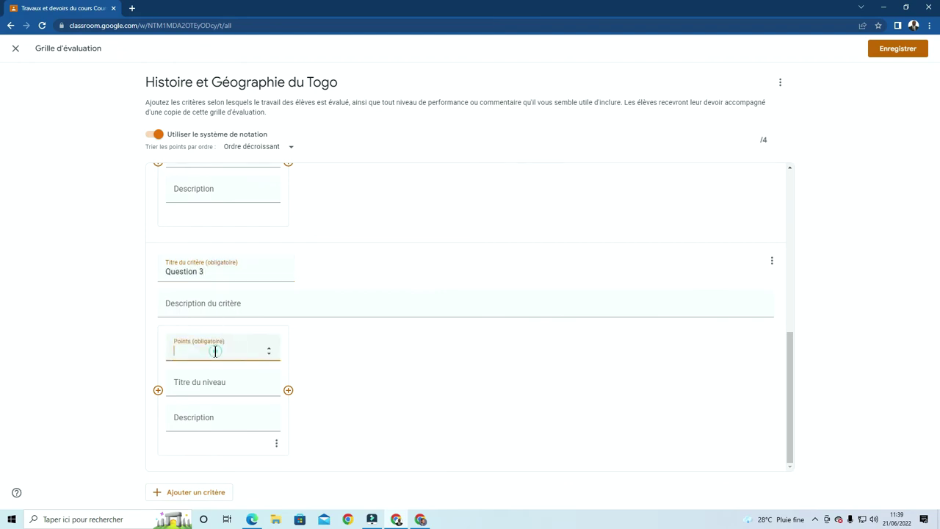
pyautogui.write('2')
# Add criteria Question 4 and Question 5 at 2 points each, totalling 10
pyautogui.click(200, 494)
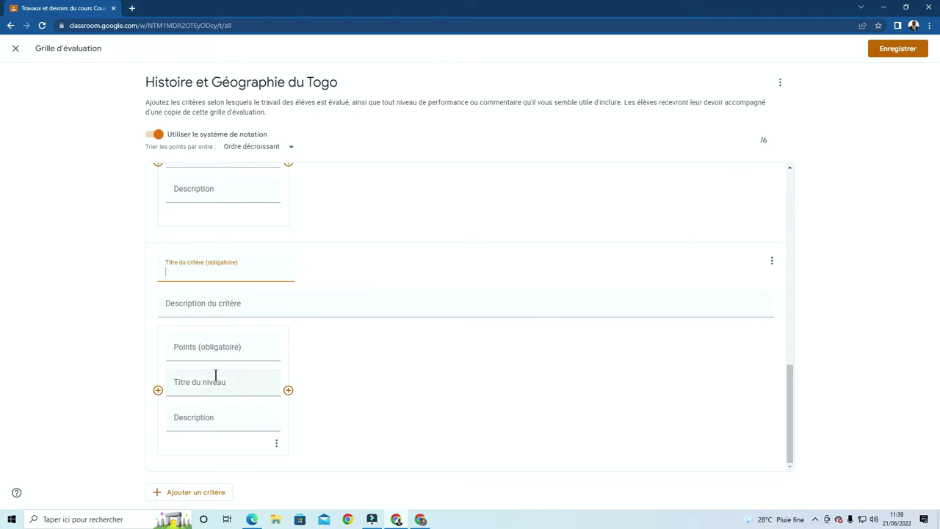
pyautogui.click(219, 345)
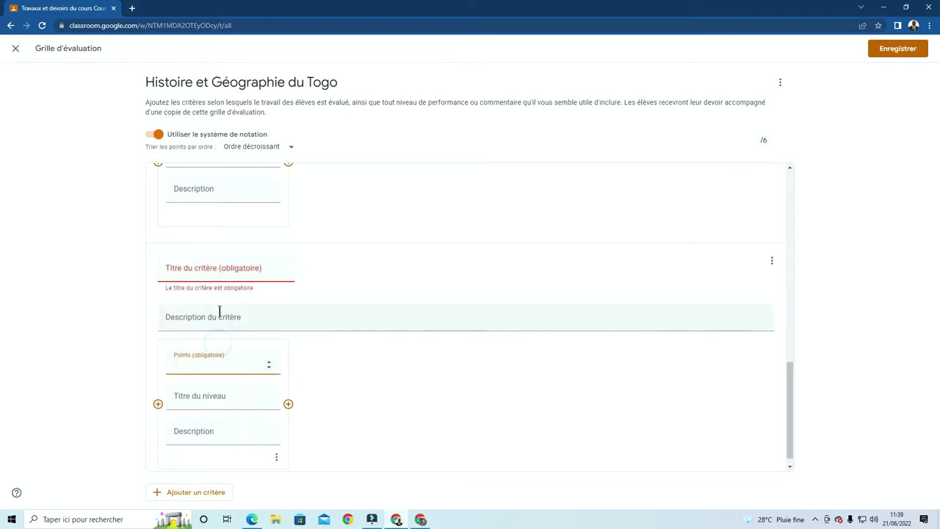
pyautogui.click(218, 268)
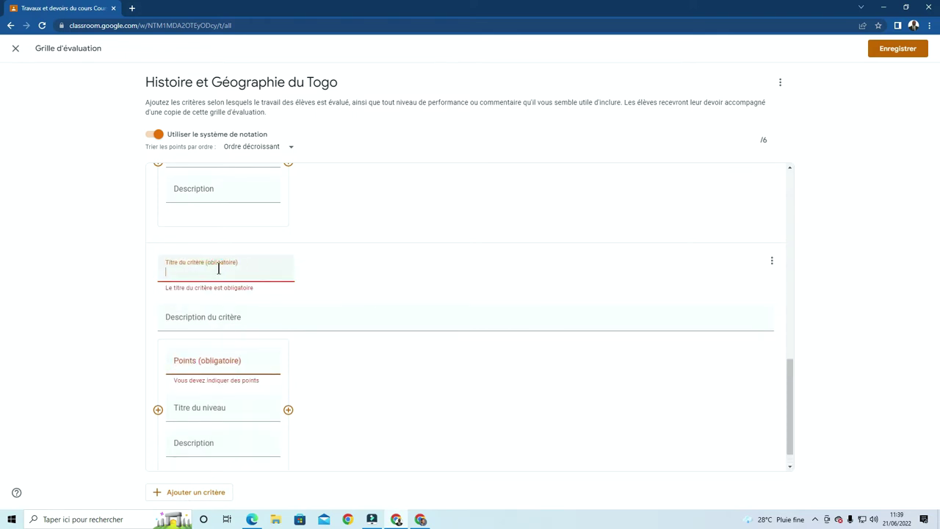
pyautogui.write('Question 4')
pyautogui.click(221, 361)
pyautogui.write('2')
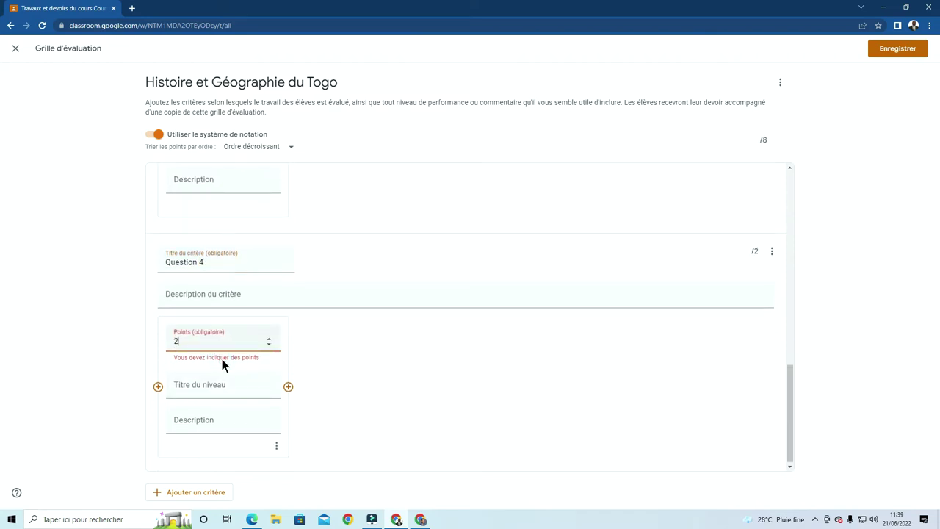
pyautogui.click(377, 351)
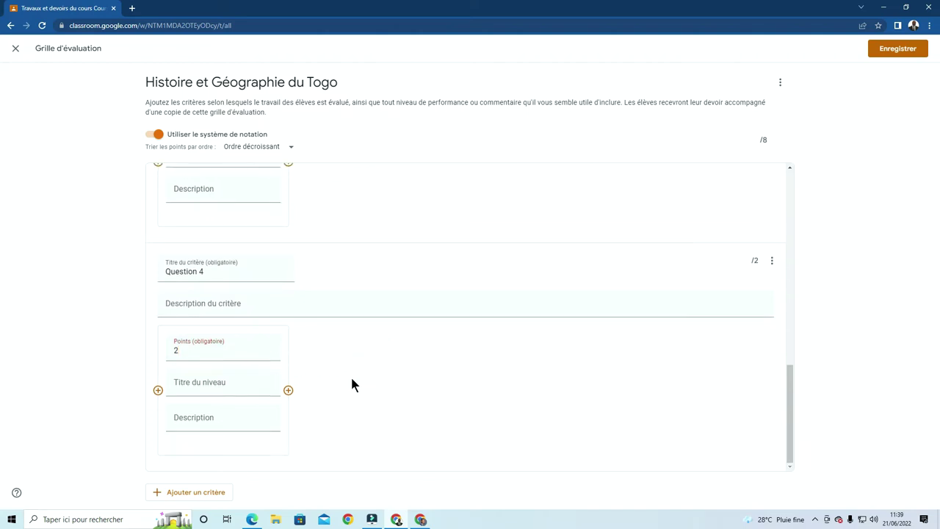
pyautogui.click(198, 496)
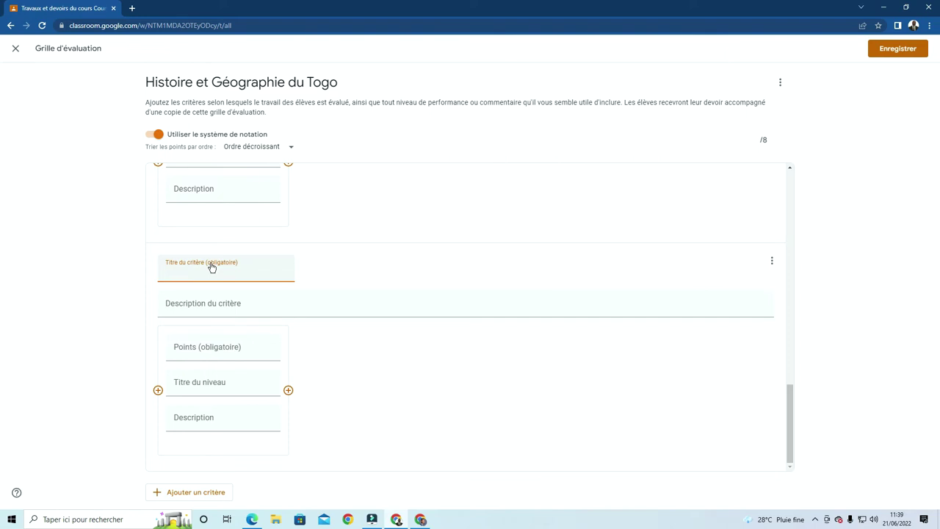
pyautogui.write('Question 5')
pyautogui.click(237, 342)
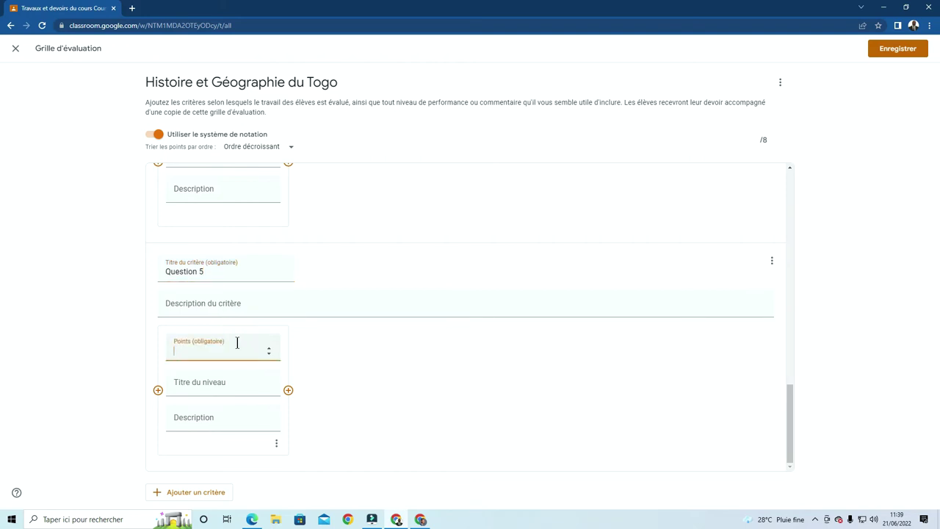
pyautogui.write('2')
pyautogui.click(555, 428)
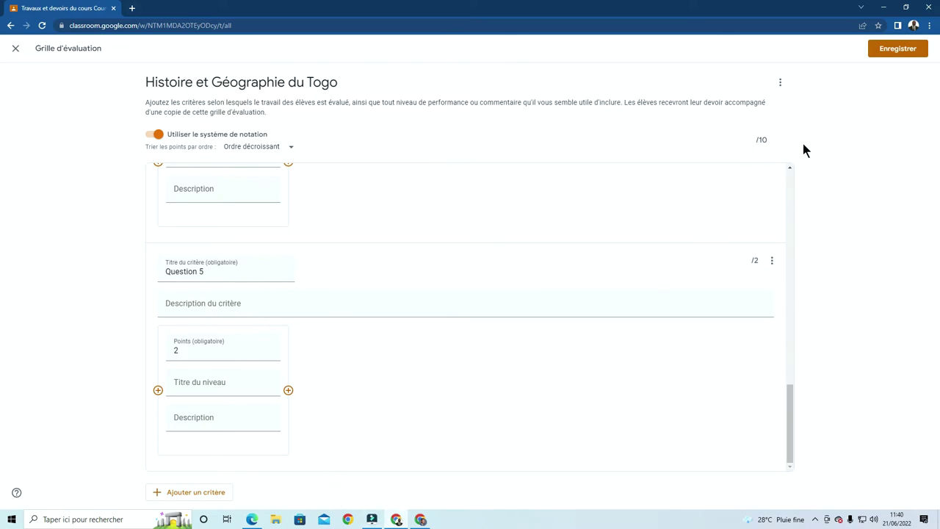
pyautogui.scroll(9, 734, 399)
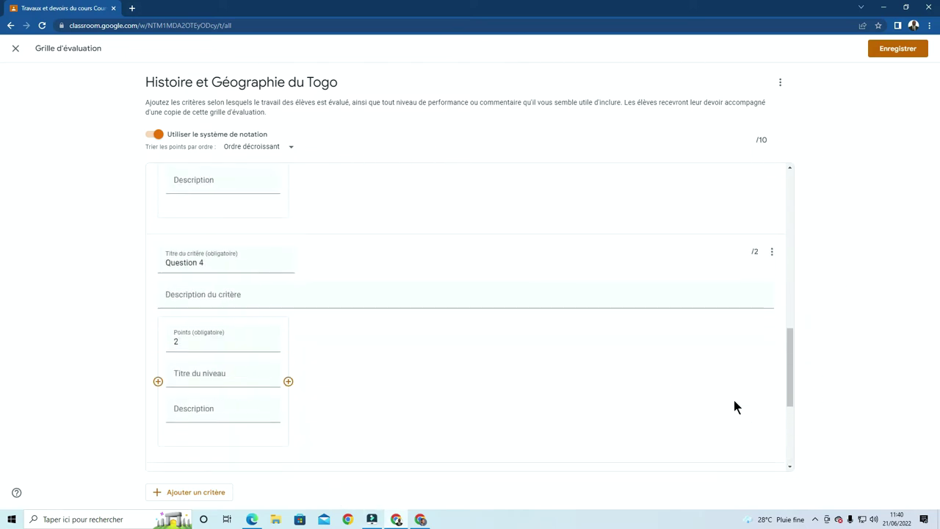
pyautogui.scroll(3, 734, 399)
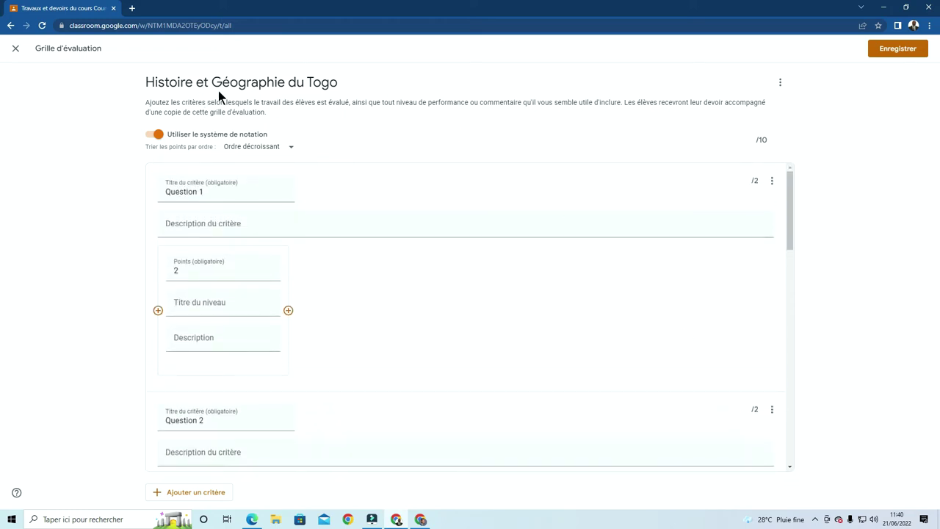
# Save the rubric and publish the assignment via Publier le devoir
pyautogui.click(900, 53)
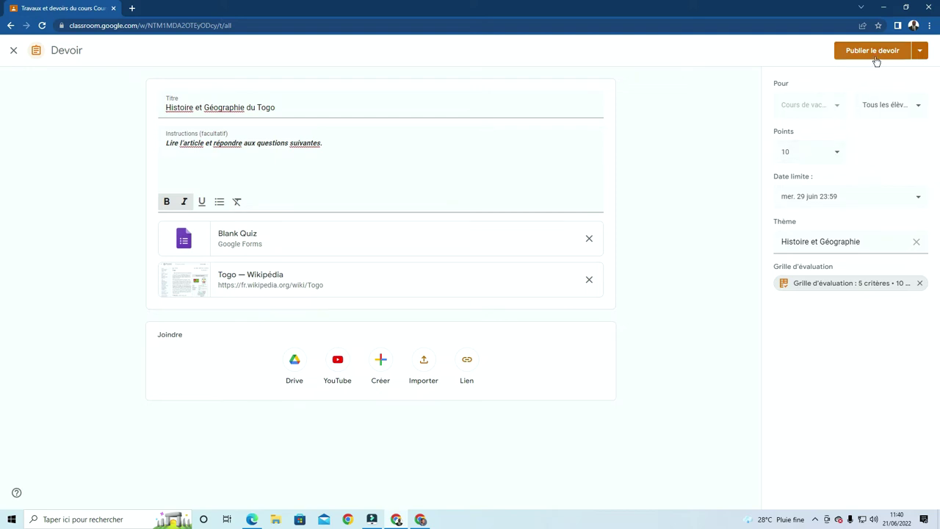
pyautogui.click(920, 51)
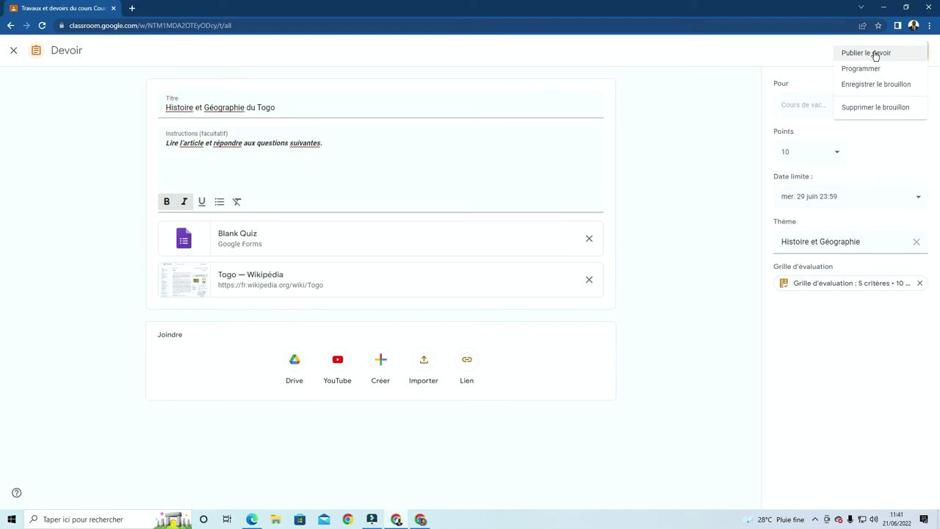
pyautogui.click(875, 54)
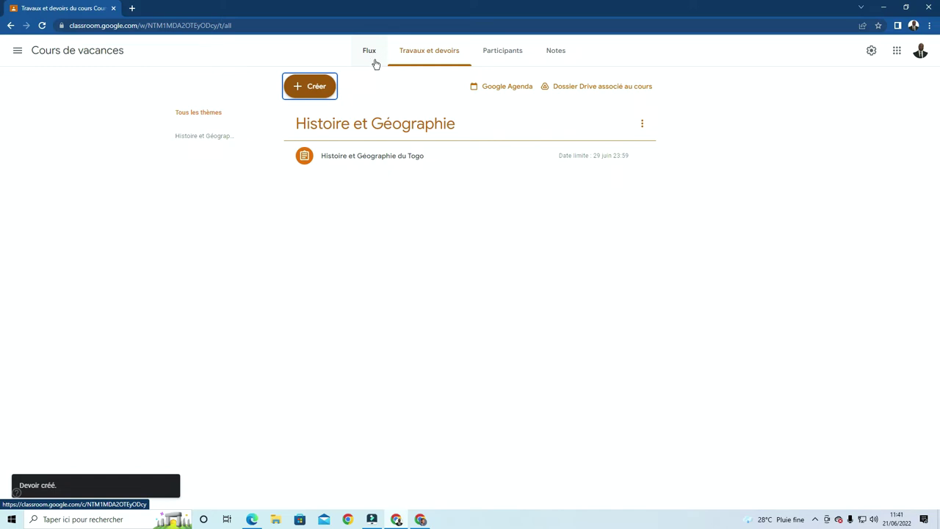
# Open the new assignment's Devoirs des élèves page from the Flux stream post
pyautogui.click(370, 59)
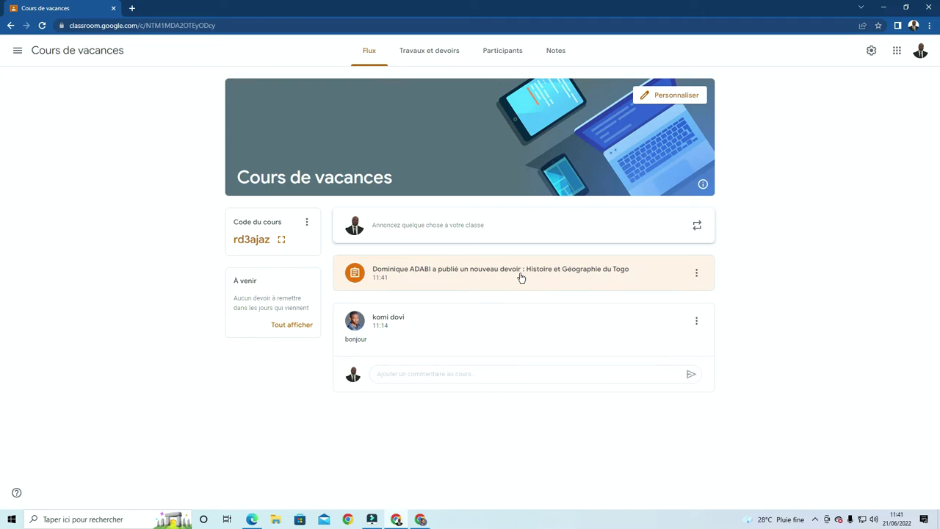
pyautogui.click(521, 276)
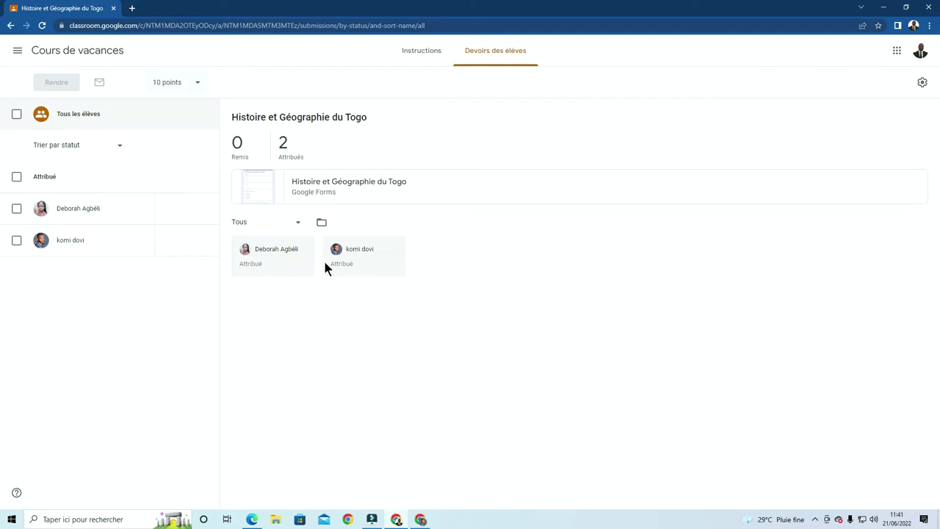
# Switch to the second Chrome window showing the Cours de vacances stream
pyautogui.moveTo(177, 212)
pyautogui.moveTo(423, 522)
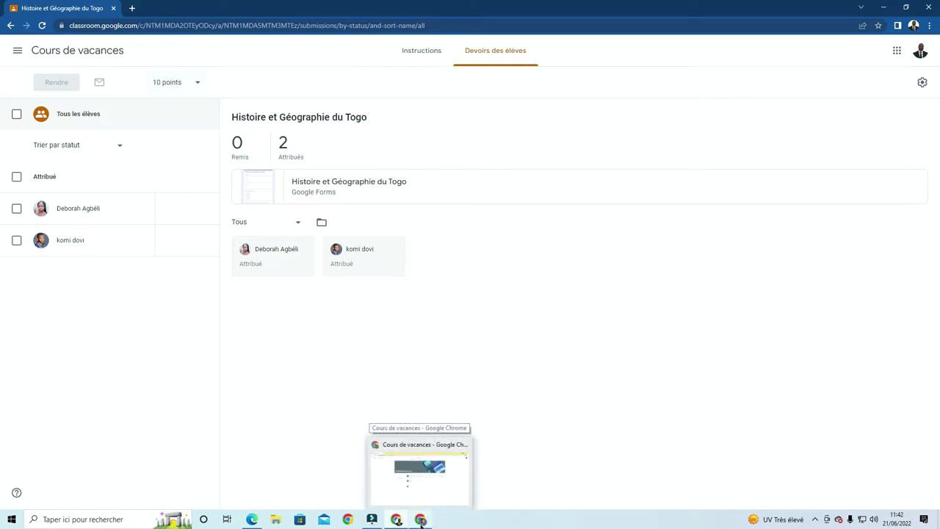
pyautogui.click(420, 520)
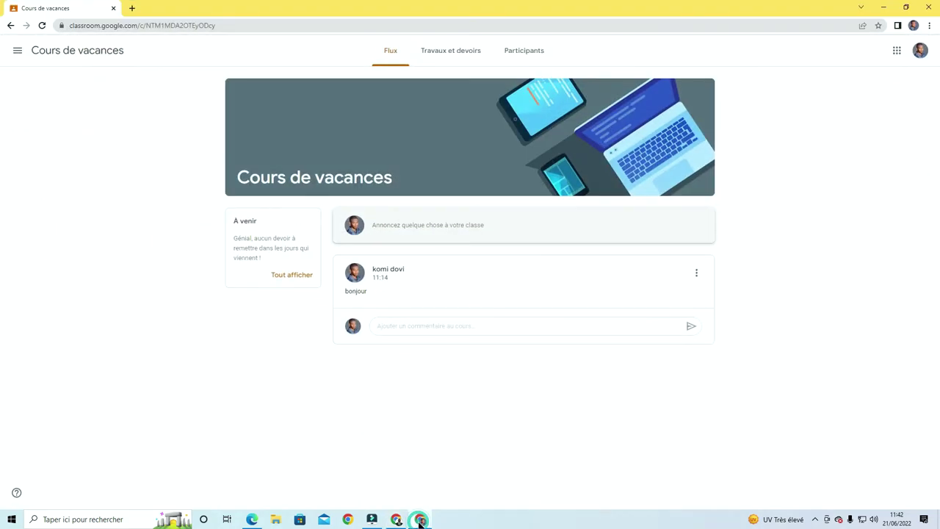
# Reload the stream, arrange both Classroom windows side by side, then maximize the stream window
pyautogui.click(42, 26)
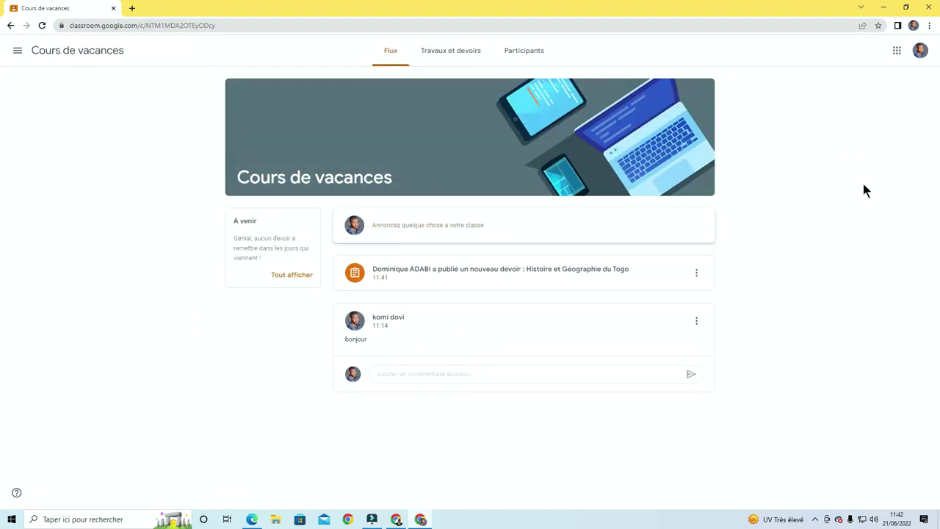
pyautogui.click(908, 8)
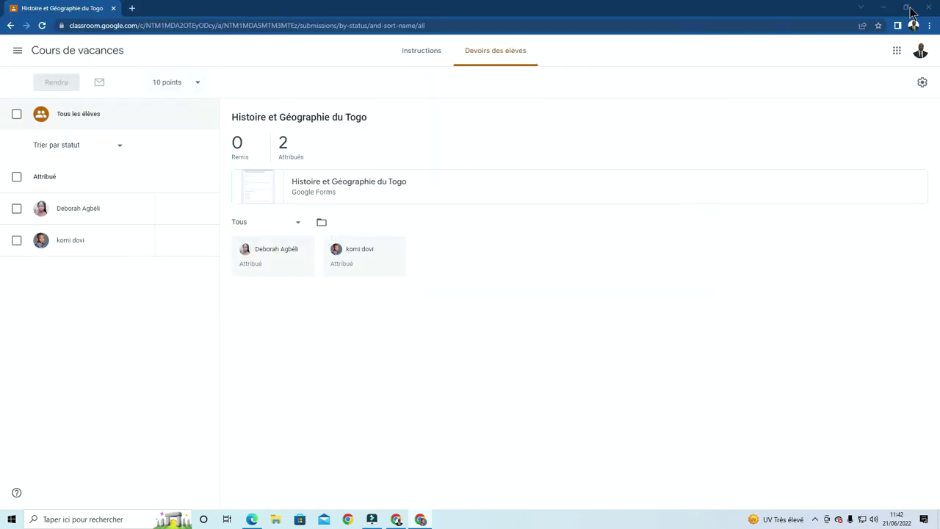
pyautogui.click(909, 9)
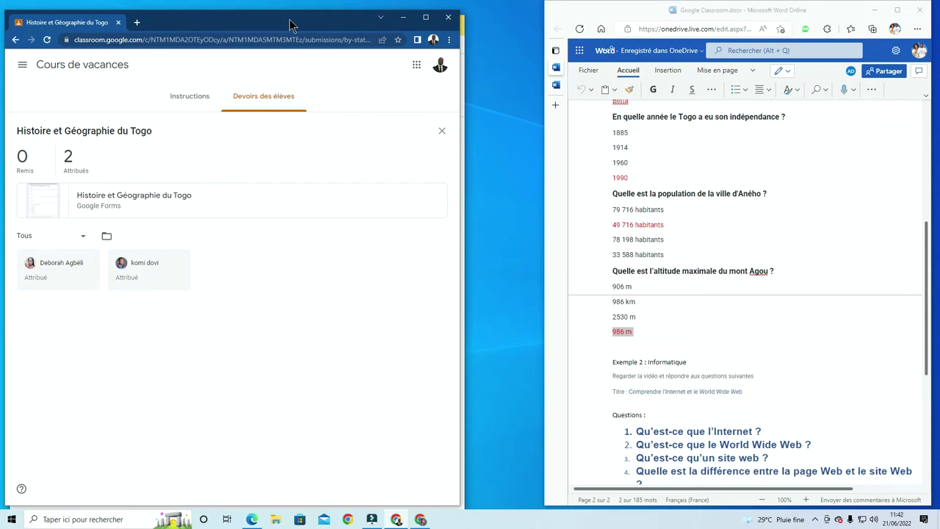
pyautogui.moveTo(290, 25); pyautogui.dragTo(734, 15)
pyautogui.click(458, 113)
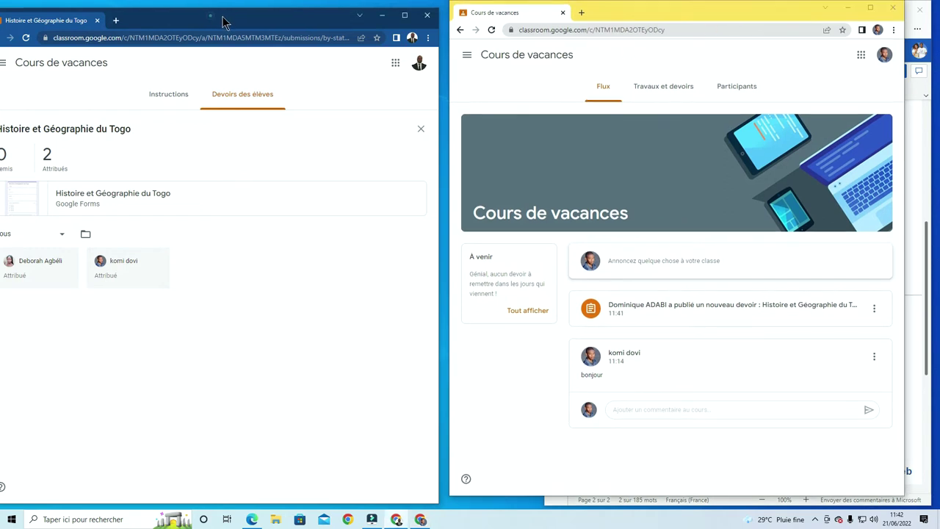
pyautogui.moveTo(214, 22); pyautogui.dragTo(246, 22)
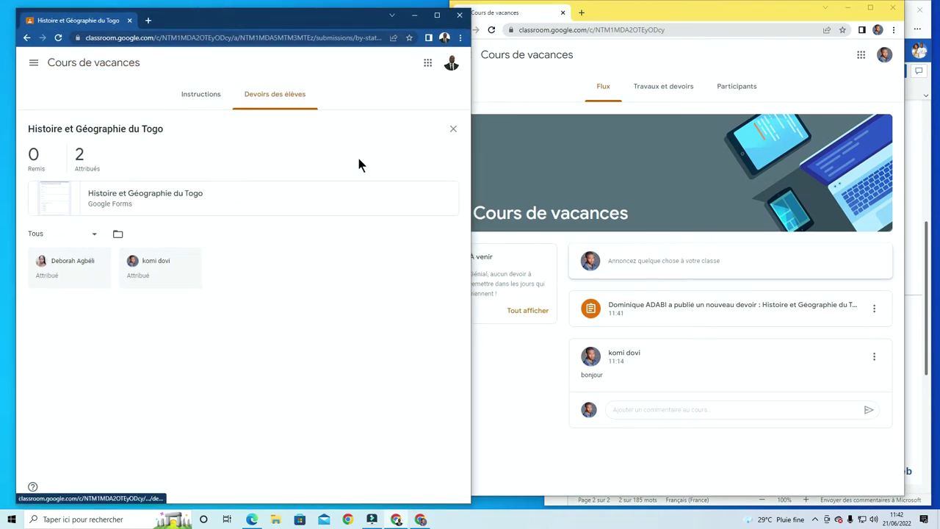
pyautogui.click(69, 66)
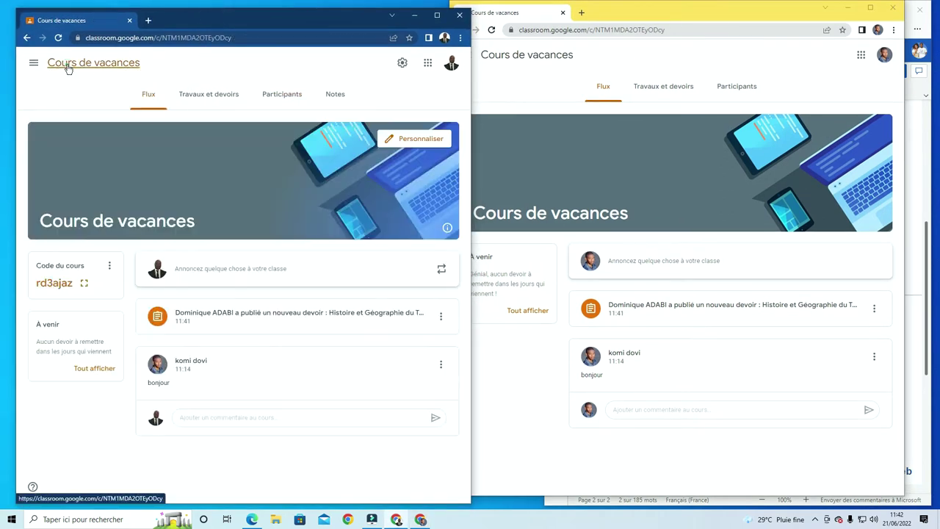
pyautogui.moveTo(313, 28); pyautogui.dragTo(278, 20)
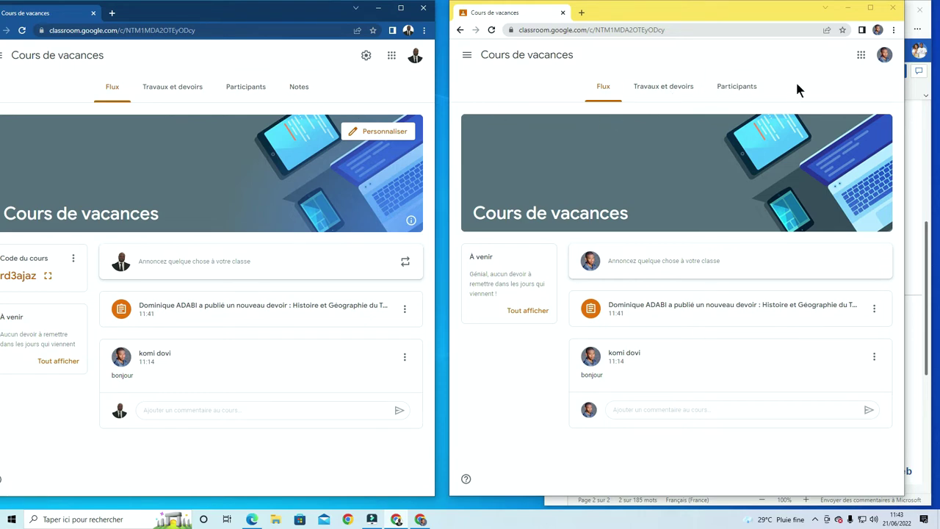
pyautogui.click(870, 11)
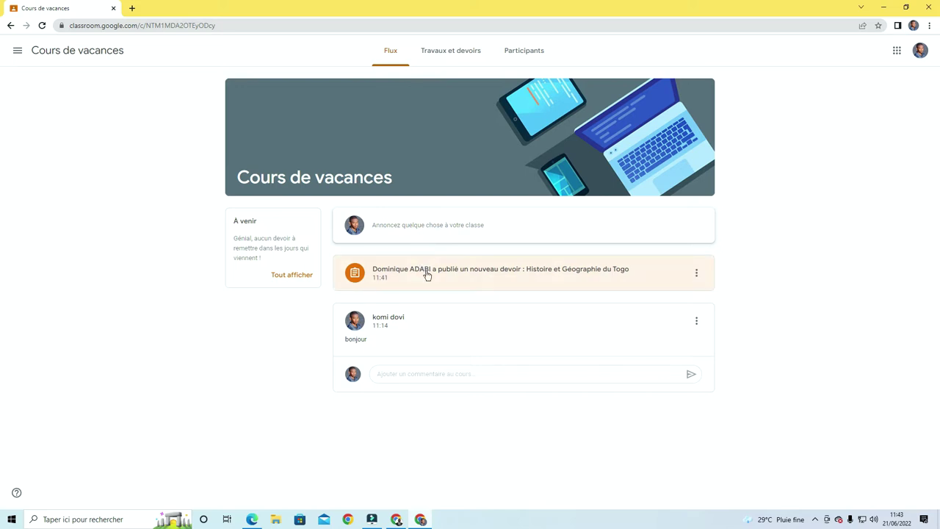
# Go to Travaux et devoirs and expand the Histoire et Géographie du Togo assignment
pyautogui.click(443, 59)
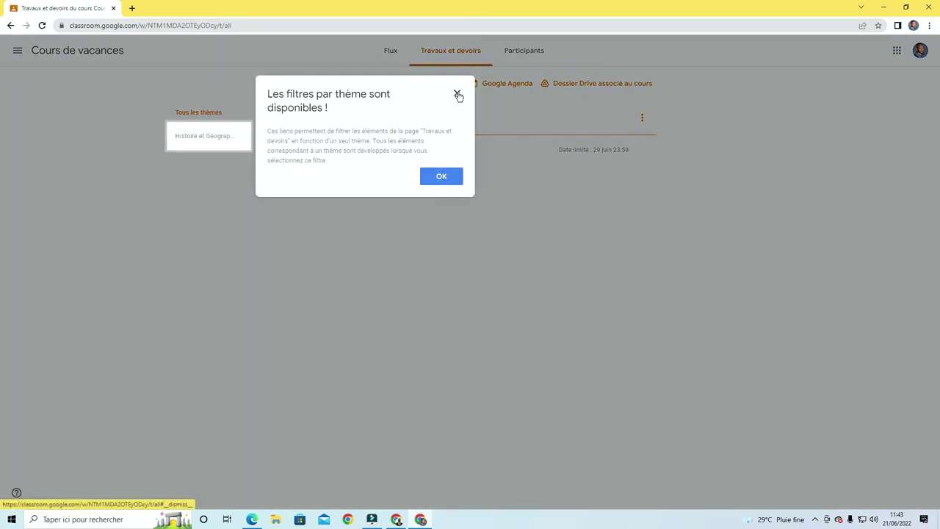
pyautogui.click(457, 93)
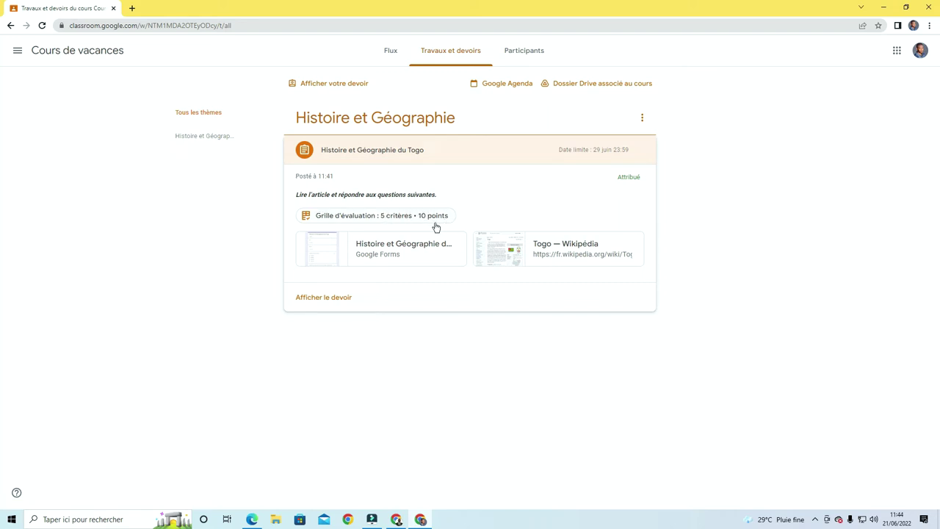
pyautogui.click(337, 302)
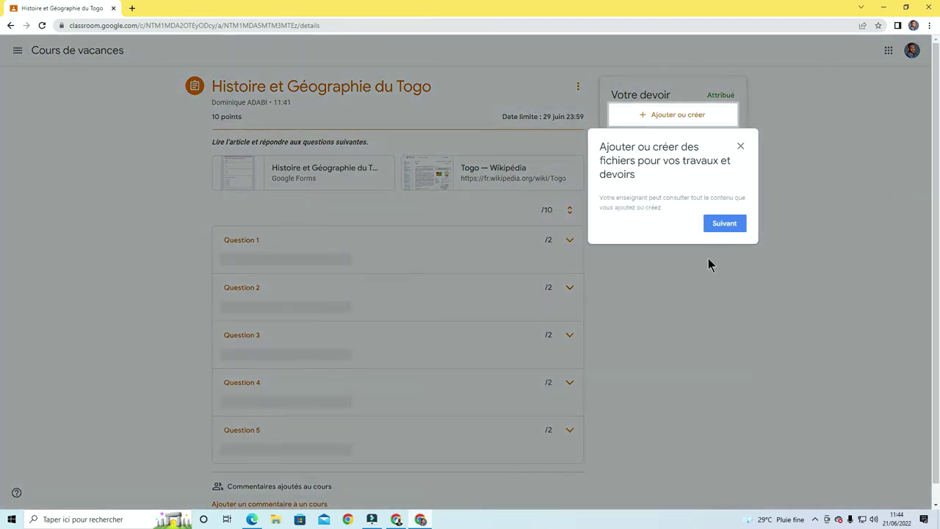
# Dismiss the assignment tips and open the Togo — Wikipédia attachment
pyautogui.click(725, 224)
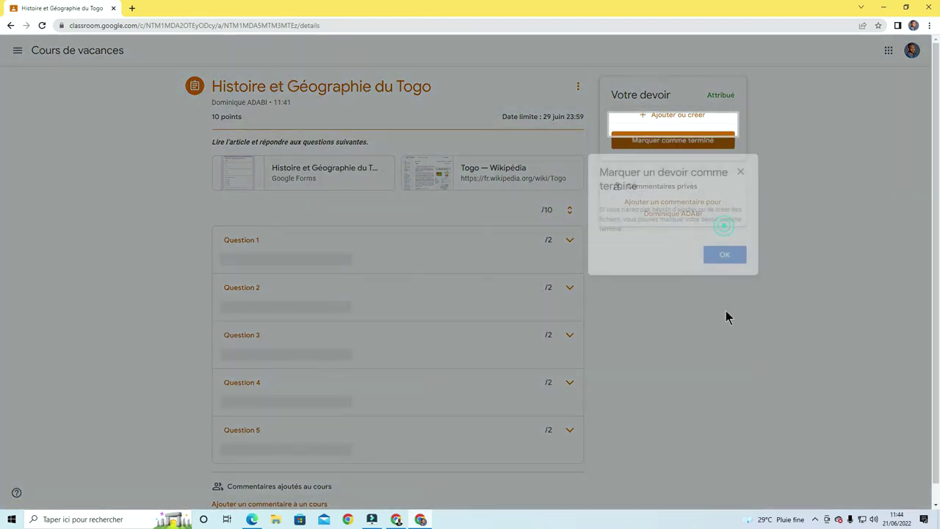
pyautogui.click(744, 174)
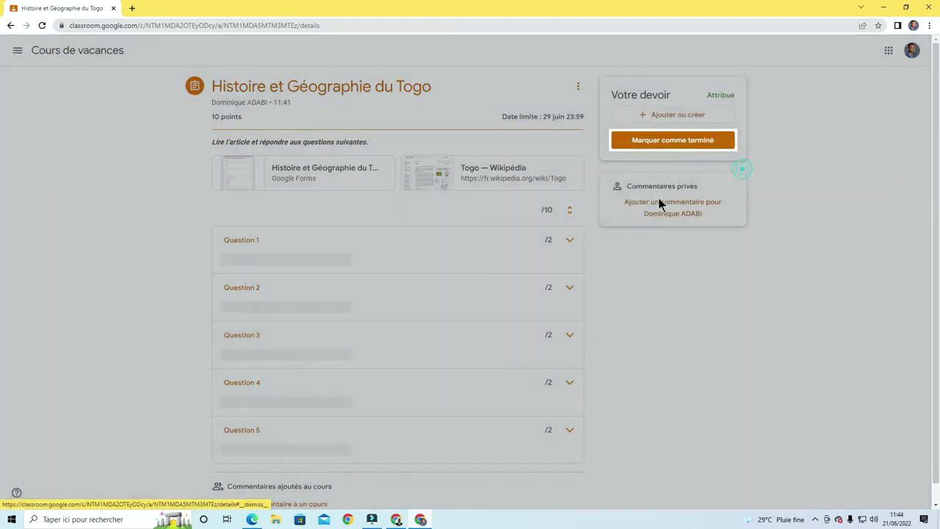
pyautogui.scroll(-1, 473, 213)
pyautogui.scroll(1, 472, 232)
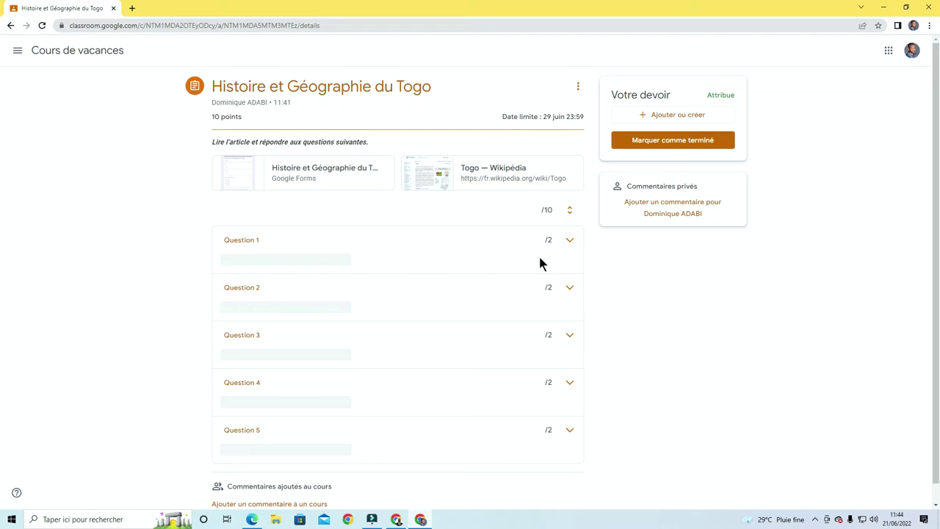
pyautogui.scroll(-1, 524, 334)
pyautogui.scroll(1, 525, 334)
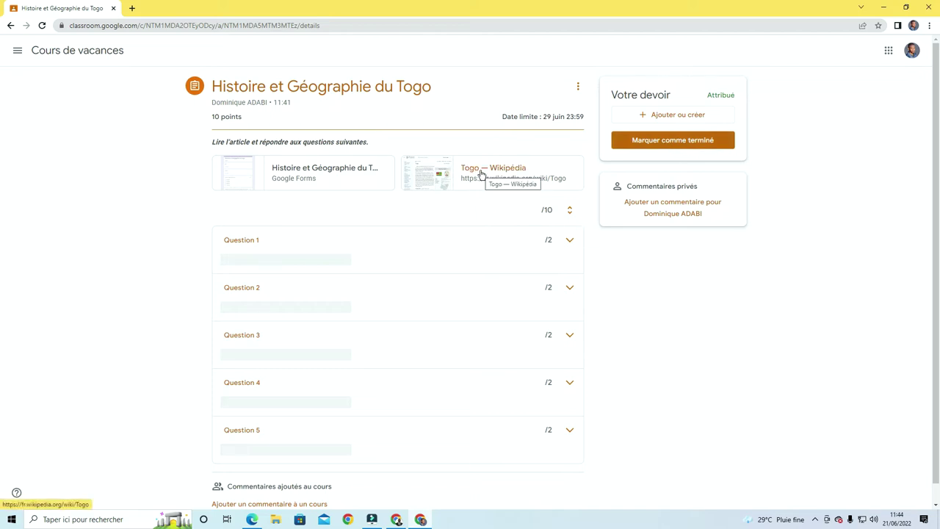
pyautogui.click(481, 174)
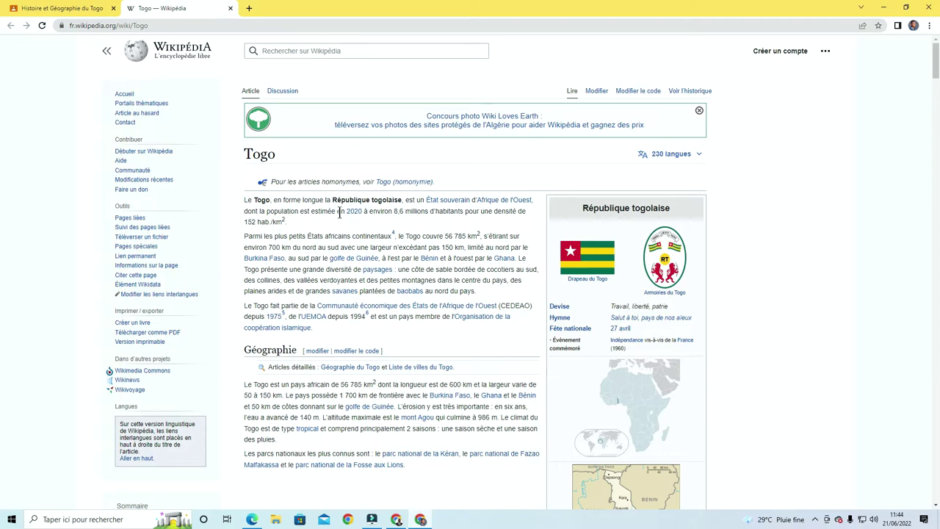
# Read down through the Togo Wikipedia article, then return to the Histoire et Géographie du Togo tab
pyautogui.scroll(-2, 341, 212)
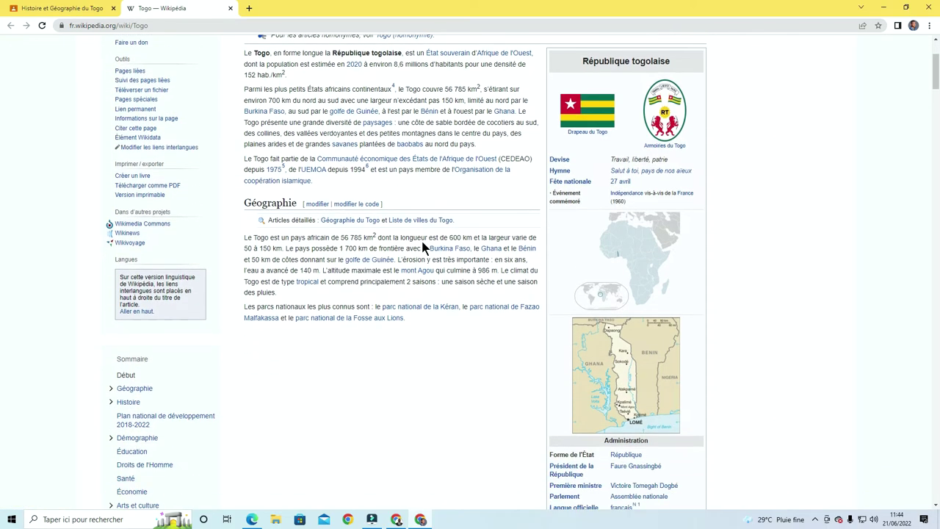
pyautogui.scroll(-2, 422, 248)
pyautogui.scroll(1, 422, 248)
pyautogui.scroll(-3, 422, 249)
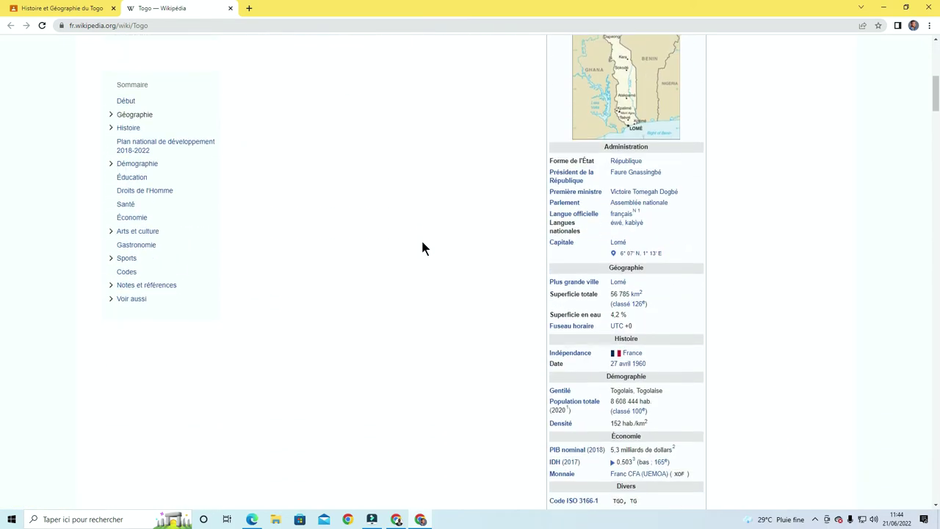
pyautogui.scroll(-8, 422, 248)
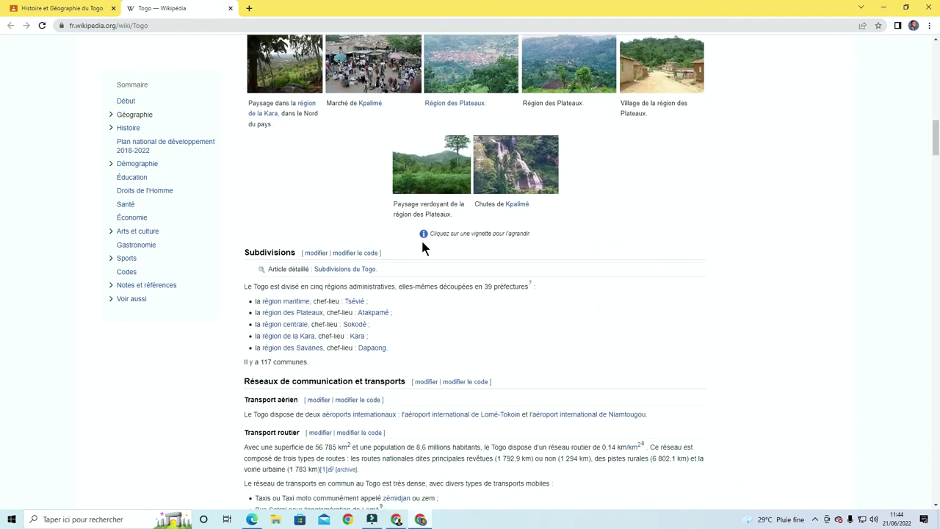
pyautogui.scroll(-5, 422, 248)
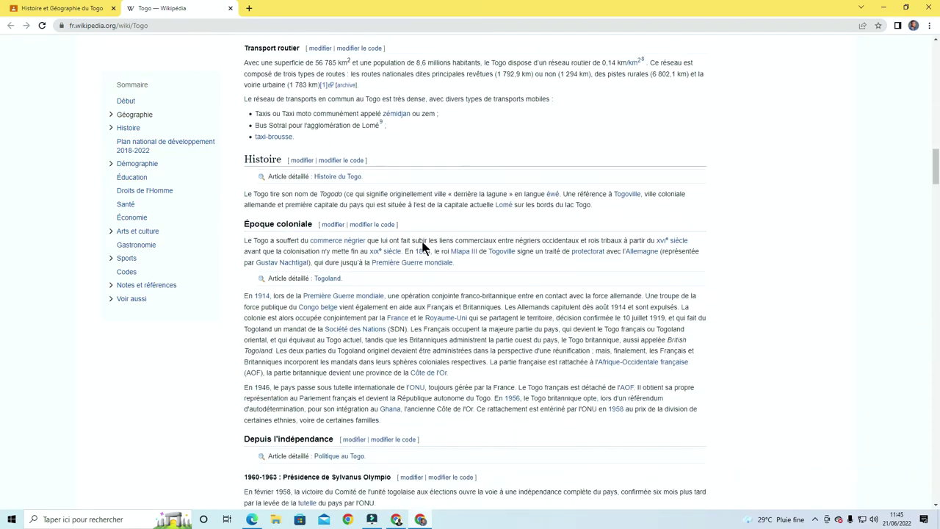
pyautogui.scroll(-3, 423, 248)
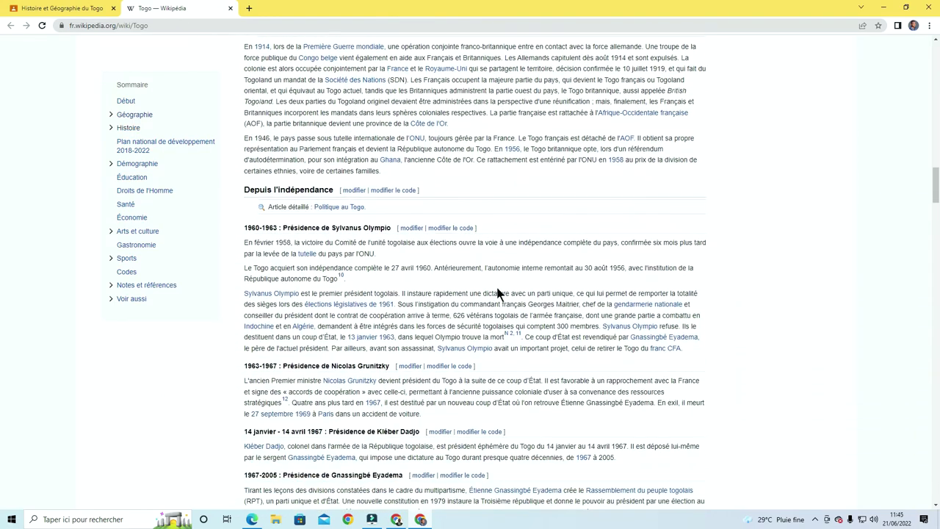
pyautogui.scroll(-4, 500, 292)
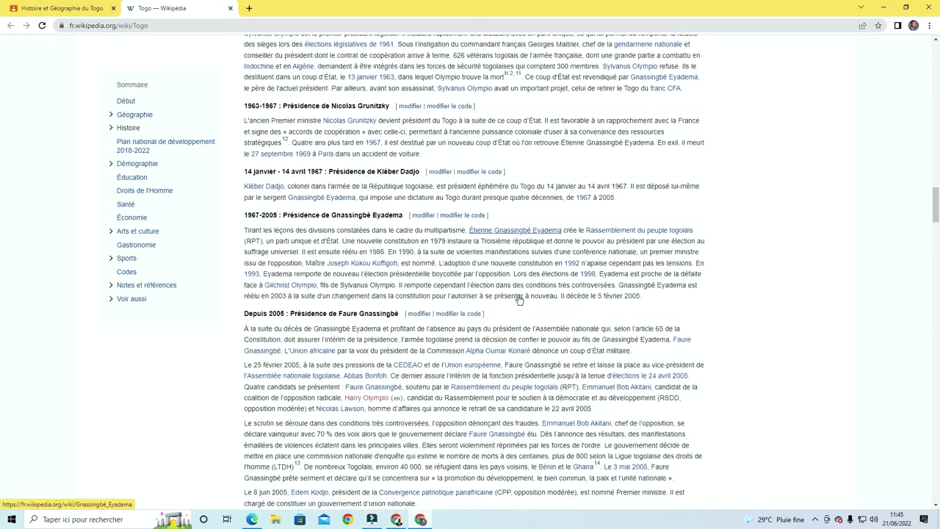
pyautogui.scroll(-1, 520, 300)
pyautogui.scroll(1, 520, 300)
pyautogui.scroll(-2, 518, 296)
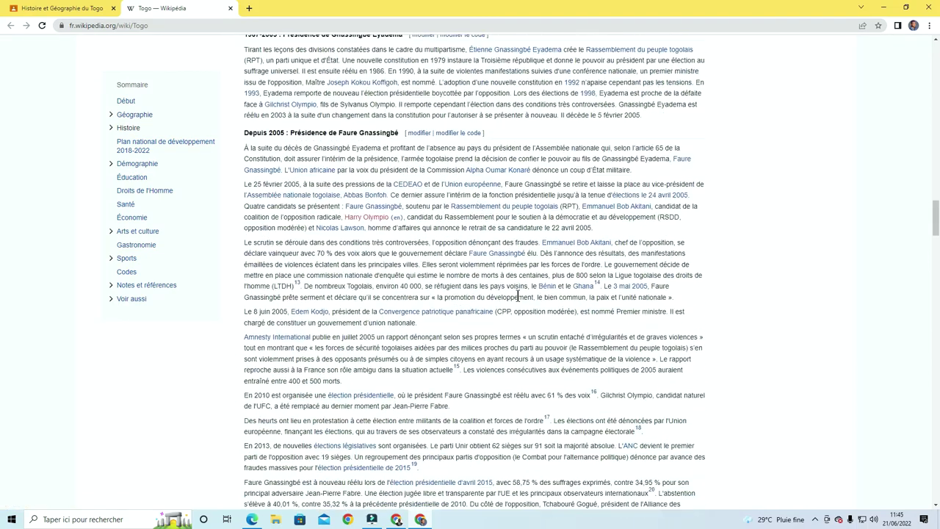
pyautogui.scroll(-4, 518, 295)
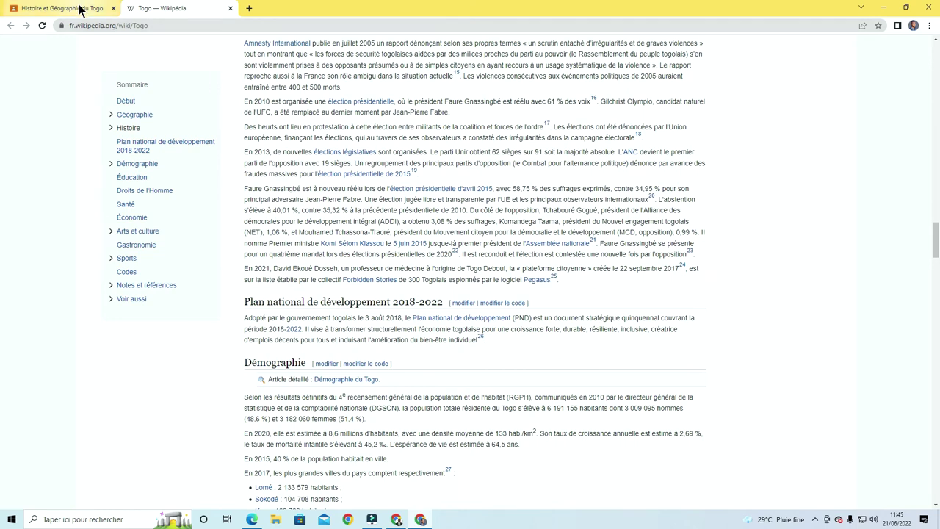
pyautogui.click(79, 10)
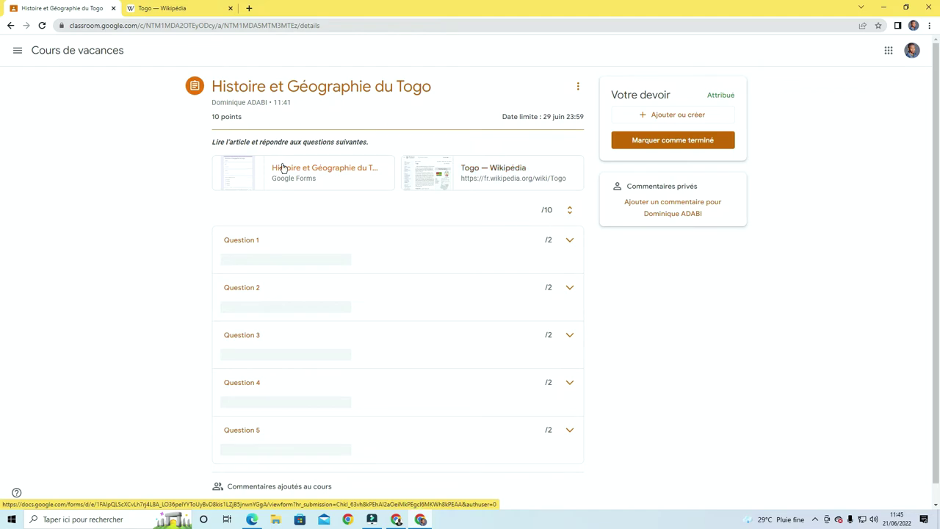
# Open the attached Histoire et Géographie du Togo quiz and dismiss the auto-save notice
pyautogui.click(283, 168)
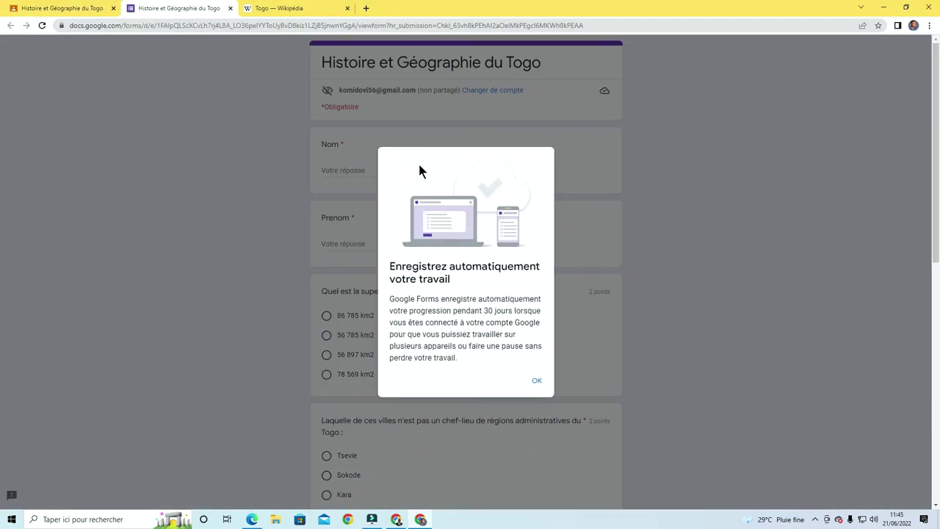
pyautogui.click(535, 377)
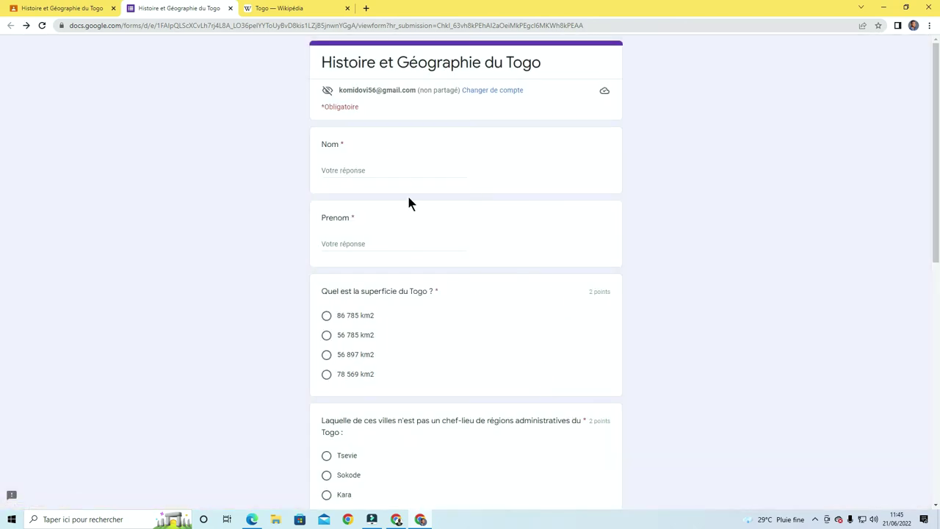
pyautogui.scroll(-2, 409, 203)
pyautogui.scroll(2, 392, 243)
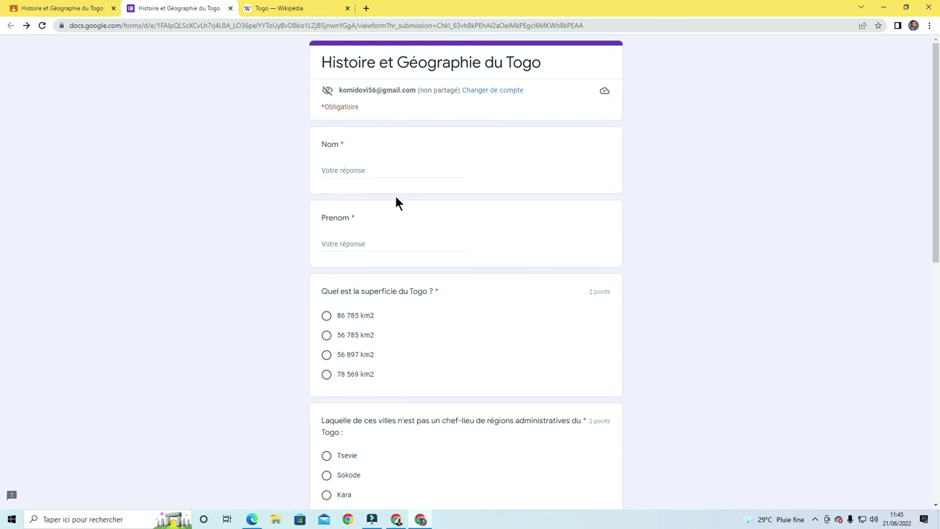
pyautogui.click(915, 28)
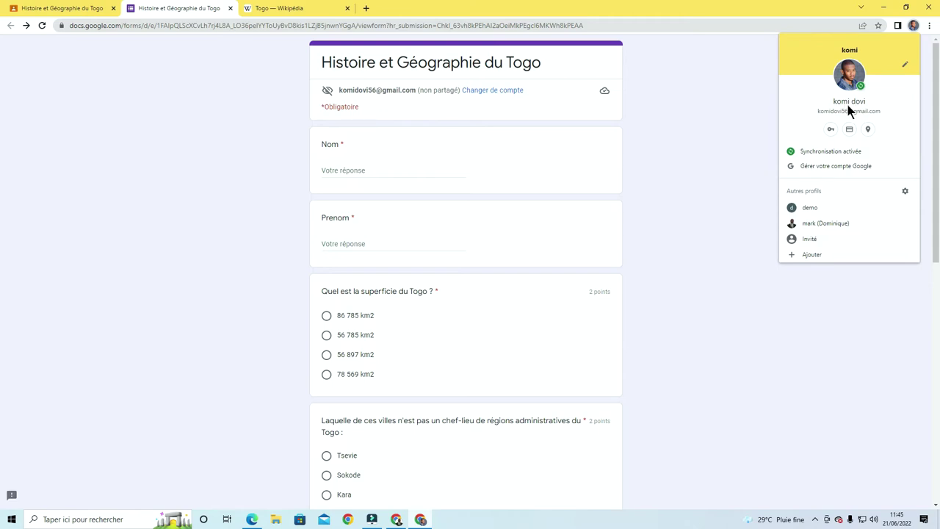
pyautogui.click(366, 163)
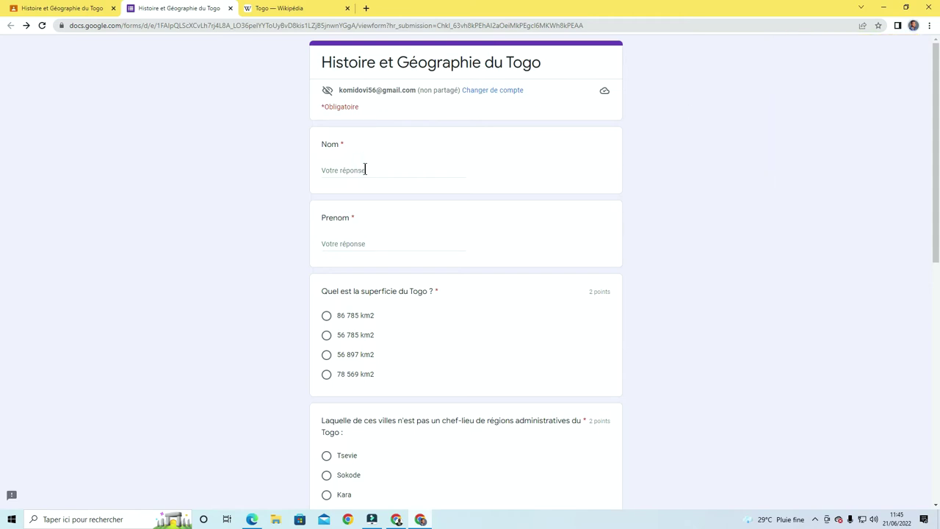
# Fill in the student's last name under Nom and first name under Prenom
pyautogui.click(365, 169)
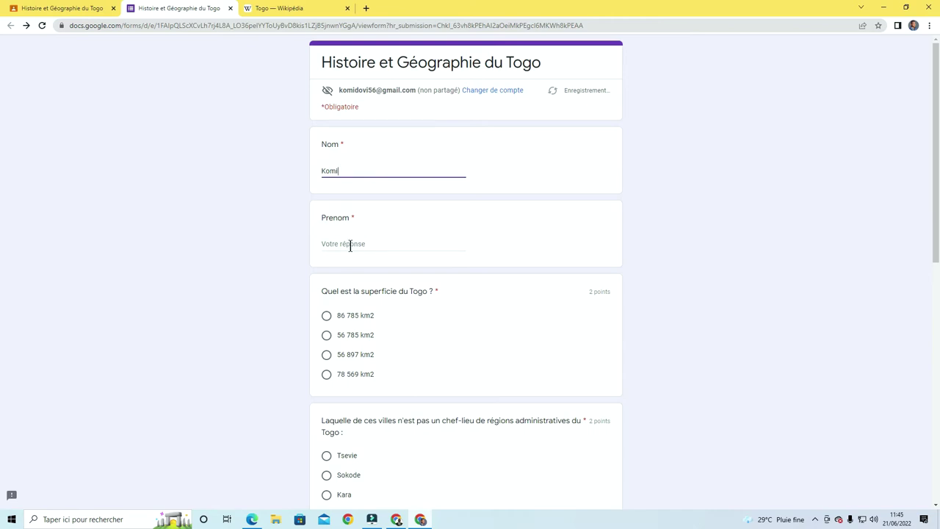
pyautogui.click(350, 247)
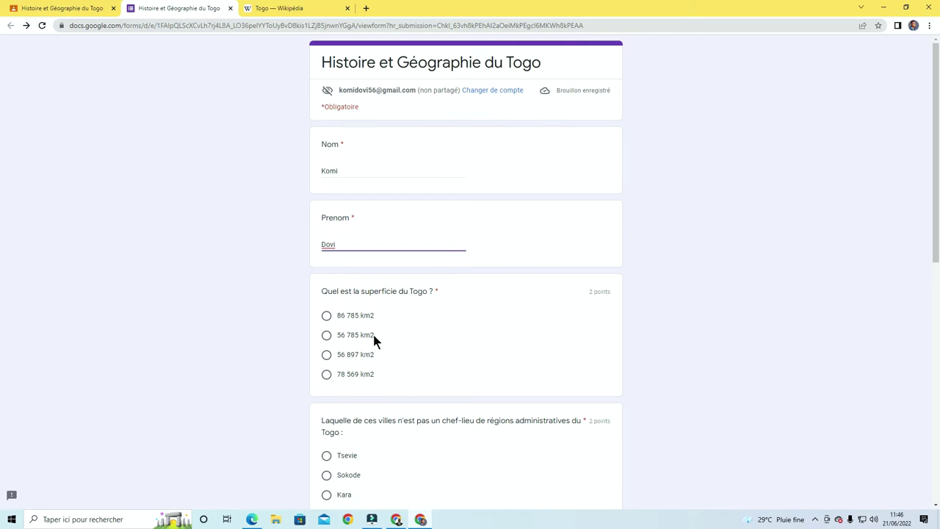
# Answer the area question with 56 785 km2, then bring the Togo article back to its top
pyautogui.click(326, 336)
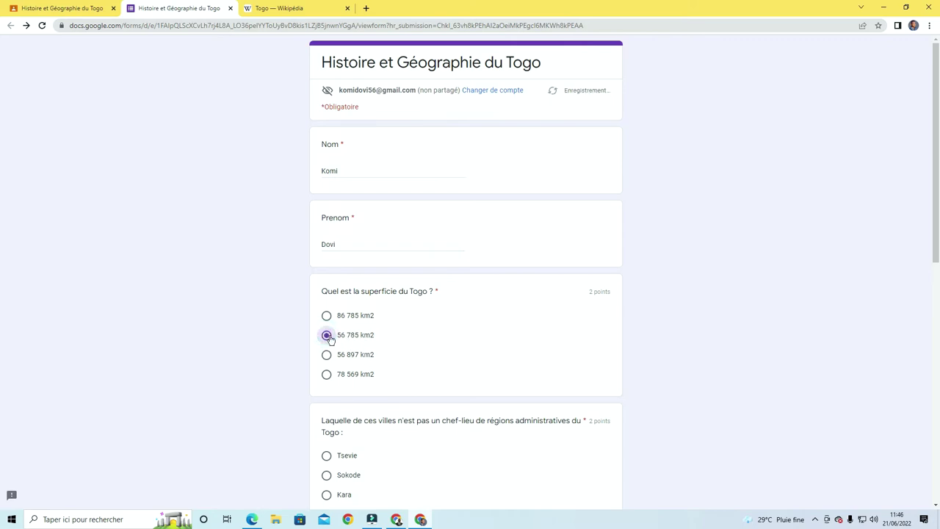
pyautogui.click(287, 8)
pyautogui.scroll(2, 503, 355)
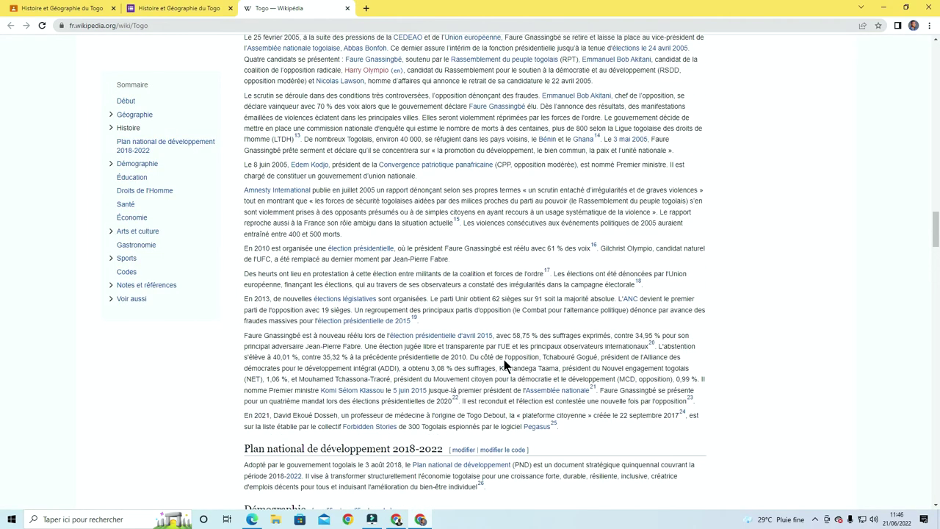
pyautogui.scroll(8, 504, 366)
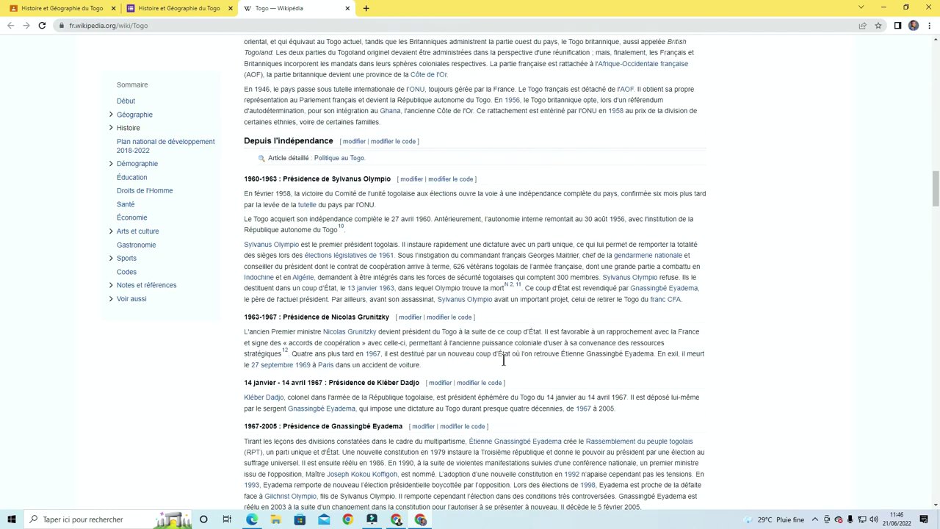
pyautogui.scroll(5, 503, 360)
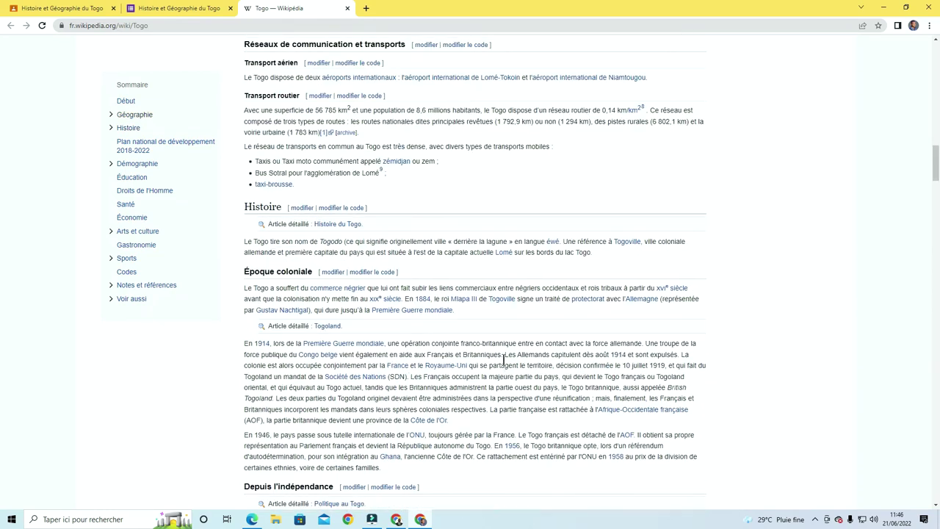
pyautogui.scroll(6, 504, 360)
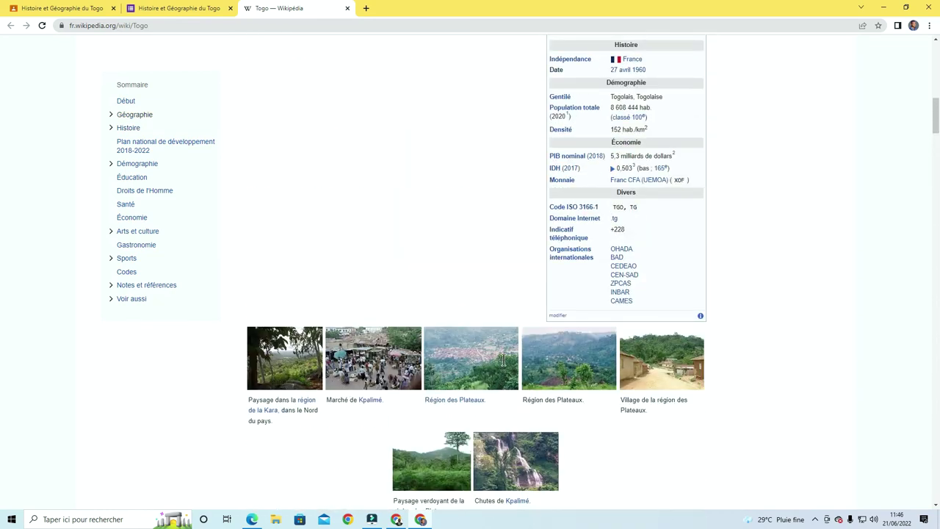
pyautogui.scroll(10, 504, 360)
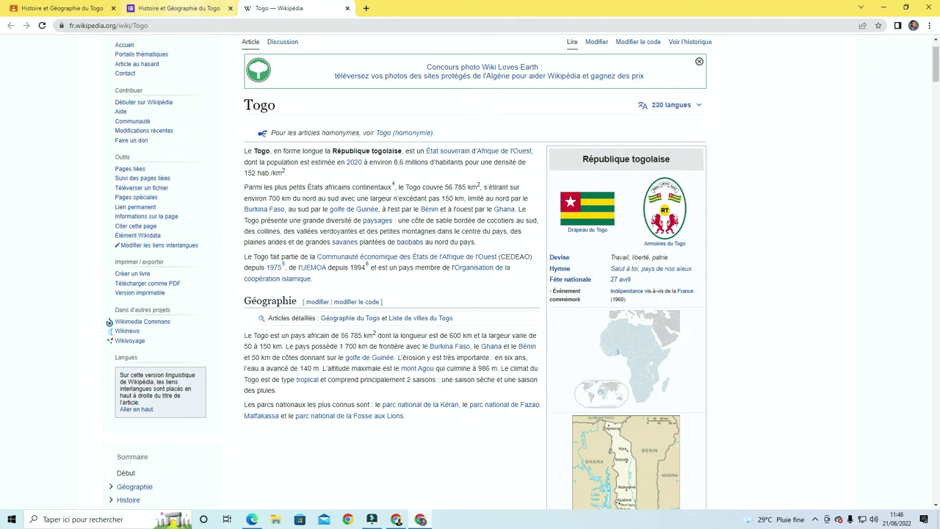
# Choose Blitta as the city that isn't a chef-lieu
pyautogui.click(179, 8)
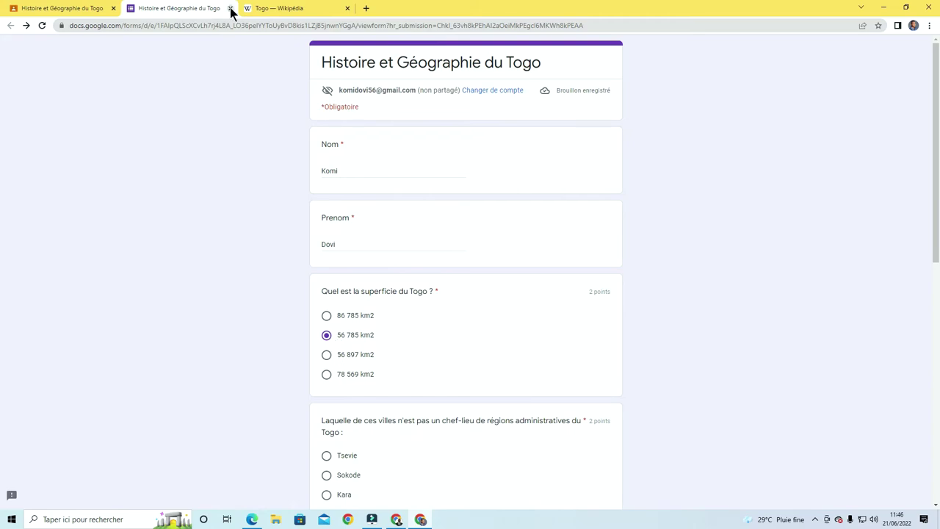
pyautogui.click(273, 9)
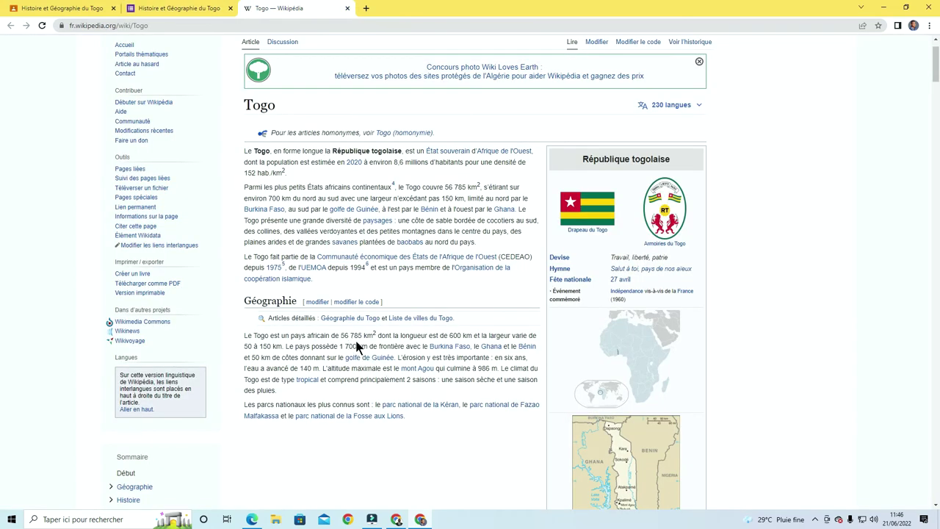
pyautogui.click(158, 11)
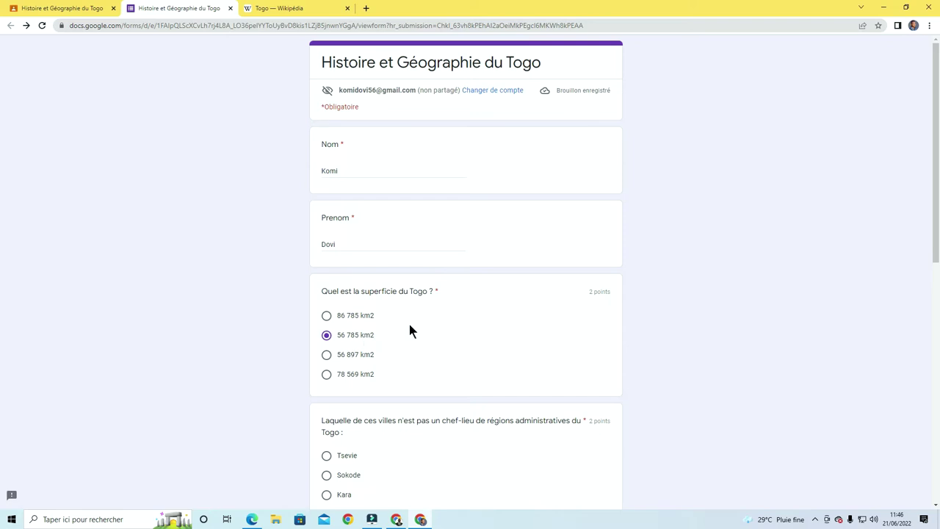
pyautogui.scroll(-2, 409, 324)
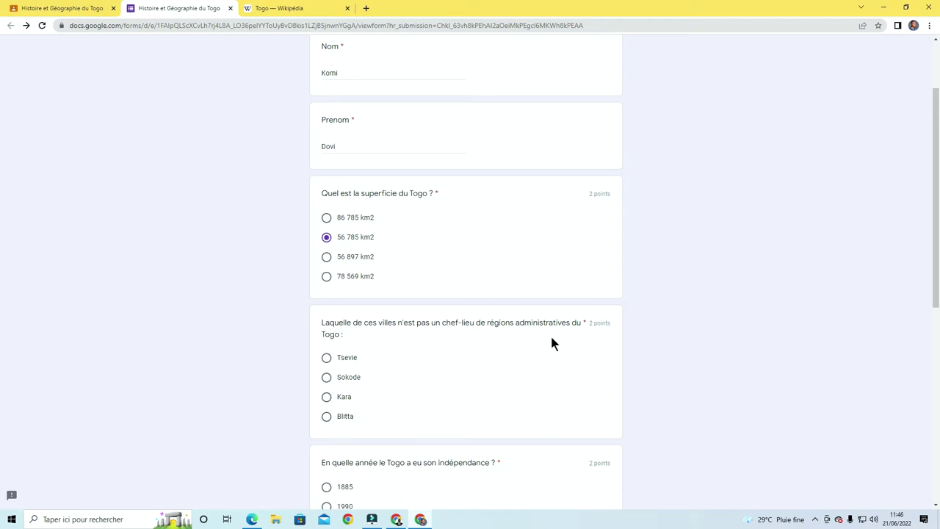
pyautogui.scroll(-1, 349, 354)
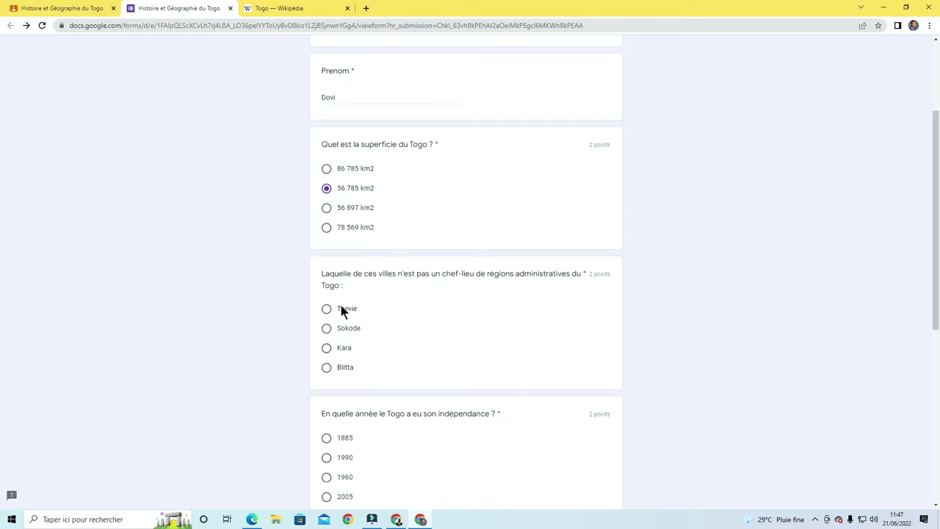
pyautogui.click(326, 368)
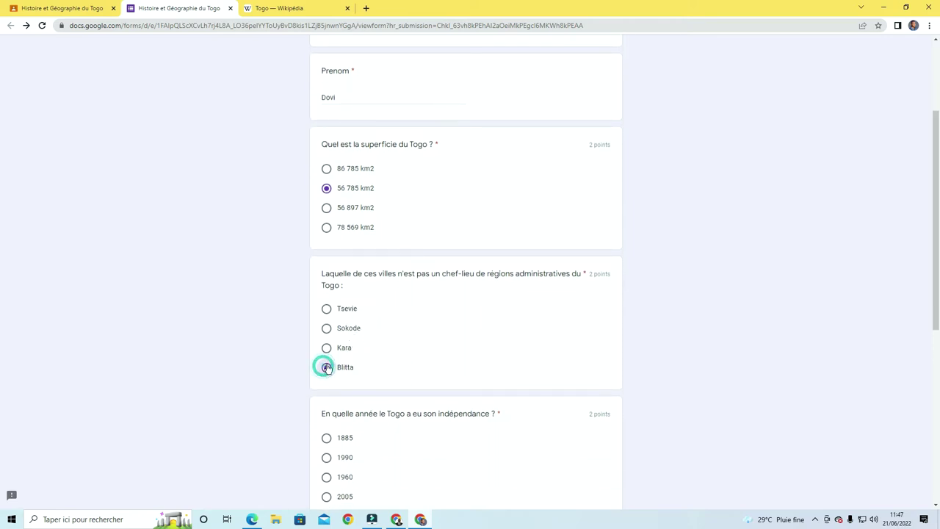
# Answer 1960 for the independence-year question
pyautogui.scroll(-2, 429, 360)
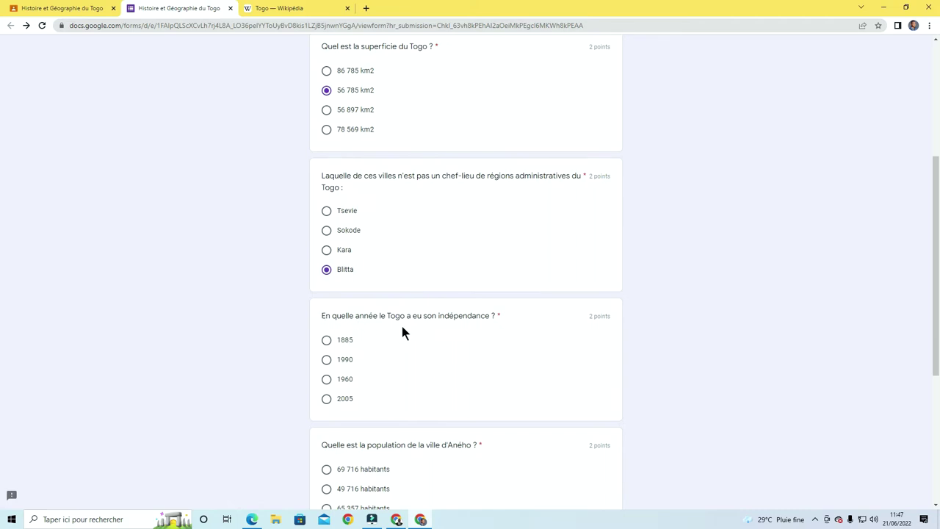
pyautogui.scroll(-1, 440, 333)
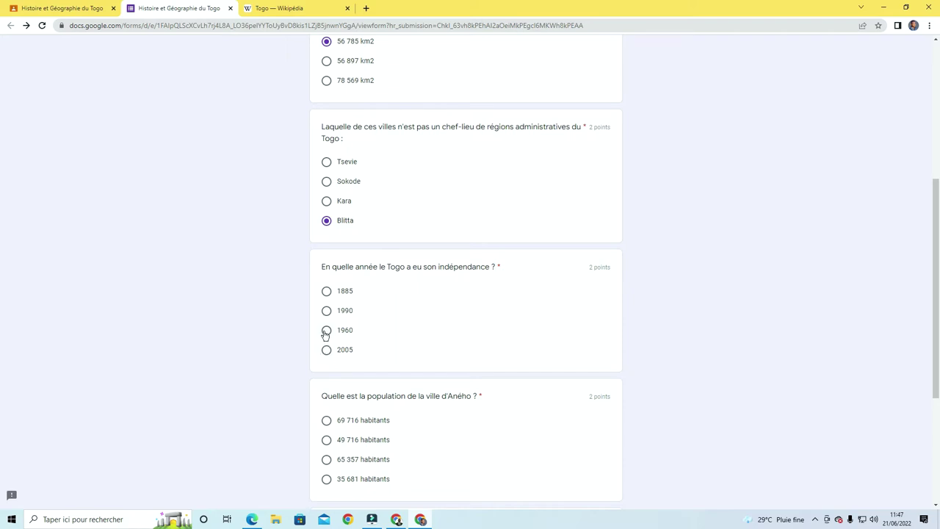
pyautogui.click(326, 331)
pyautogui.scroll(-1, 426, 355)
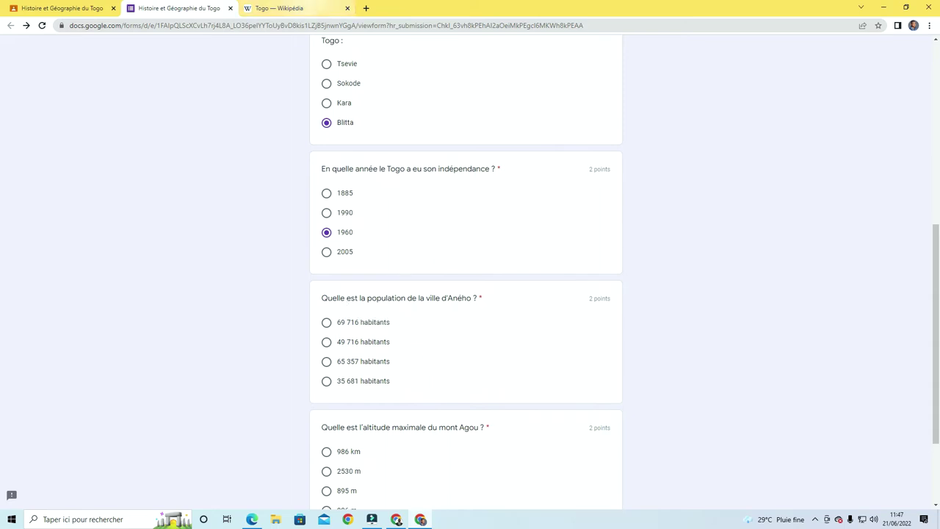
pyautogui.click(304, 9)
# Find Aného's population of 49 716 habitants in the Togo article's city list, then return to the quiz
pyautogui.scroll(-3, 412, 263)
pyautogui.scroll(-15, 429, 294)
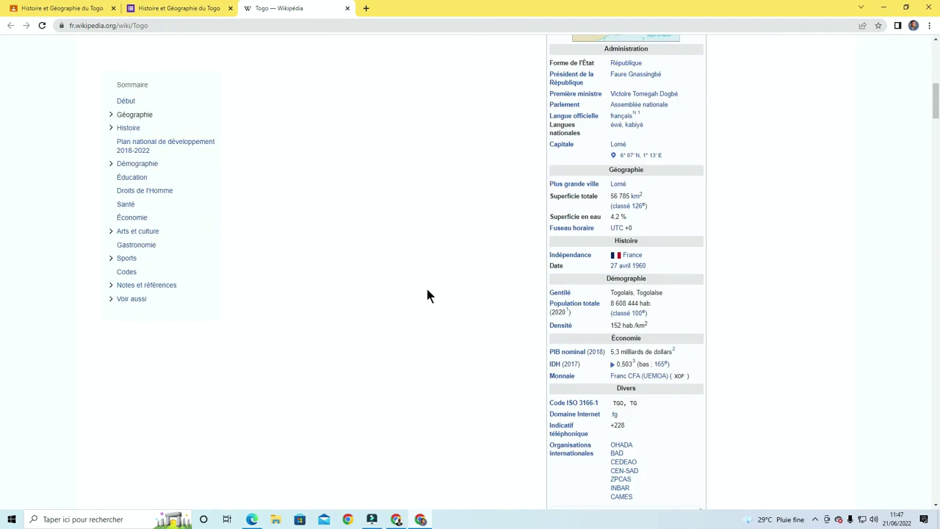
pyautogui.scroll(-15, 428, 294)
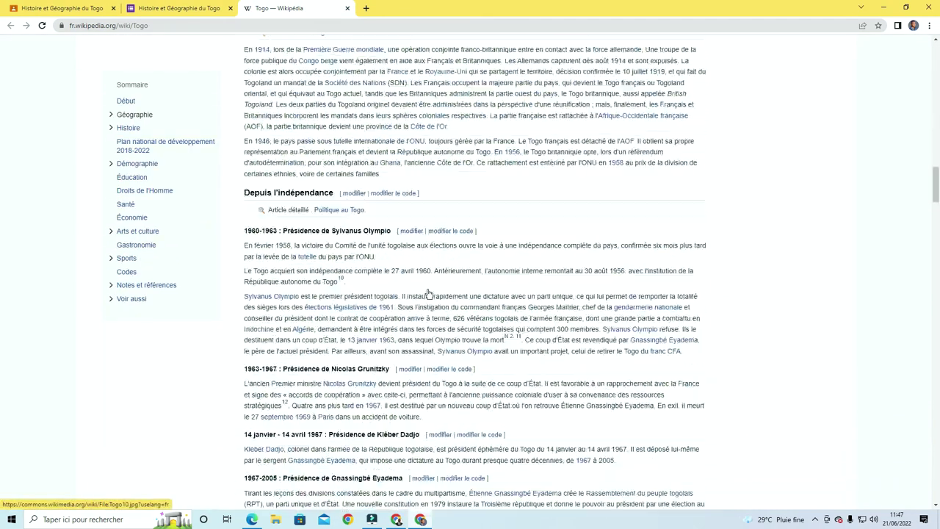
pyautogui.scroll(-2, 428, 294)
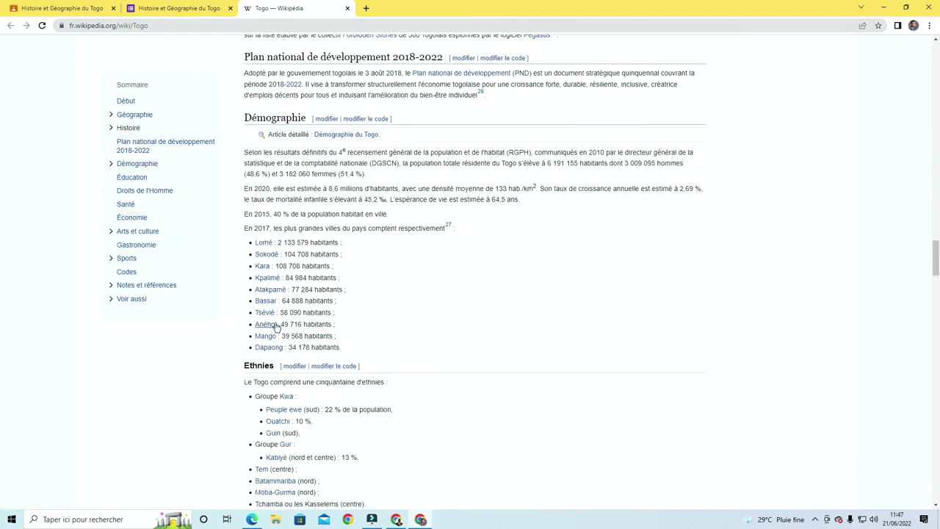
pyautogui.click(328, 322)
pyautogui.moveTo(328, 322); pyautogui.dragTo(255, 324)
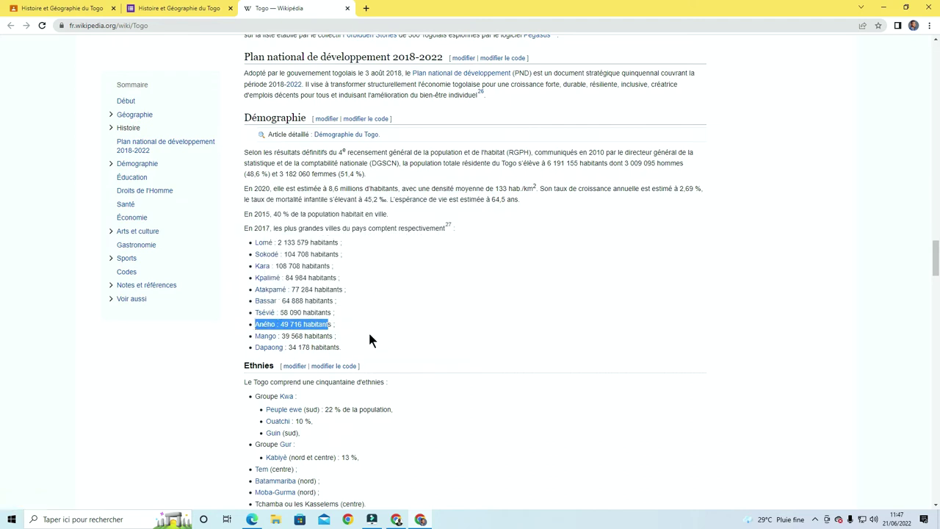
pyautogui.click(182, 9)
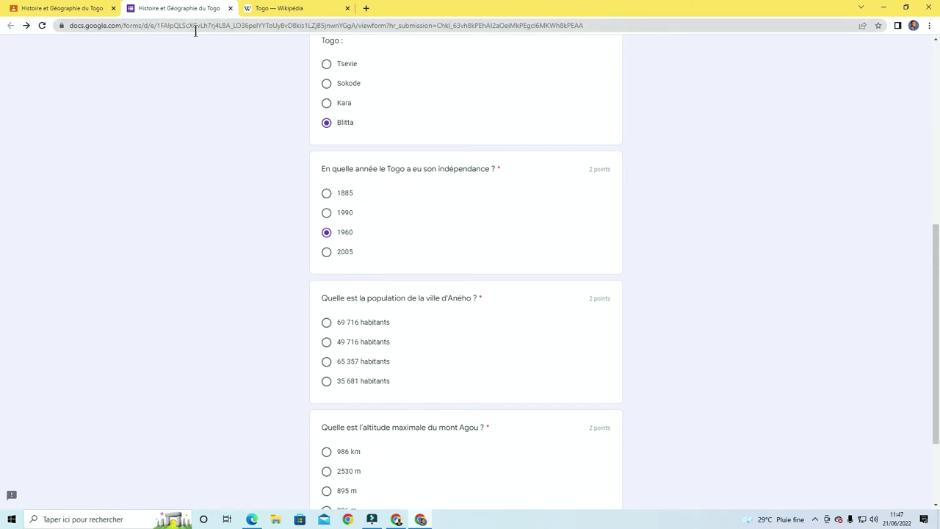
pyautogui.click(277, 10)
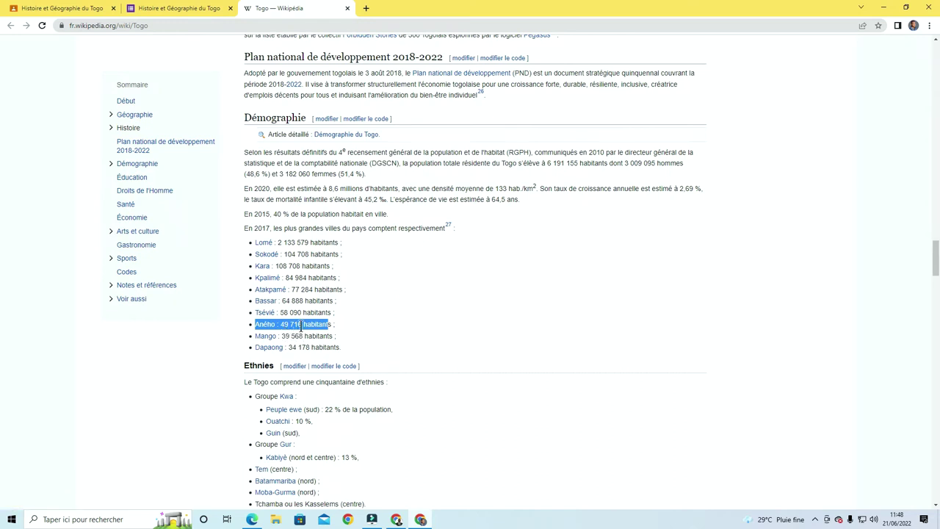
pyautogui.click(166, 8)
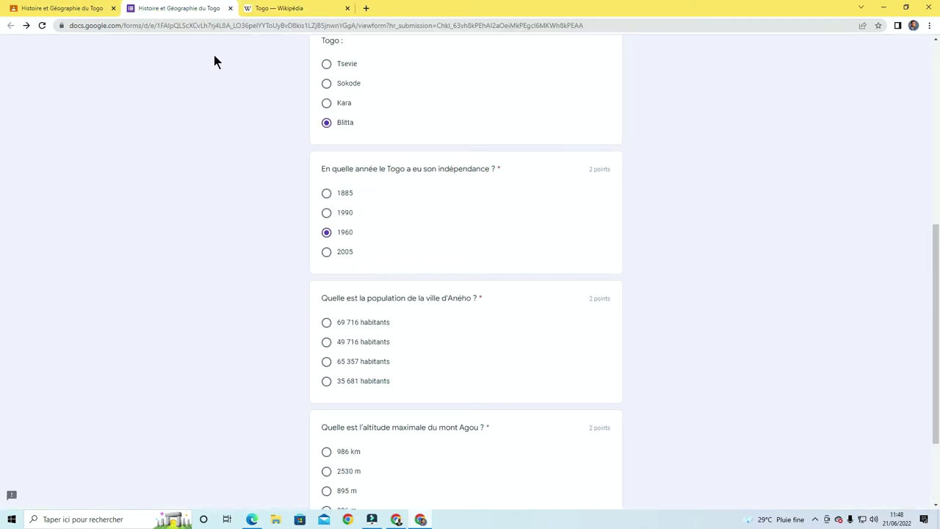
# Answer 49 716 habitants for Aného's population and 986 m for mont Agou's altitude
pyautogui.click(326, 342)
pyautogui.scroll(-2, 480, 321)
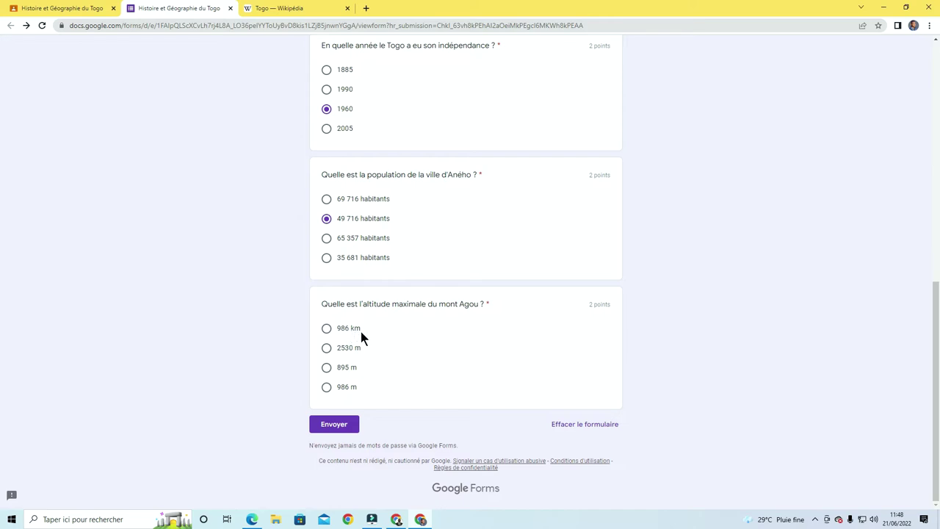
pyautogui.click(327, 387)
pyautogui.scroll(1, 435, 352)
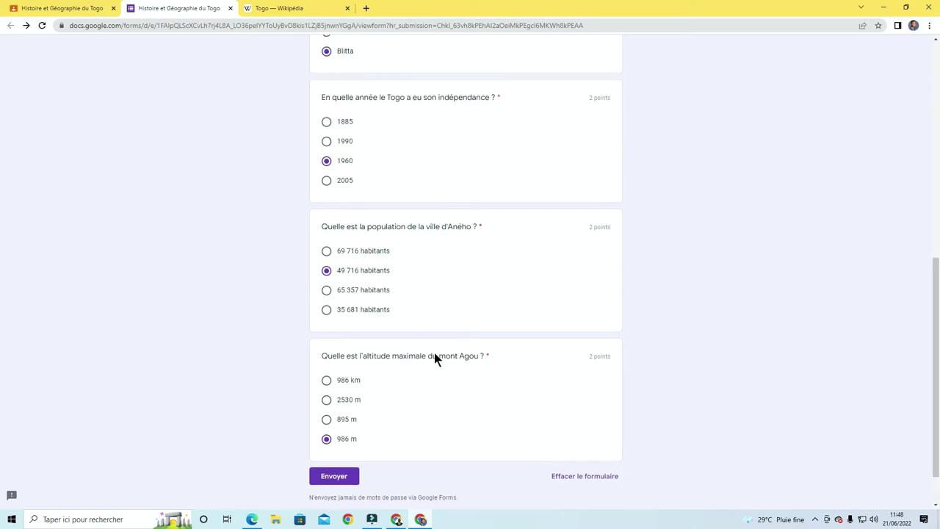
pyautogui.scroll(6, 434, 358)
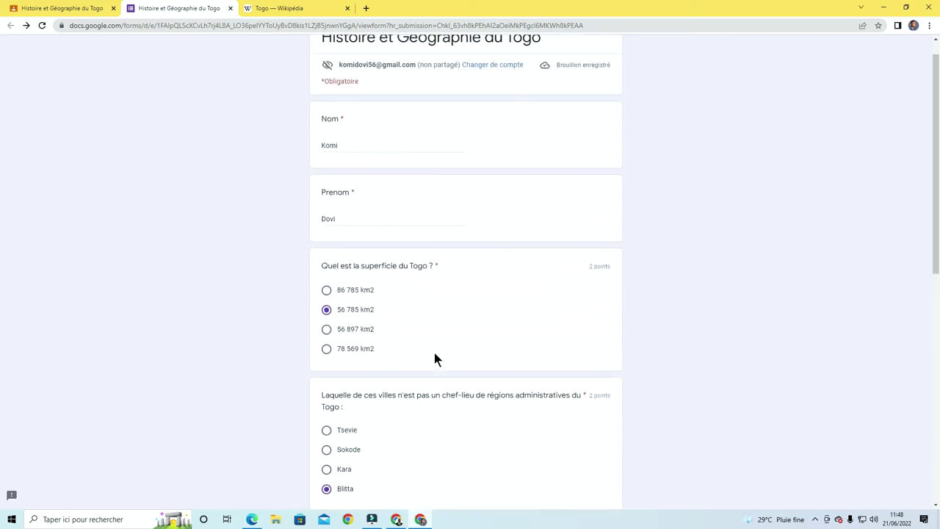
pyautogui.scroll(1, 435, 359)
pyautogui.scroll(-5, 434, 357)
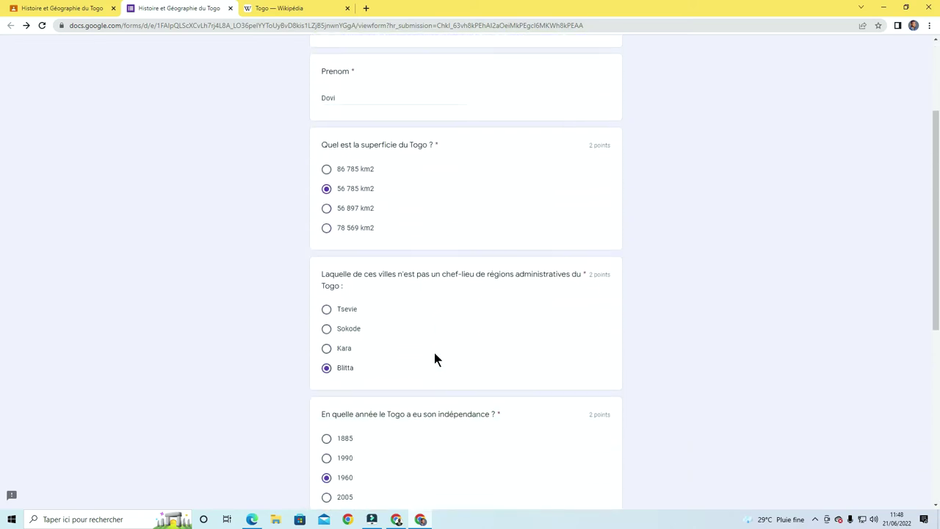
pyautogui.scroll(-2, 434, 358)
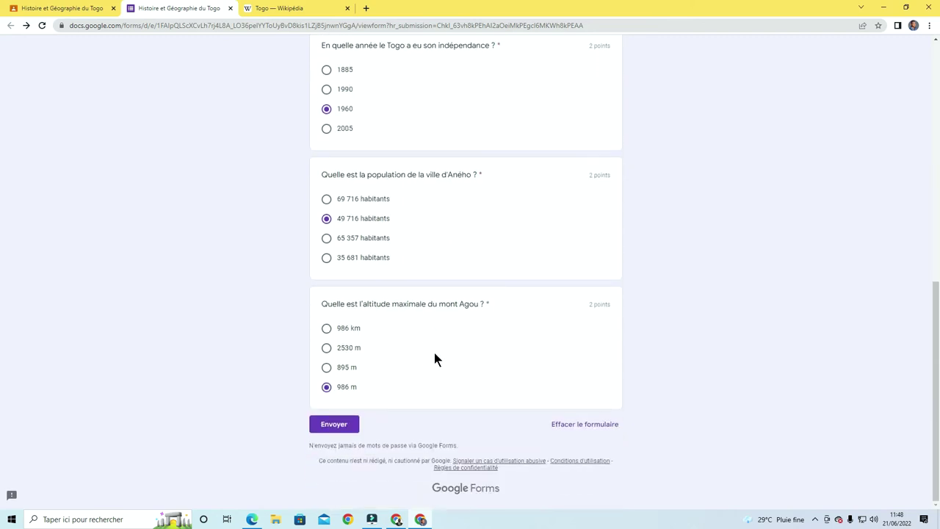
# Submit the quiz, view its 10/10 score, and close the score tab
pyautogui.click(343, 424)
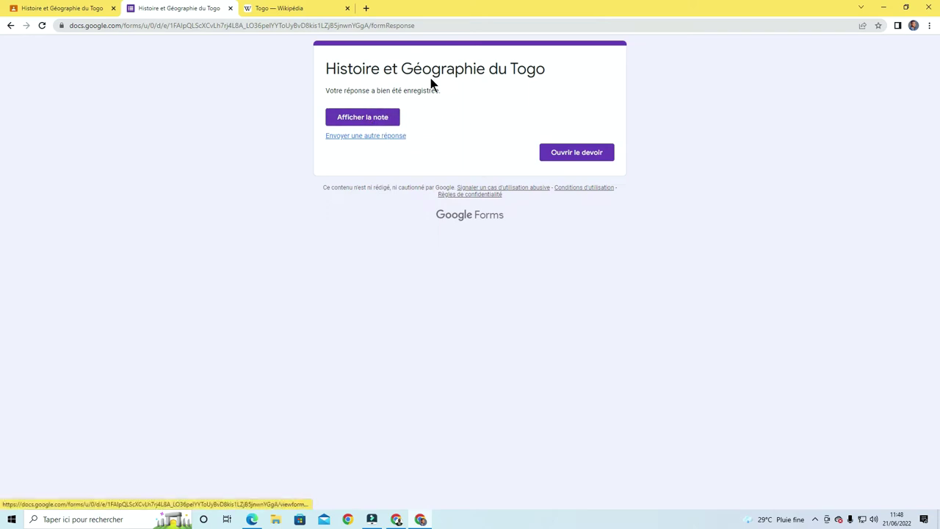
pyautogui.click(381, 121)
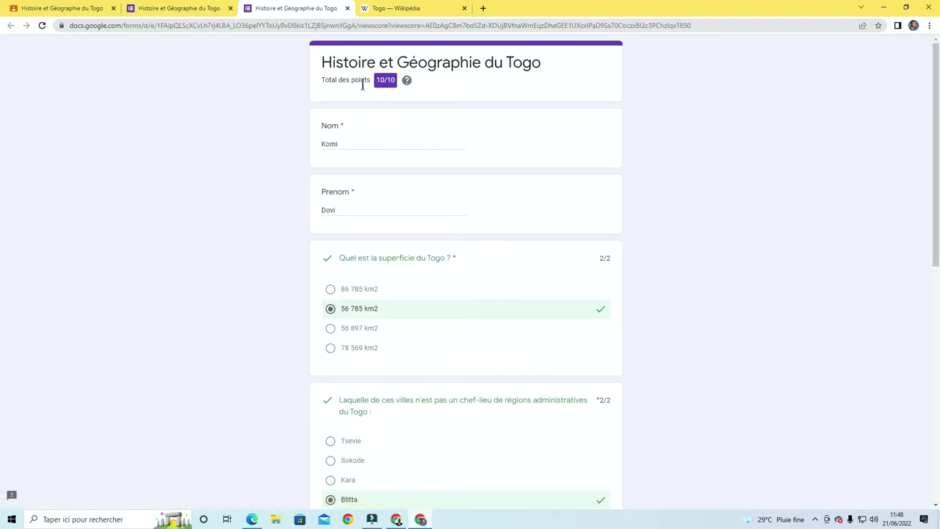
pyautogui.scroll(-7, 487, 172)
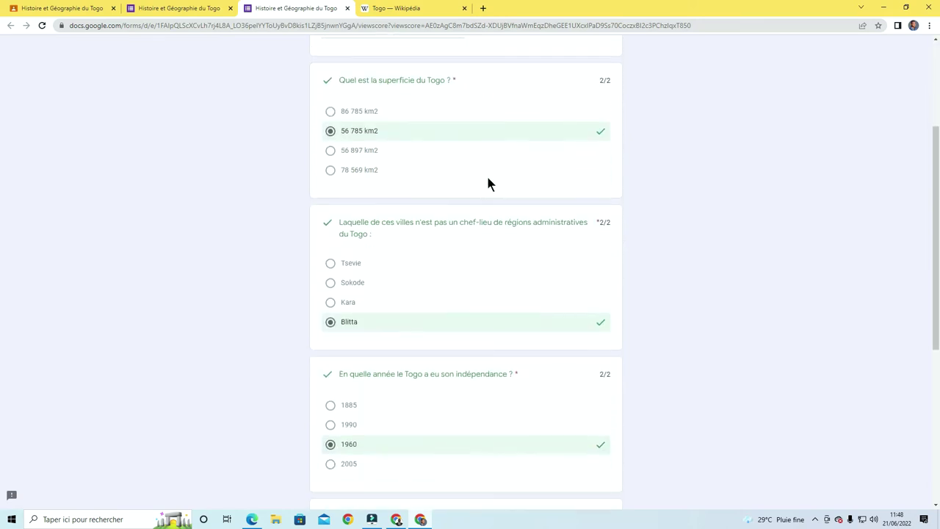
pyautogui.scroll(8, 492, 196)
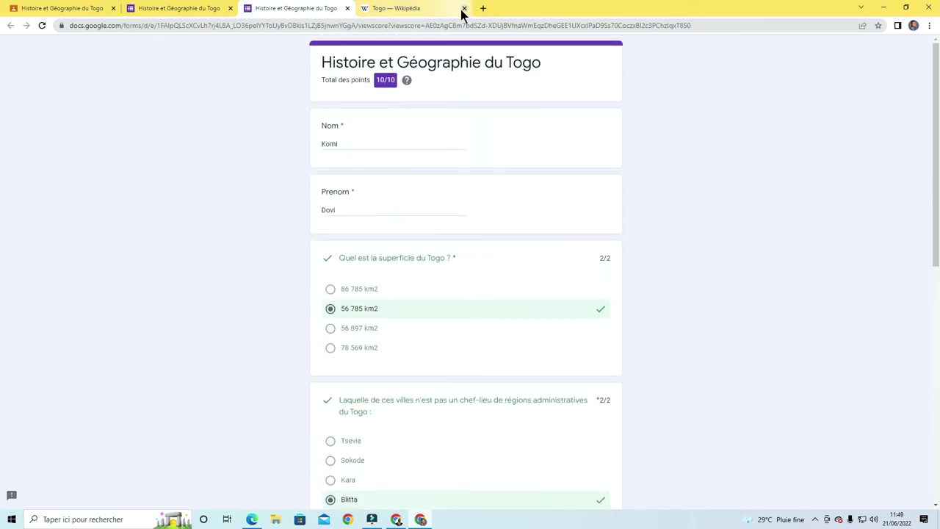
pyautogui.click(347, 9)
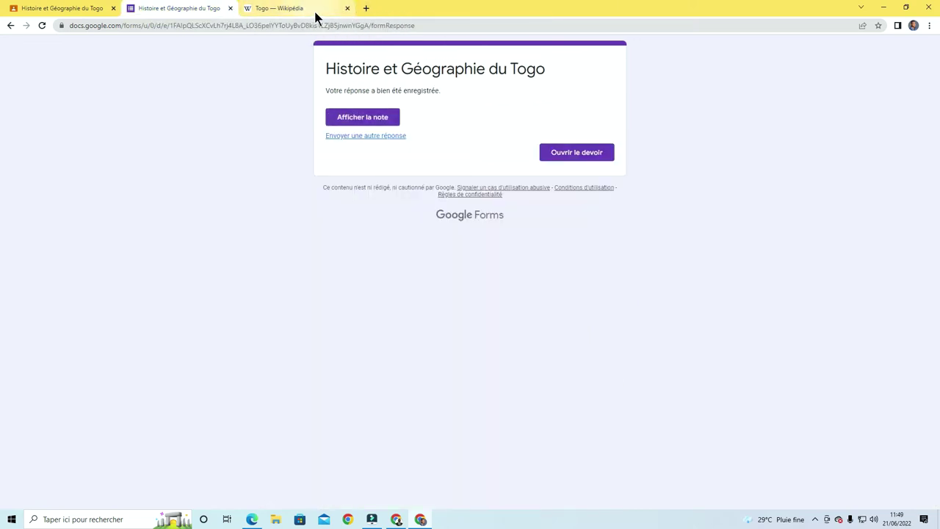
# Close the quiz form and Togo Wikipedia tabs
pyautogui.click(231, 8)
pyautogui.click(231, 8)
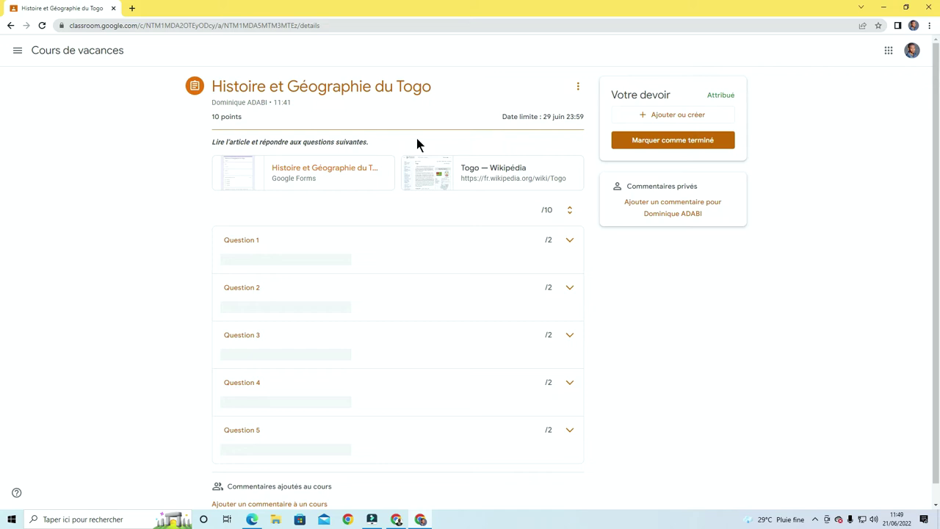
pyautogui.scroll(-1, 416, 138)
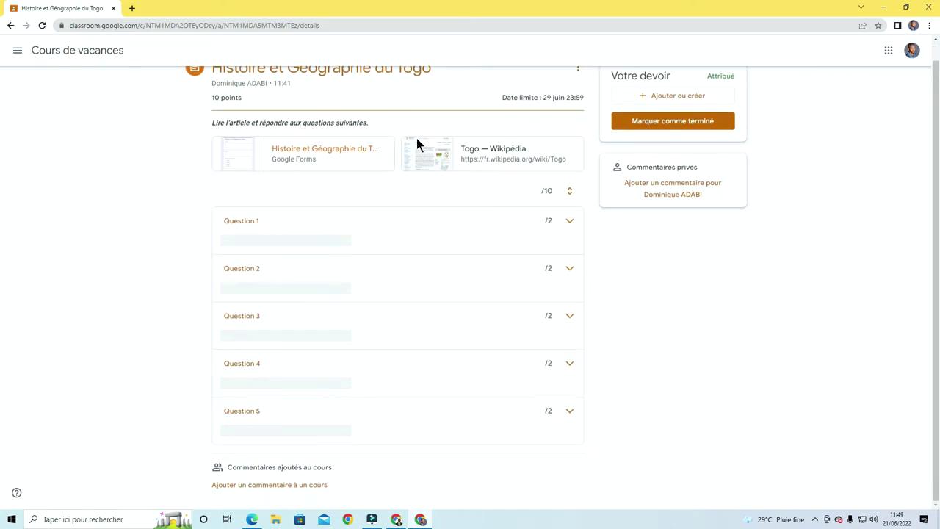
pyautogui.scroll(1, 416, 147)
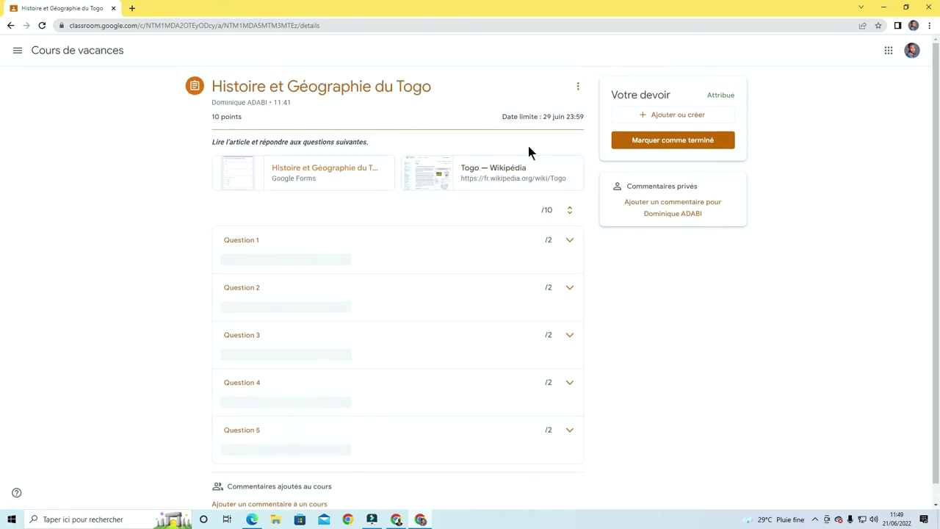
pyautogui.scroll(-1, 501, 234)
pyautogui.scroll(1, 497, 240)
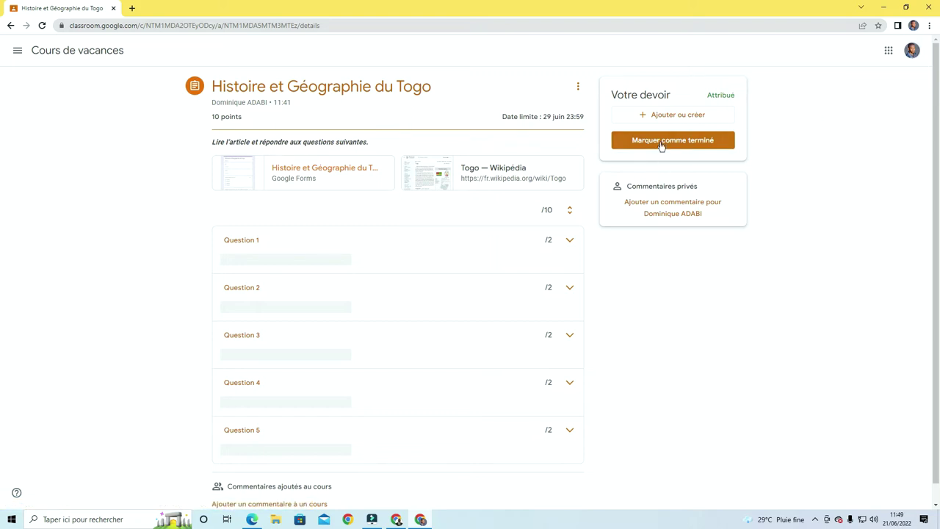
# Send the teacher the private comment 'Merci Monsieur'
pyautogui.click(673, 210)
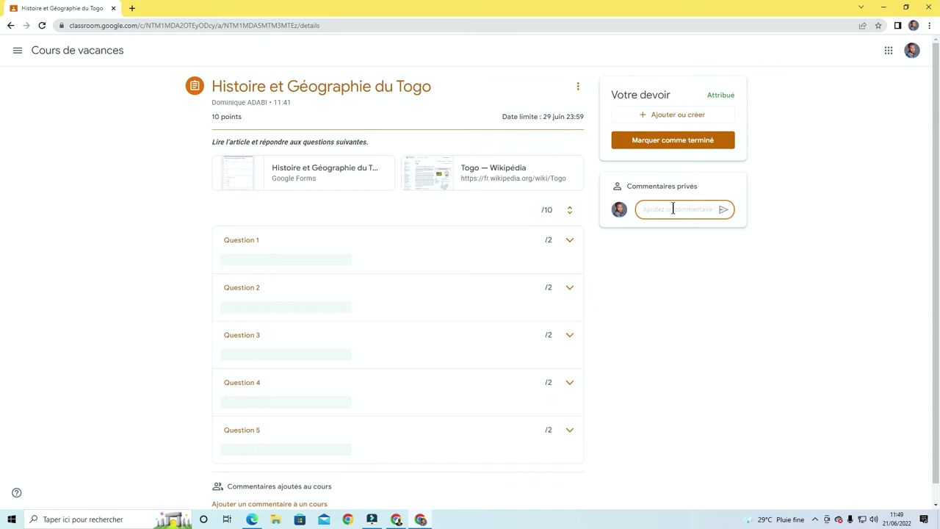
pyautogui.write('Merci Morsieur')
pyautogui.click(724, 210)
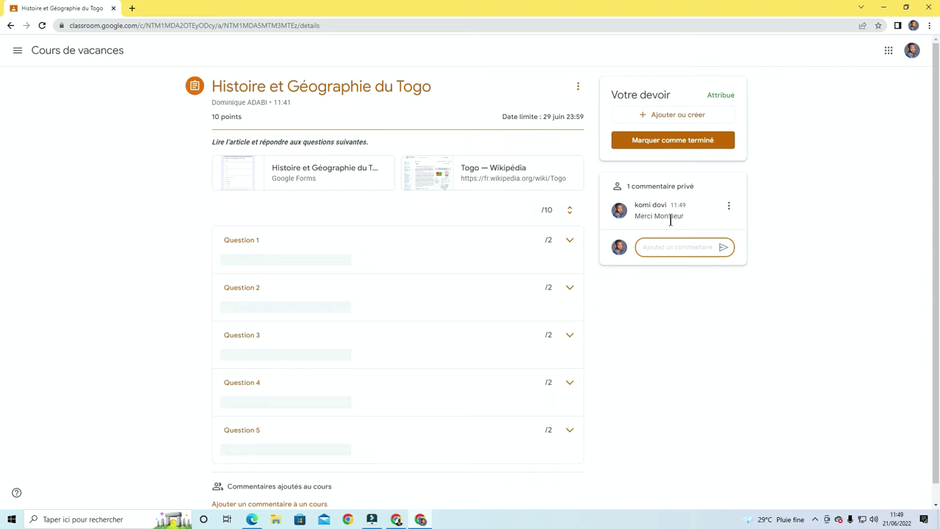
# Mark the Histoire et Géographie du Togo assignment as done and confirm it
pyautogui.click(669, 145)
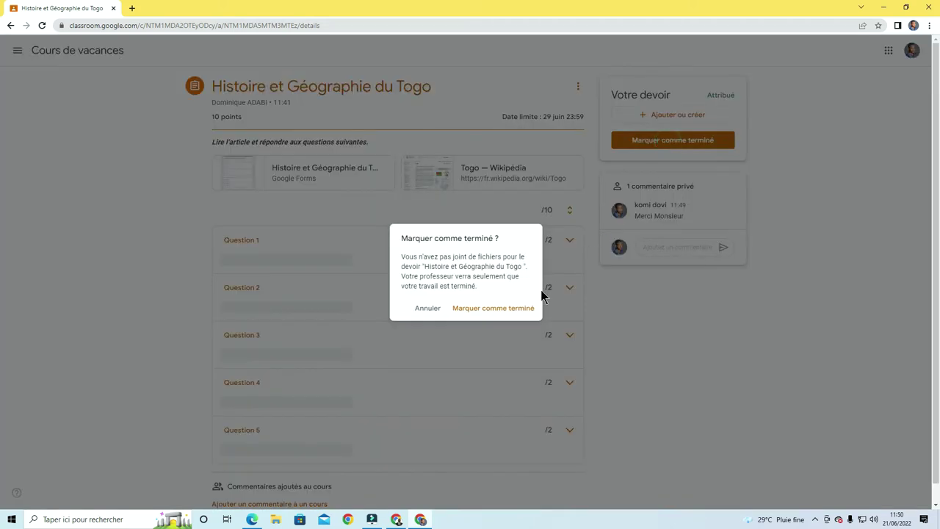
pyautogui.click(492, 309)
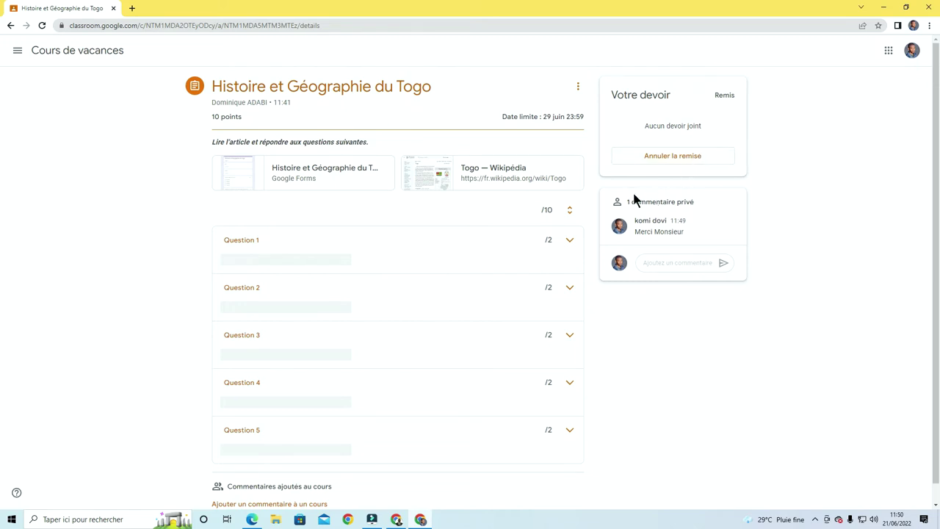
# Bring the teacher's Classroom window to full screen and refresh the course stream
pyautogui.click(884, 11)
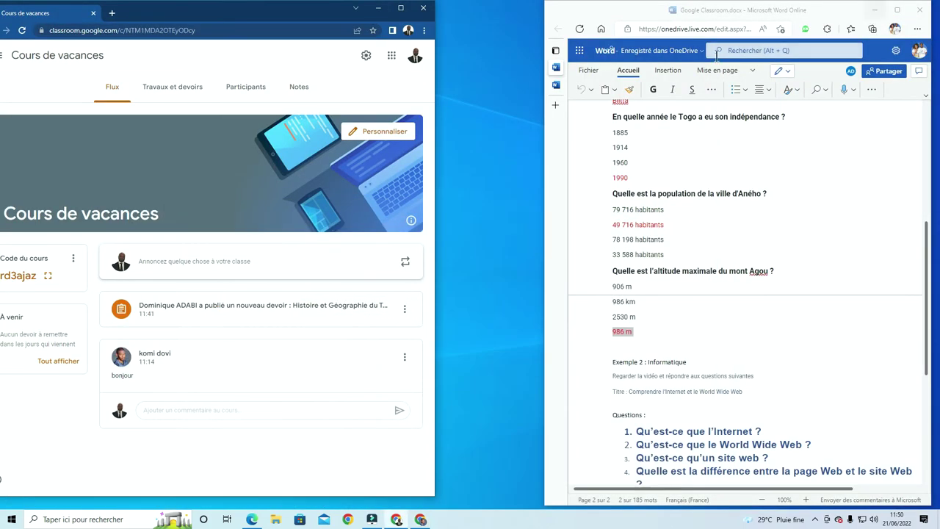
pyautogui.click(399, 9)
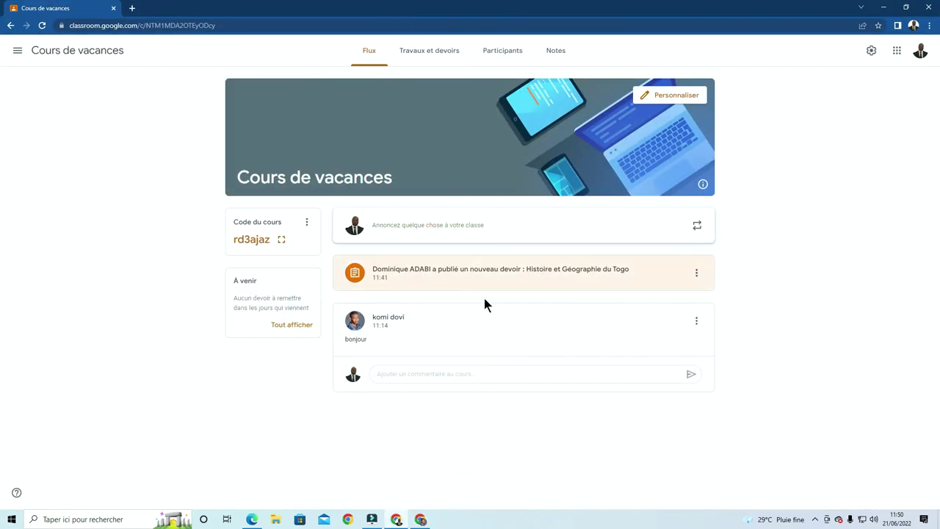
pyautogui.click(42, 26)
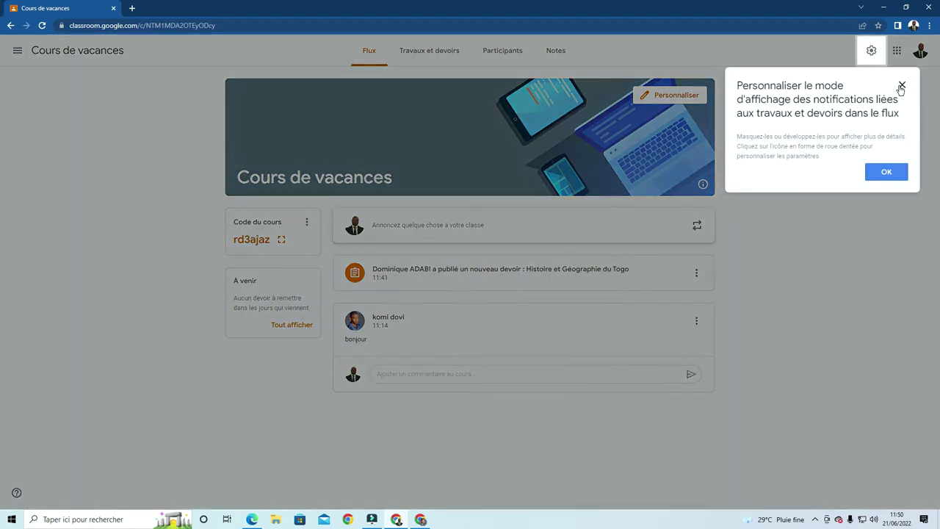
pyautogui.click(902, 84)
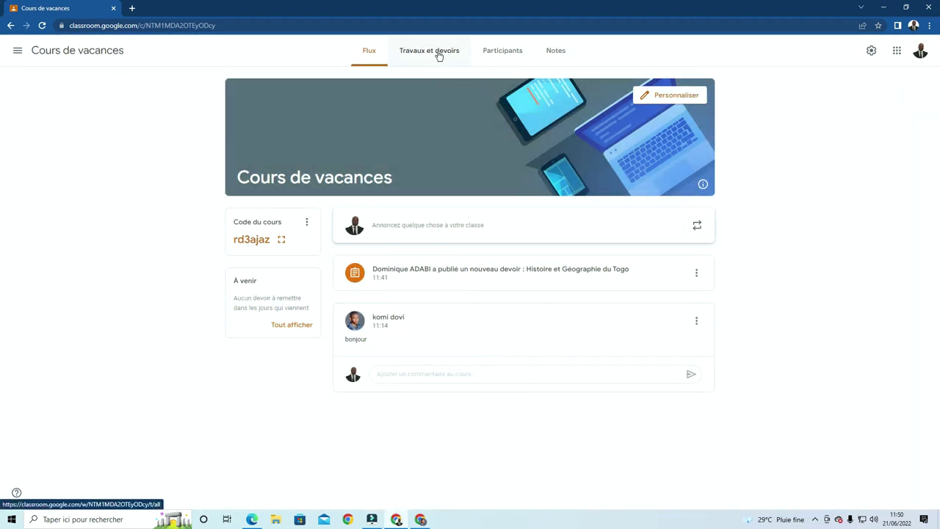
# On Travaux et devoirs, expand the Histoire et Géographie du Togo assignment
pyautogui.click(437, 59)
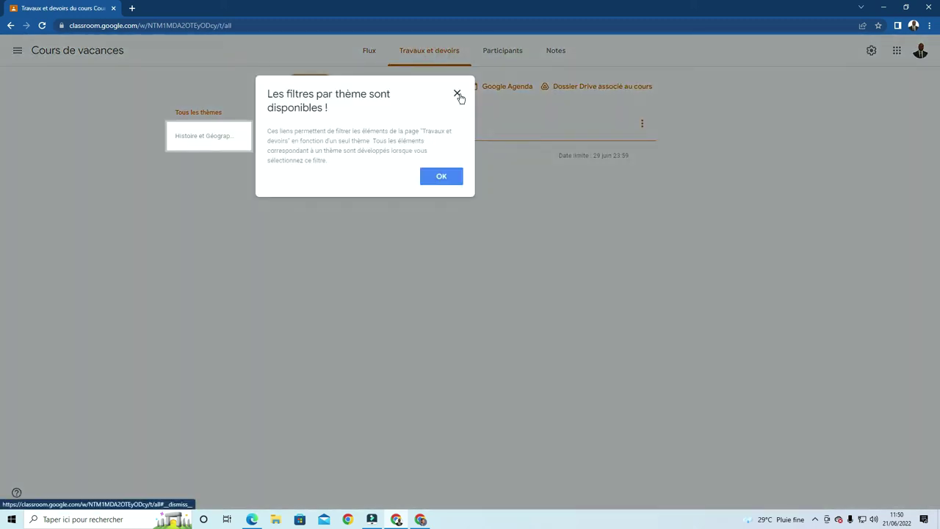
pyautogui.click(457, 95)
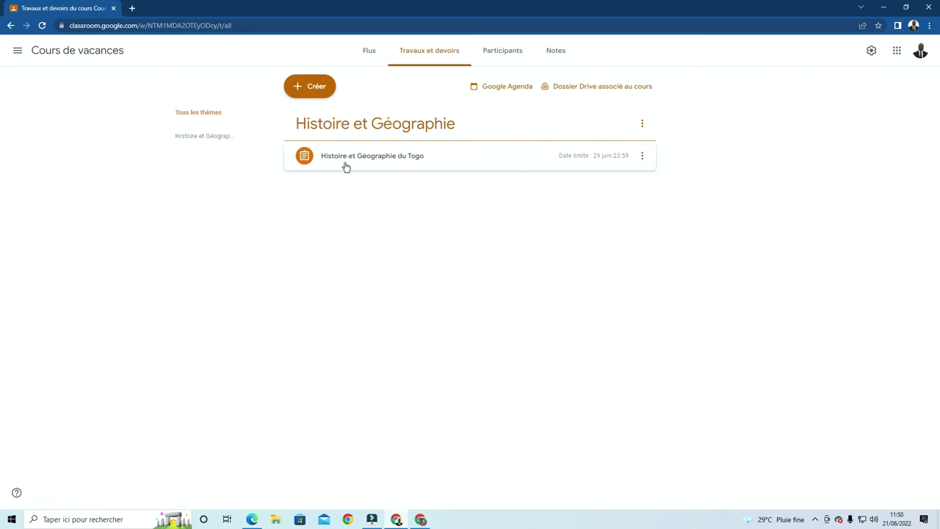
pyautogui.click(350, 163)
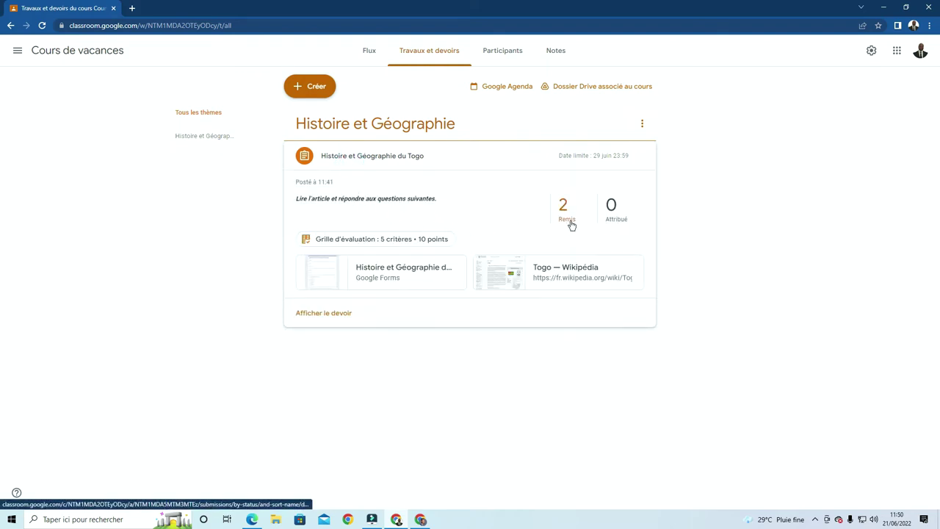
# Open the Togo assignment's Devoirs des élèves page and the Google apps list
pyautogui.click(327, 318)
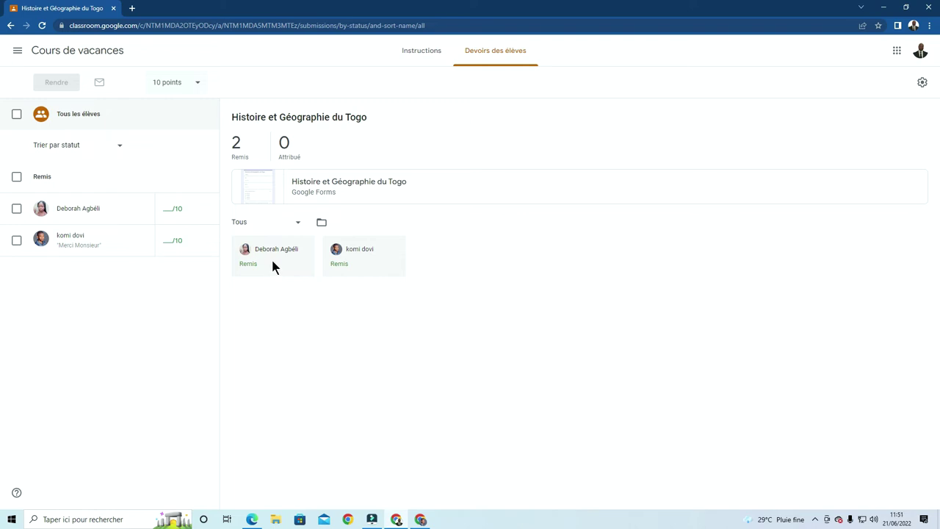
pyautogui.click(896, 52)
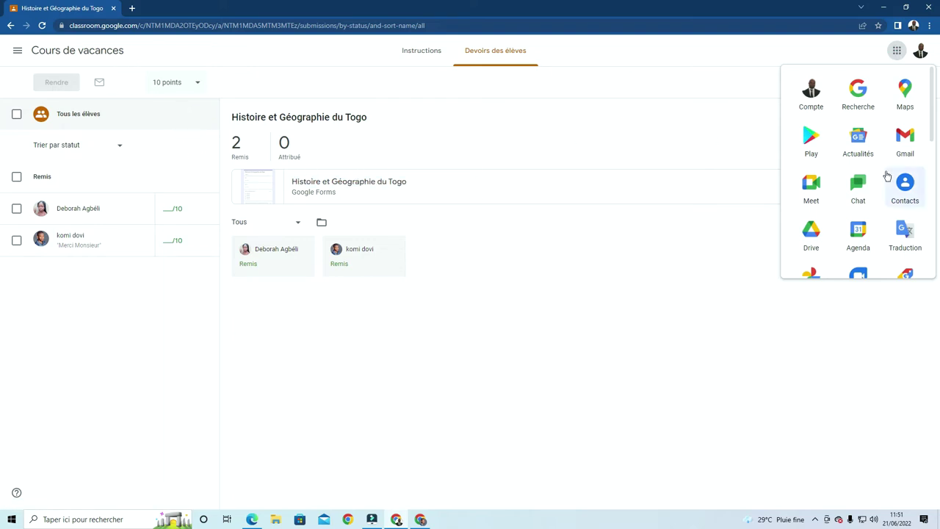
# Open the Histoire et Géographie du Togo form from Drive's Classroom › Cours de vacances folder
pyautogui.scroll(-3, 885, 178)
pyautogui.scroll(1, 885, 179)
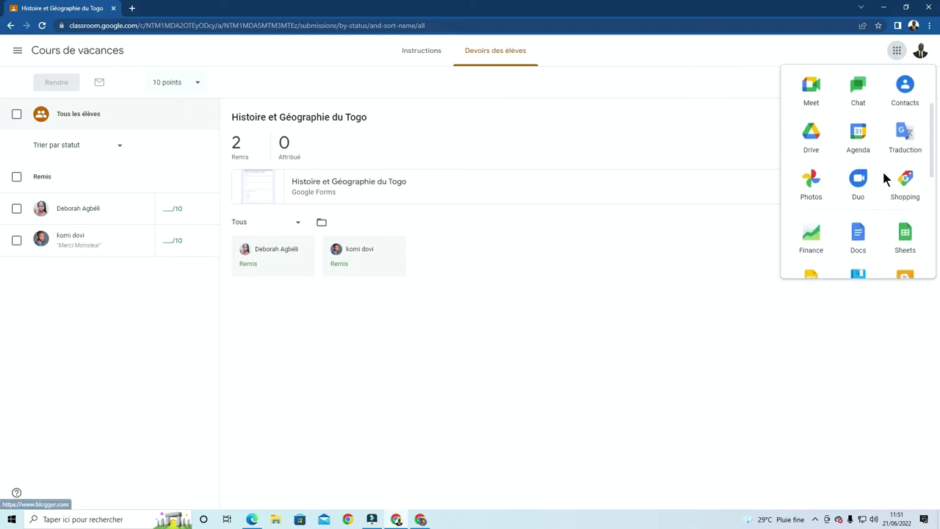
pyautogui.click(818, 149)
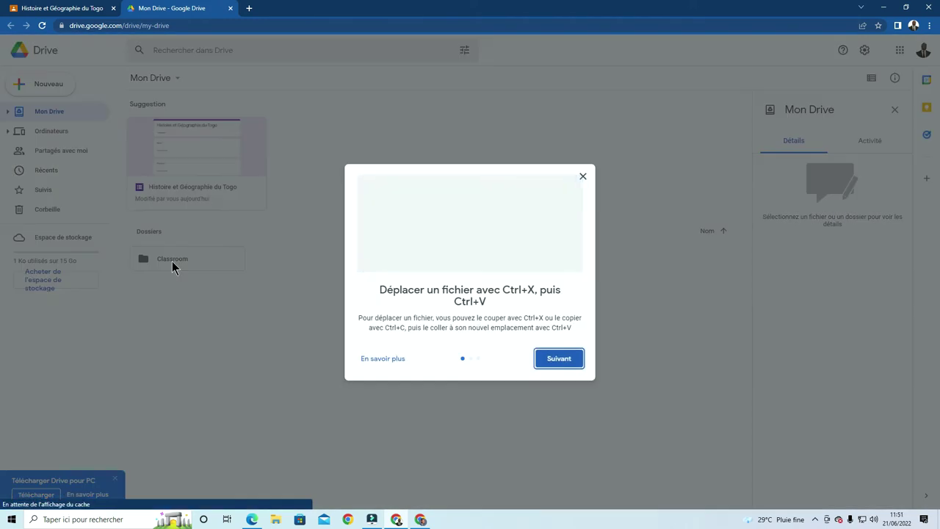
pyautogui.click(584, 177)
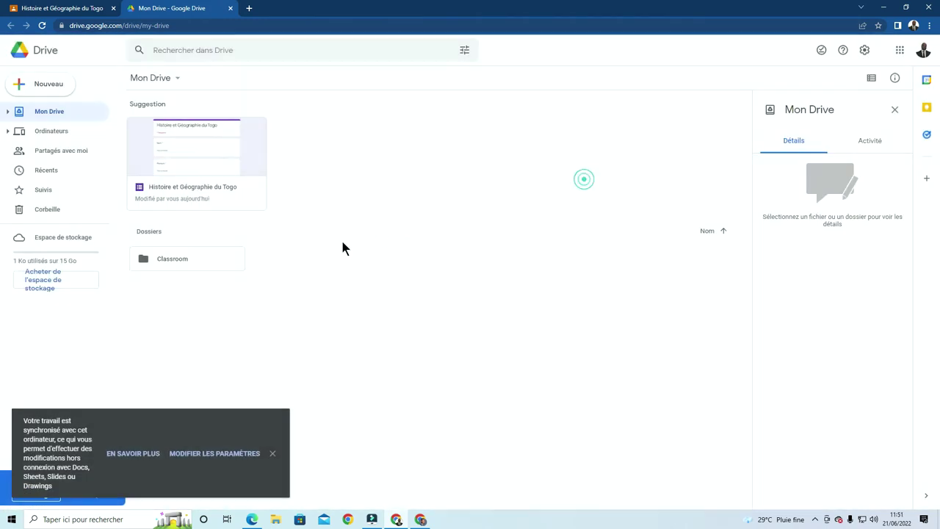
pyautogui.doubleClick(168, 260)
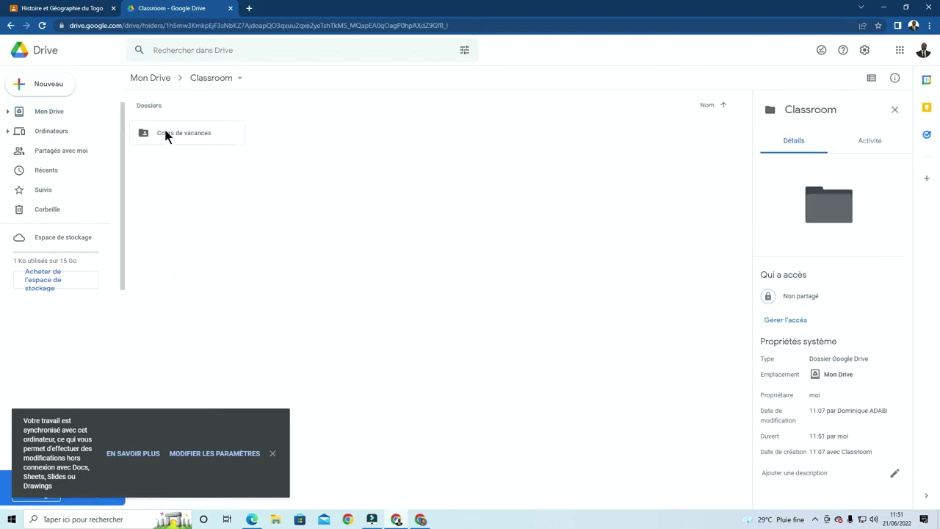
pyautogui.click(166, 130)
pyautogui.doubleClick(165, 130)
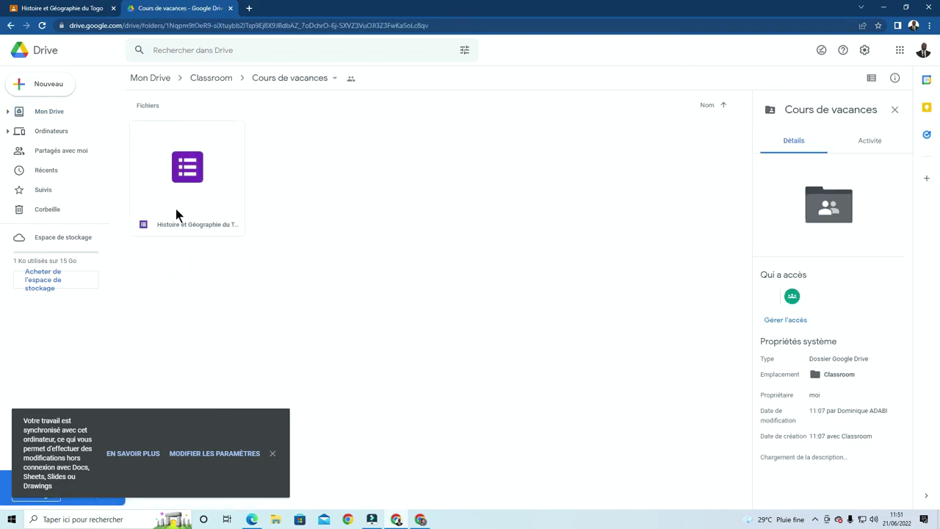
pyautogui.click(181, 169)
pyautogui.doubleClick(181, 168)
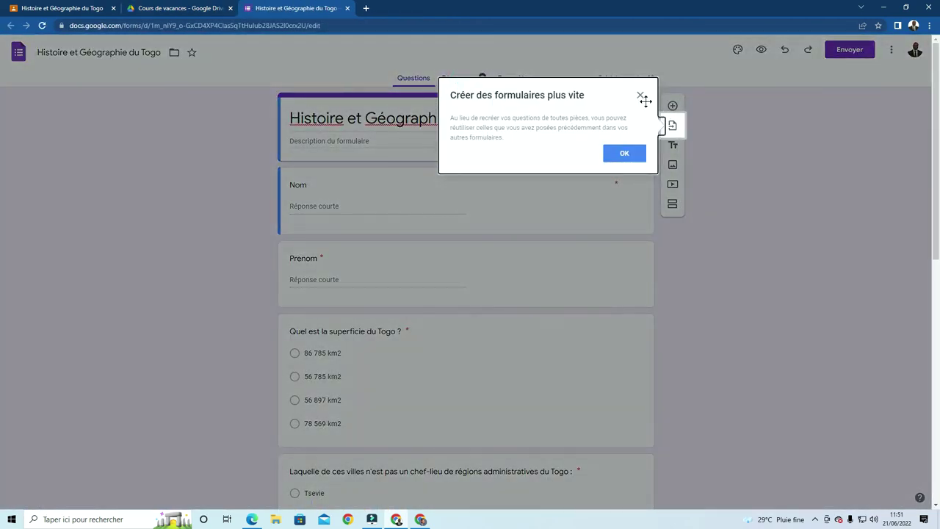
# Show the form's Réponses in Individuel view and review the first 10/10 response
pyautogui.click(642, 97)
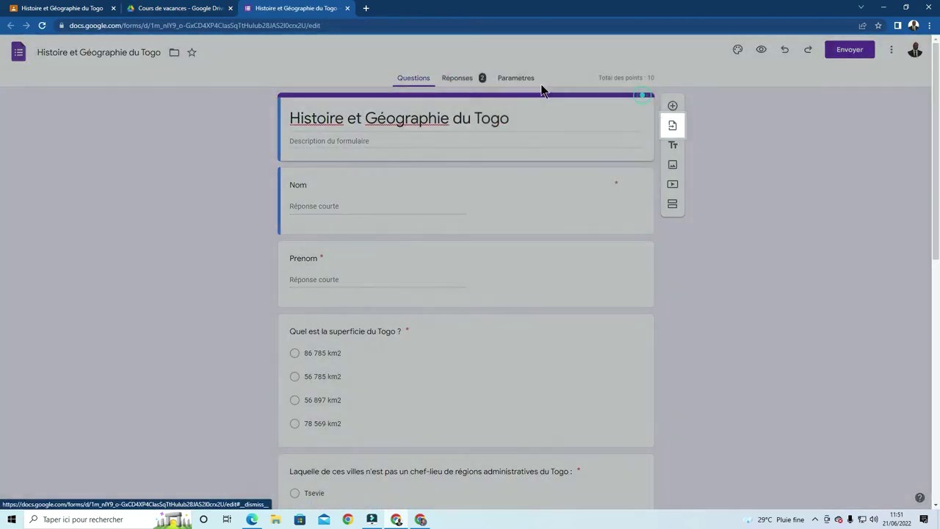
pyautogui.click(459, 78)
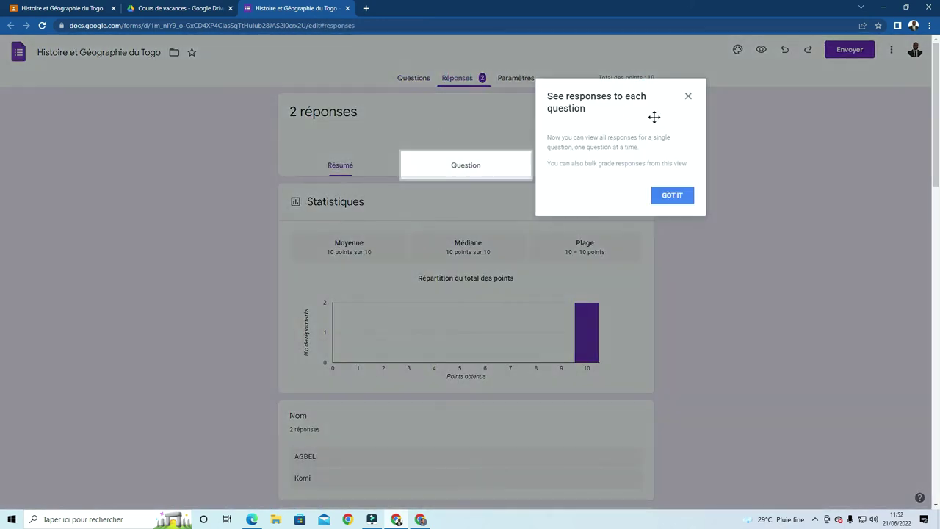
pyautogui.click(688, 95)
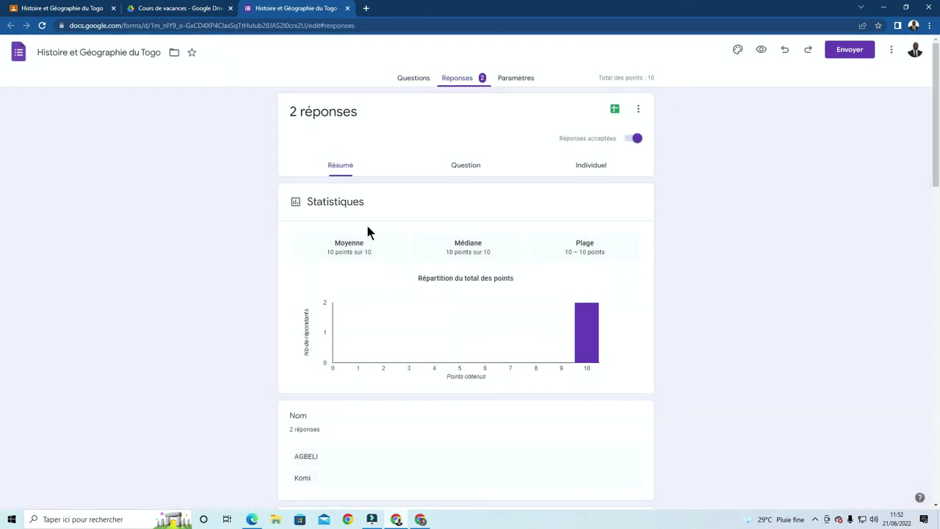
pyautogui.scroll(-1, 367, 231)
pyautogui.scroll(1, 368, 231)
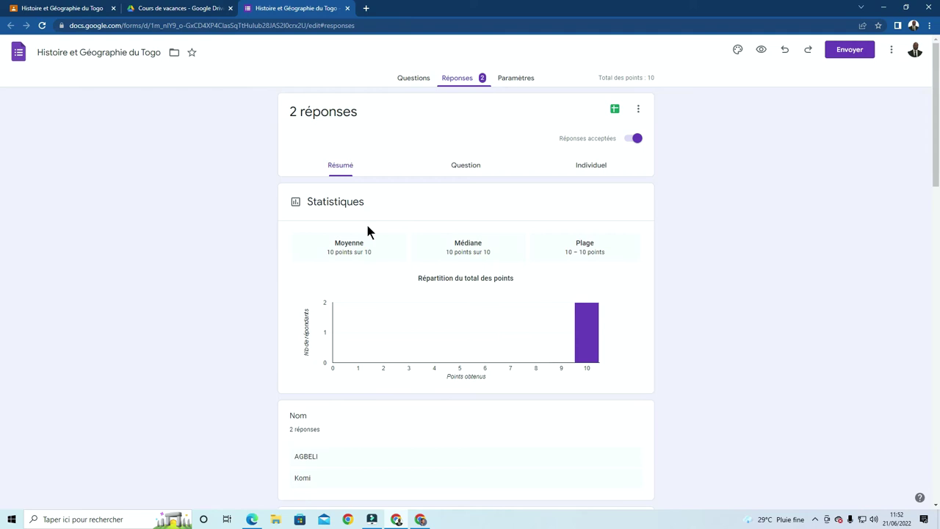
pyautogui.click(588, 168)
pyautogui.scroll(-1, 429, 216)
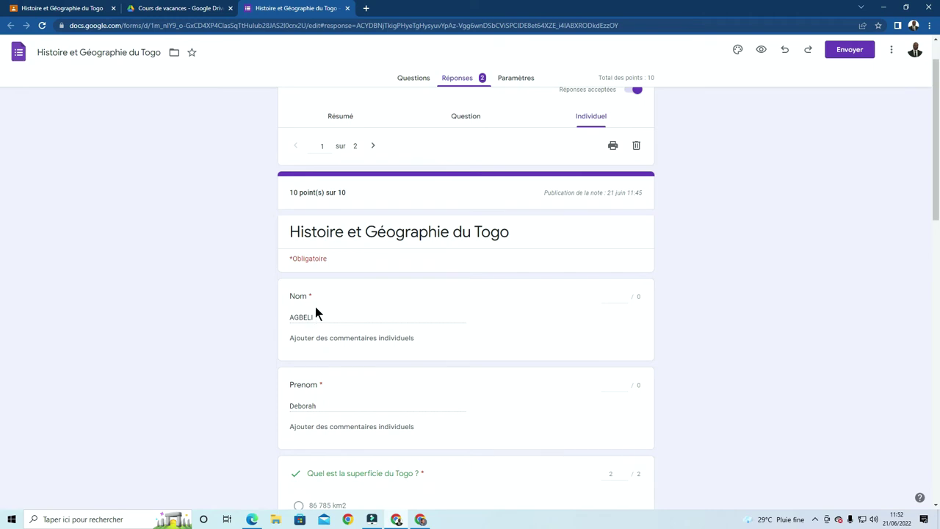
pyautogui.scroll(-1, 324, 305)
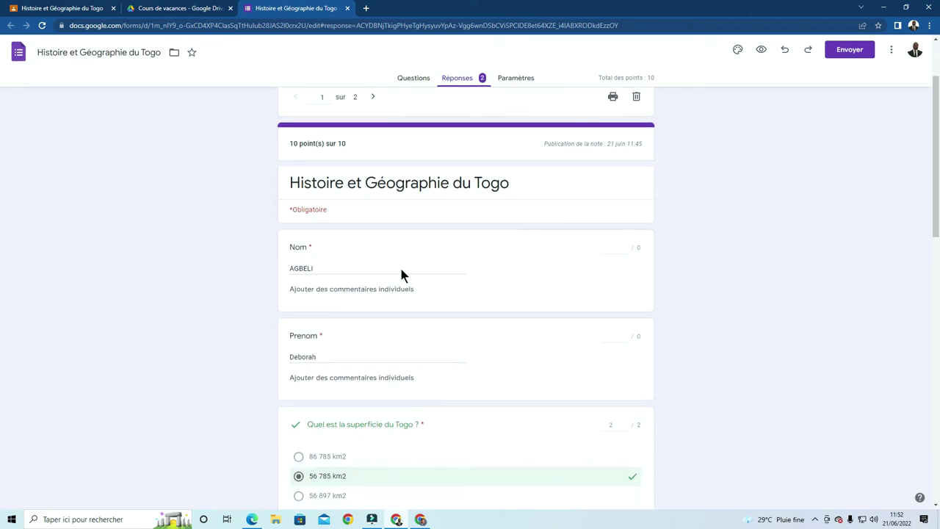
pyautogui.scroll(-2, 401, 274)
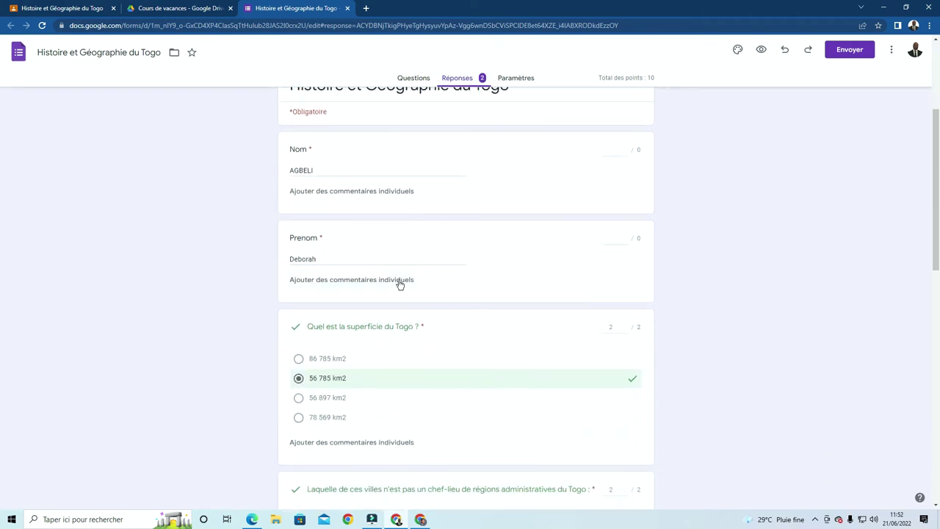
pyautogui.scroll(-5, 439, 321)
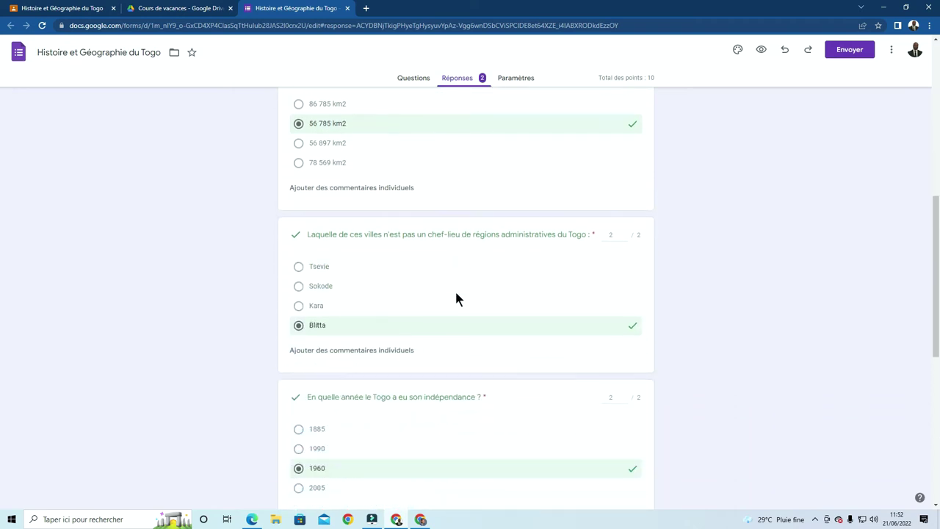
pyautogui.scroll(-8, 455, 298)
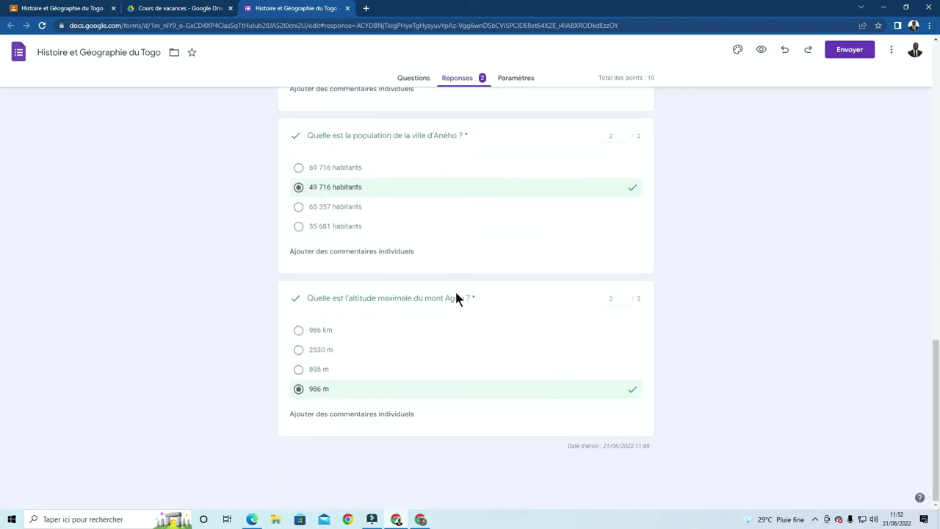
pyautogui.scroll(9, 563, 417)
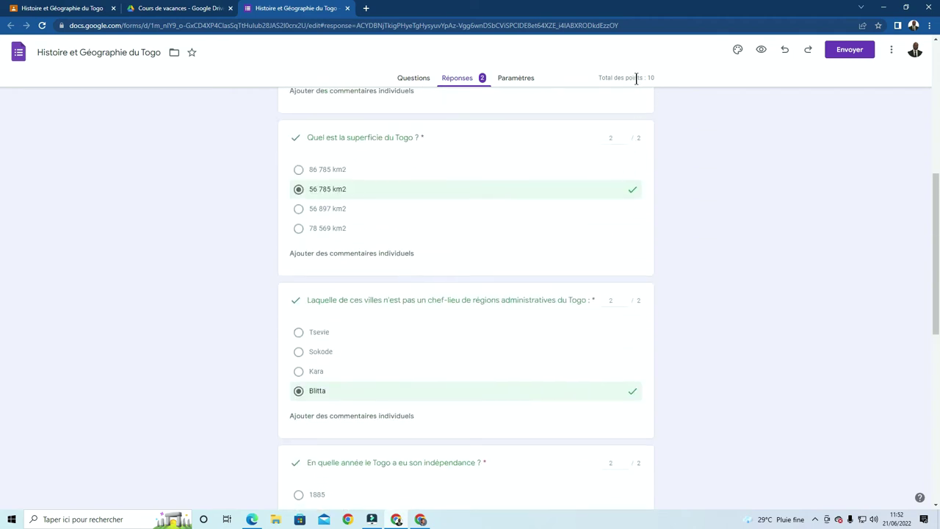
pyautogui.scroll(5, 636, 79)
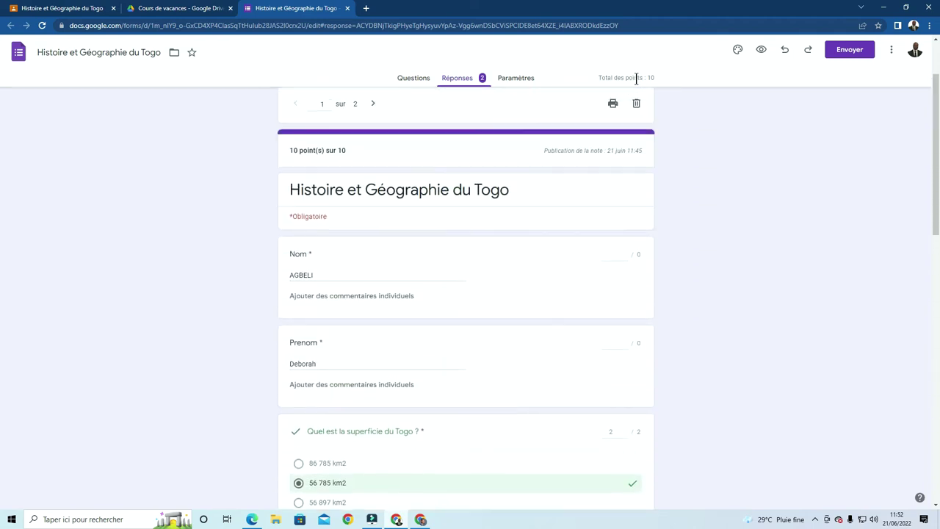
pyautogui.scroll(2, 636, 80)
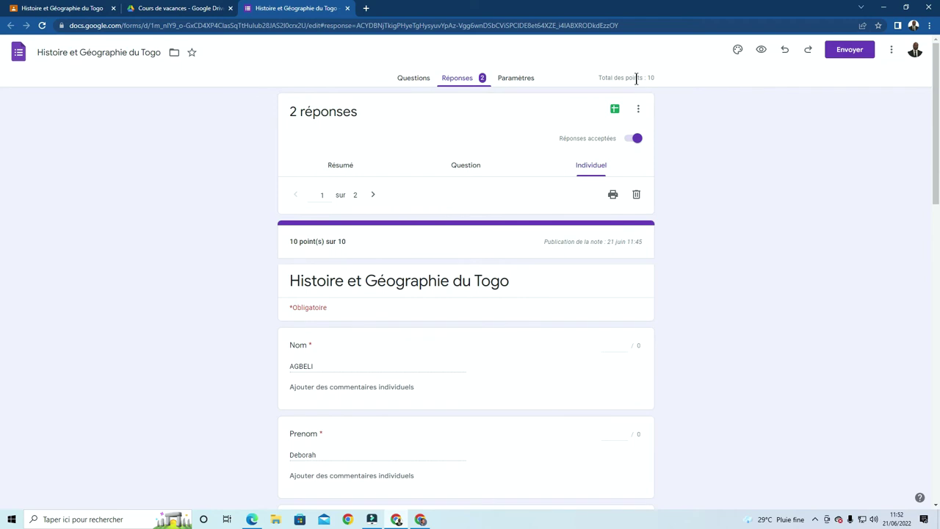
# Review the second 10/10 response, then close the form tab
pyautogui.click(373, 194)
pyautogui.scroll(-1, 412, 278)
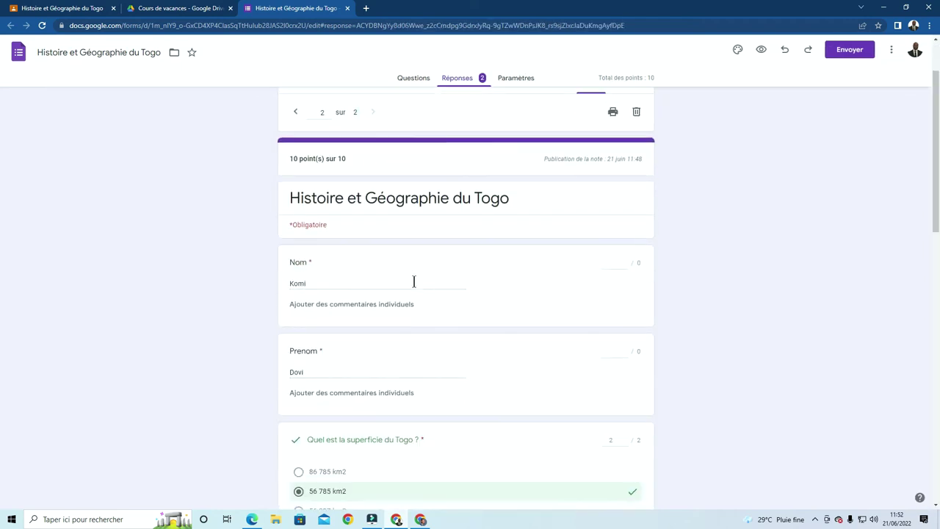
pyautogui.scroll(-6, 388, 326)
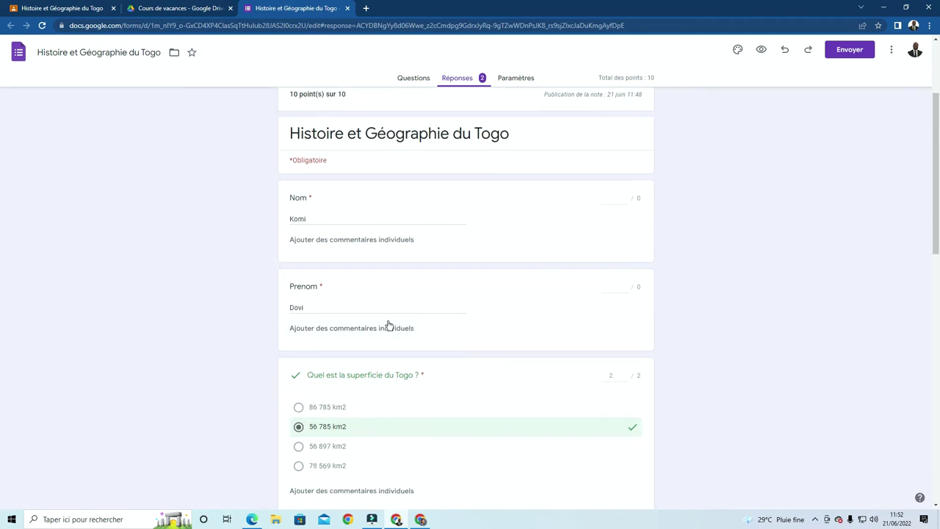
pyautogui.scroll(-4, 390, 326)
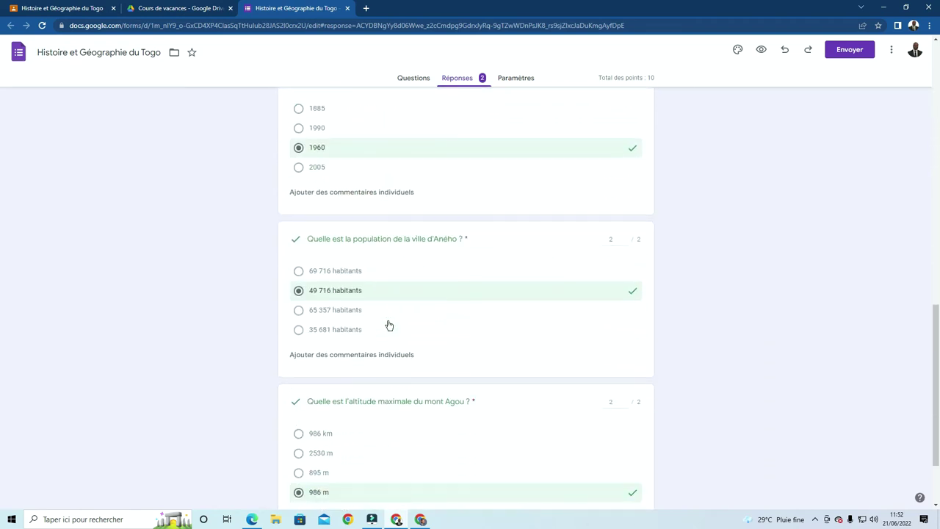
pyautogui.scroll(5, 389, 326)
pyautogui.scroll(7, 390, 326)
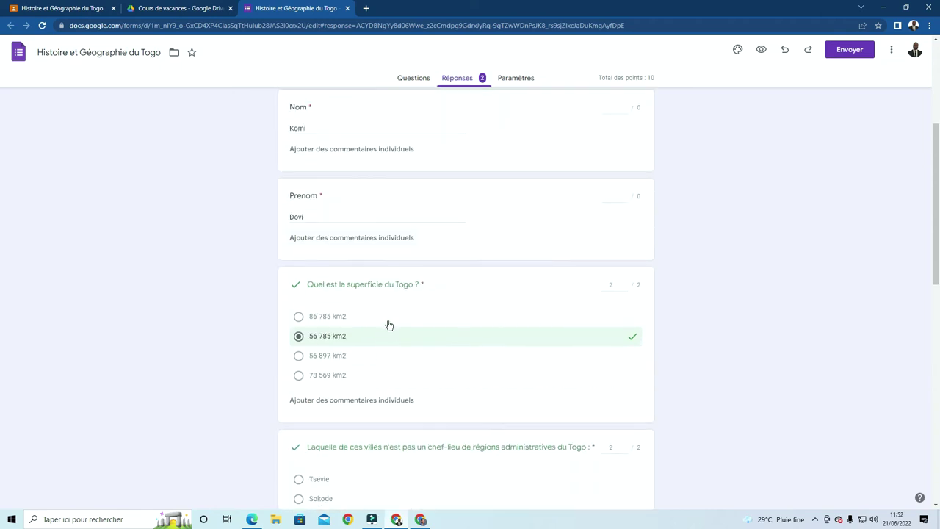
pyautogui.click(348, 8)
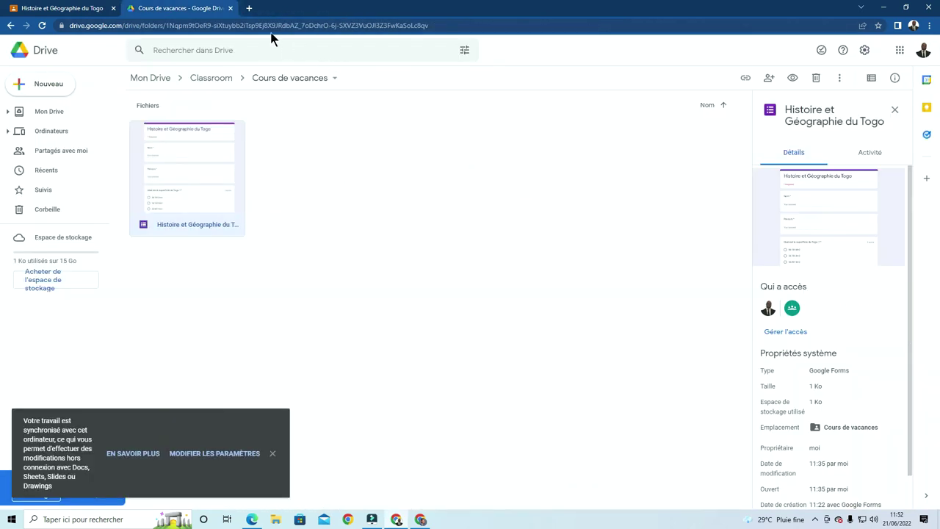
# Close the Drive tab and open the first student's submission for grading
pyautogui.click(230, 8)
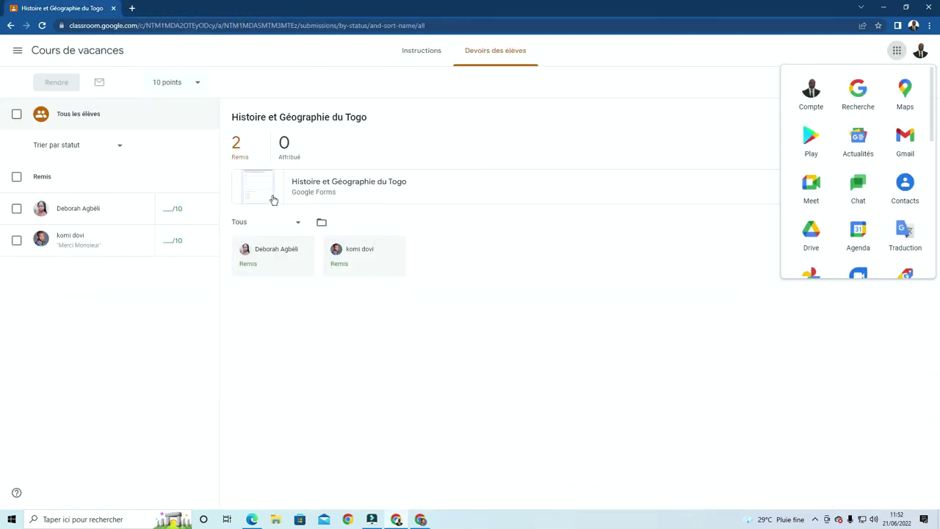
pyautogui.click(78, 209)
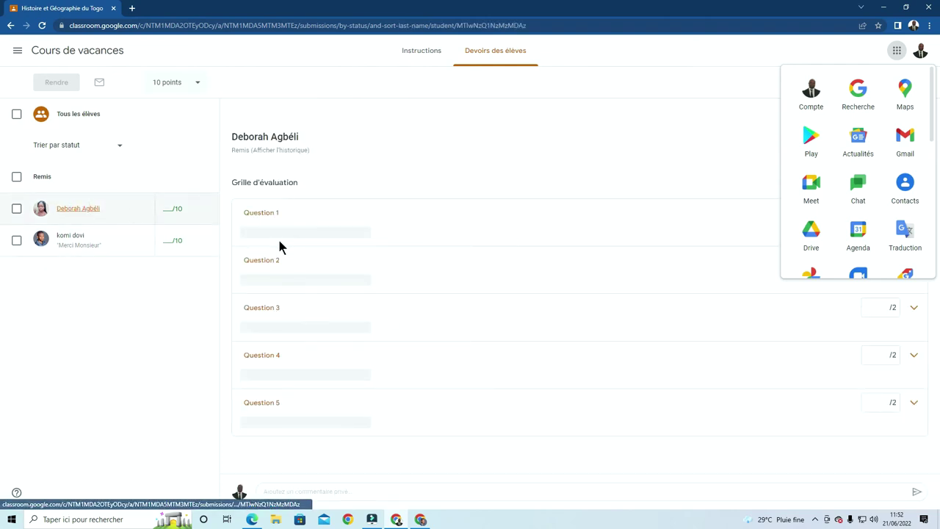
pyautogui.click(890, 48)
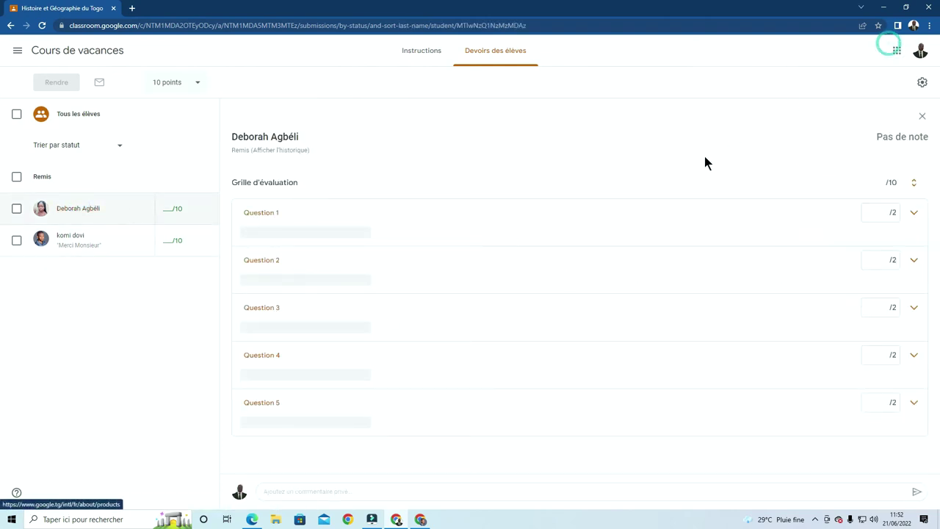
# Score Questions 1–5 of the rubric at 2 points each
pyautogui.click(887, 213)
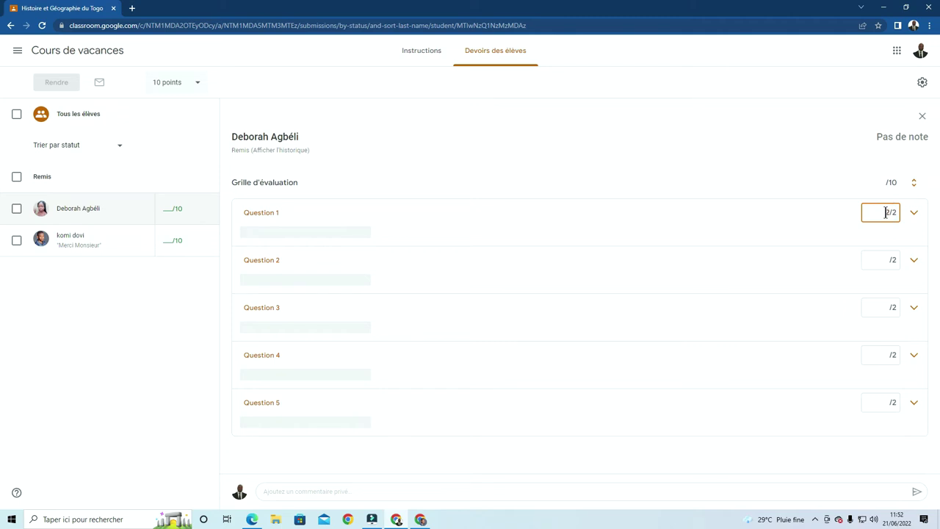
pyautogui.write('2')
pyautogui.click(888, 259)
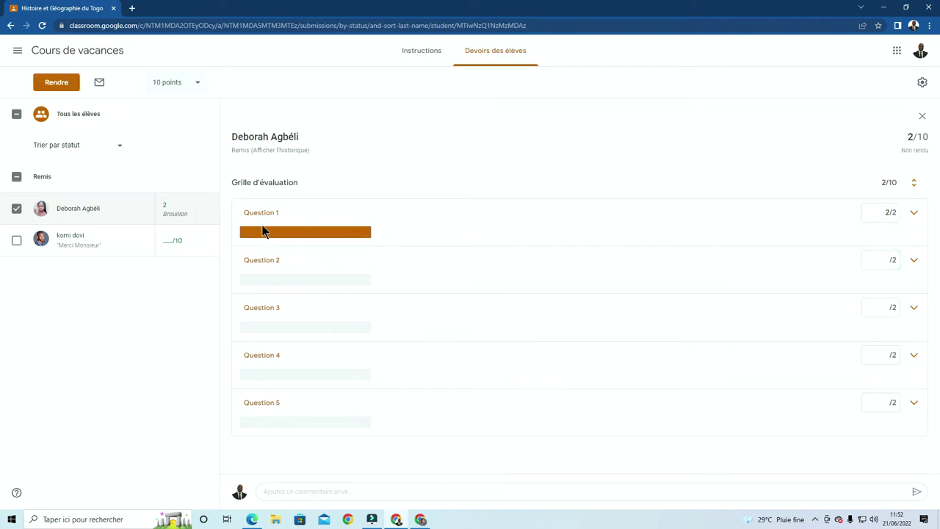
pyautogui.click(888, 262)
pyautogui.write('2')
pyautogui.click(879, 309)
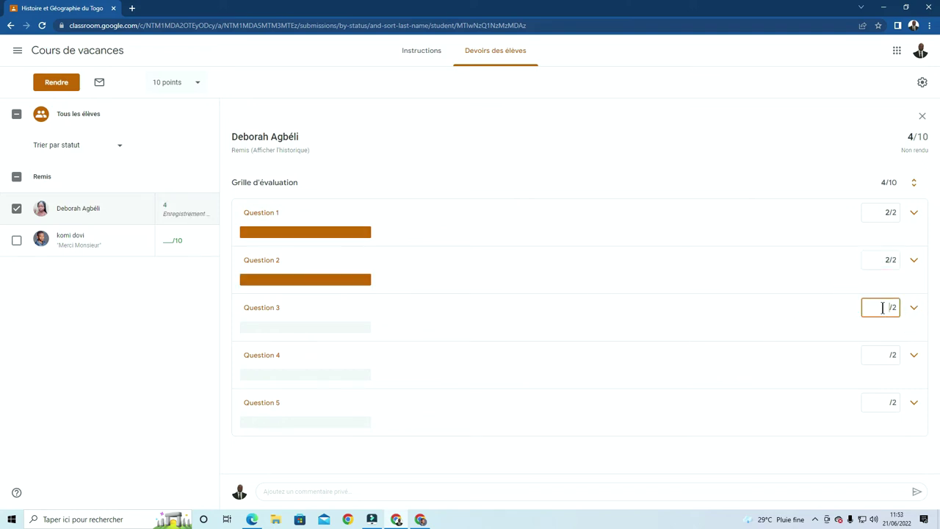
pyautogui.write('2')
pyautogui.click(888, 353)
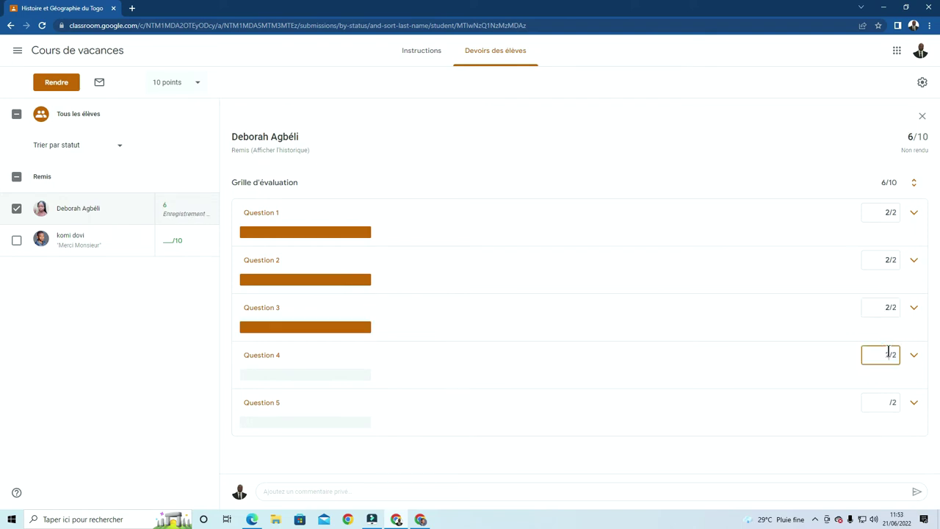
pyautogui.write('2')
pyautogui.click(889, 403)
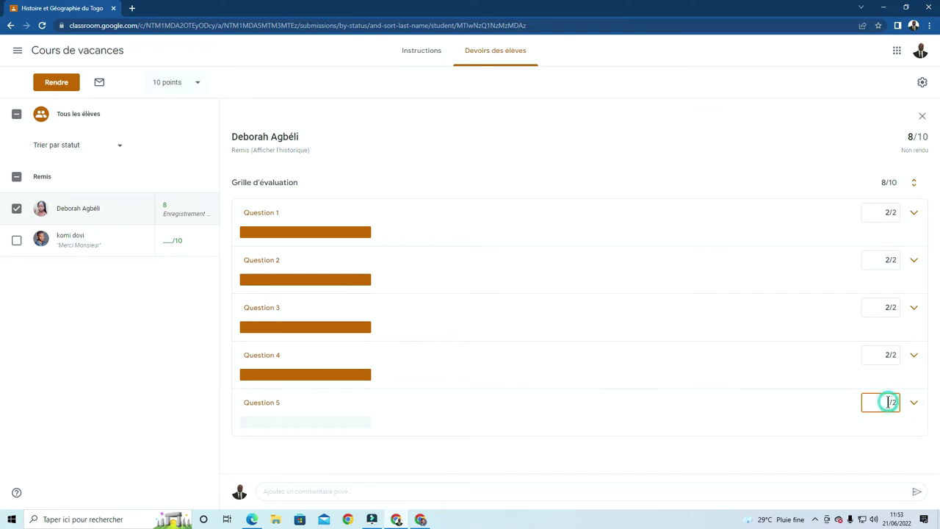
pyautogui.write('2')
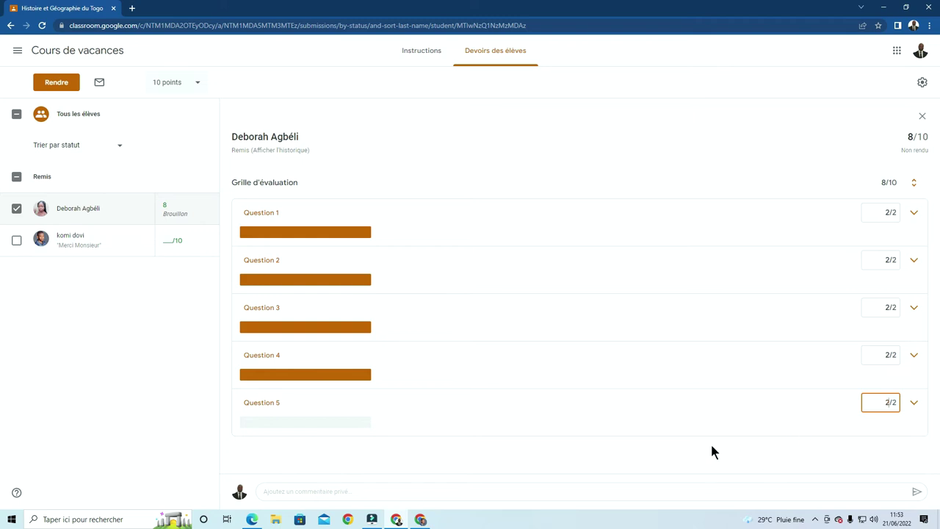
pyautogui.click(681, 446)
# Post the private comment 'Bien fait!' on the first student's 10/10 submission
pyautogui.click(366, 493)
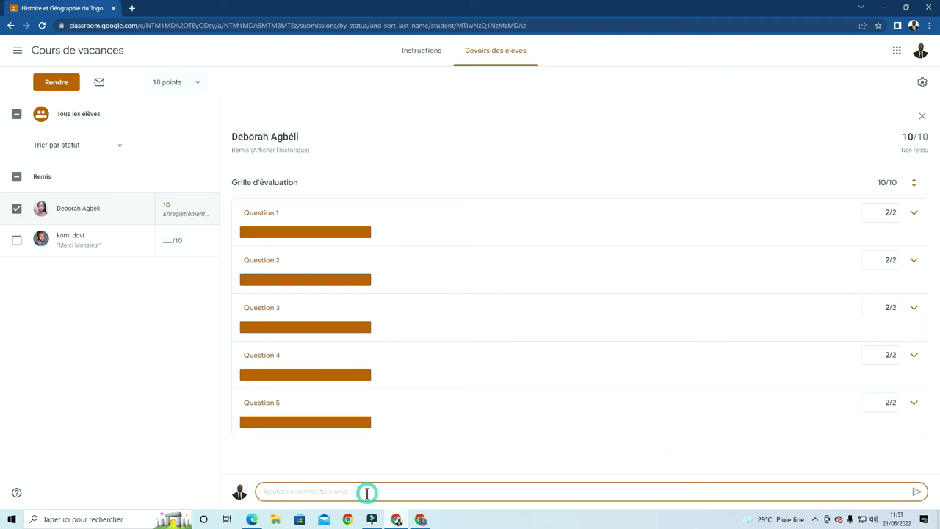
pyautogui.write('Bien fait!')
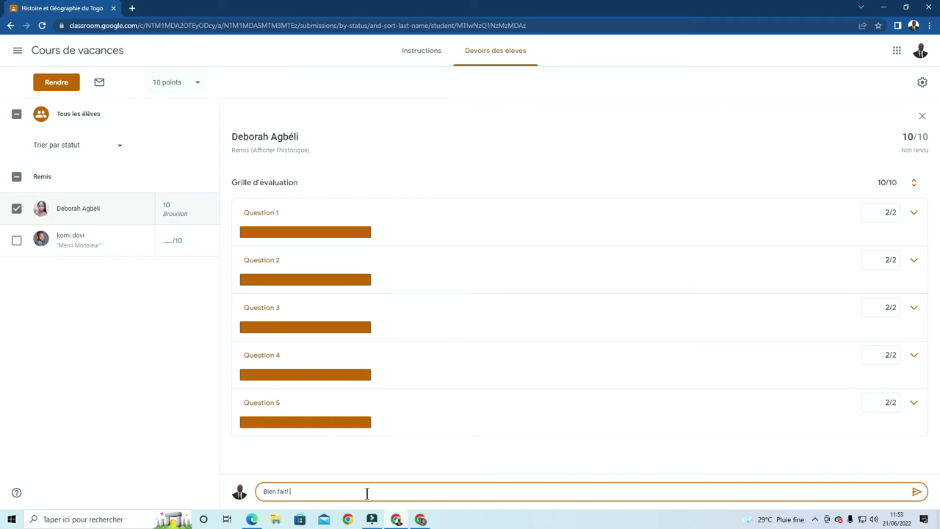
pyautogui.click(917, 492)
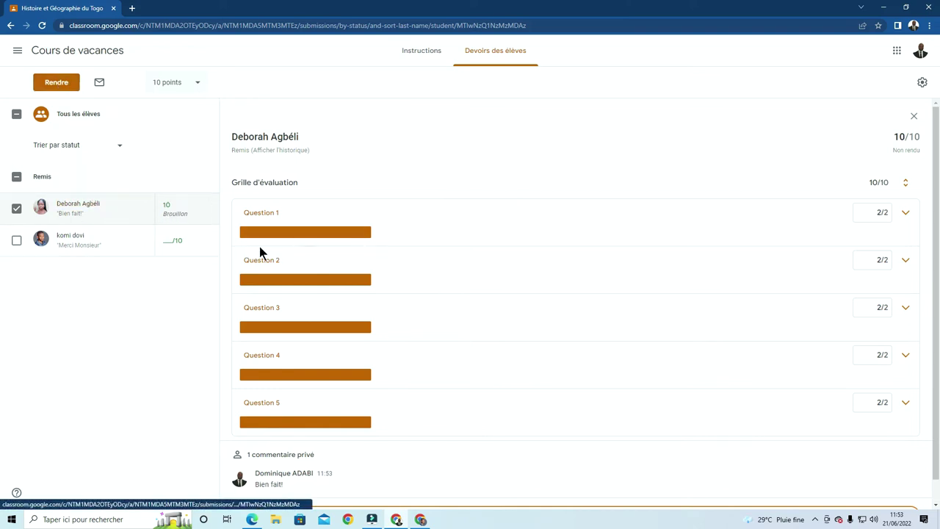
pyautogui.scroll(-1, 290, 268)
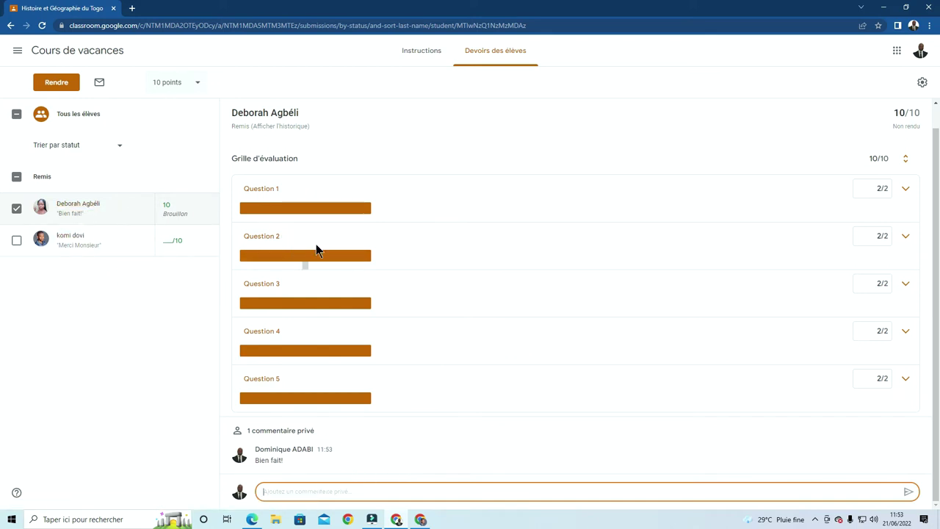
pyautogui.scroll(1, 313, 243)
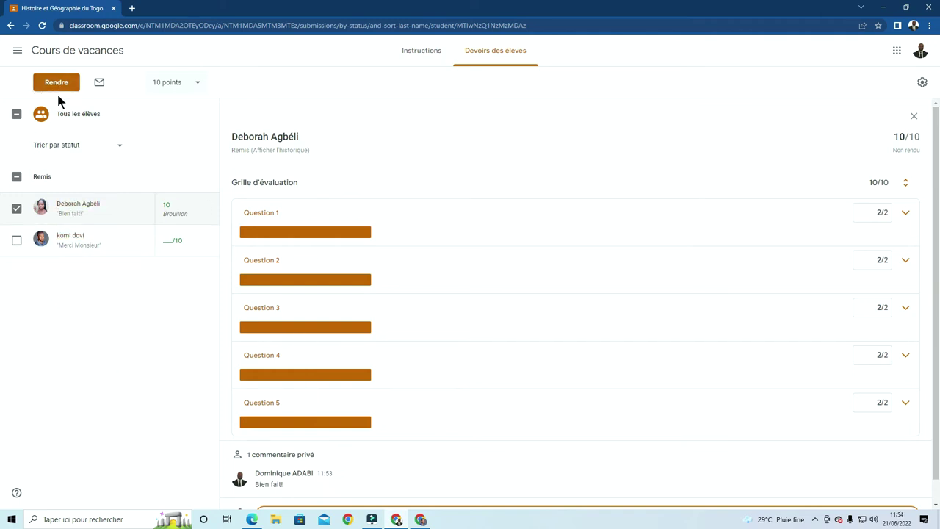
# Open the second student's submission and score all five questions at 2 each
pyautogui.click(16, 240)
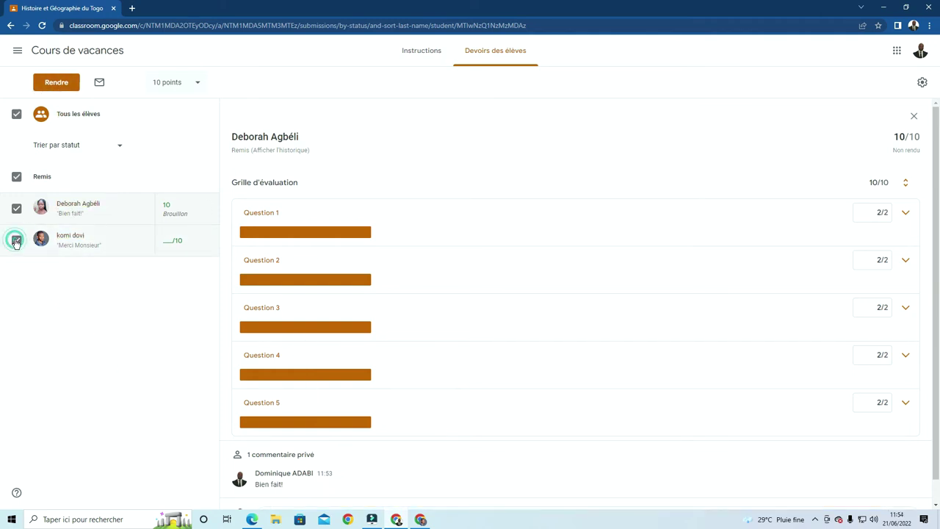
pyautogui.click(16, 240)
pyautogui.click(64, 237)
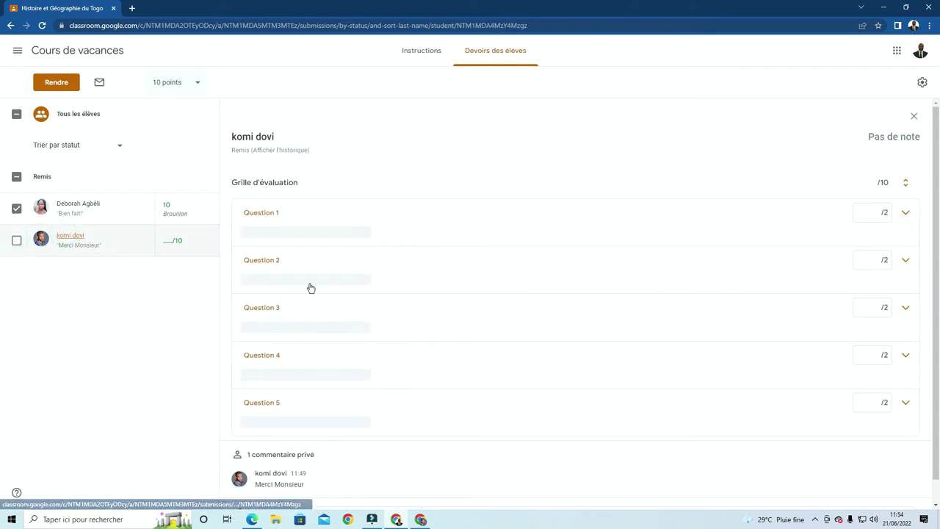
pyautogui.click(879, 214)
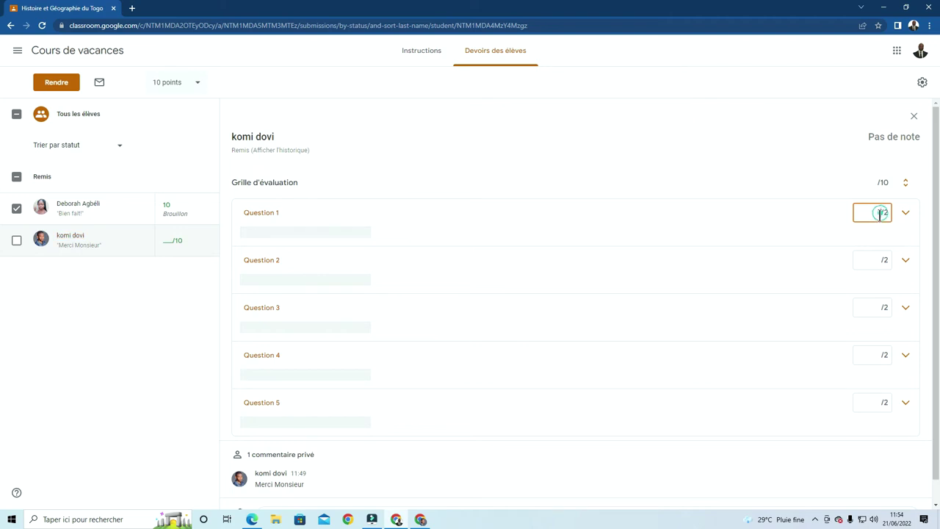
pyautogui.click(876, 260)
pyautogui.write('2')
pyautogui.click(875, 308)
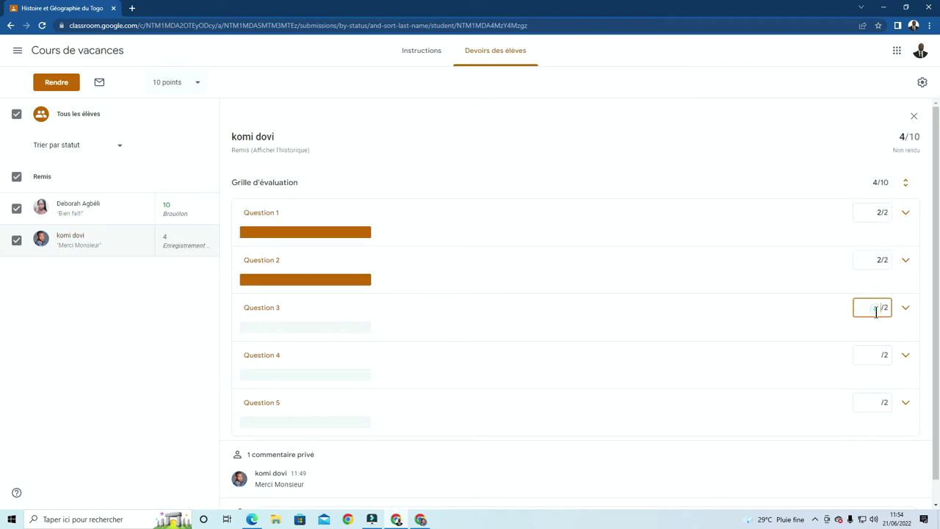
pyautogui.write('2')
pyautogui.click(877, 355)
pyautogui.write('2')
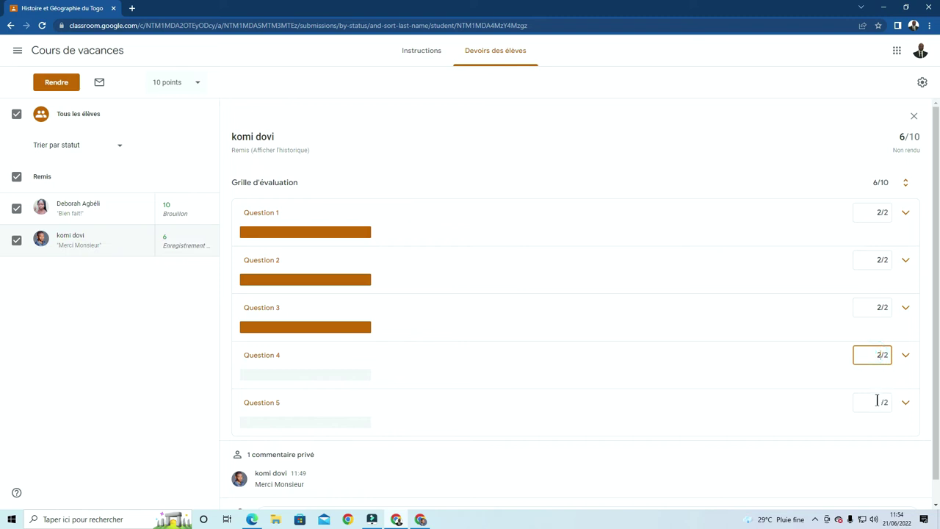
pyautogui.click(876, 402)
pyautogui.write('2')
pyautogui.scroll(-1, 735, 481)
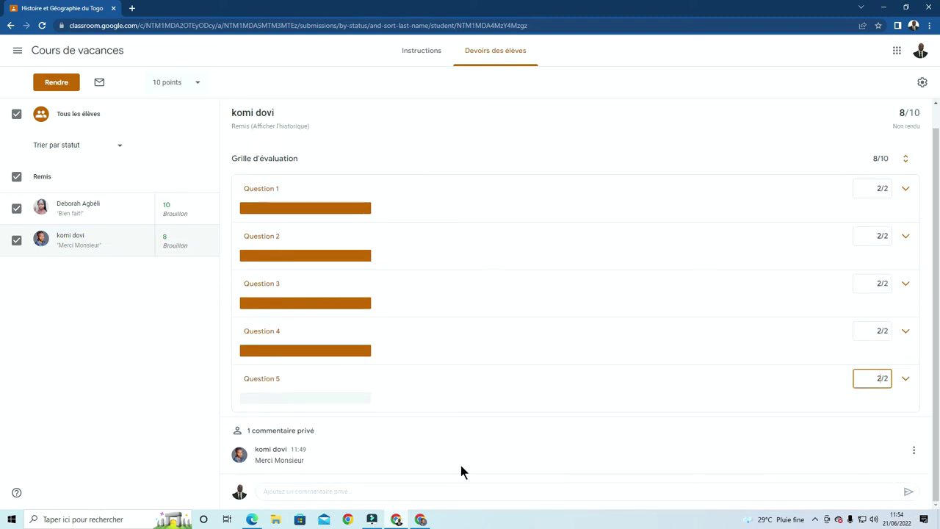
# Post the private comment 'Bien fait' to the second student
pyautogui.click(383, 493)
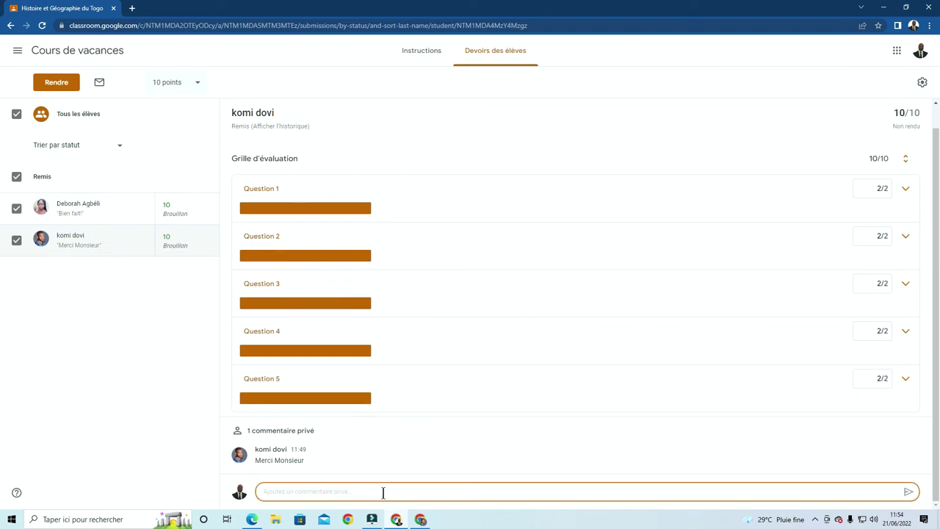
pyautogui.write('Bien fait')
pyautogui.click(908, 493)
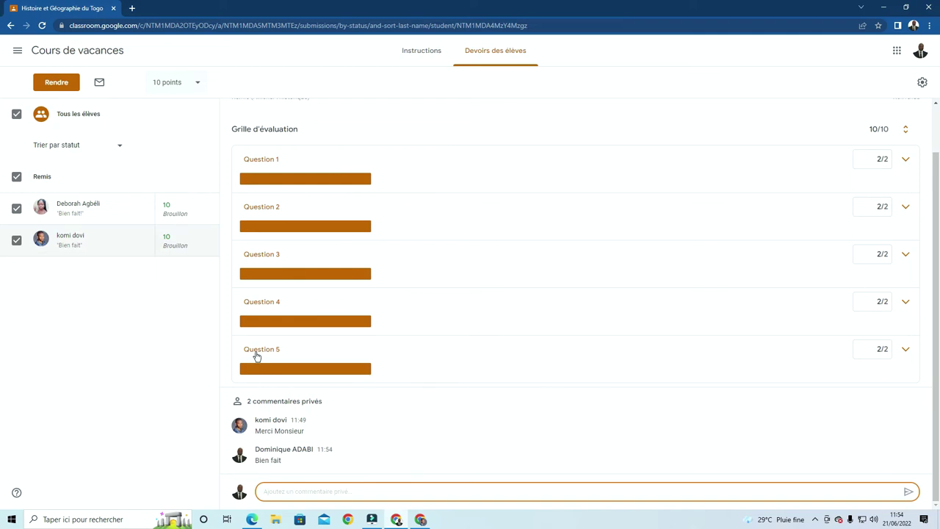
# Select both Remis students and return their 10/10 grades with Rendre
pyautogui.click(16, 240)
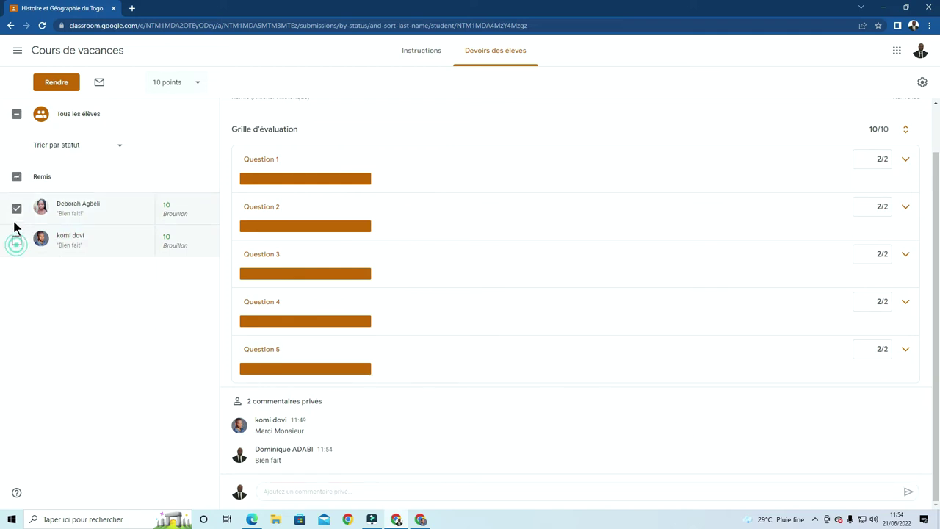
pyautogui.click(17, 209)
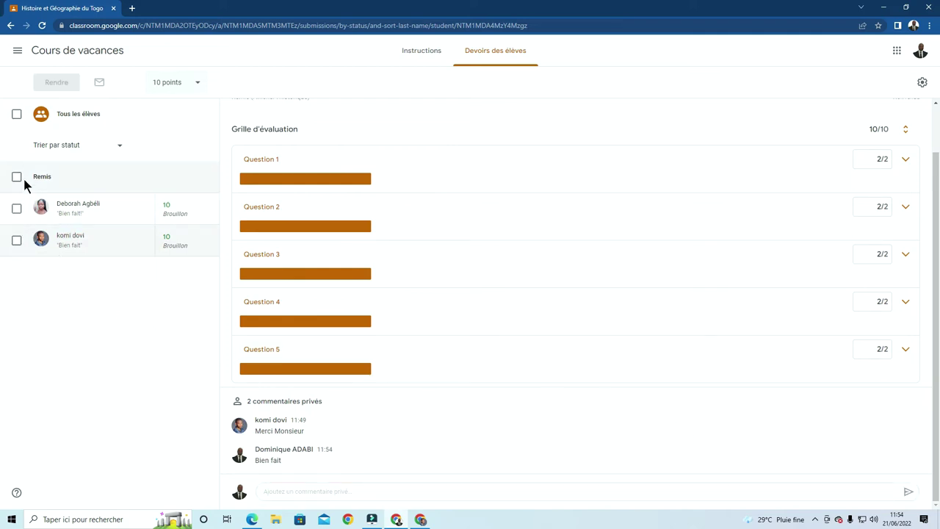
pyautogui.click(16, 176)
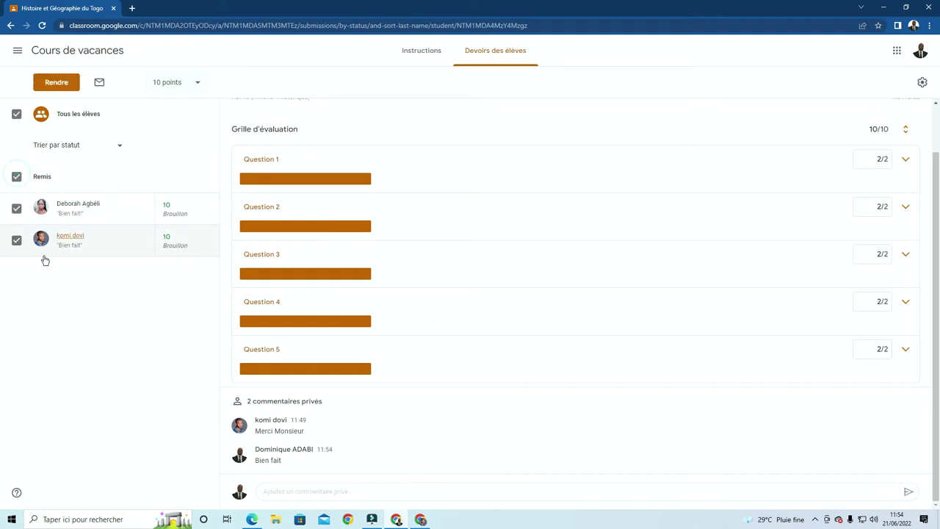
pyautogui.click(57, 83)
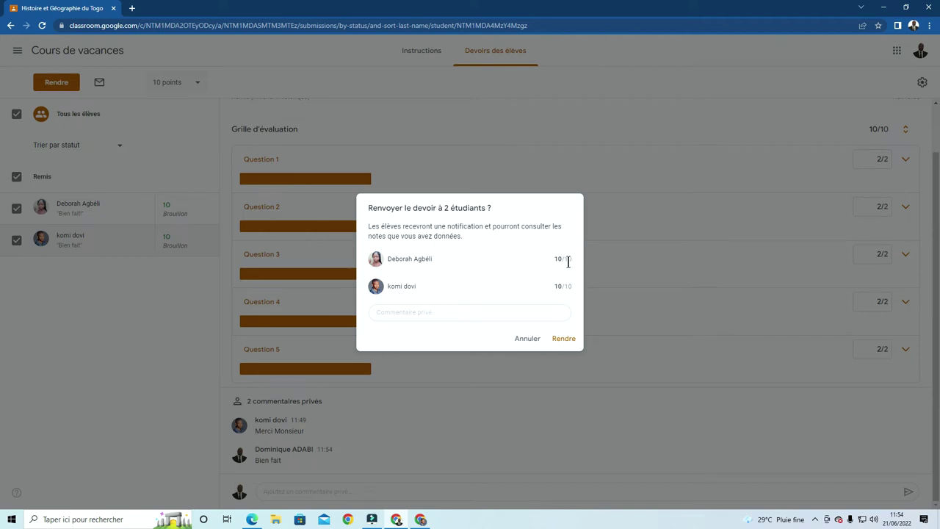
pyautogui.click(563, 340)
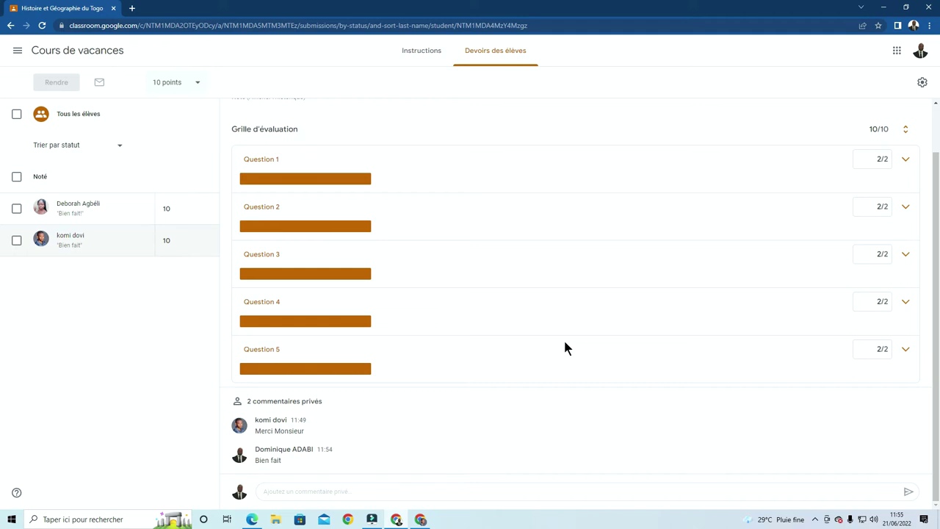
# Go to the Cours de vacances course page and its Travaux et devoirs tab
pyautogui.click(65, 51)
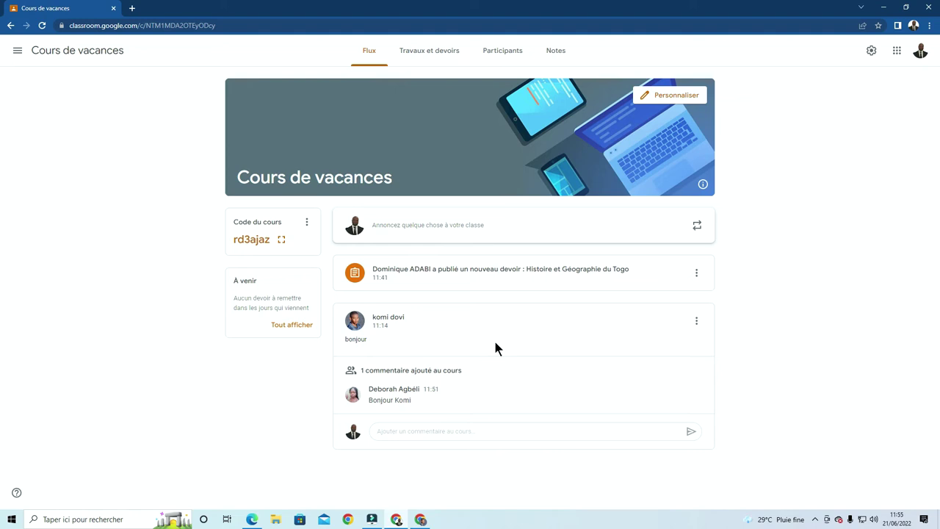
pyautogui.click(441, 55)
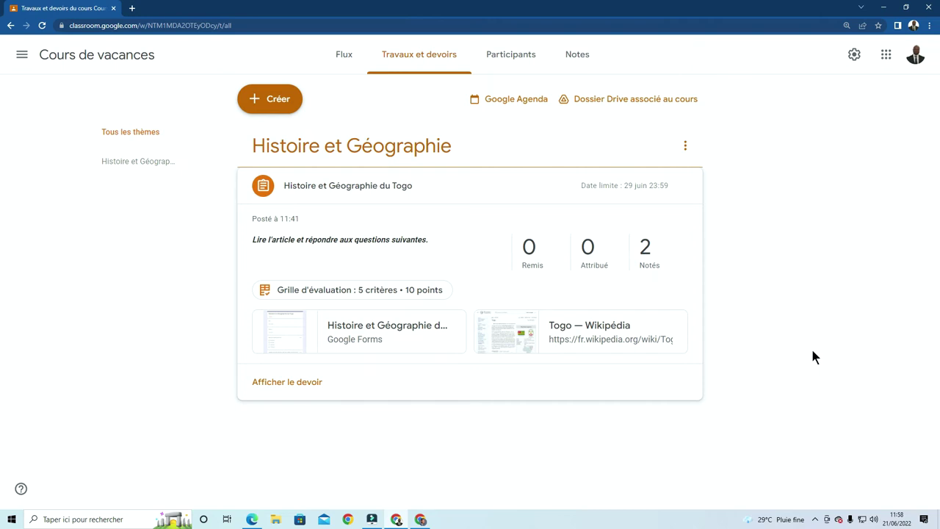
# Start a new Devoir and bring the Google Classroom.docx Word document alongside it
pyautogui.click(278, 101)
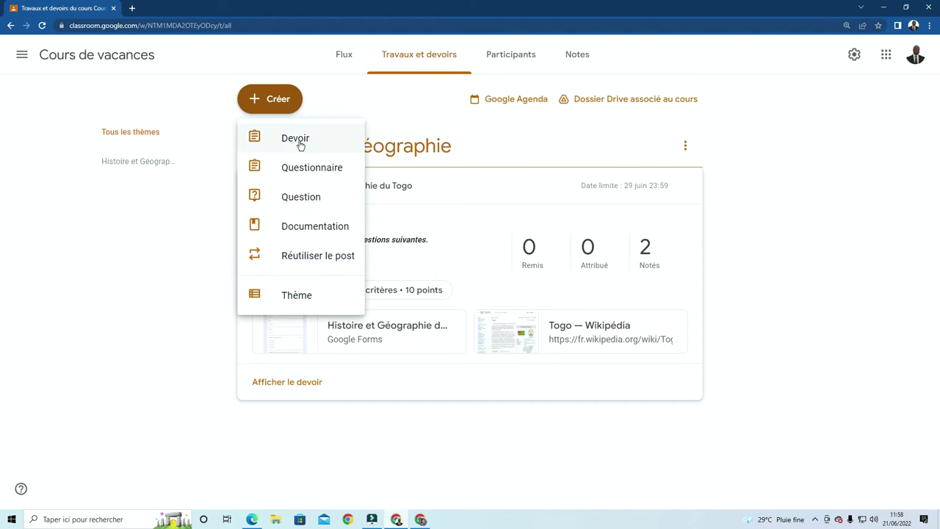
pyautogui.click(299, 141)
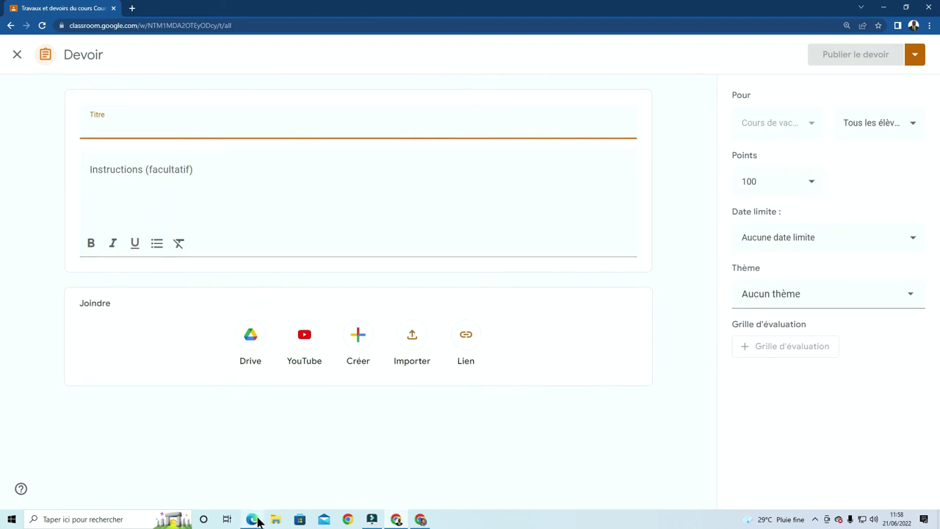
pyautogui.moveTo(253, 518)
pyautogui.click(255, 494)
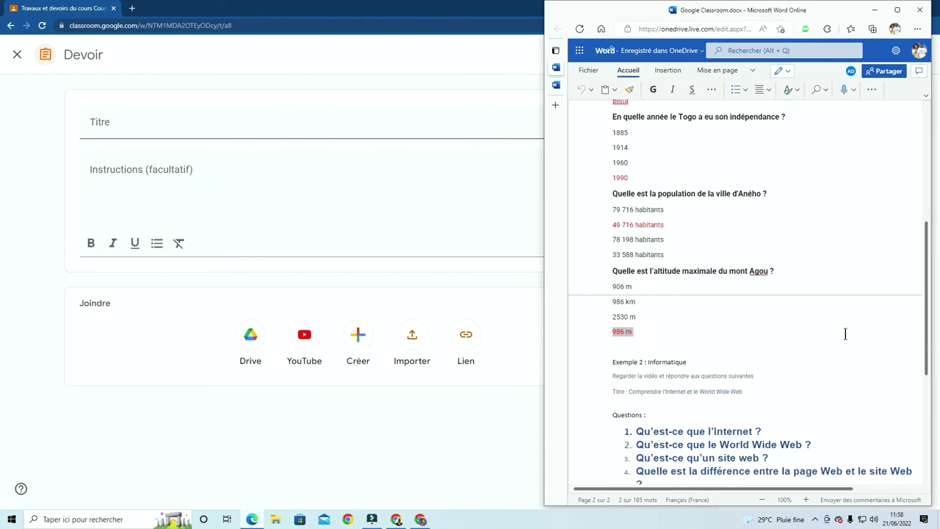
# Copy the word 'Informatique' and select the title 'Comprendre l'Internet et le World Wide Web' in Word Online
pyautogui.scroll(-3, 844, 331)
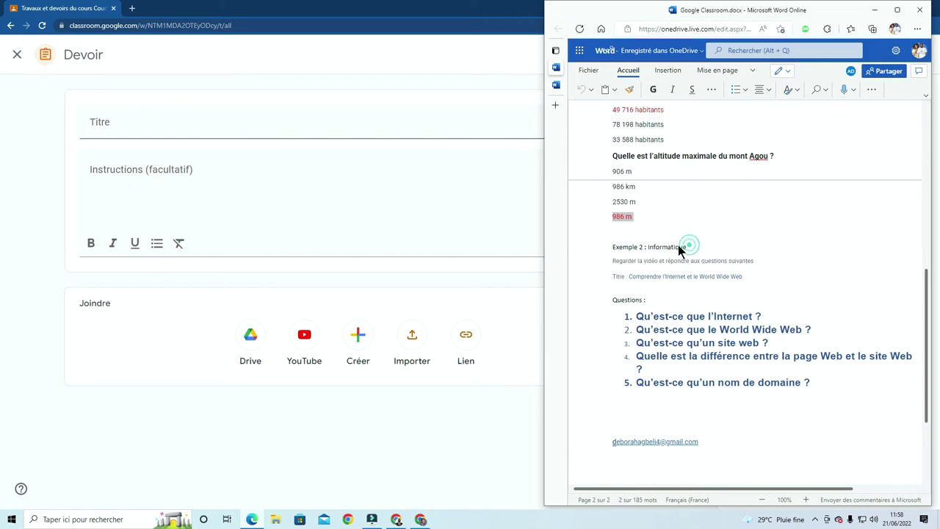
pyautogui.moveTo(683, 247); pyautogui.dragTo(648, 249)
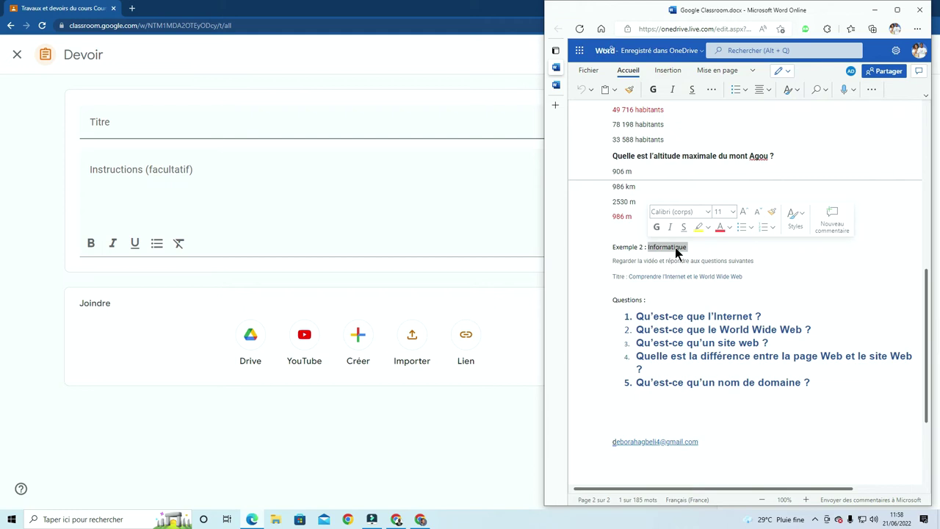
pyautogui.rightClick(677, 252)
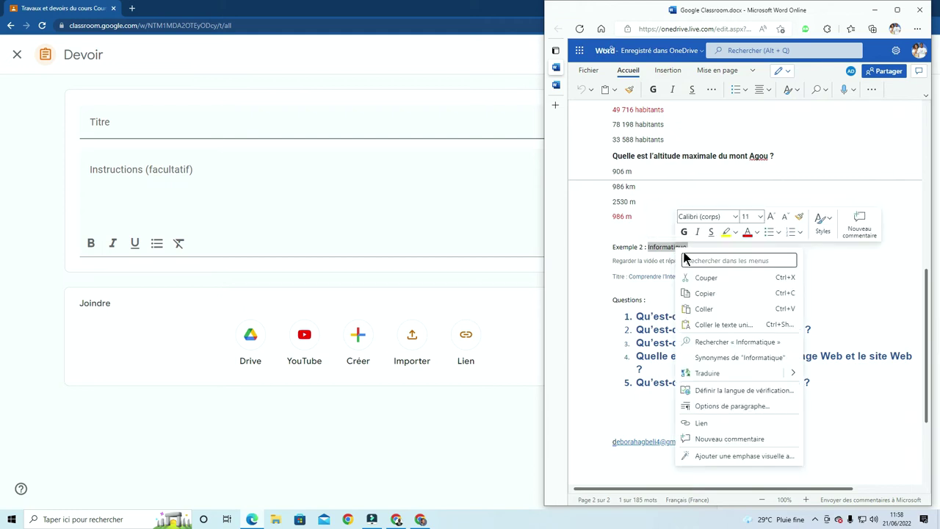
pyautogui.click(705, 293)
pyautogui.click(766, 263)
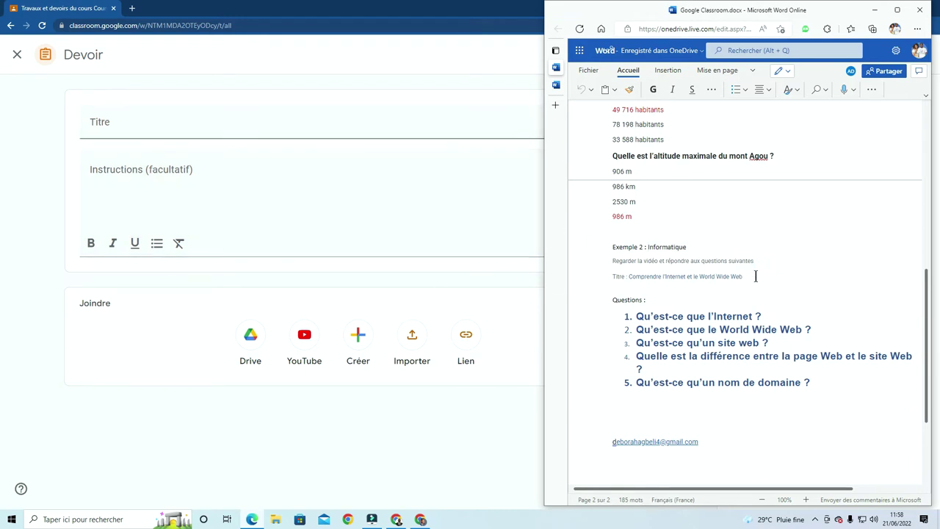
pyautogui.moveTo(743, 278); pyautogui.dragTo(630, 276)
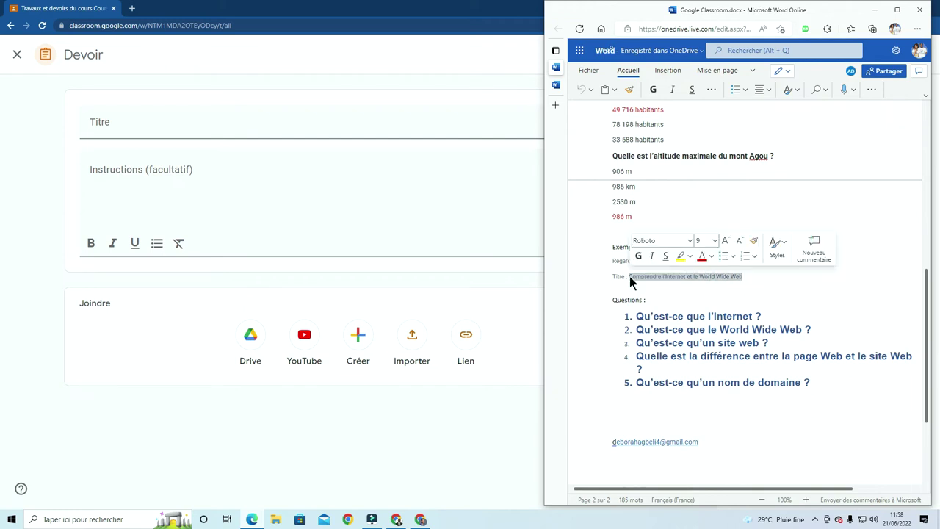
# Paste 'Comprendre l'Internet et le World Wide Web' as the assignment title, then select the instruction line in Word
pyautogui.click(156, 126)
pyautogui.hotkey('ctrl', 'v')
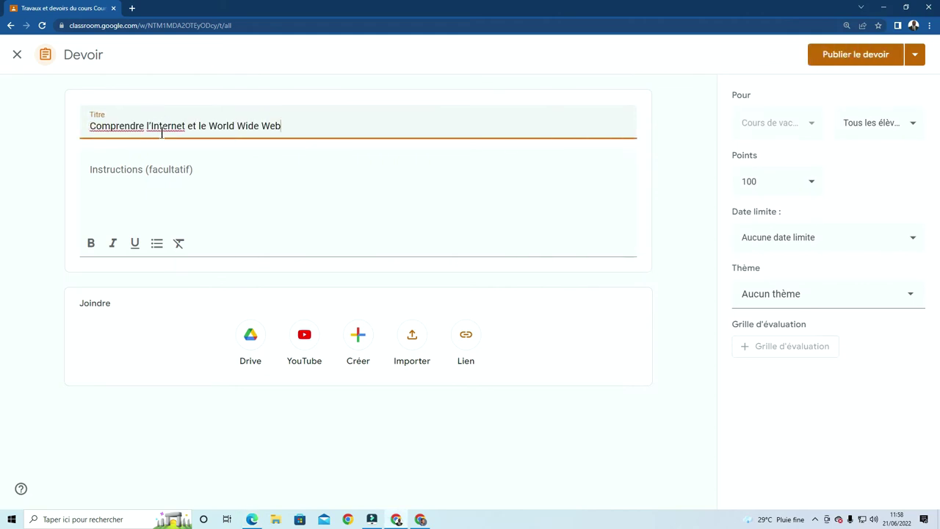
pyautogui.click(160, 172)
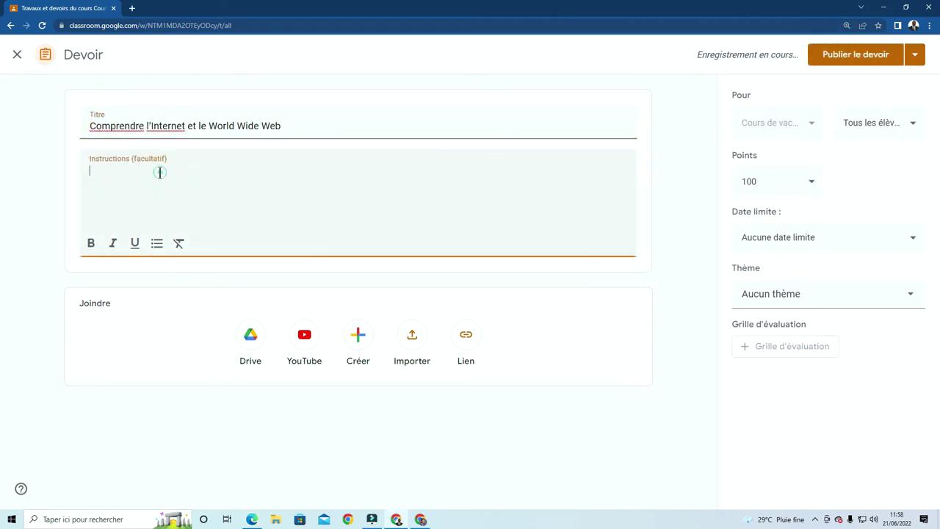
pyautogui.click(252, 520)
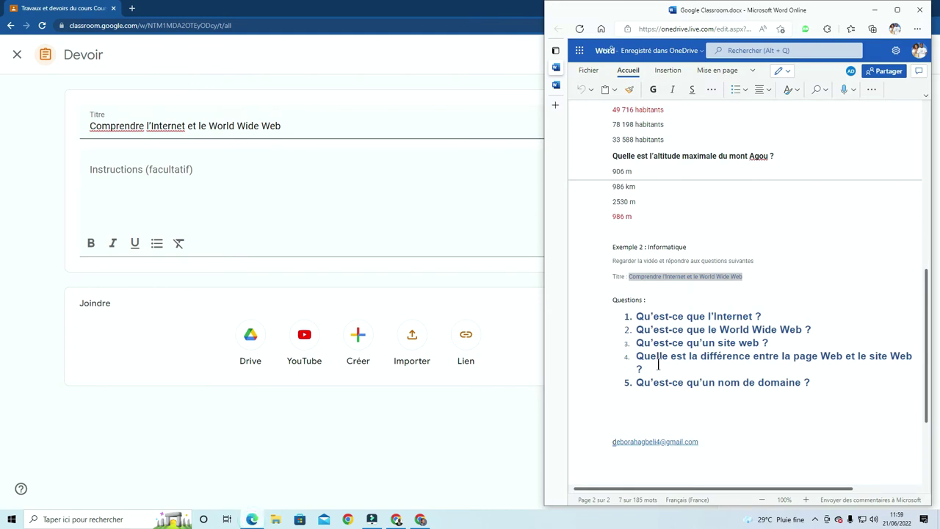
pyautogui.click(807, 269)
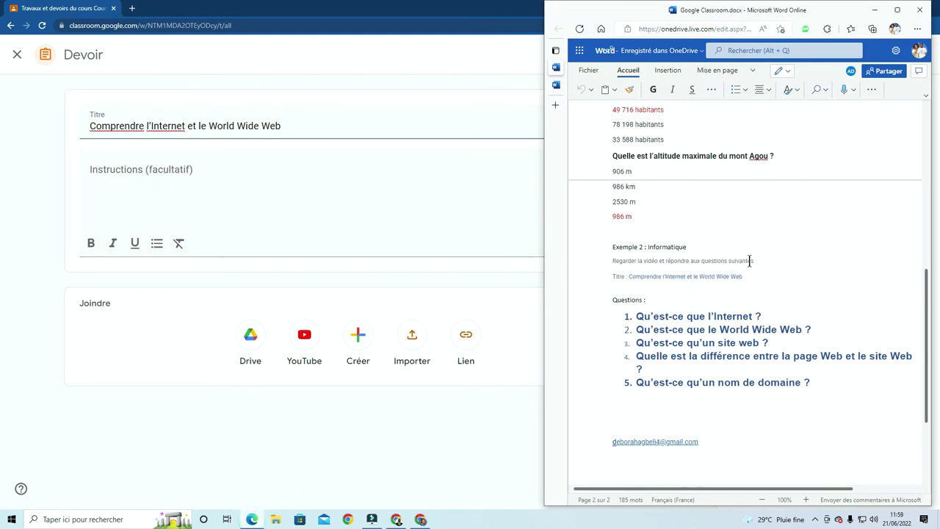
pyautogui.moveTo(754, 261); pyautogui.dragTo(610, 259)
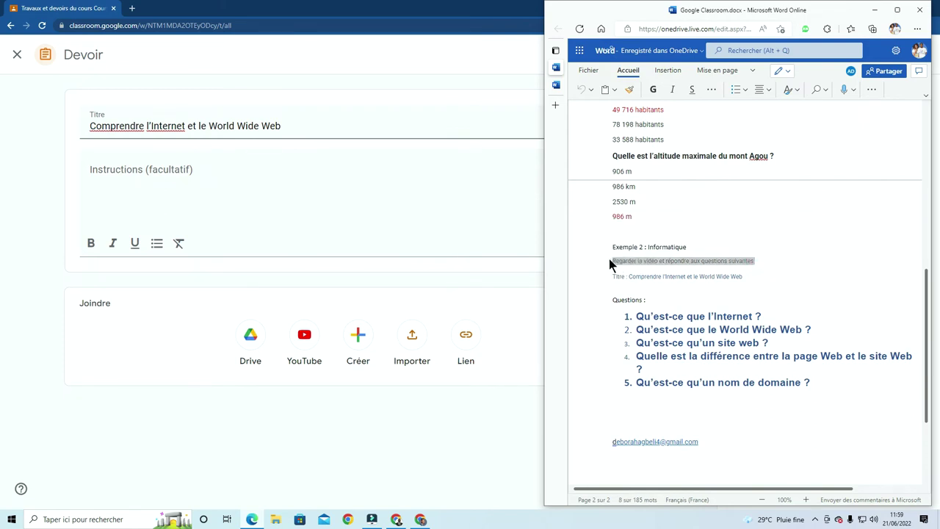
# Add 'Regarder la vidéo et répondre aux questions suivantes' as the instructions in bold italics
pyautogui.click(171, 180)
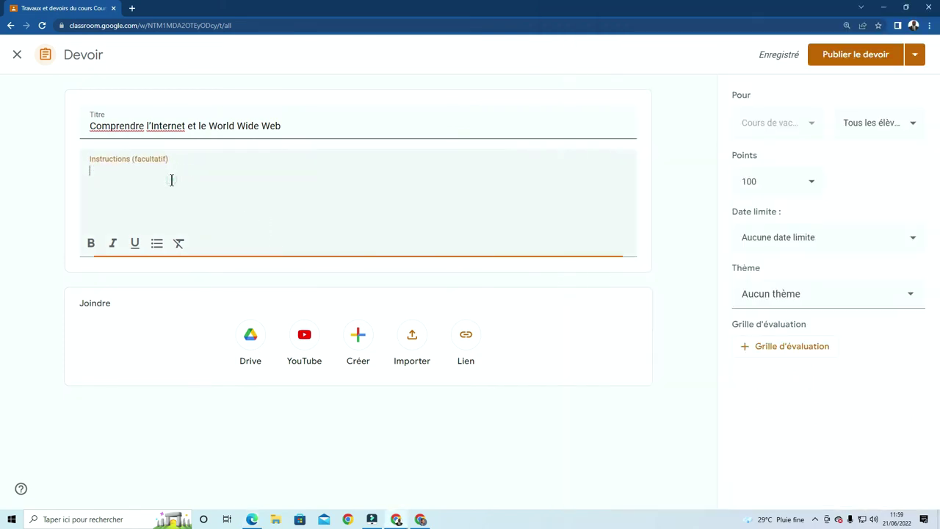
pyautogui.hotkey('ctrl', 'v')
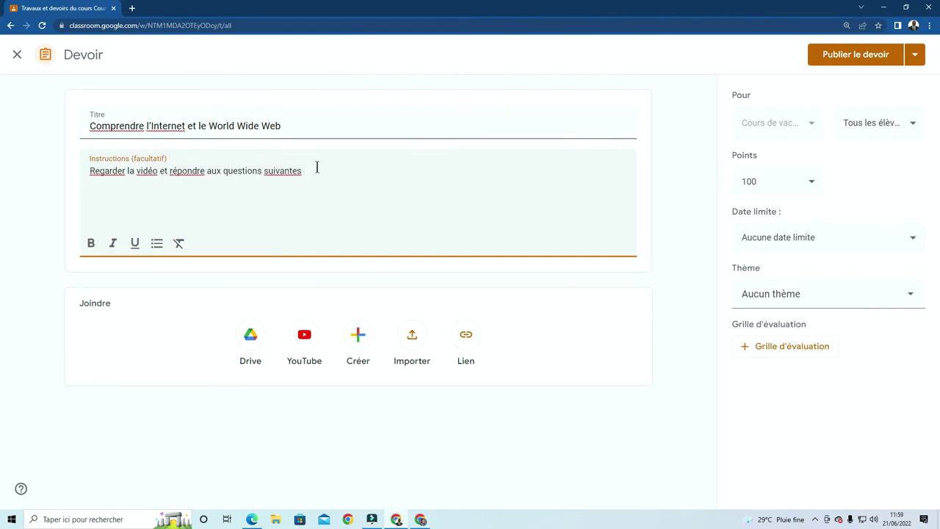
pyautogui.moveTo(318, 168); pyautogui.dragTo(103, 169)
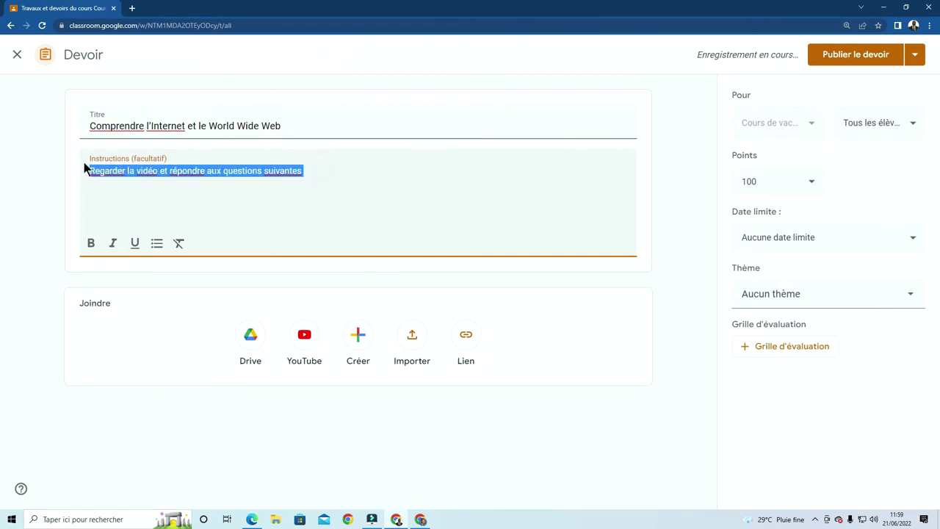
pyautogui.click(92, 244)
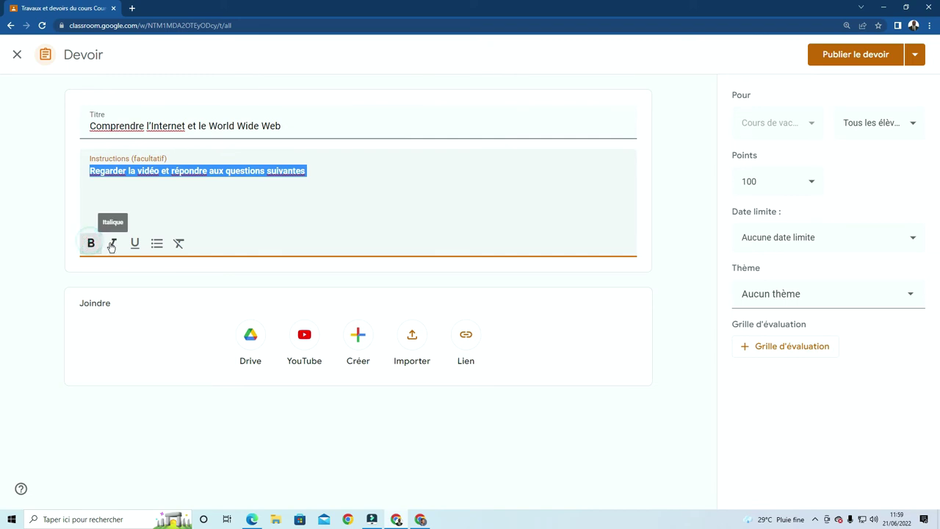
pyautogui.click(112, 243)
pyautogui.click(231, 208)
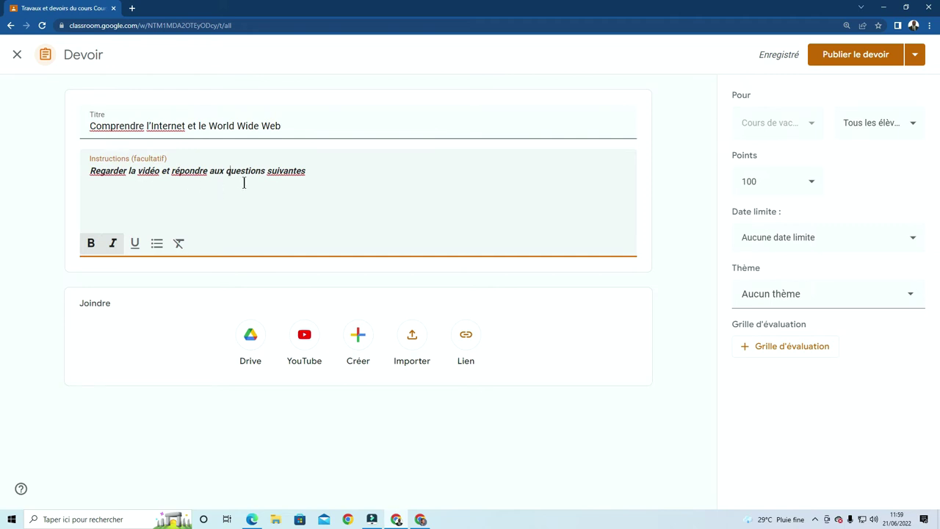
# Search the YouTube attachment picker for 'Comprendre l'Internet et le World Wide Web' using the clipboard-history title
pyautogui.click(300, 212)
pyautogui.click(321, 178)
pyautogui.click(304, 336)
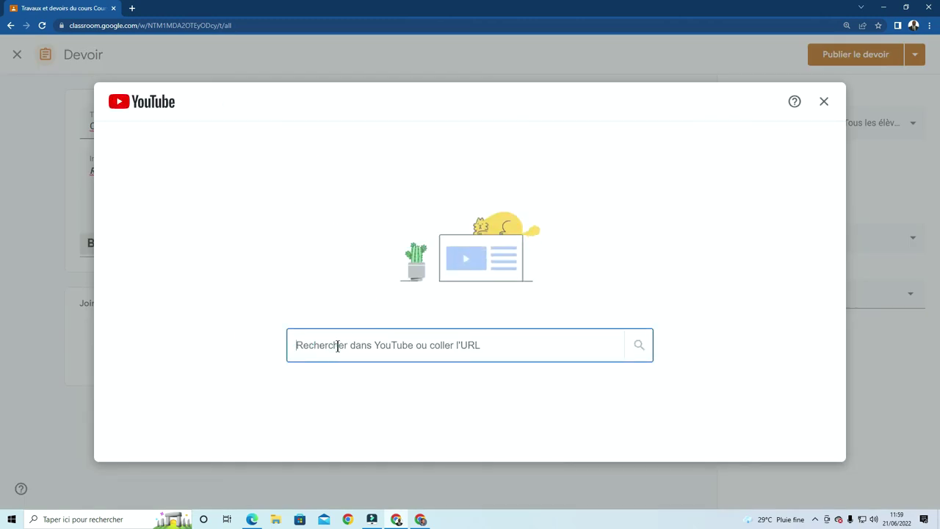
pyautogui.click(338, 346)
pyautogui.press('super+v')
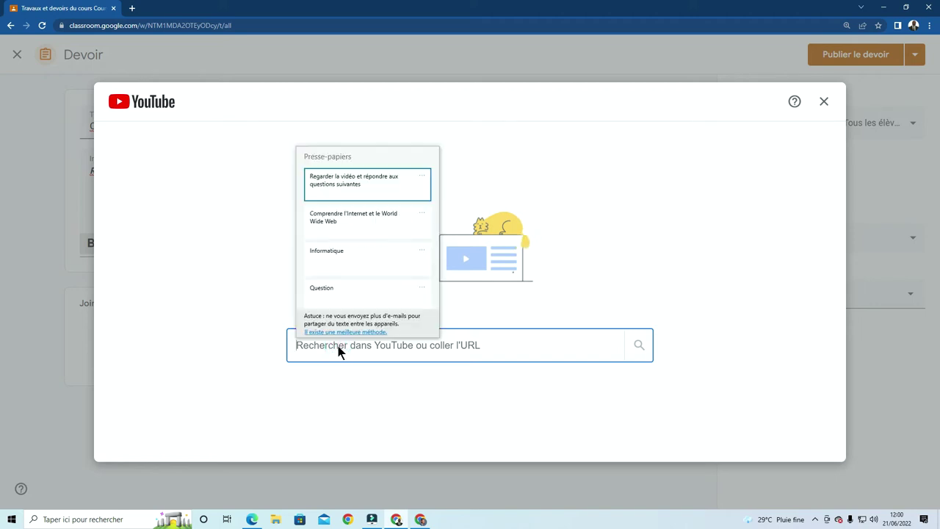
pyautogui.click(334, 224)
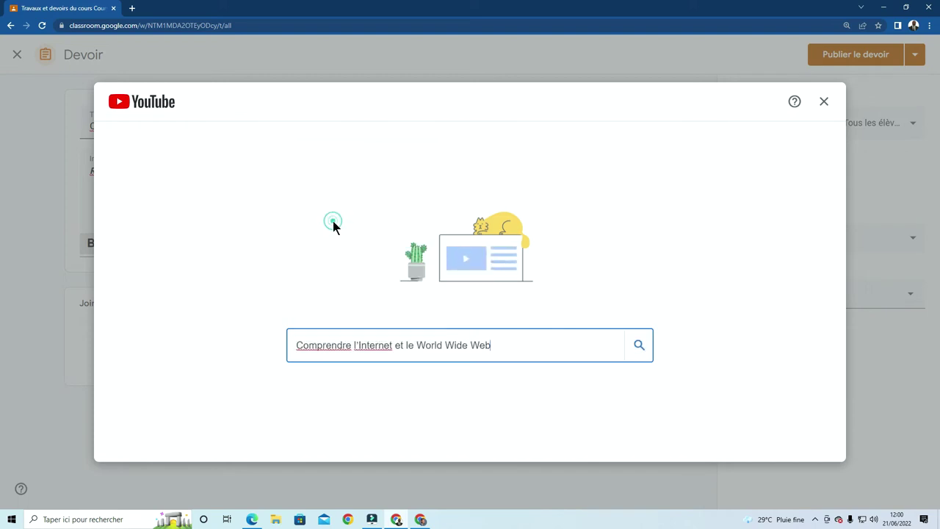
pyautogui.click(639, 345)
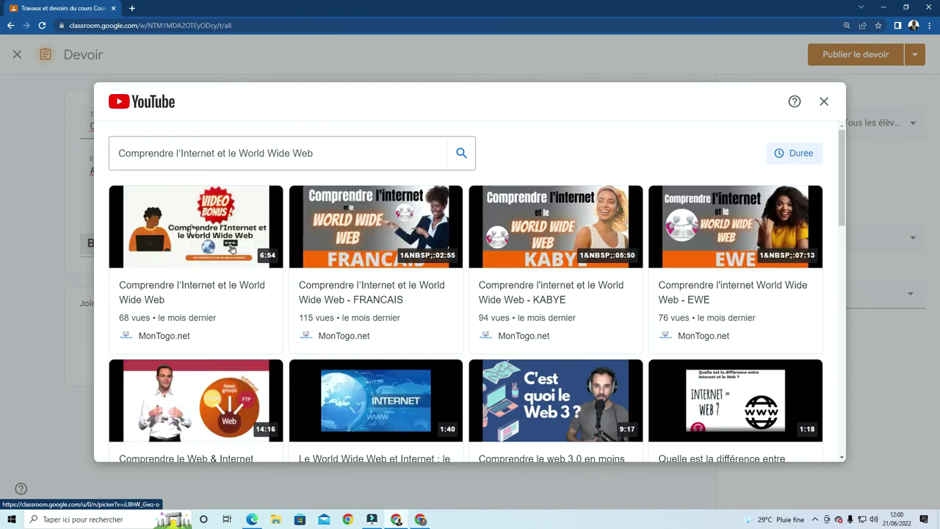
# Preview the first result around 1:36 and attach the 6-minute 'Comprendre l'Internet et le World Wide Web' video
pyautogui.click(191, 231)
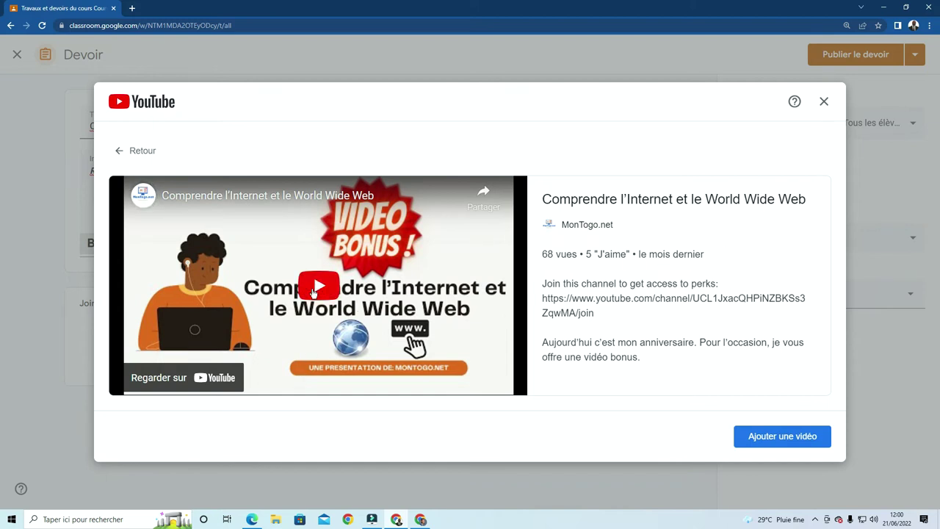
pyautogui.click(318, 288)
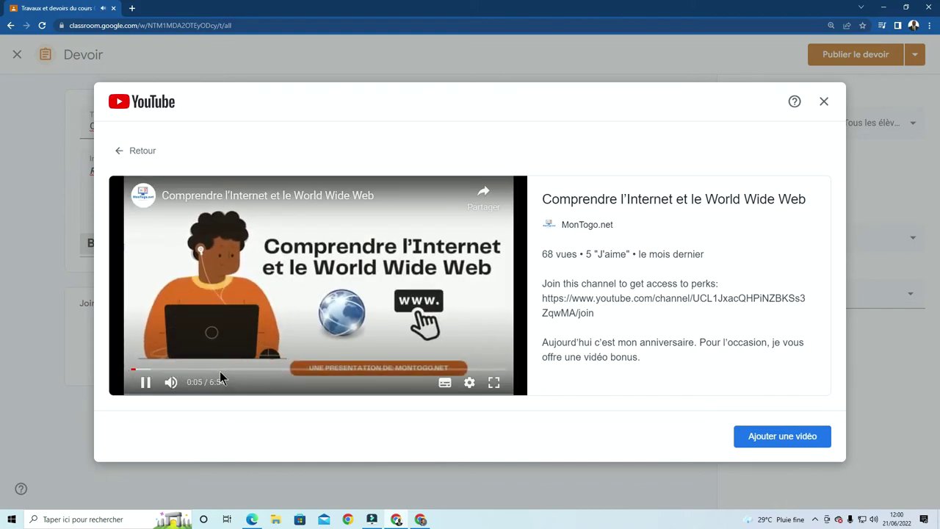
pyautogui.click(222, 373)
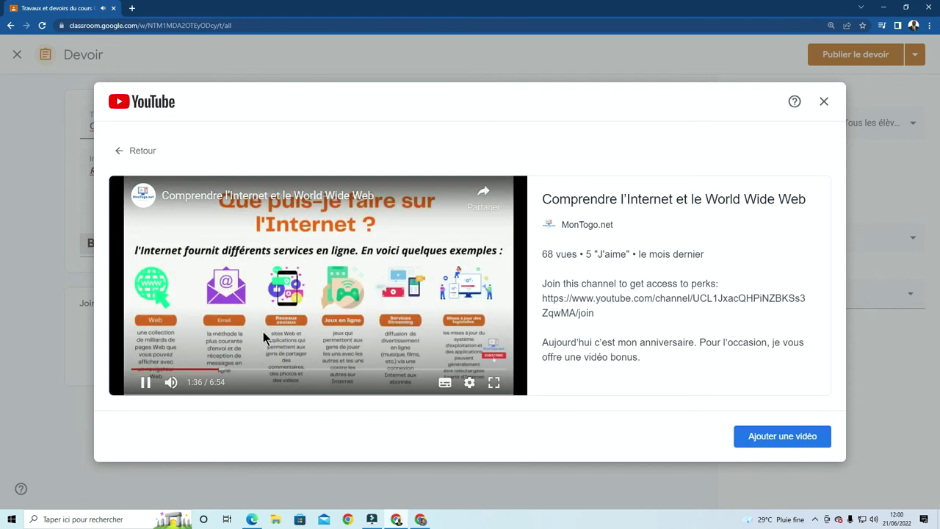
pyautogui.click(287, 373)
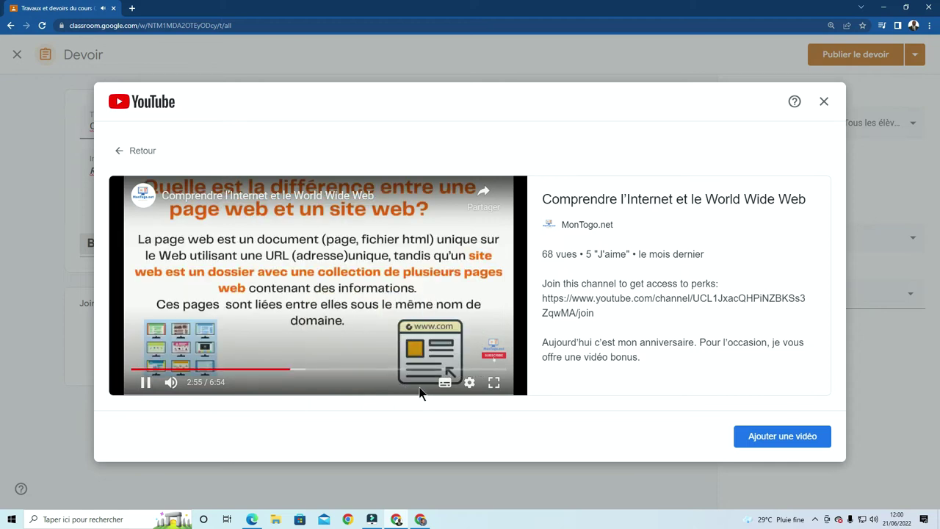
pyautogui.moveTo(164, 383)
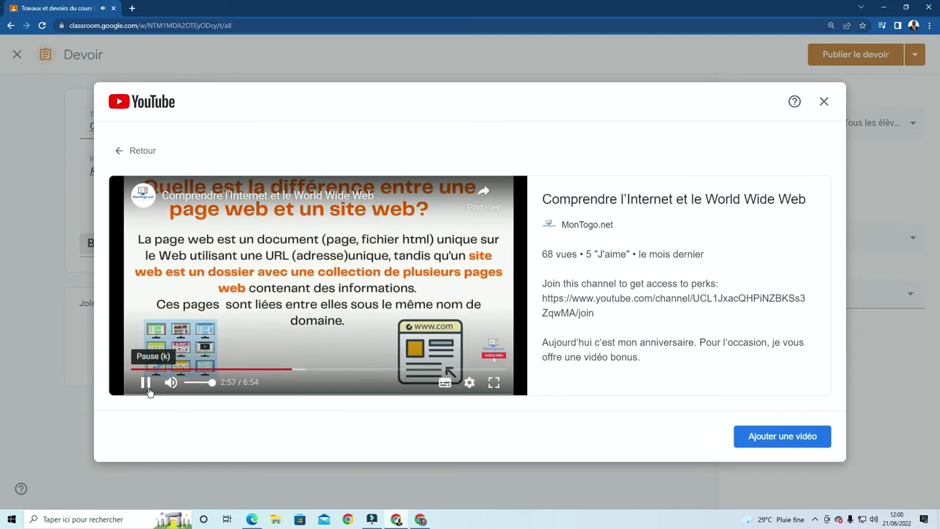
pyautogui.click(147, 388)
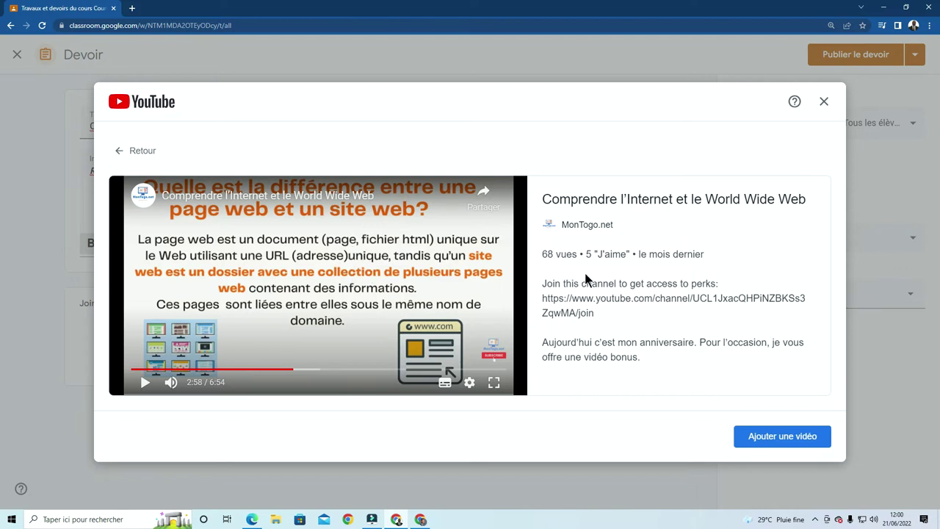
pyautogui.click(783, 437)
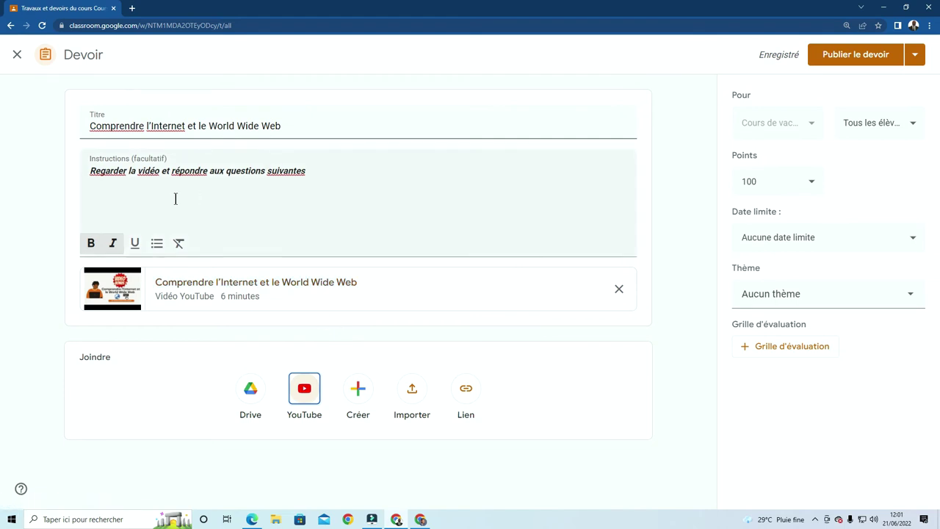
# Attach a new blank Google Docs file and dismiss the Meet and Docs tip in its tab
pyautogui.click(360, 396)
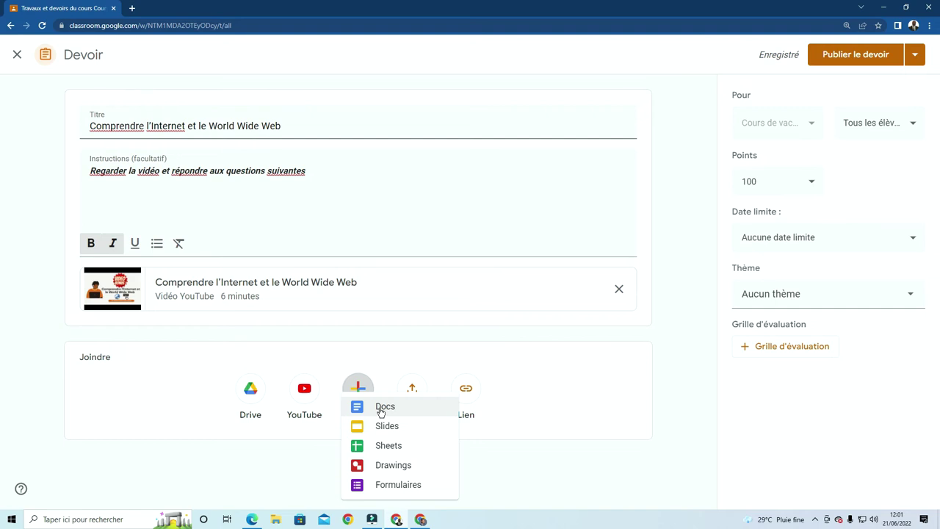
pyautogui.click(381, 412)
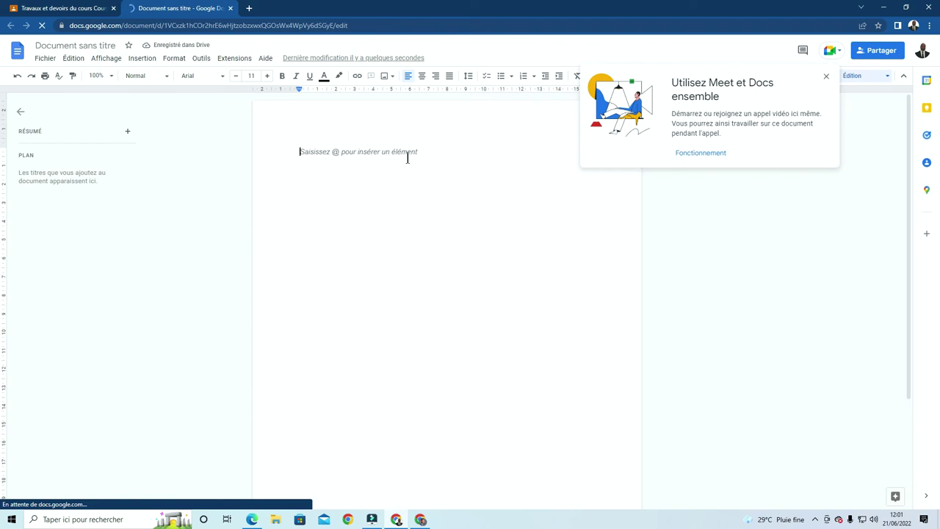
pyautogui.click(826, 76)
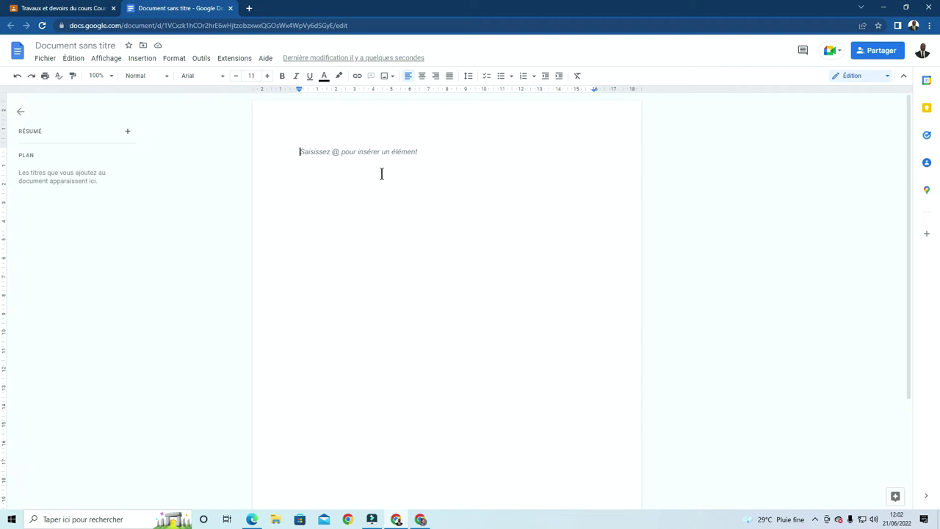
# Title the document 'Comprendre l'Internet et le World Wide Web' from clipboard history and open its header
pyautogui.click(83, 42)
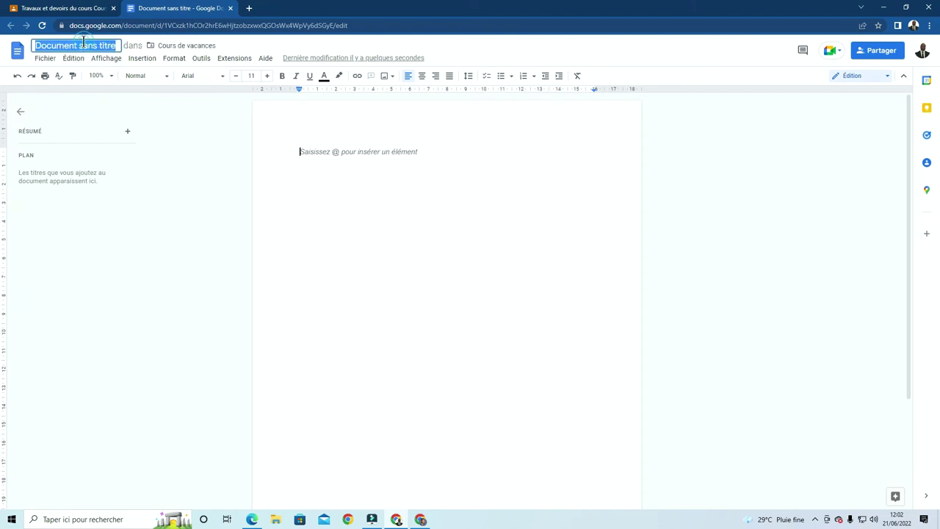
pyautogui.press('super+v')
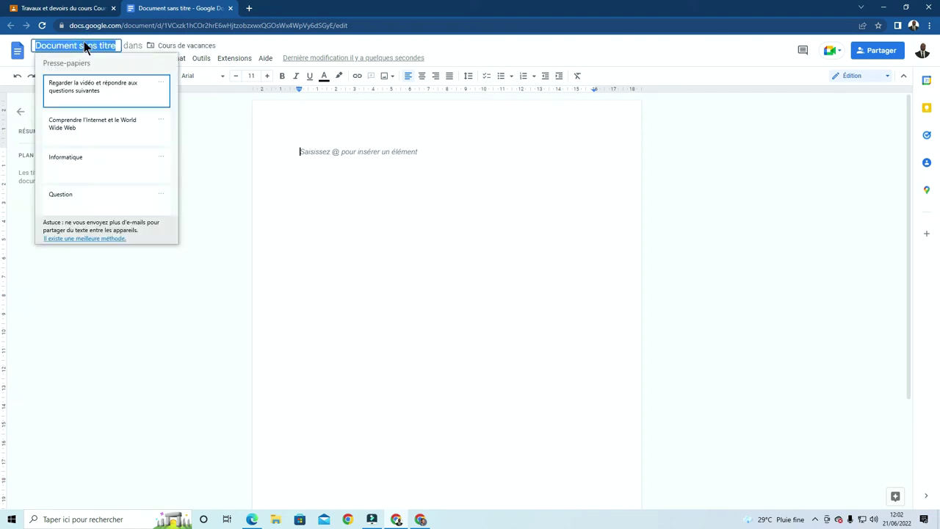
pyautogui.click(91, 128)
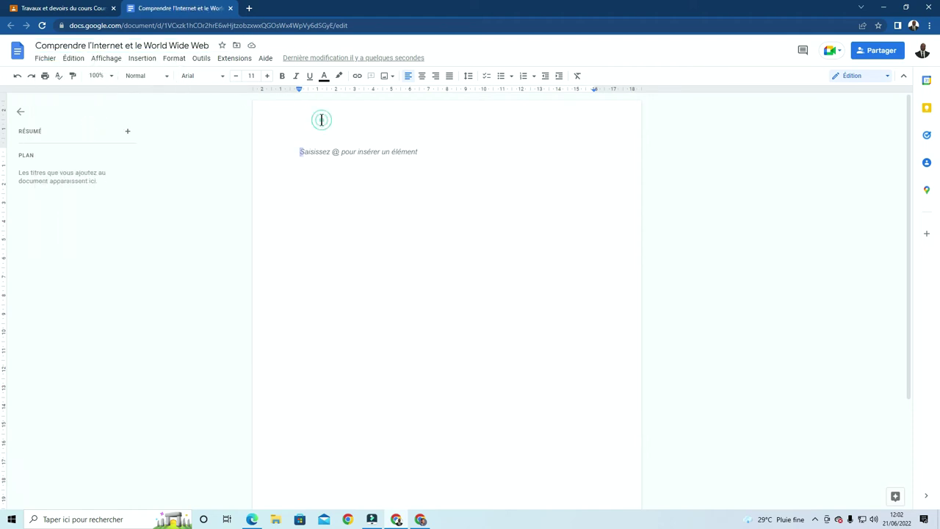
pyautogui.doubleClick(376, 114)
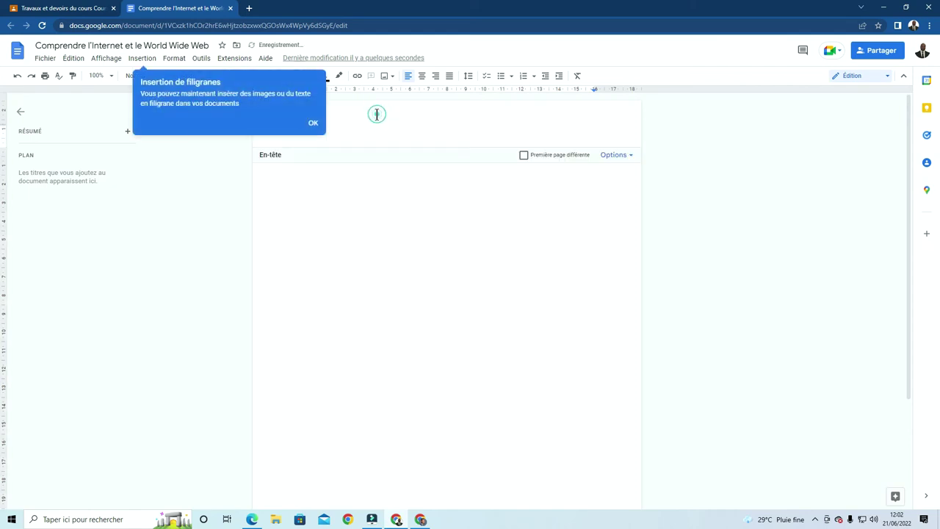
# Dismiss the watermark tip and insert a 3x2 table into the header
pyautogui.click(313, 124)
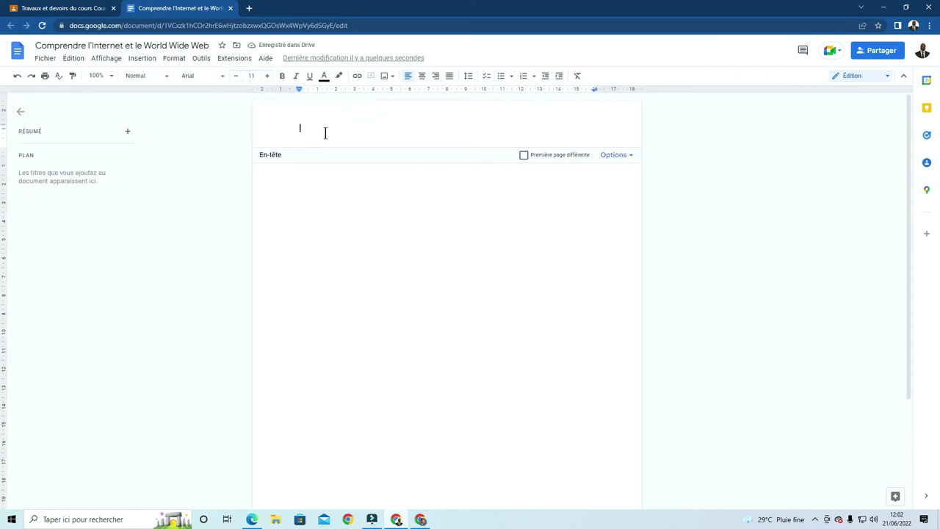
pyautogui.click(142, 58)
pyautogui.moveTo(162, 94)
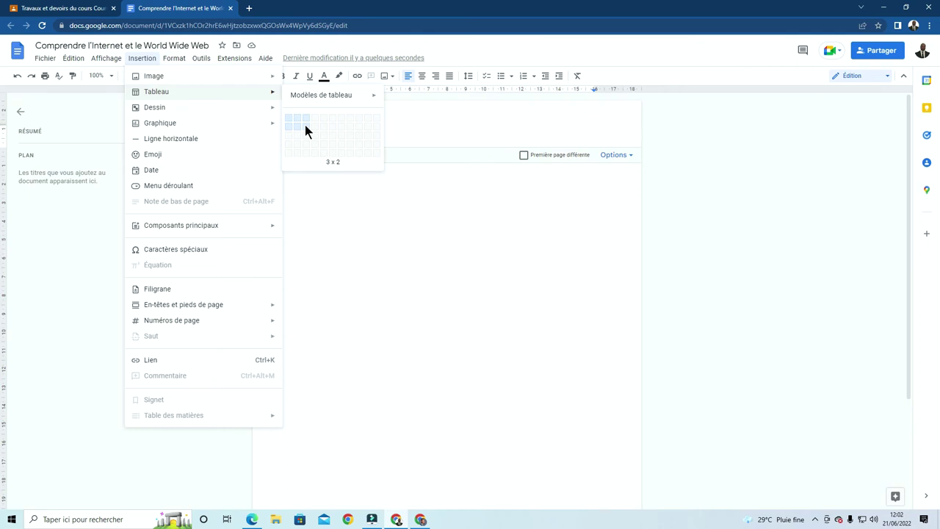
pyautogui.click(305, 125)
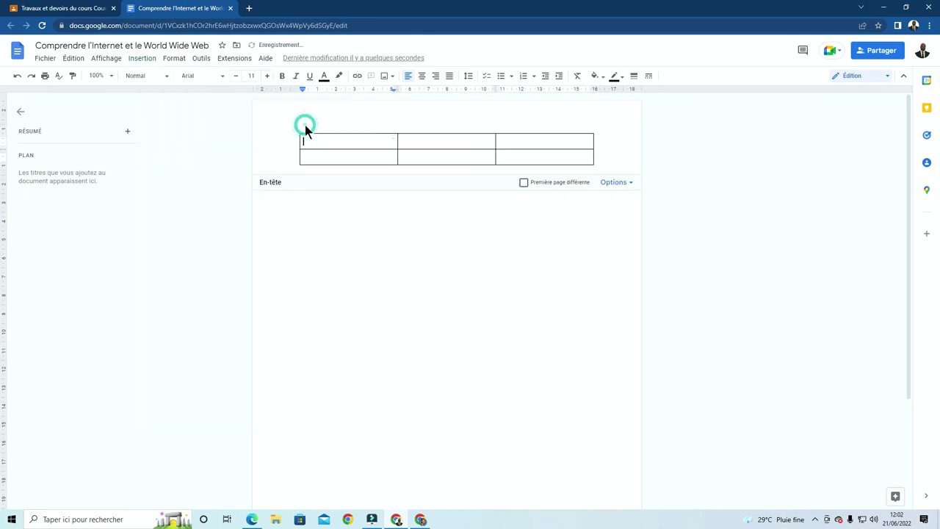
# Fill the first row with Nom, Prenom and Note, then resize the columns compactly
pyautogui.click(523, 141)
pyautogui.write('Note')
pyautogui.click(421, 141)
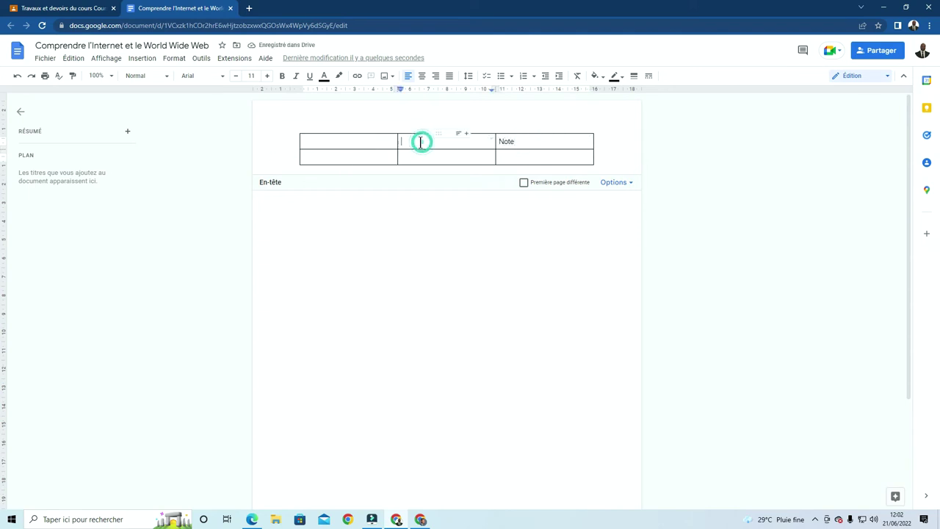
pyautogui.write('Prenom')
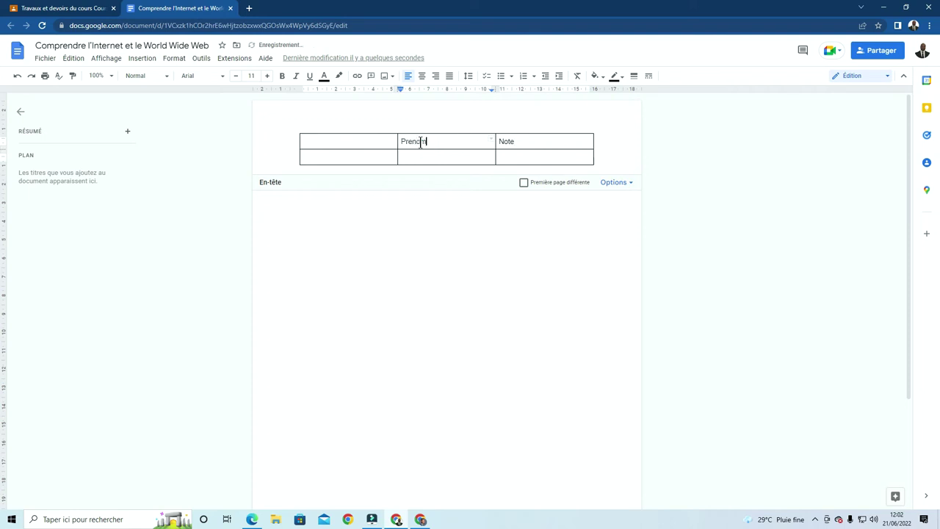
pyautogui.click(372, 144)
pyautogui.write('Nom')
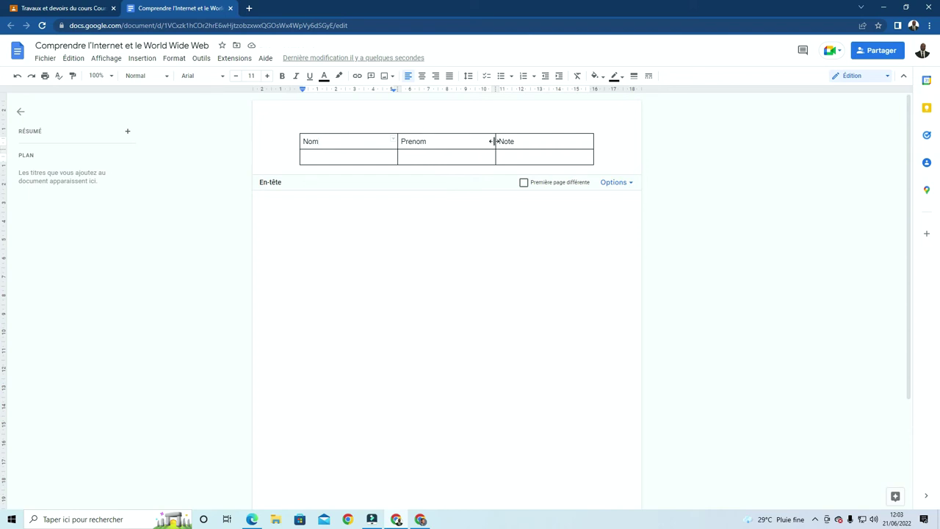
pyautogui.moveTo(494, 141); pyautogui.dragTo(561, 134)
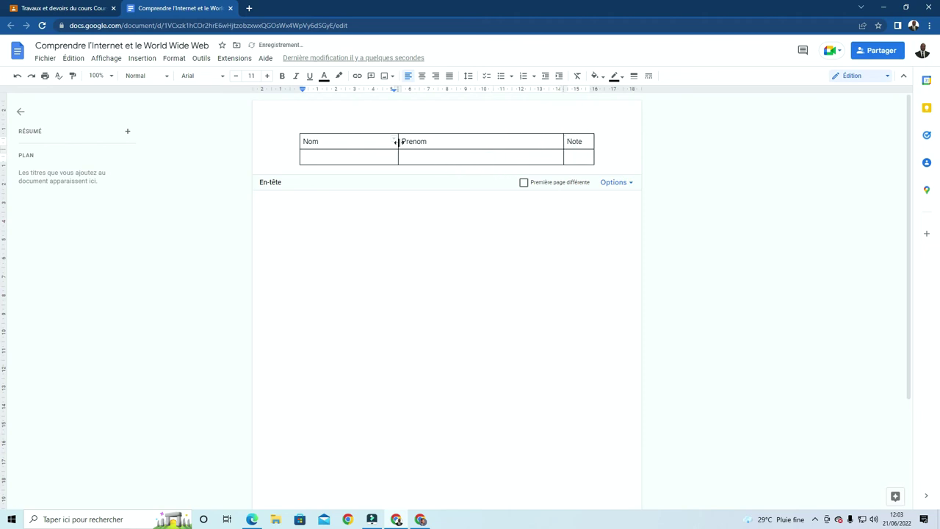
pyautogui.moveTo(398, 142); pyautogui.dragTo(509, 136)
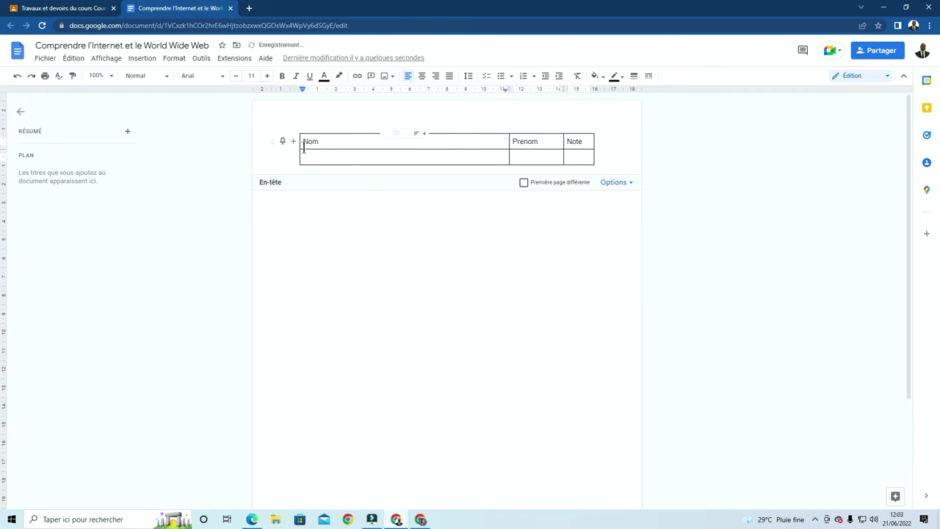
pyautogui.moveTo(297, 140); pyautogui.dragTo(450, 137)
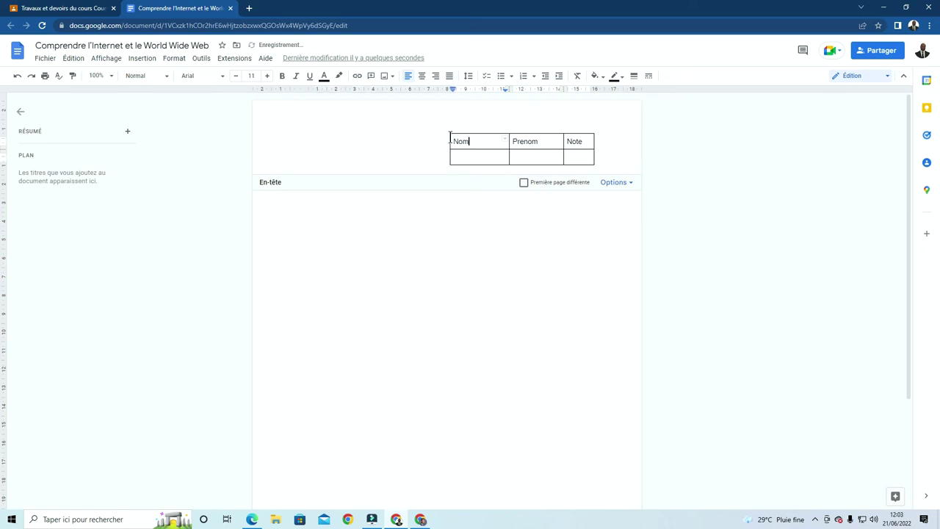
# Check the empty line above the header table, leaving the caret after Note
pyautogui.click(497, 117)
pyautogui.doubleClick(497, 116)
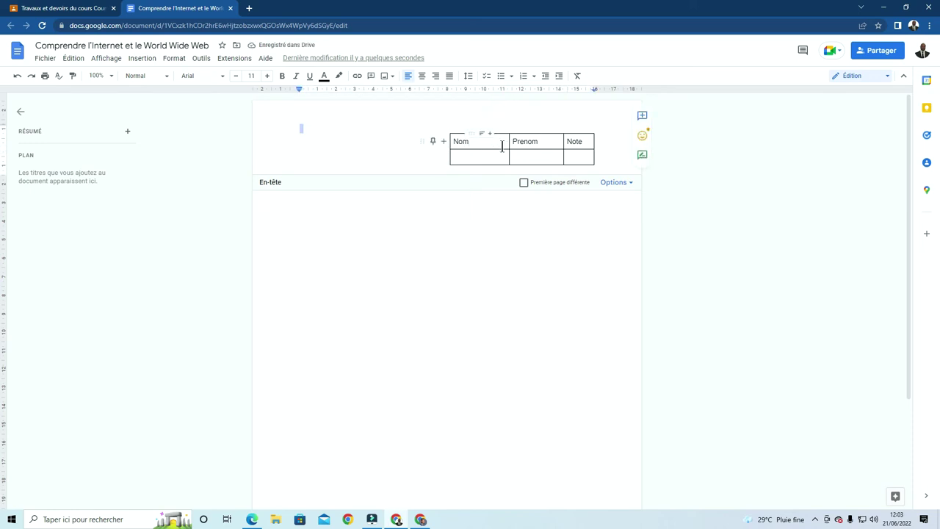
pyautogui.click(596, 120)
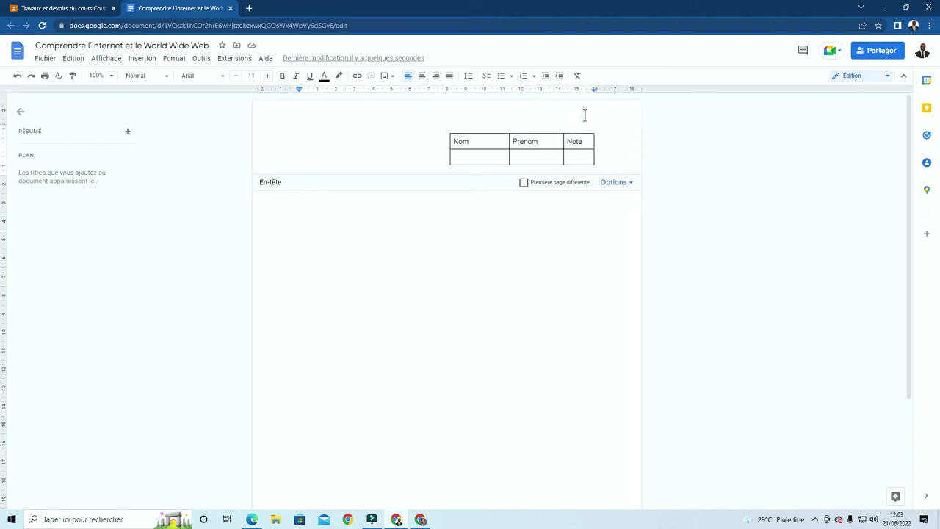
pyautogui.click(559, 141)
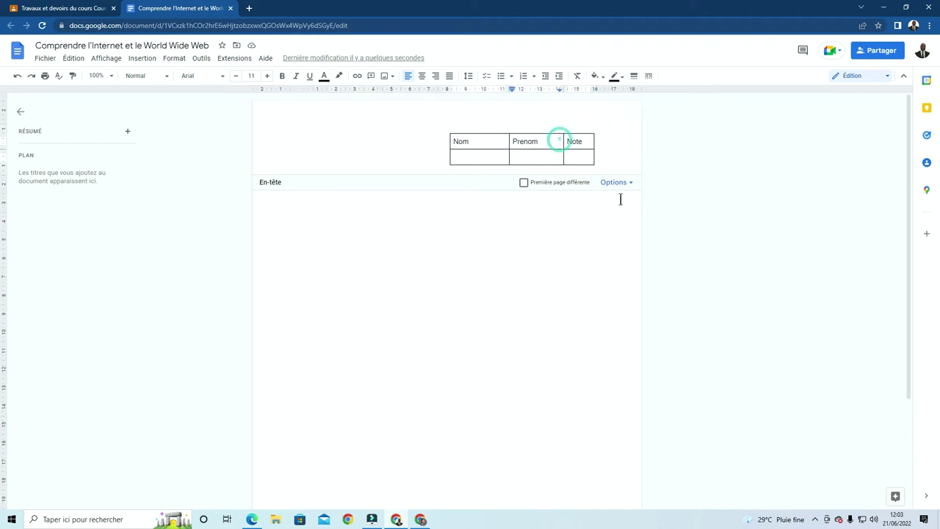
pyautogui.click(608, 138)
# Set the header margin to 0 in the header format settings and return to the body
pyautogui.click(628, 183)
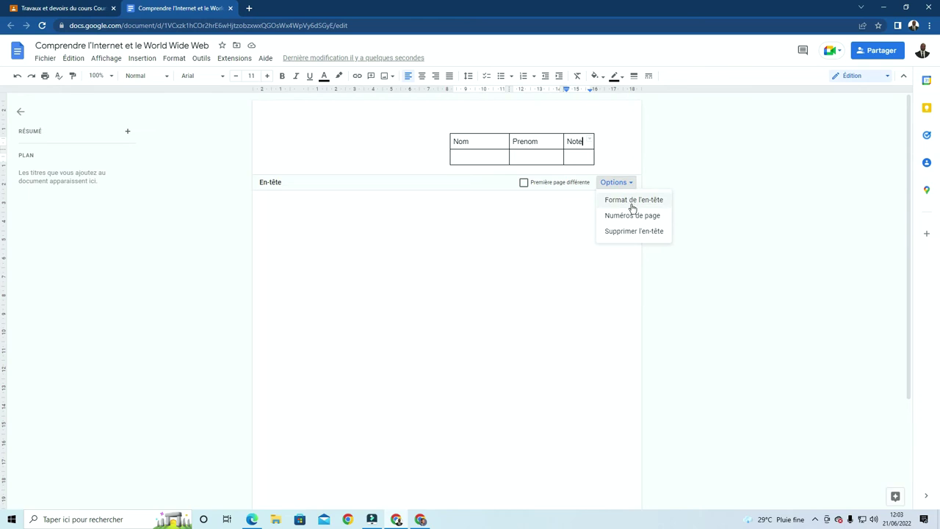
pyautogui.click(632, 208)
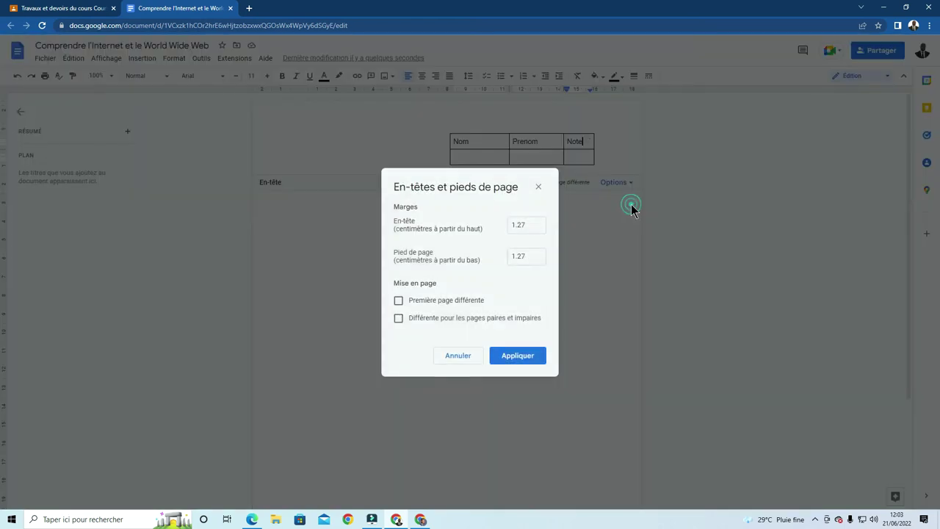
pyautogui.click(532, 224)
pyautogui.moveTo(533, 224); pyautogui.dragTo(508, 225)
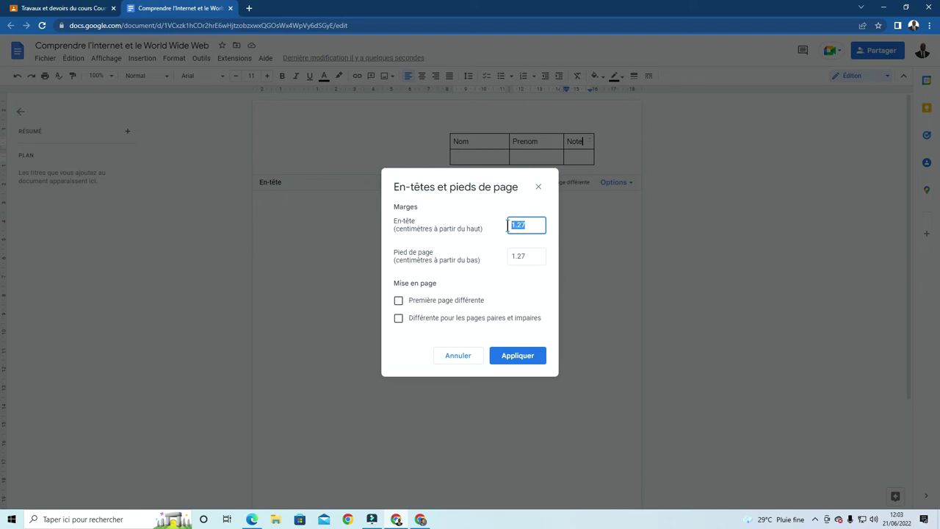
pyautogui.write('0')
pyautogui.click(513, 357)
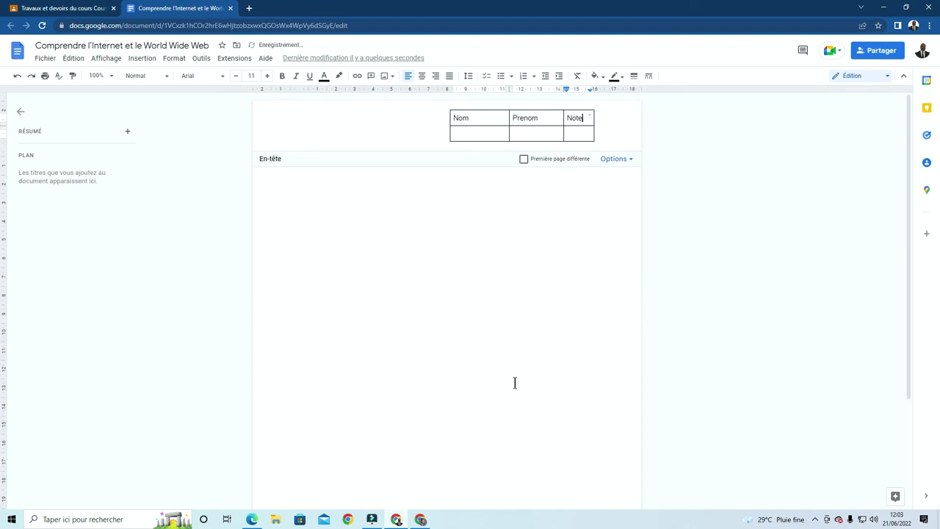
pyautogui.click(534, 336)
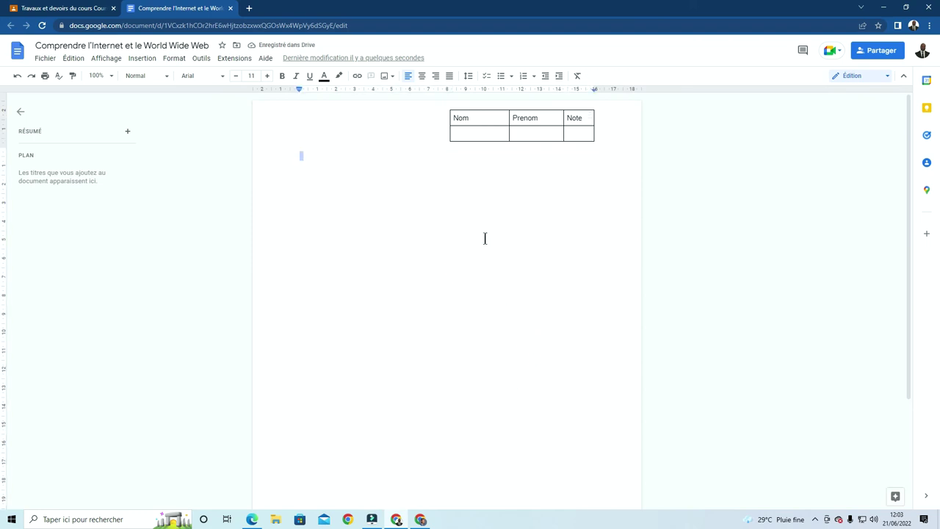
# Select questions 1–5 in the Word Online worksheet, then return to Google Docs
pyautogui.scroll(-5, 506, 213)
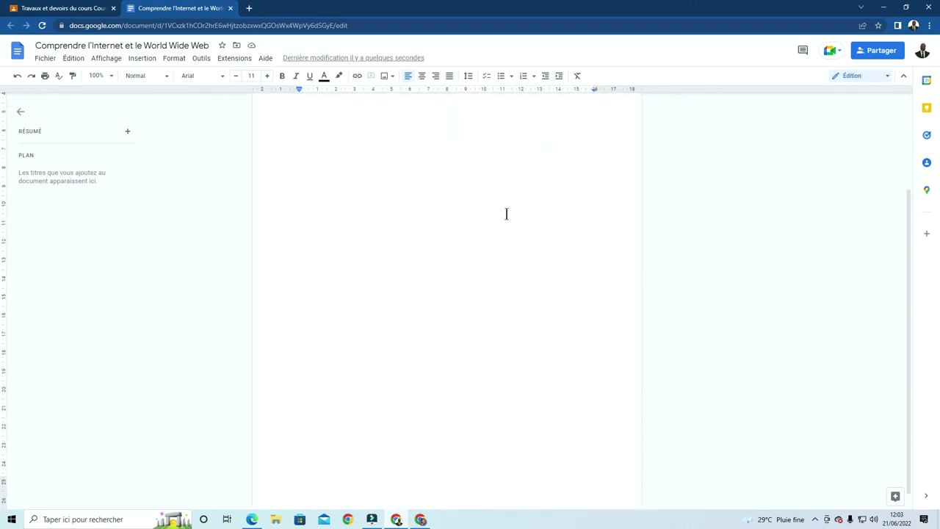
pyautogui.scroll(5, 506, 213)
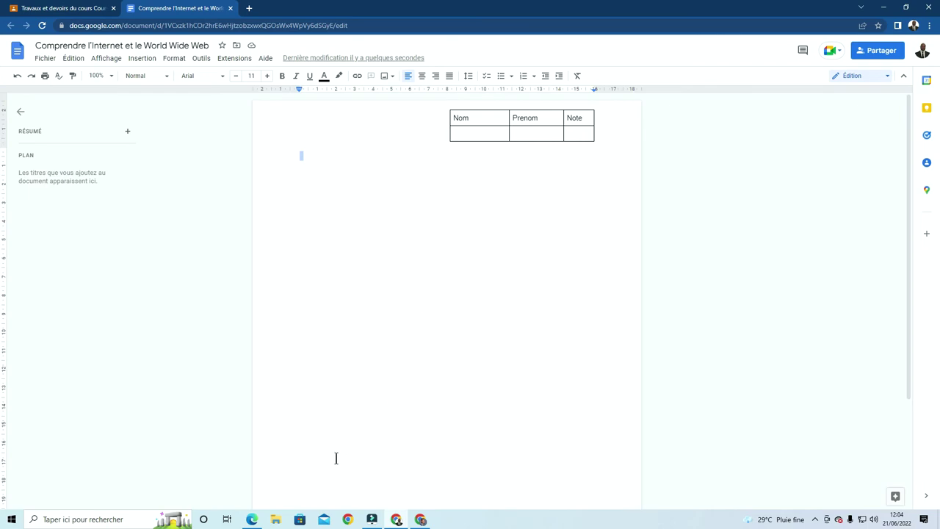
pyautogui.moveTo(252, 519)
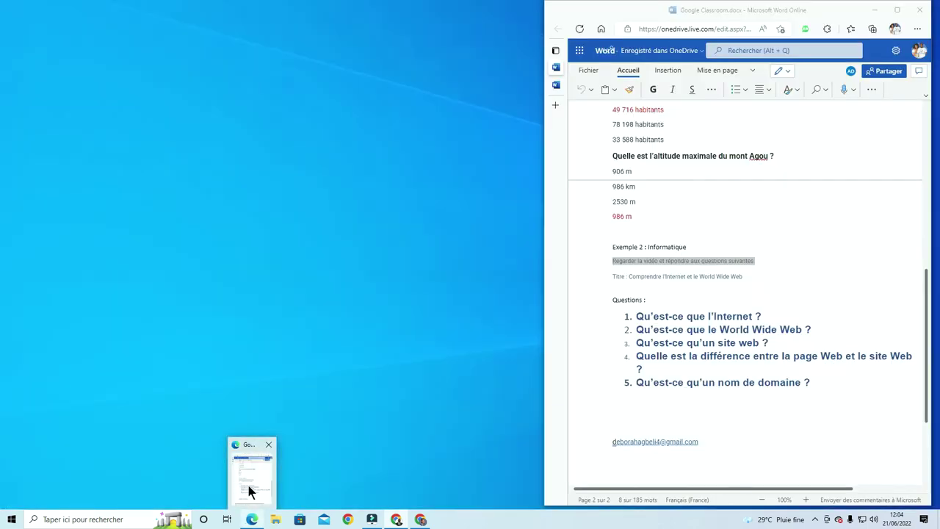
pyautogui.click(248, 486)
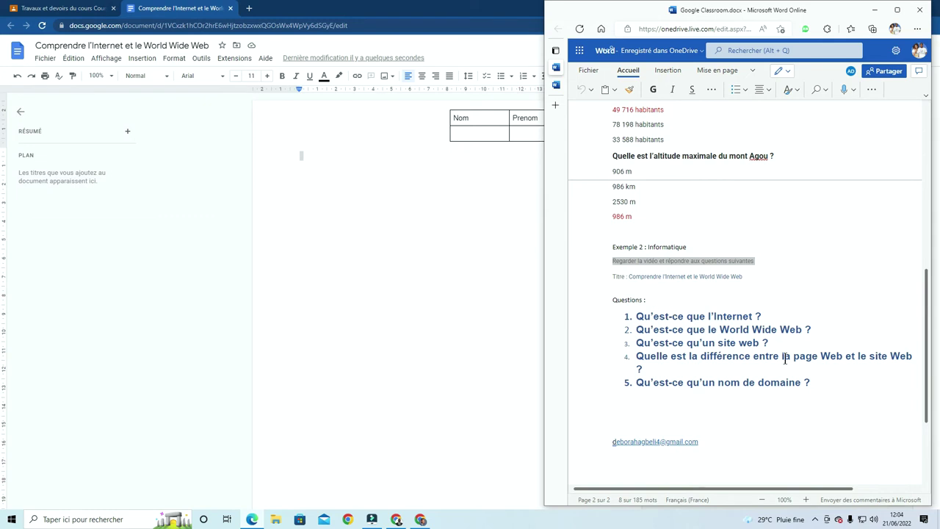
pyautogui.click(816, 385)
pyautogui.moveTo(816, 385); pyautogui.dragTo(624, 317)
pyautogui.hotkey('ctrl', 'c')
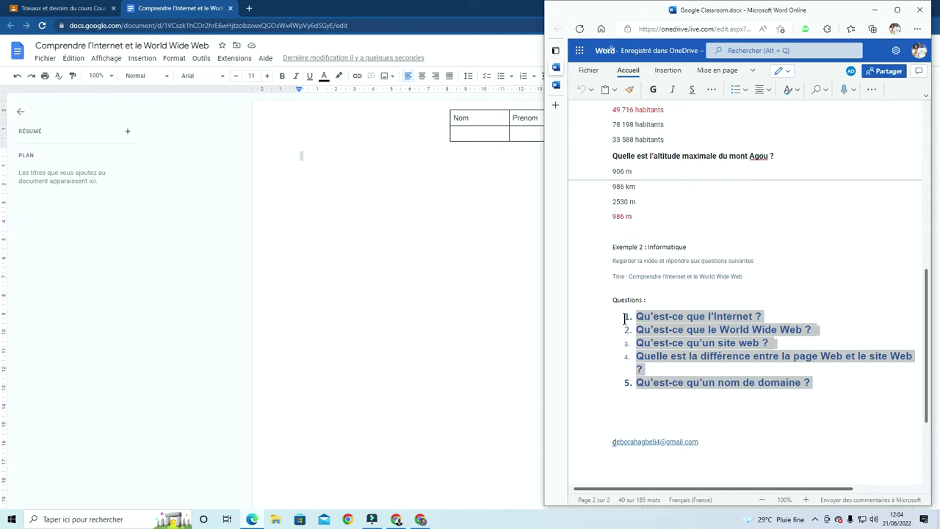
pyautogui.click(337, 165)
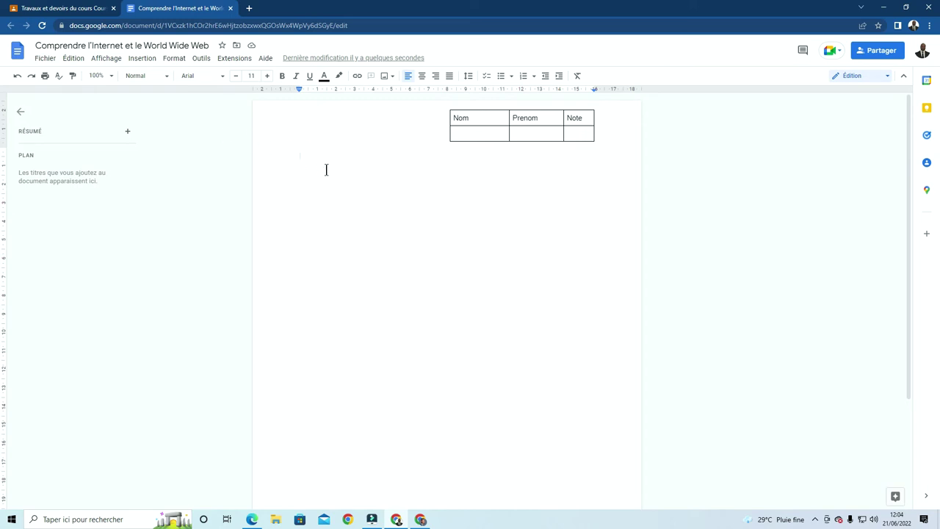
# Make 'Evaluation' a Titre 1 heading and paste the five numbered questions beneath it
pyautogui.write('Evaluation')
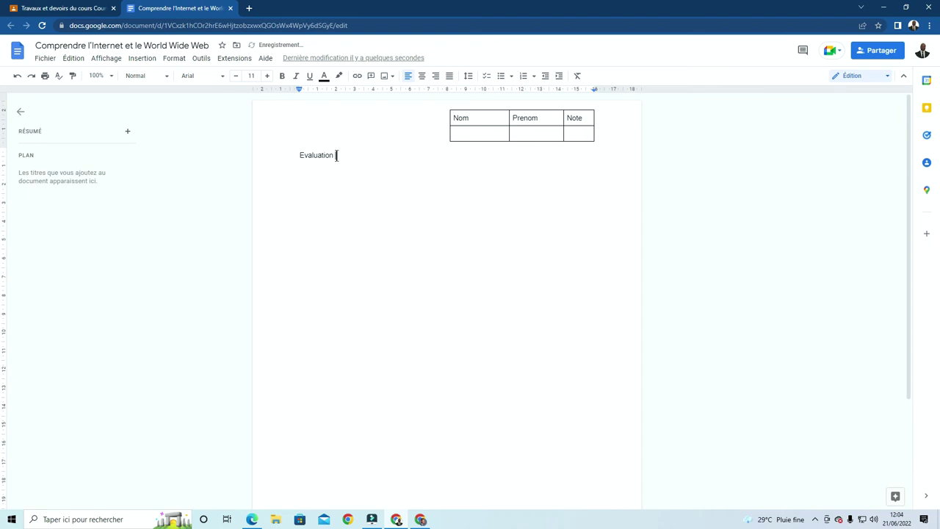
pyautogui.moveTo(336, 156); pyautogui.dragTo(275, 155)
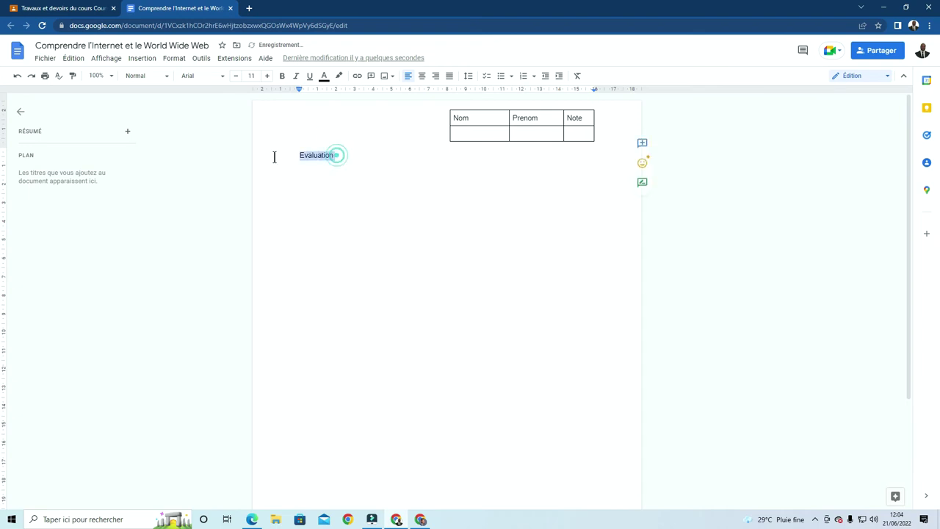
pyautogui.click(169, 77)
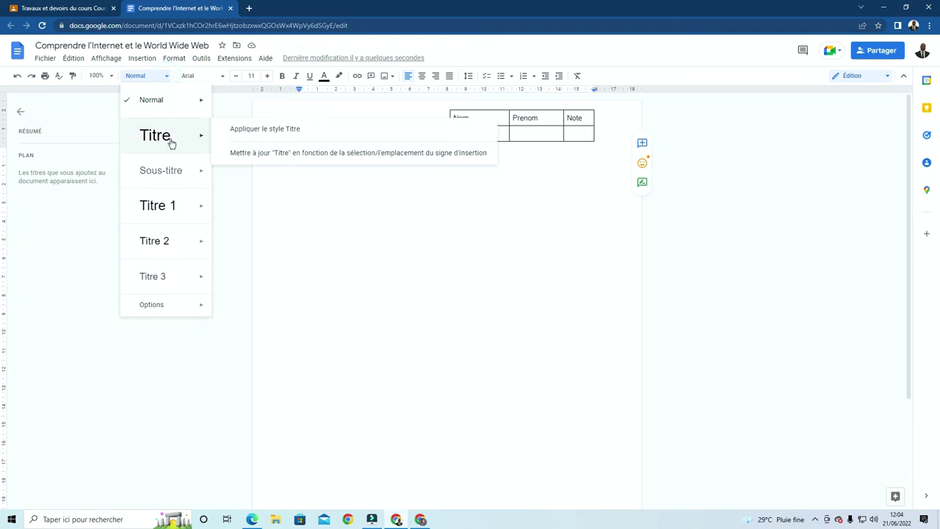
pyautogui.moveTo(172, 180)
pyautogui.moveTo(155, 206)
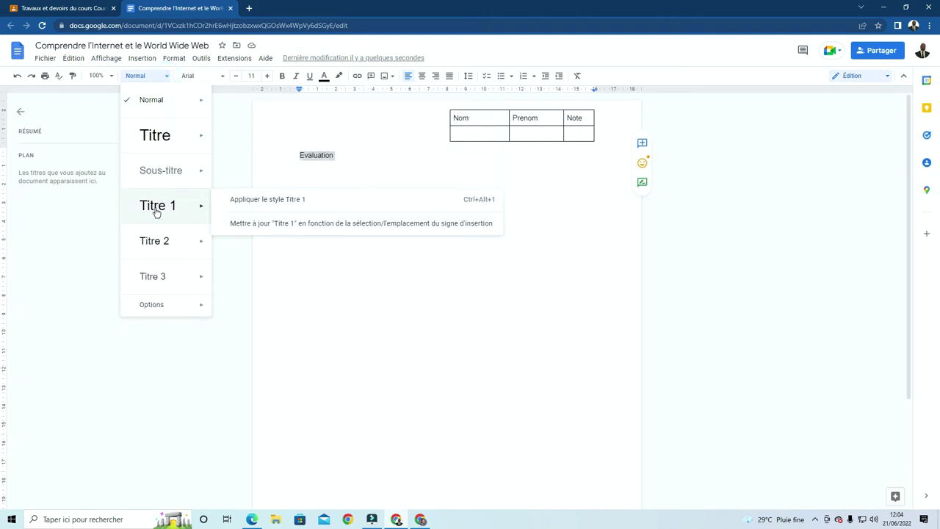
pyautogui.click(264, 205)
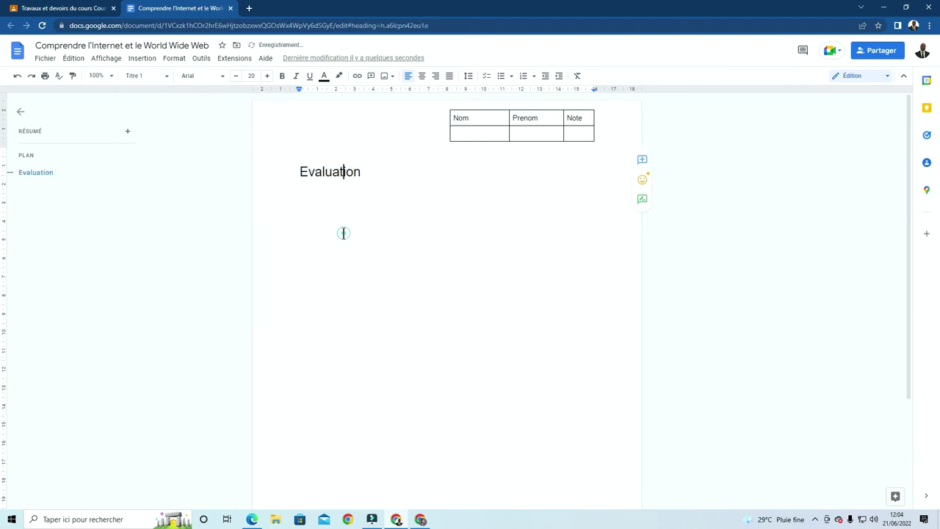
pyautogui.press('End')
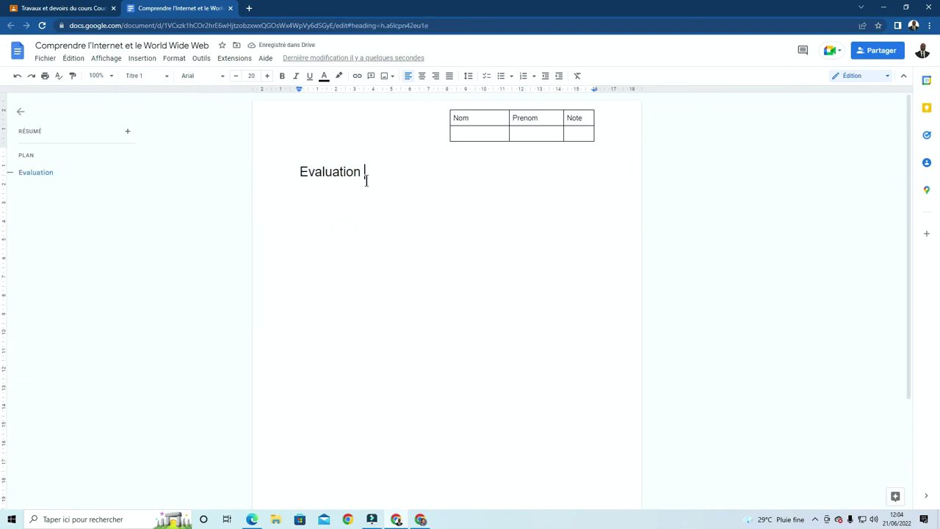
pyautogui.press('Return')
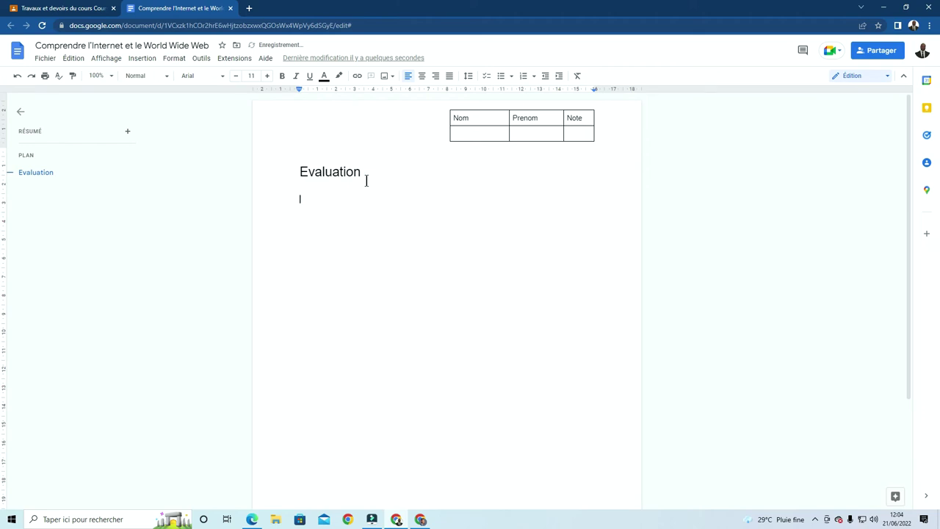
pyautogui.hotkey('ctrl', 'v')
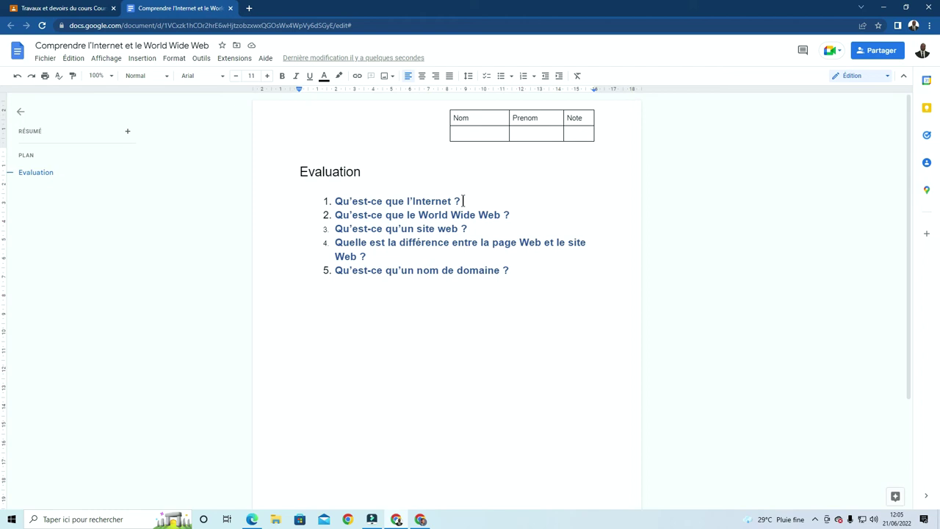
# Add an unnumbered 1x1 answer table below questions 1 and 2
pyautogui.click(463, 201)
pyautogui.press('Return')
pyautogui.press('BackSpace')
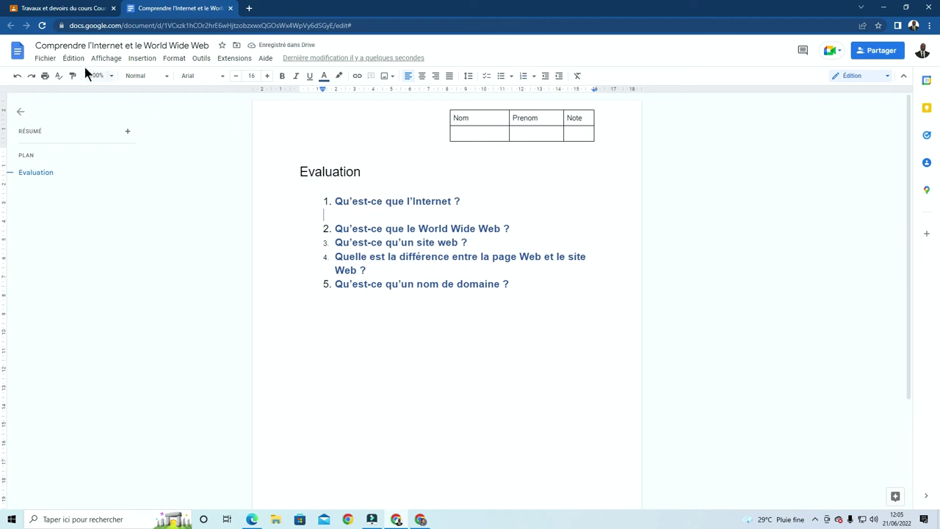
pyautogui.click(143, 58)
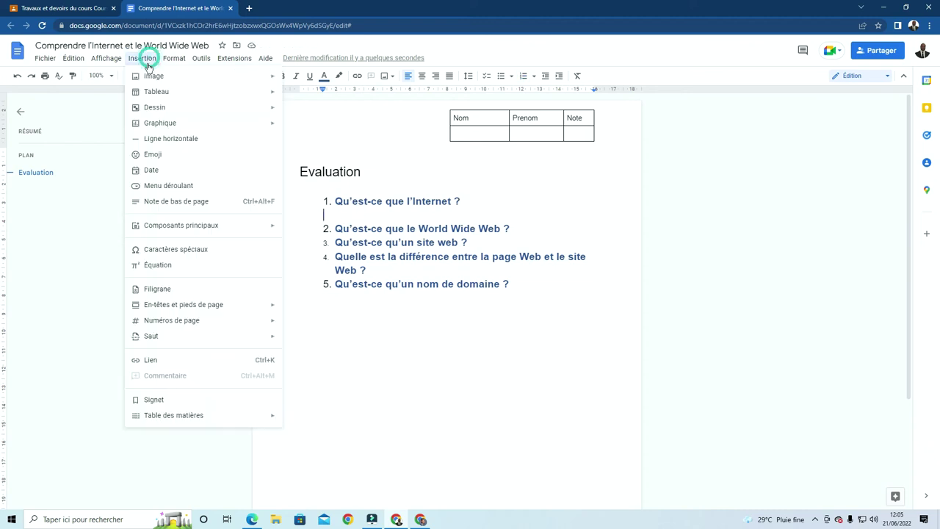
pyautogui.moveTo(278, 111)
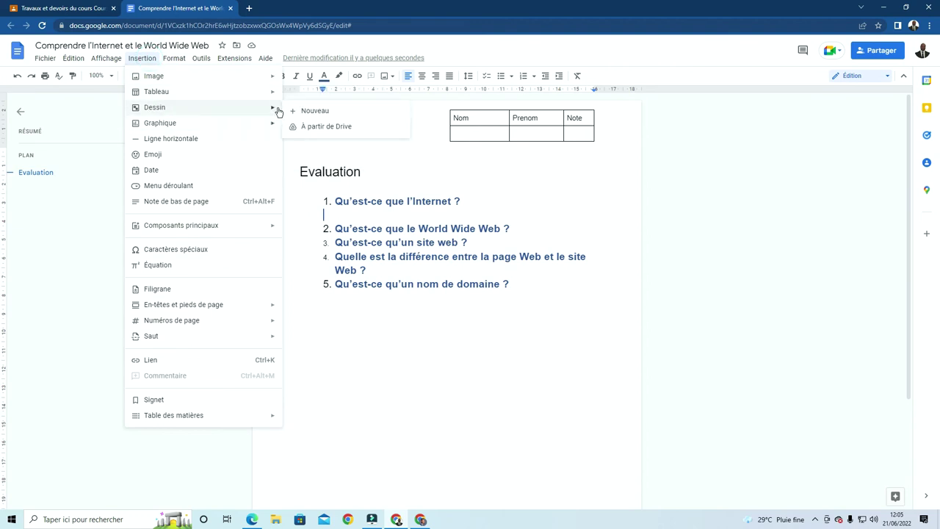
pyautogui.moveTo(266, 94)
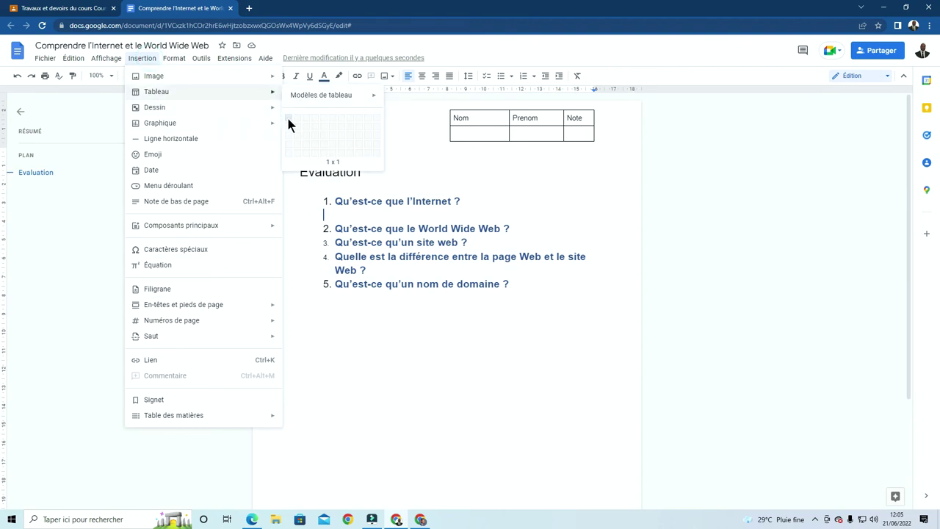
pyautogui.click(288, 119)
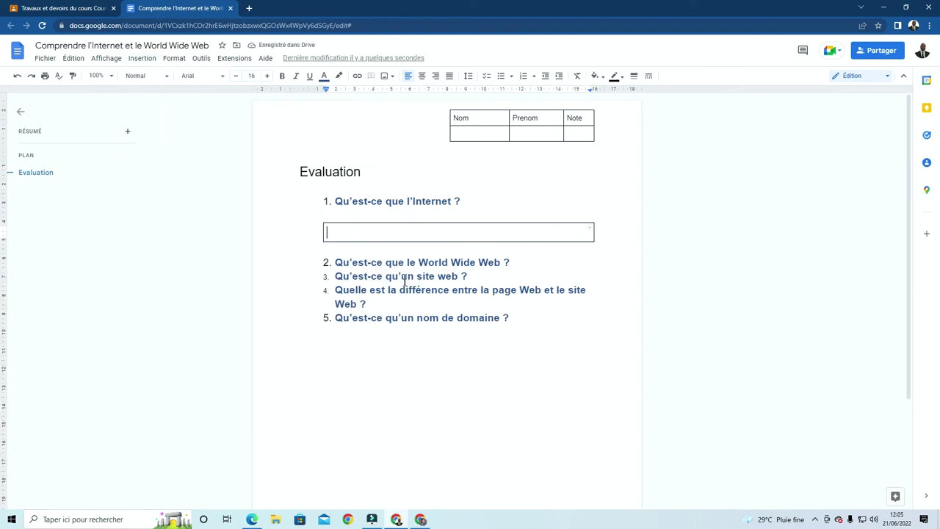
pyautogui.click(521, 261)
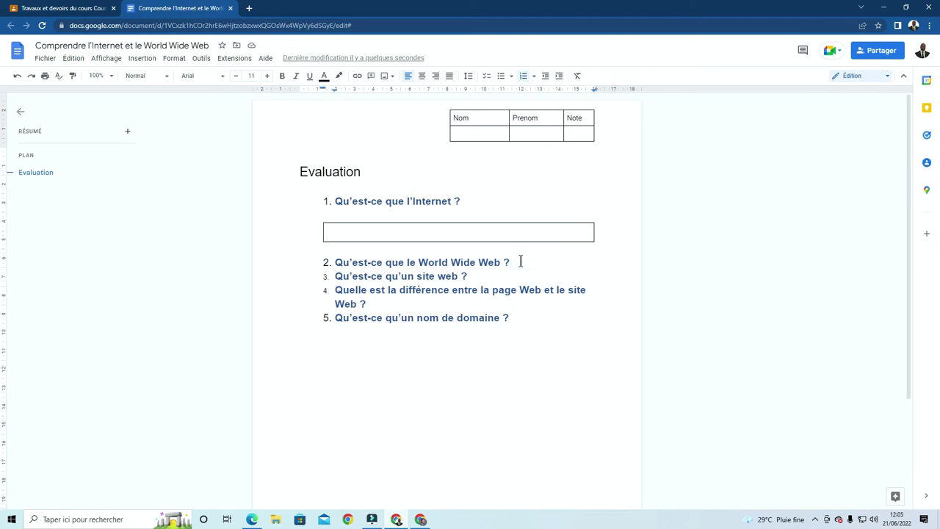
pyautogui.press('Return')
pyautogui.press('BackSpace')
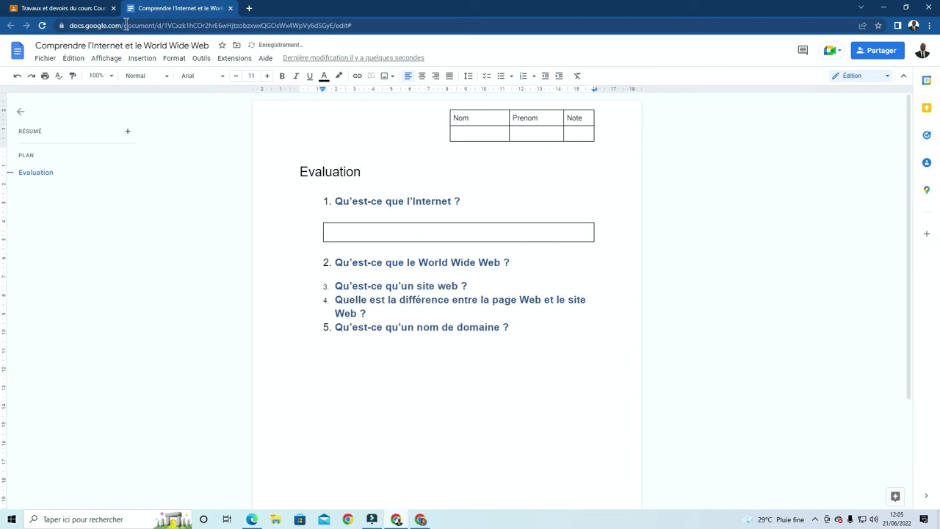
pyautogui.click(138, 61)
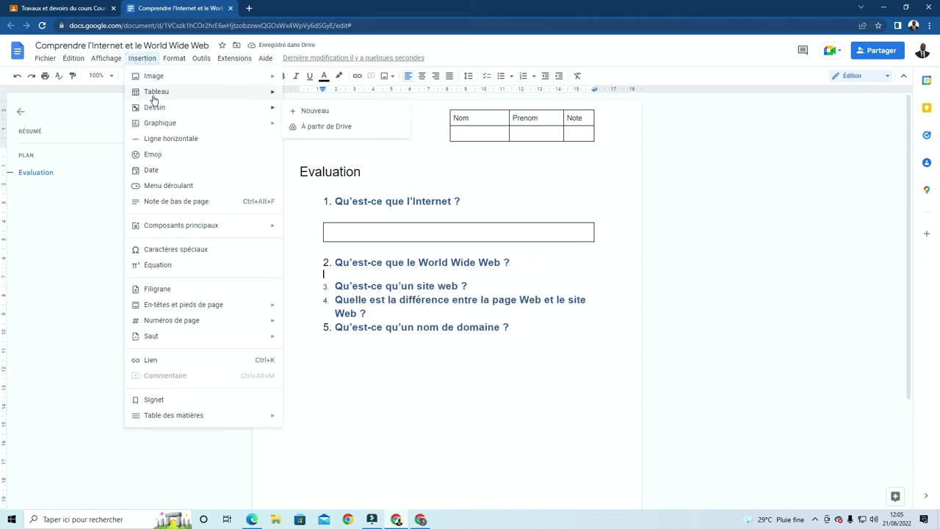
pyautogui.moveTo(273, 92)
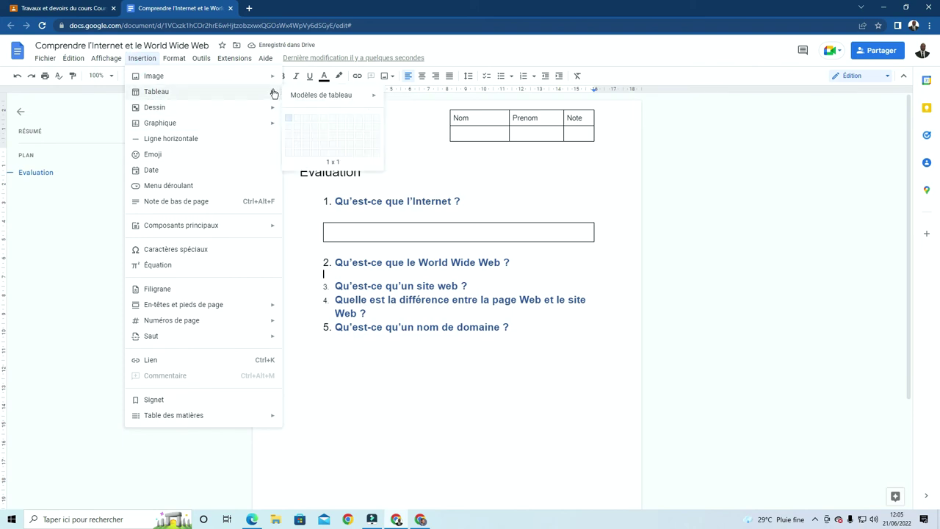
pyautogui.click(287, 122)
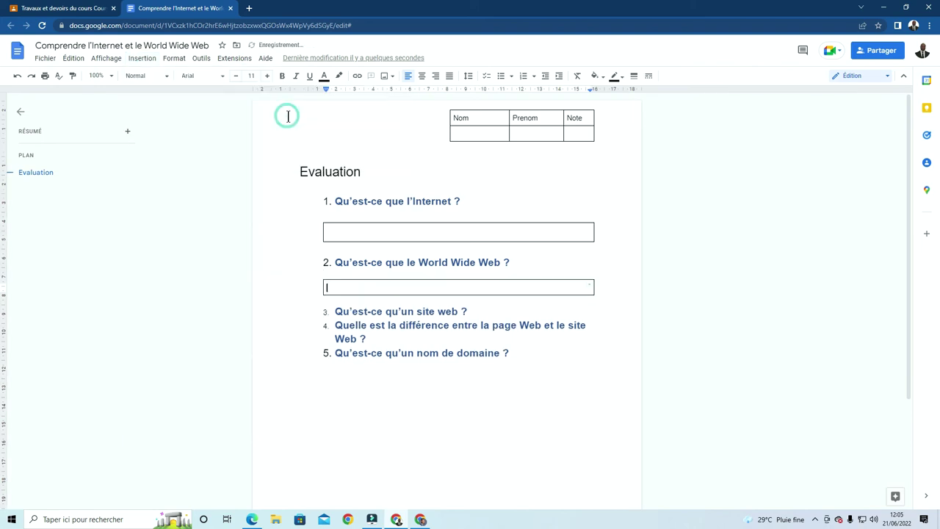
# Add a 1x1 answer table below questions 3 and 4
pyautogui.click(483, 309)
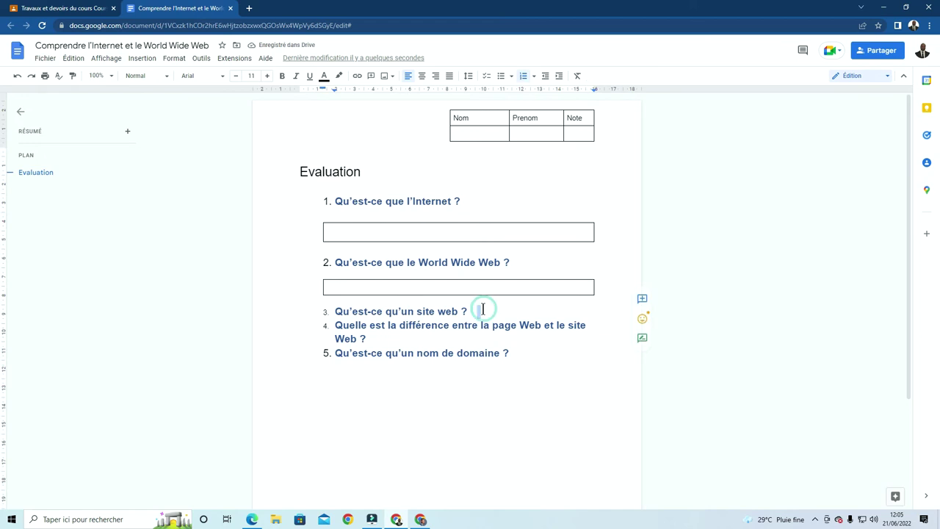
pyautogui.press('Return')
pyautogui.press('BackSpace')
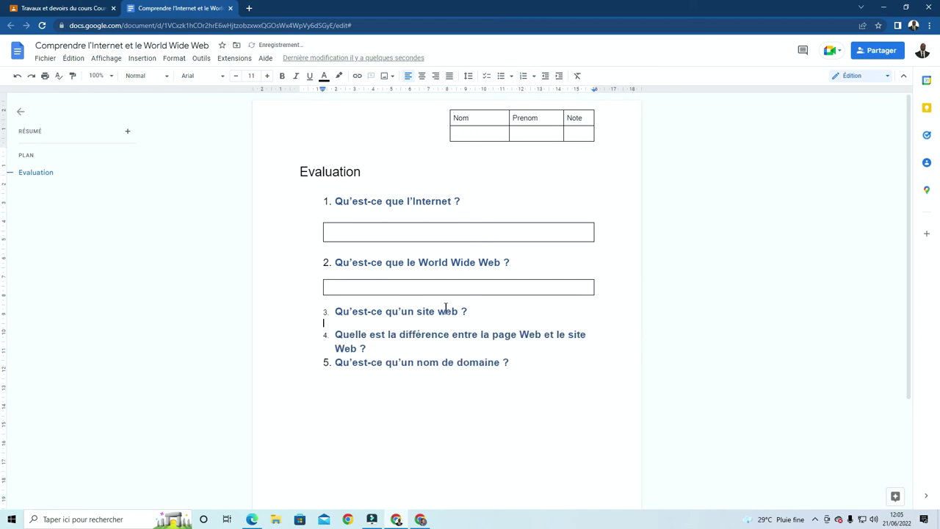
pyautogui.click(142, 59)
pyautogui.moveTo(150, 94)
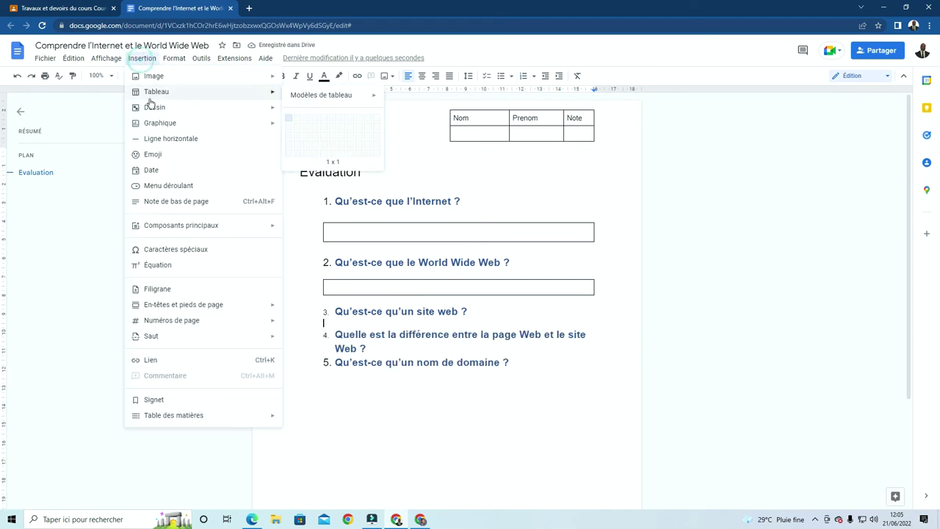
pyautogui.click(288, 120)
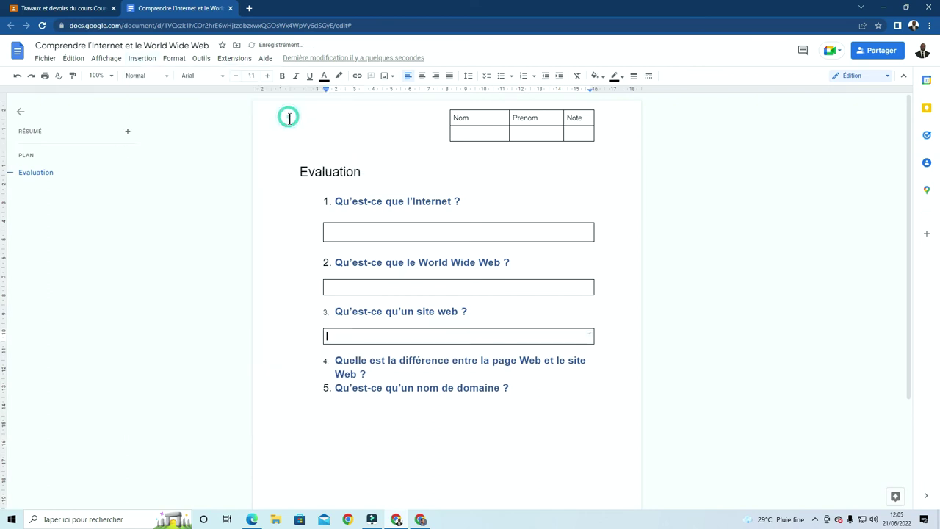
pyautogui.click(393, 376)
pyautogui.press('Return')
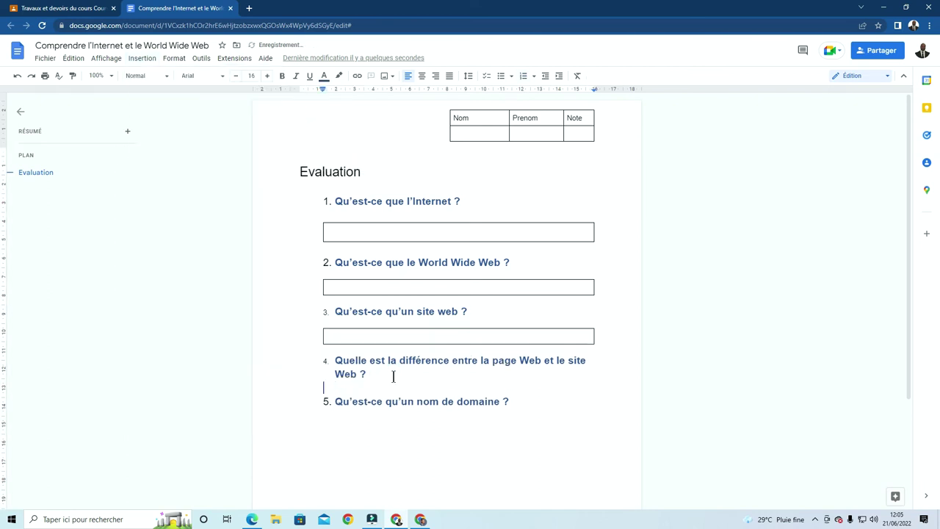
pyautogui.click(141, 58)
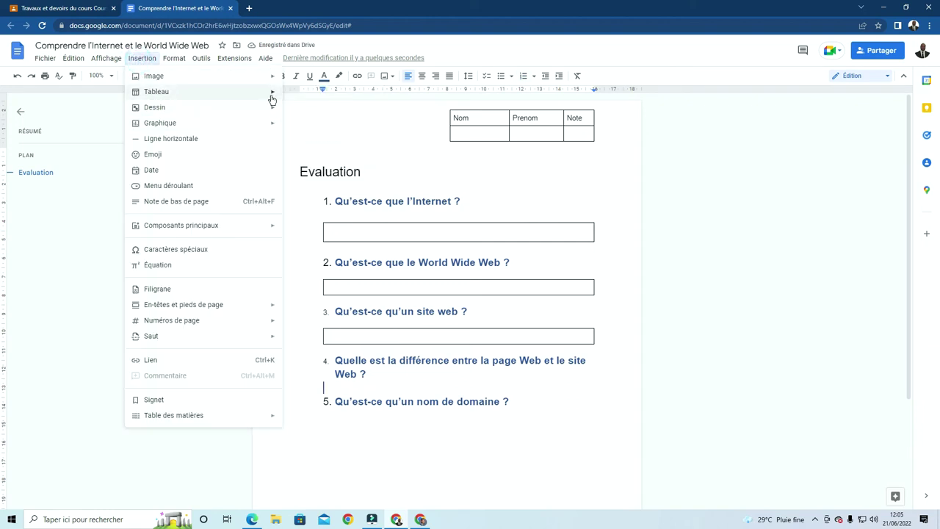
pyautogui.moveTo(272, 97)
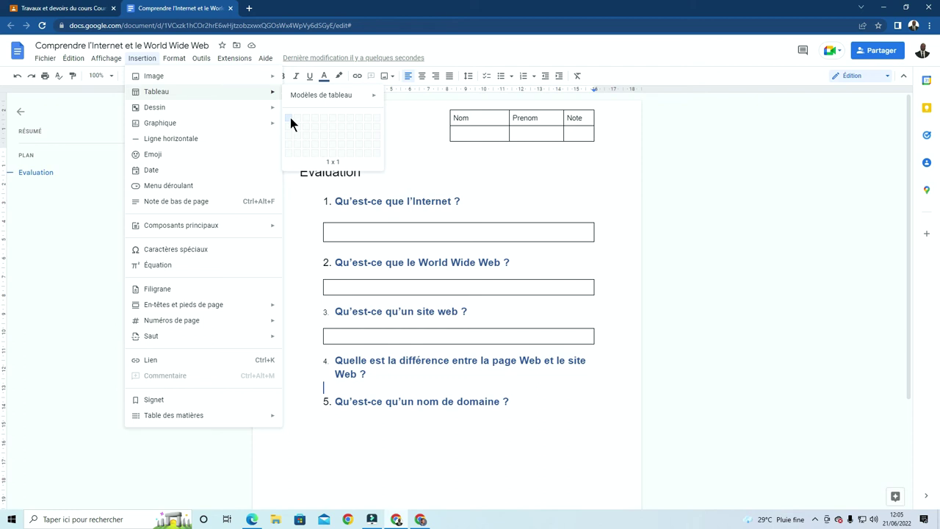
pyautogui.click(290, 117)
# Add an unnumbered 1x1 answer table below question 5
pyautogui.click(519, 435)
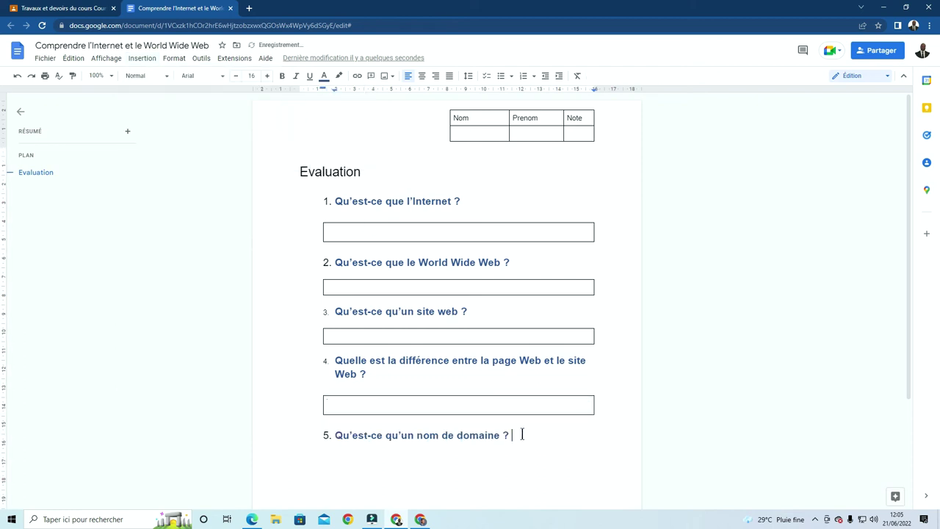
pyautogui.click(521, 434)
pyautogui.press('Return')
pyautogui.press('BackSpace')
pyautogui.click(145, 58)
pyautogui.moveTo(175, 94)
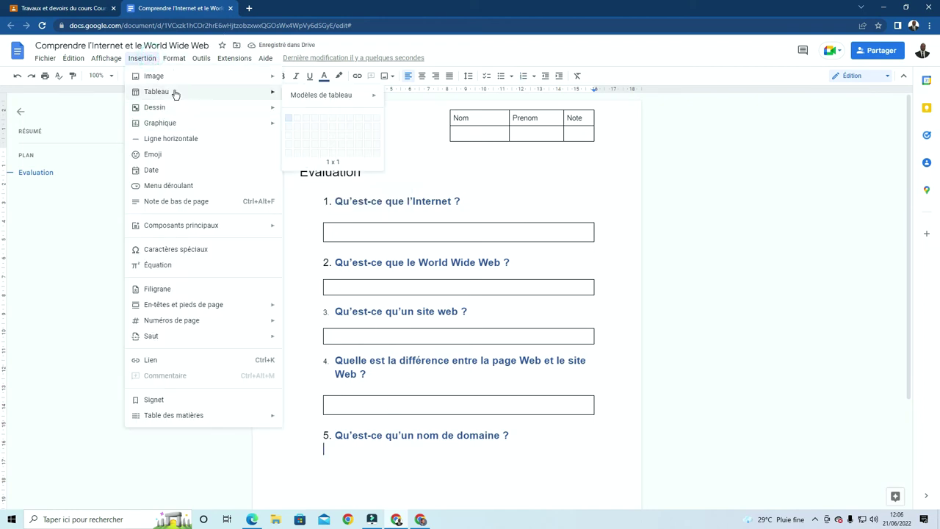
pyautogui.click(289, 119)
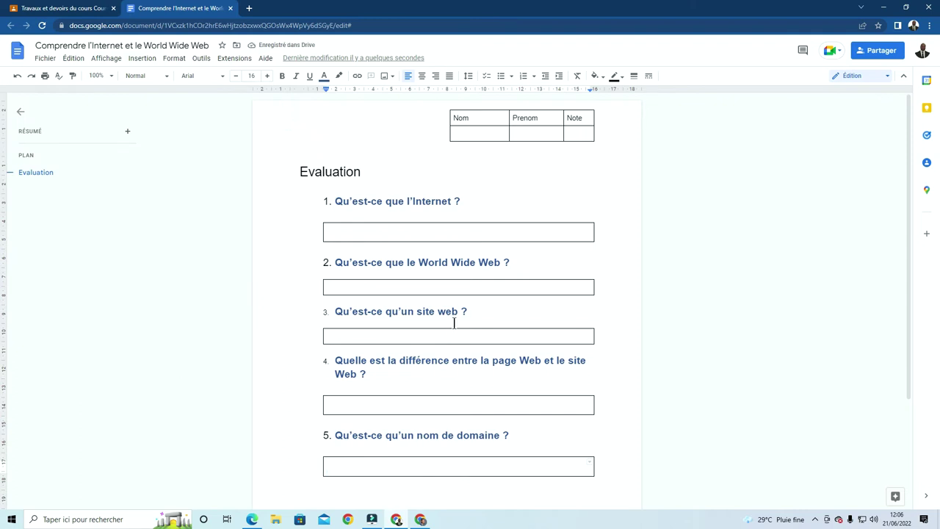
# Add empty lines inside the answer boxes of questions 1, 2 and 3
pyautogui.scroll(-2, 474, 301)
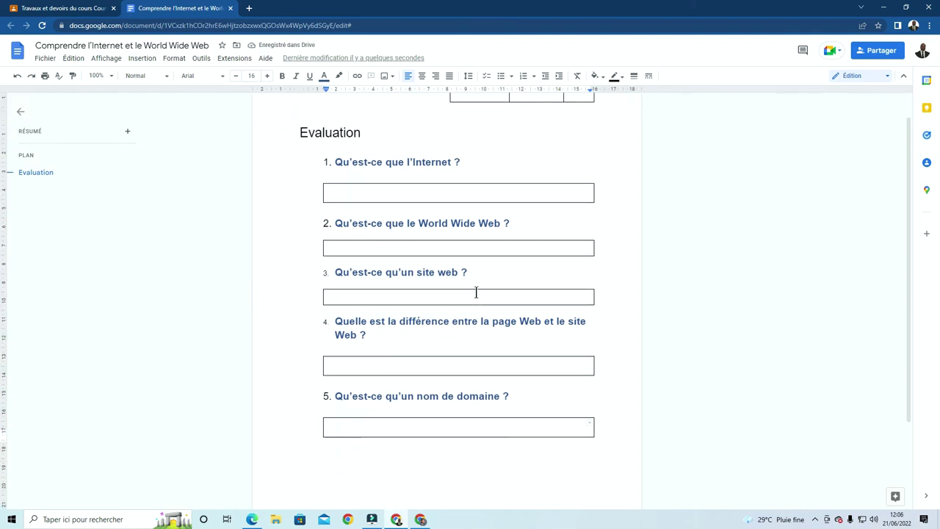
pyautogui.scroll(2, 476, 292)
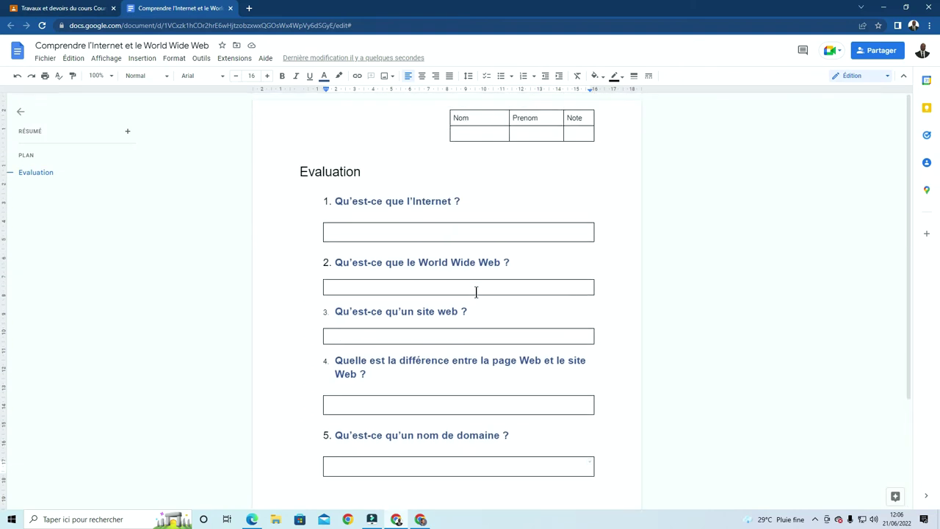
pyautogui.scroll(-2, 476, 292)
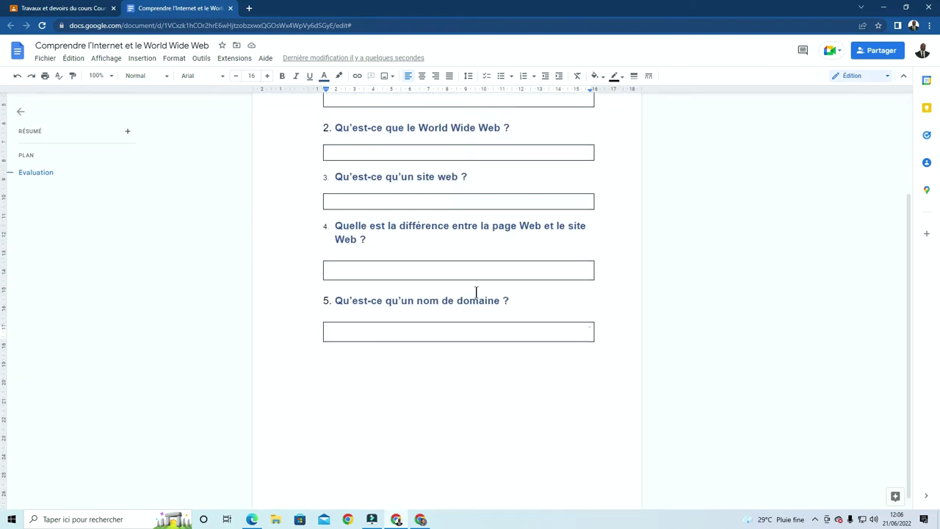
pyautogui.scroll(1, 476, 294)
pyautogui.click(393, 186)
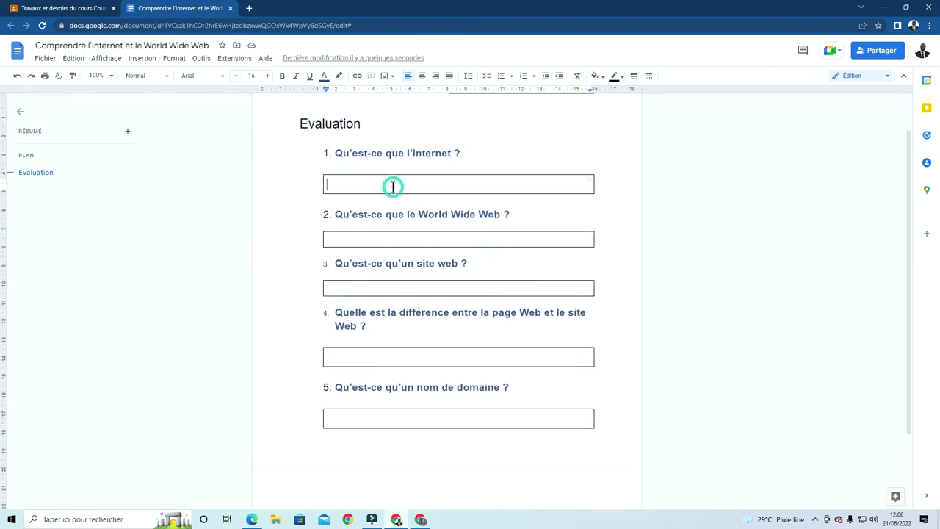
pyautogui.press('Return')
pyautogui.click(384, 251)
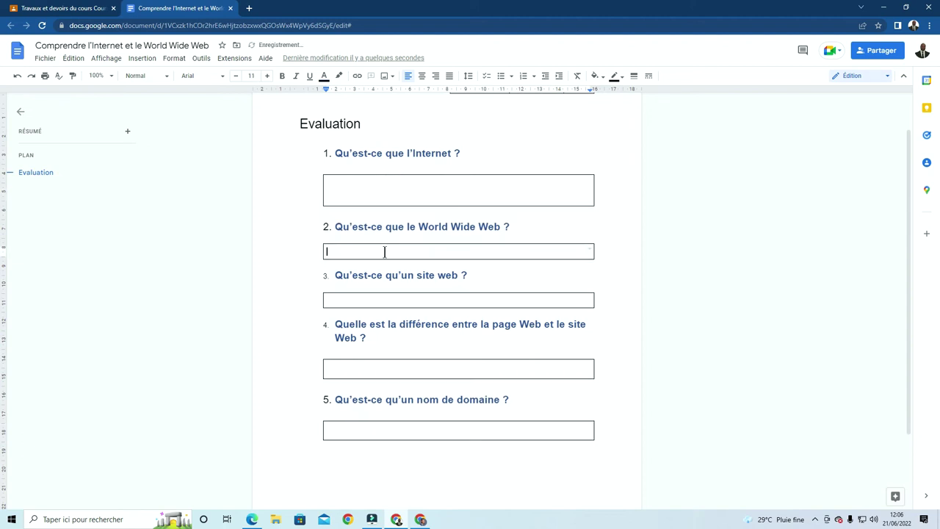
pyautogui.press('Return')
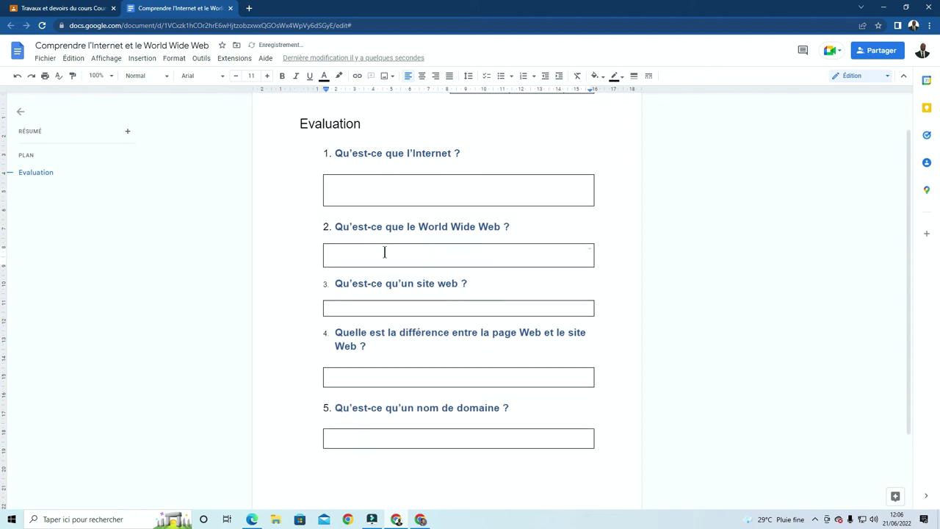
pyautogui.press('Return')
pyautogui.click(378, 318)
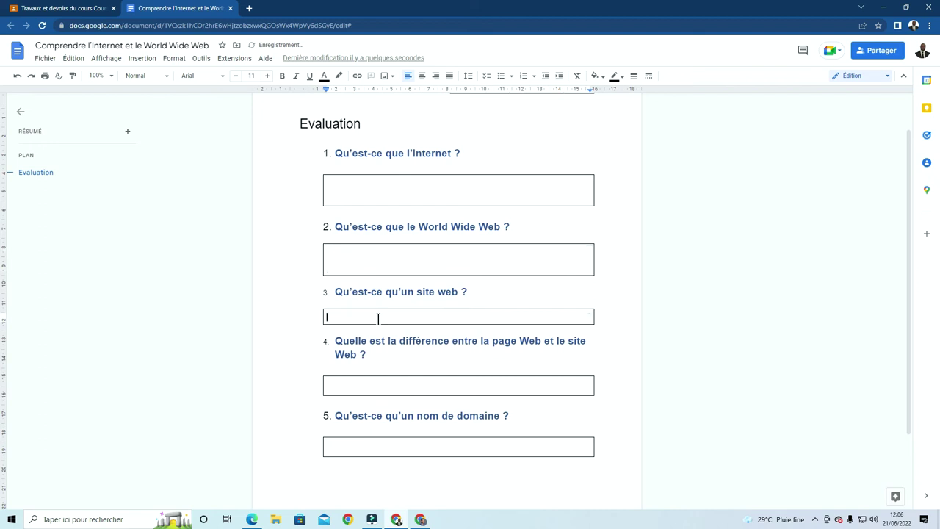
pyautogui.press('Return')
pyautogui.press('Return')
# Undo the accidental deletion of question 4's box, then add a line to boxes 4 and 5
pyautogui.tripleClick(378, 402)
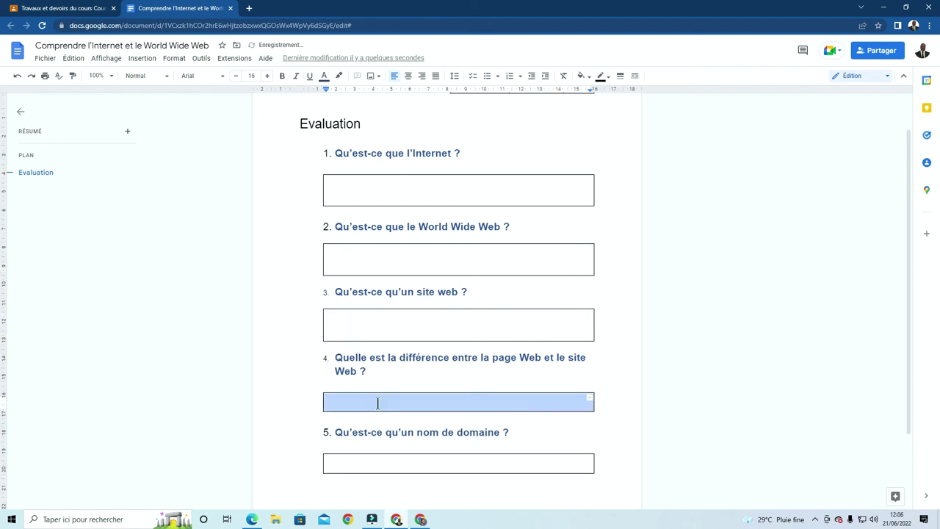
pyautogui.press('BackSpace')
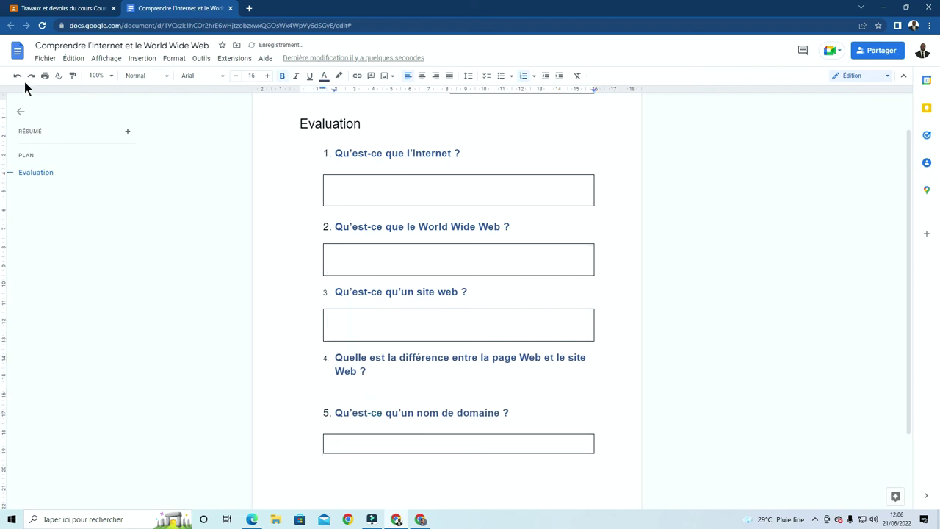
pyautogui.click(17, 76)
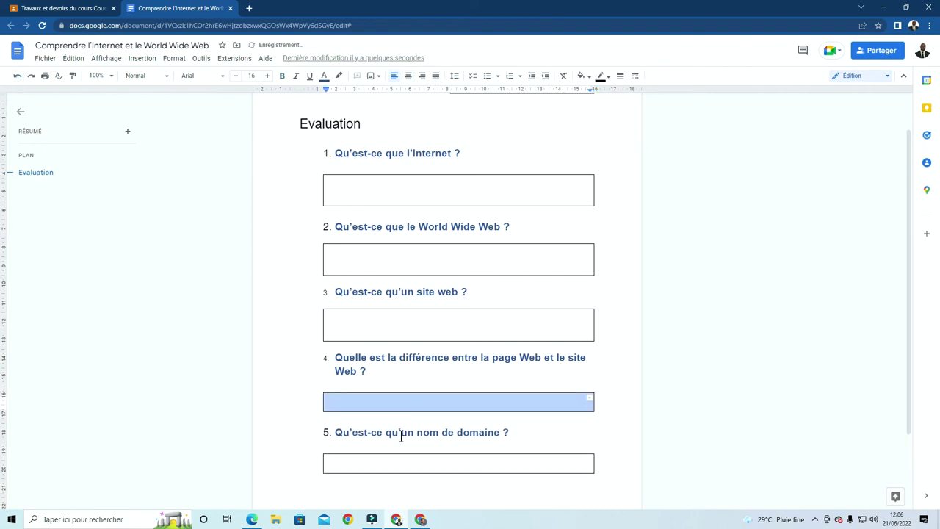
pyautogui.click(393, 402)
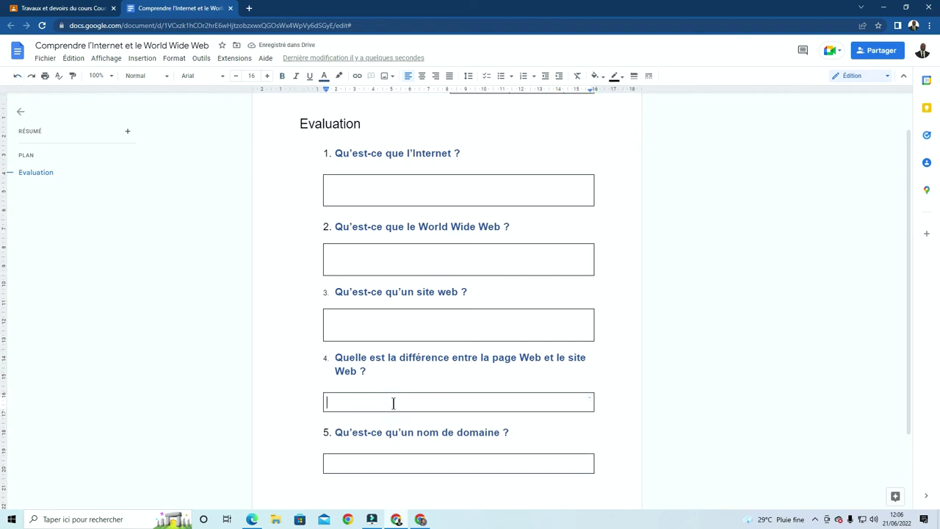
pyautogui.press('Return')
pyautogui.scroll(-3, 389, 404)
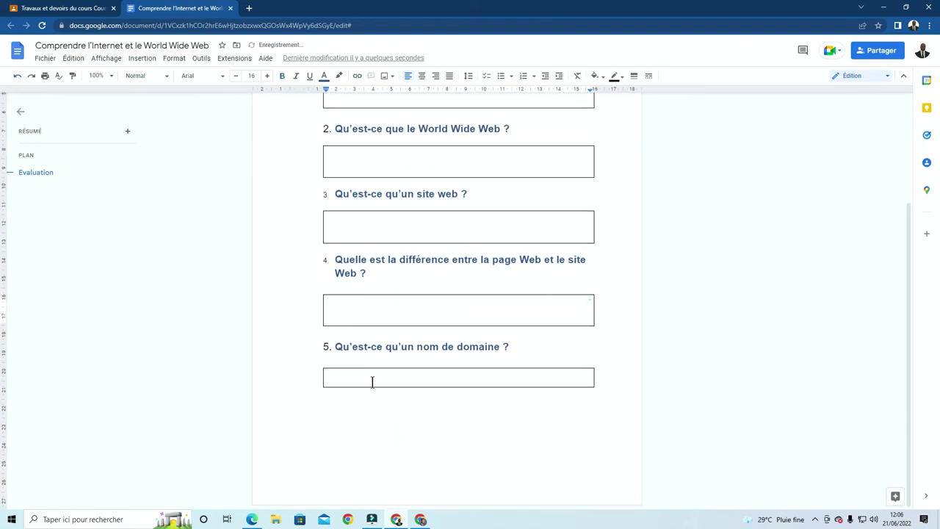
pyautogui.click(372, 382)
pyautogui.press('Return')
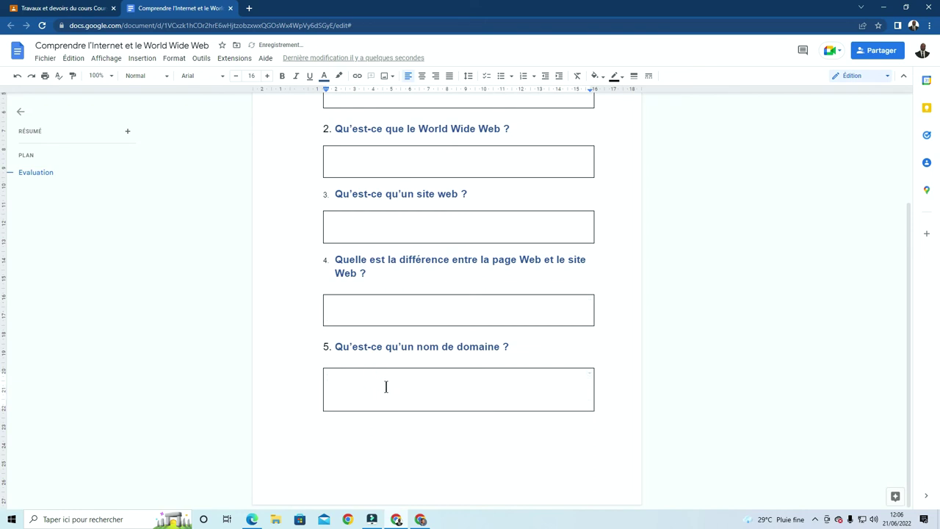
# Make boxes 3, 4, 2 and 1 one line taller and trim box 5's extra line
pyautogui.click(370, 230)
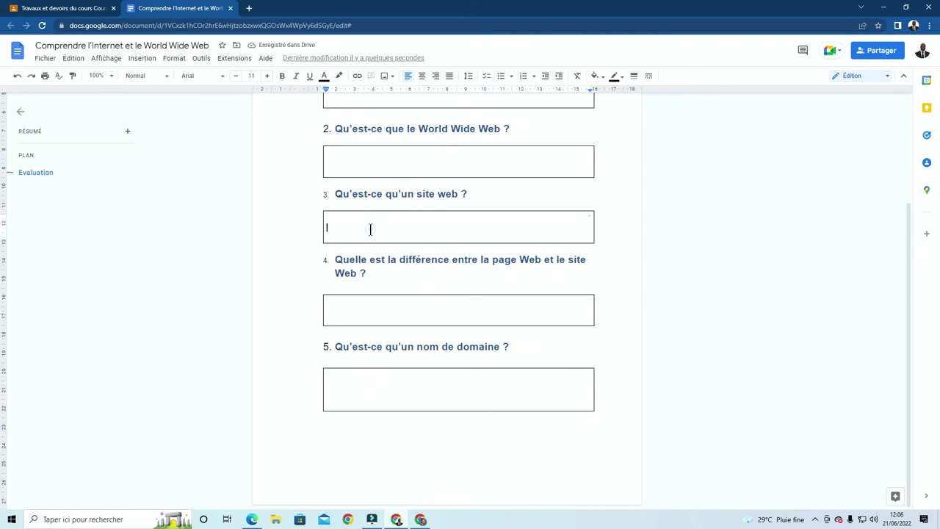
pyautogui.press('Return')
pyautogui.click(350, 323)
pyautogui.press('Return')
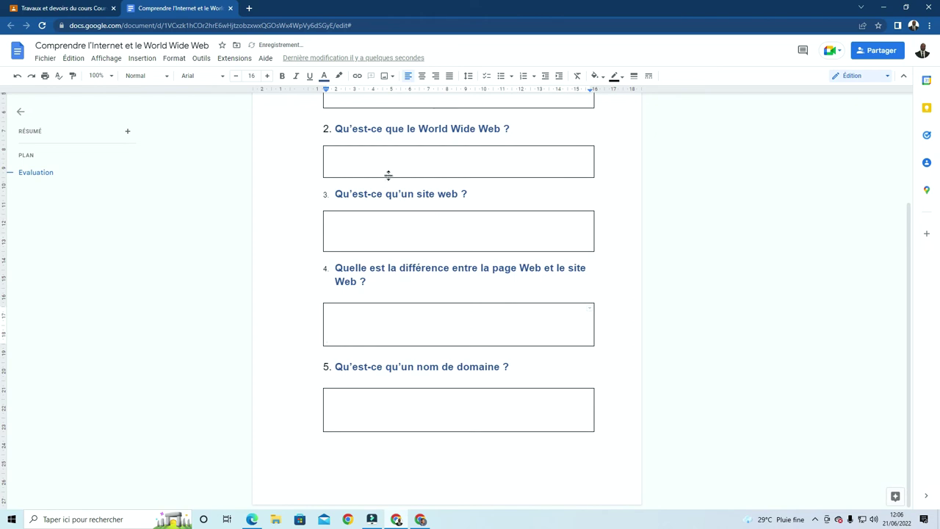
pyautogui.click(386, 157)
pyautogui.press('Return')
pyautogui.scroll(3, 386, 158)
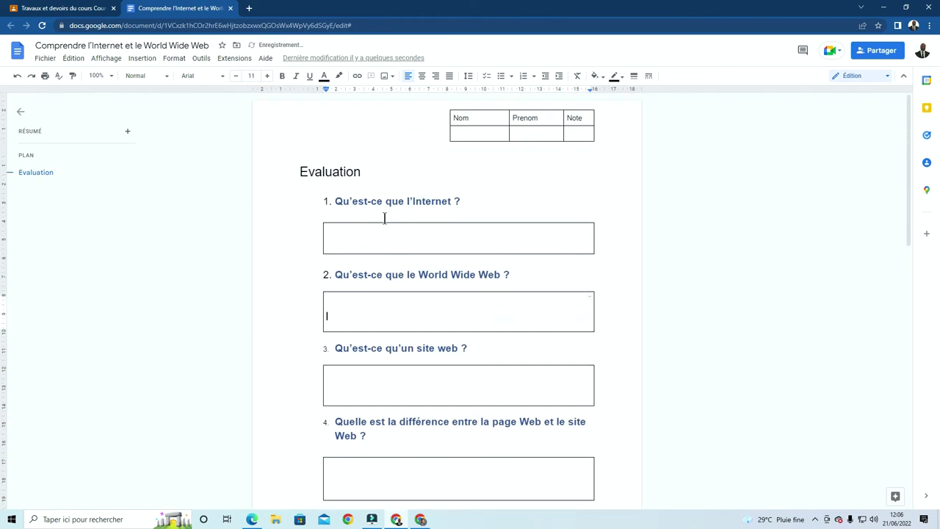
pyautogui.click(378, 238)
pyautogui.press('Return')
pyautogui.scroll(-2, 431, 255)
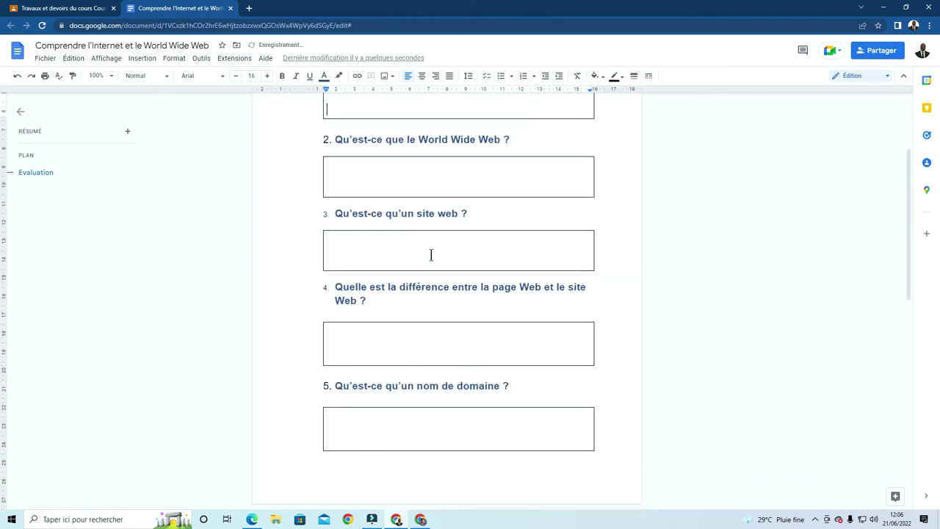
pyautogui.scroll(-2, 431, 255)
pyautogui.scroll(1, 432, 315)
pyautogui.click(394, 387)
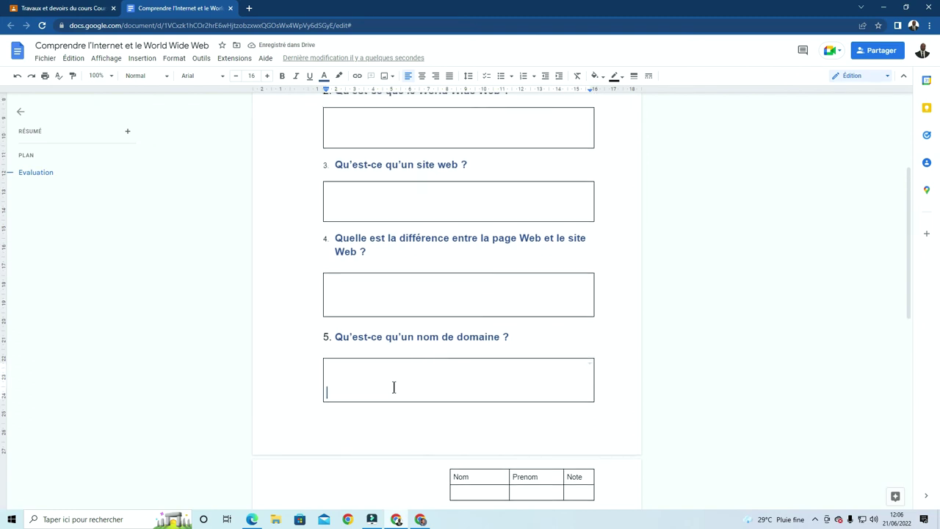
pyautogui.press('BackSpace')
pyautogui.scroll(1, 394, 387)
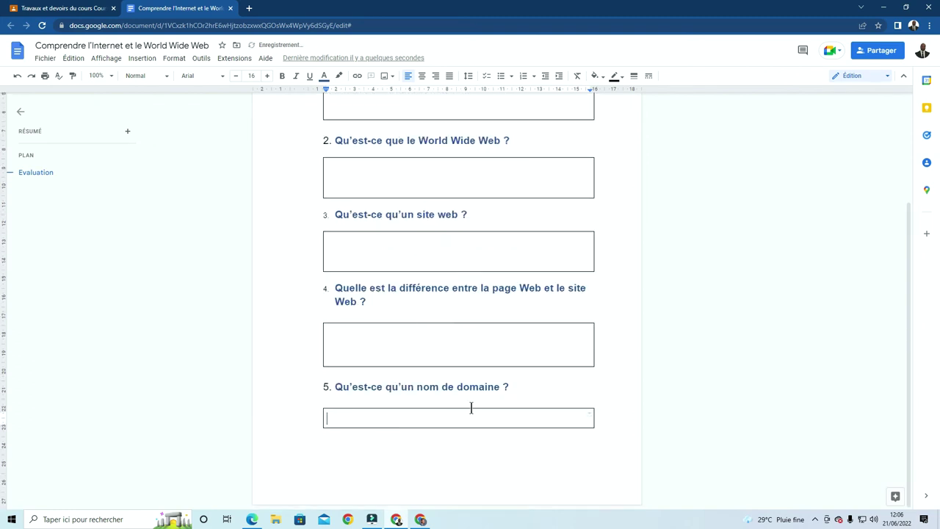
pyautogui.scroll(3, 487, 359)
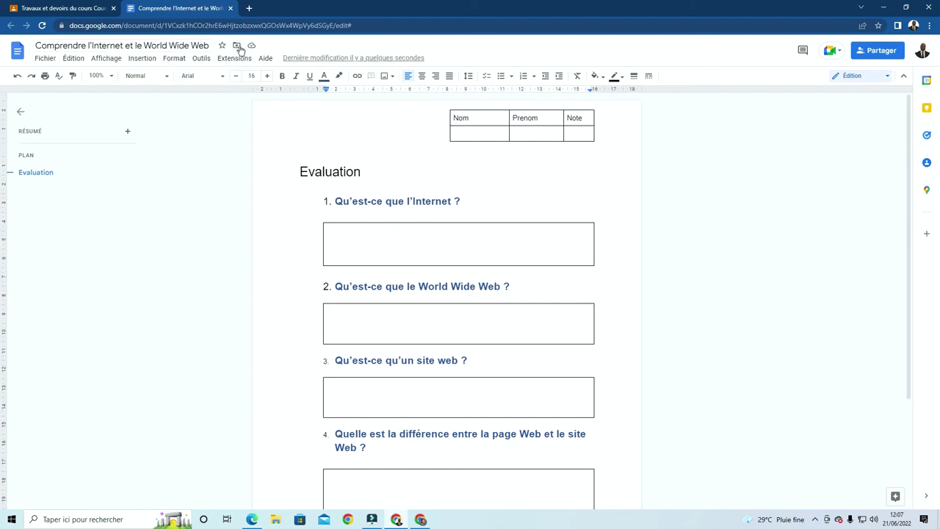
# Close the Google Docs worksheet tab to return to the Classroom draft
pyautogui.click(230, 9)
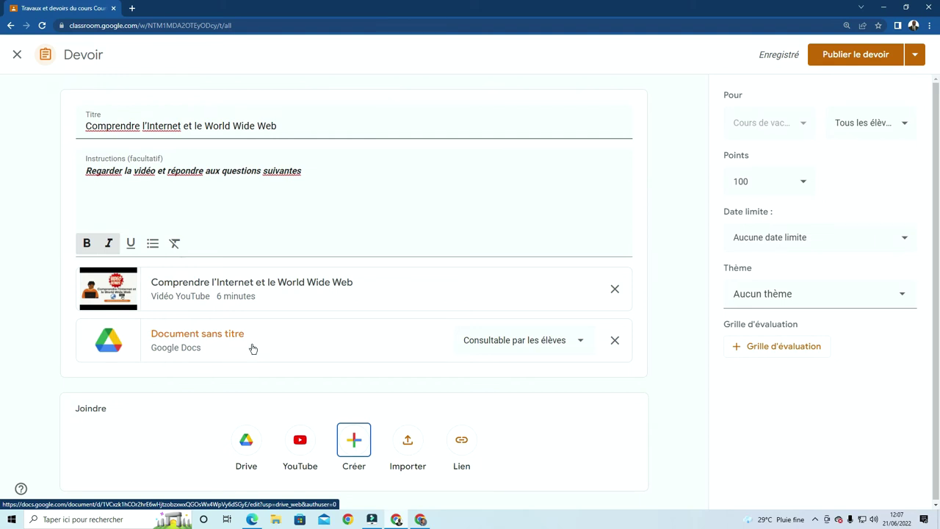
# Set the attached worksheet to 'Faire une copie par élève' and review the 'Tous les élèves' list
pyautogui.click(582, 341)
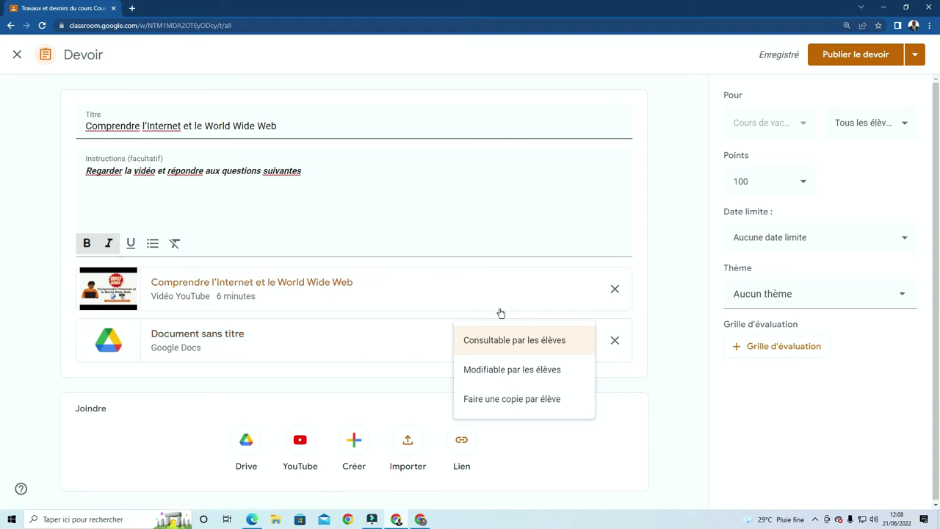
pyautogui.click(365, 373)
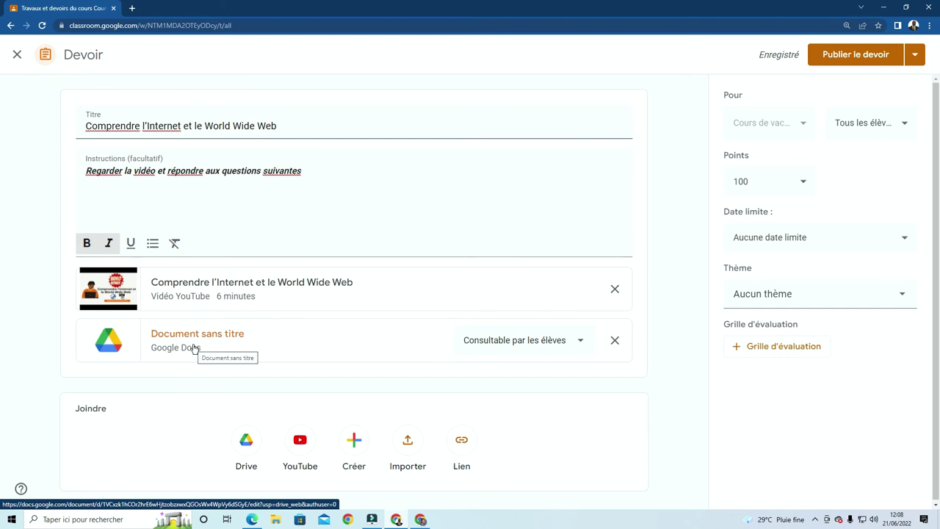
pyautogui.click(583, 342)
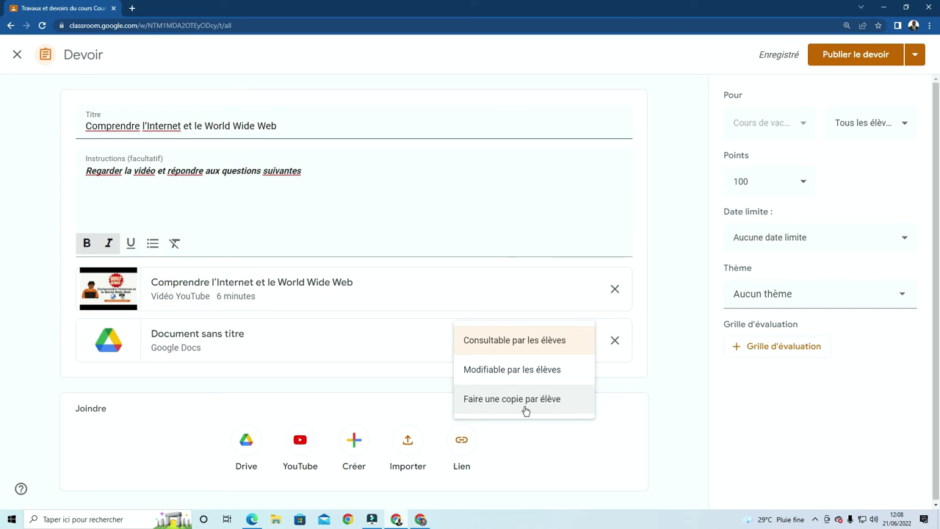
pyautogui.click(525, 400)
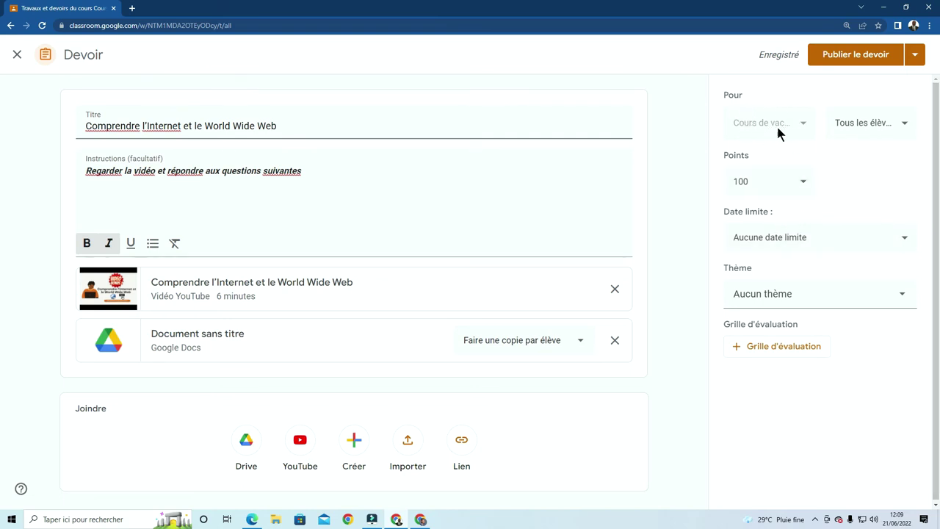
pyautogui.click(901, 125)
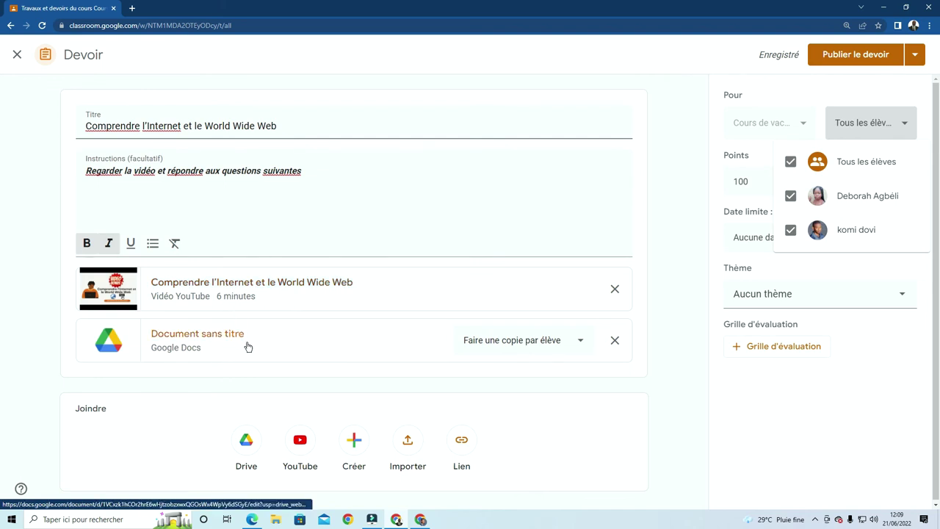
# Make the assignment worth 10 points, due 30 June 2022 at 23:59
pyautogui.click(761, 416)
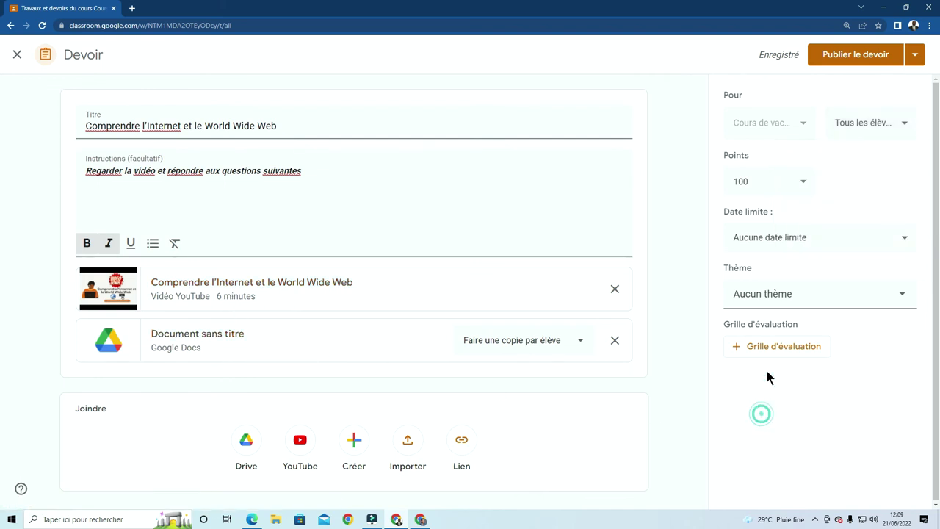
pyautogui.click(772, 184)
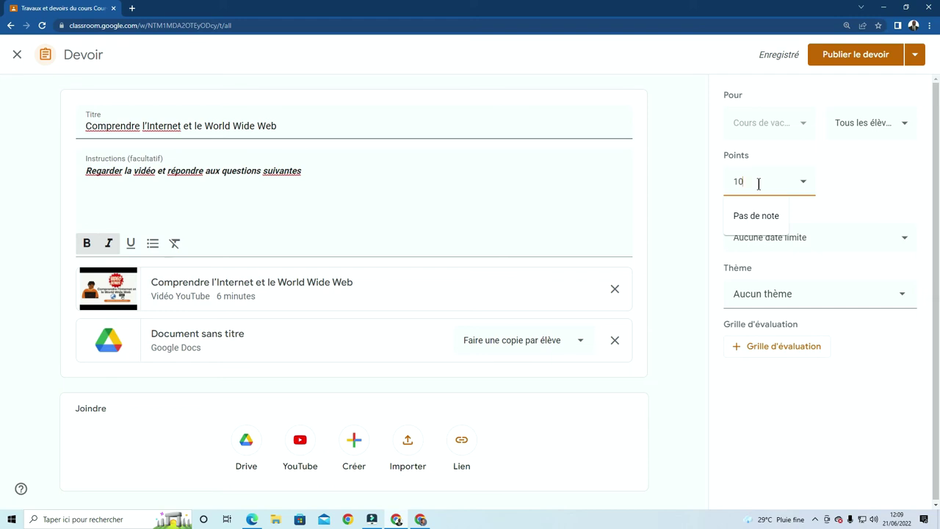
pyautogui.click(853, 180)
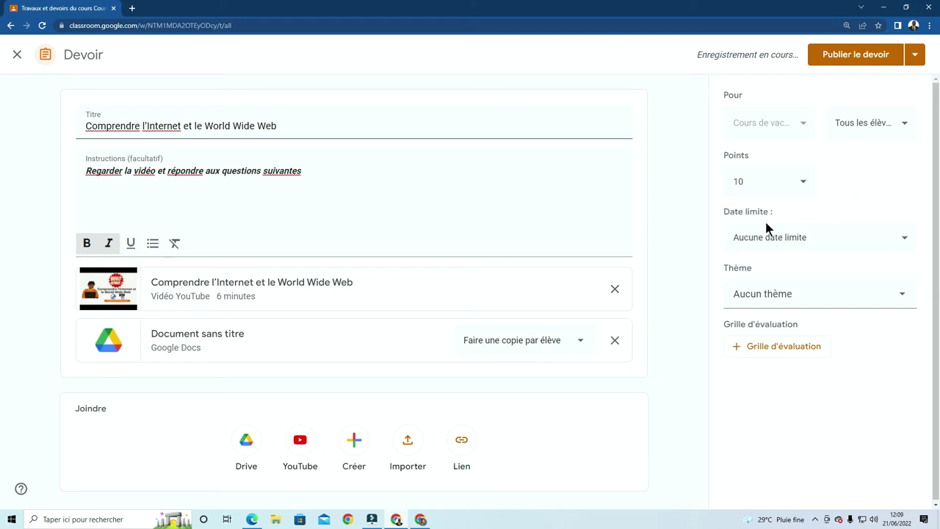
pyautogui.click(904, 241)
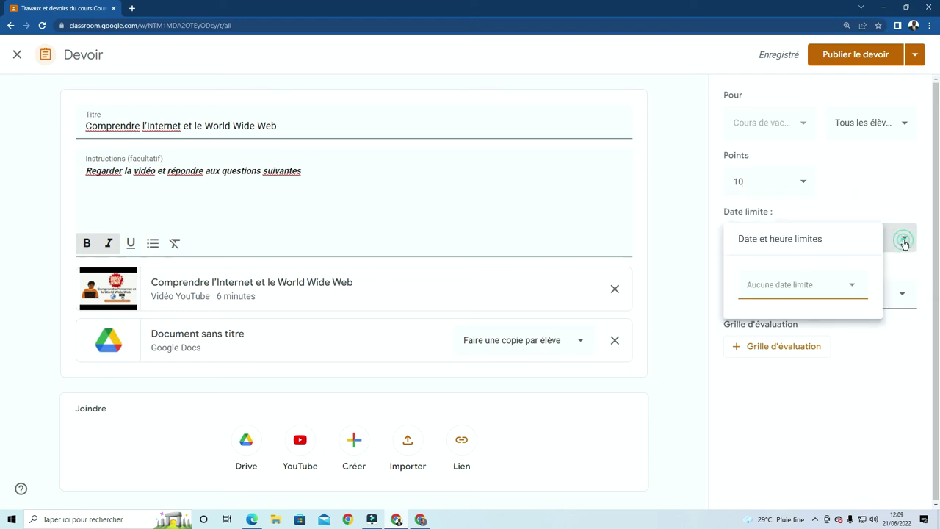
pyautogui.click(852, 285)
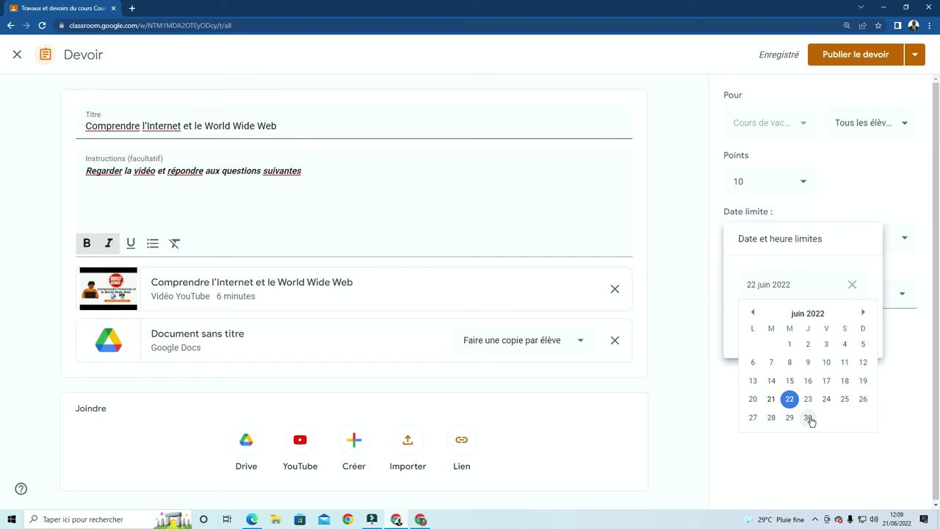
pyautogui.click(809, 417)
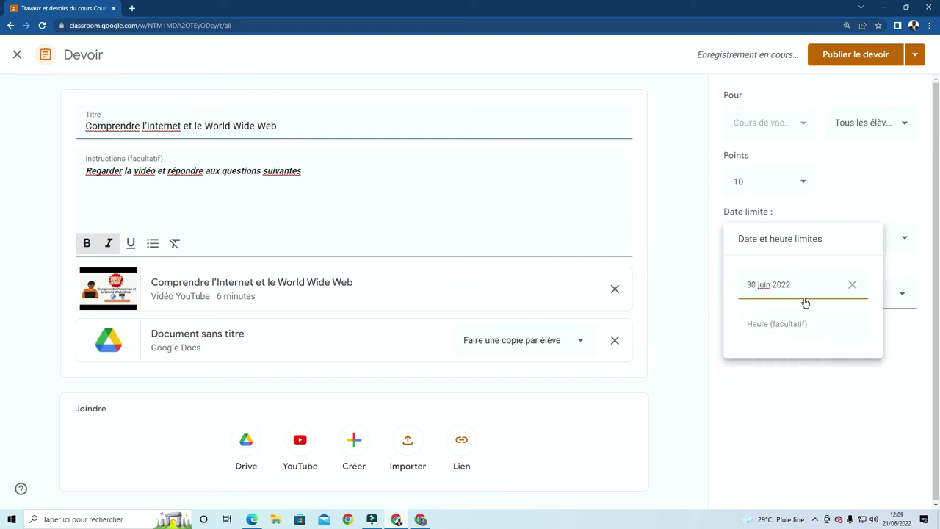
pyautogui.click(791, 326)
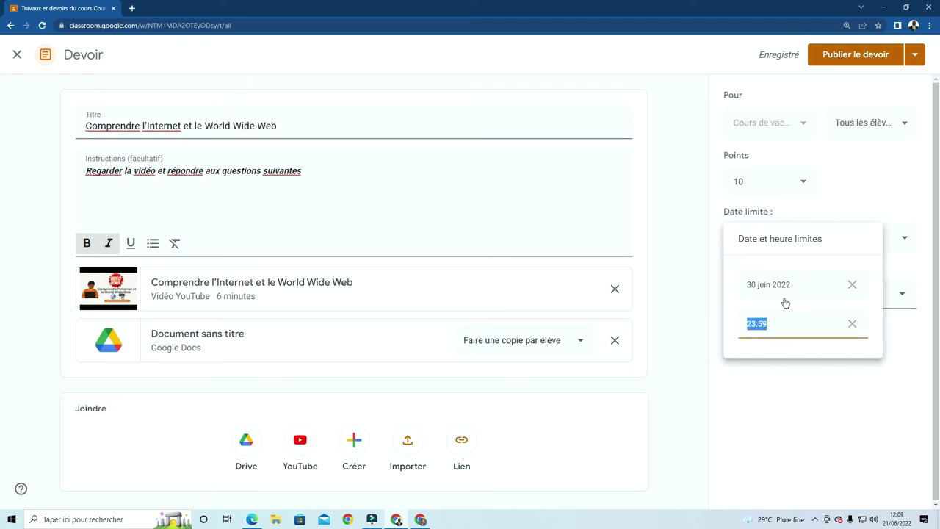
pyautogui.click(789, 384)
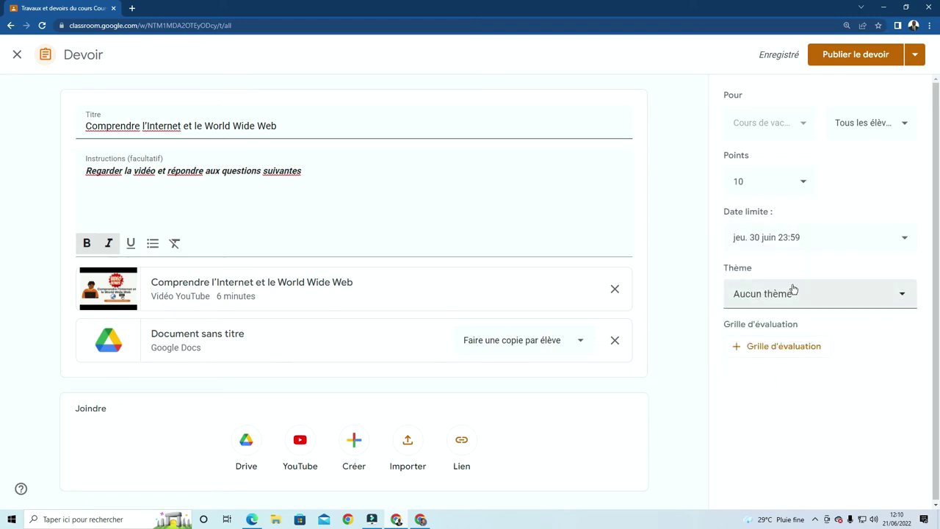
# Create a new theme named 'Informatique' and assign the assignment to it
pyautogui.click(902, 295)
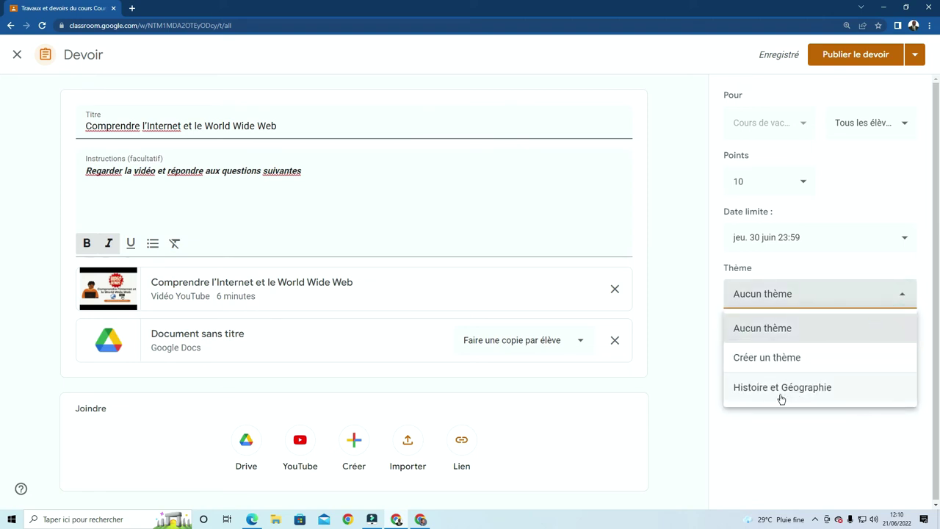
pyautogui.click(779, 360)
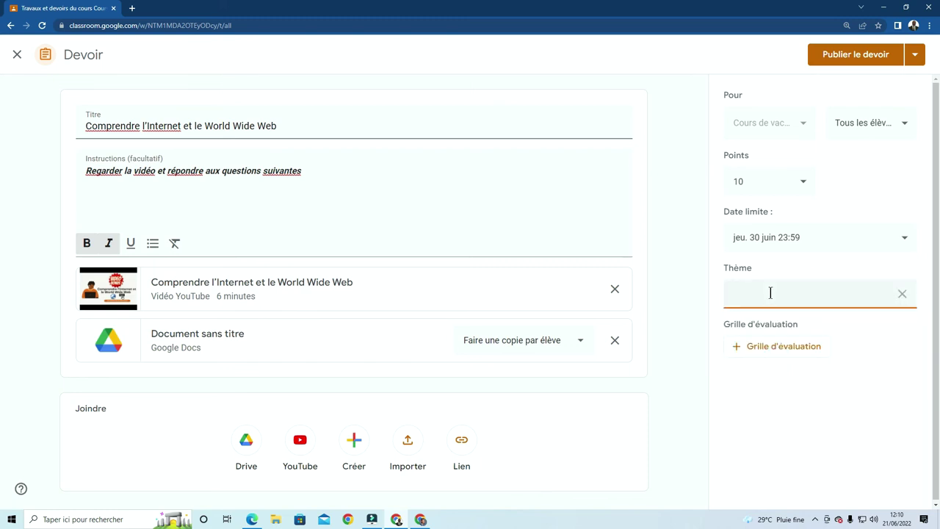
pyautogui.press('super+v')
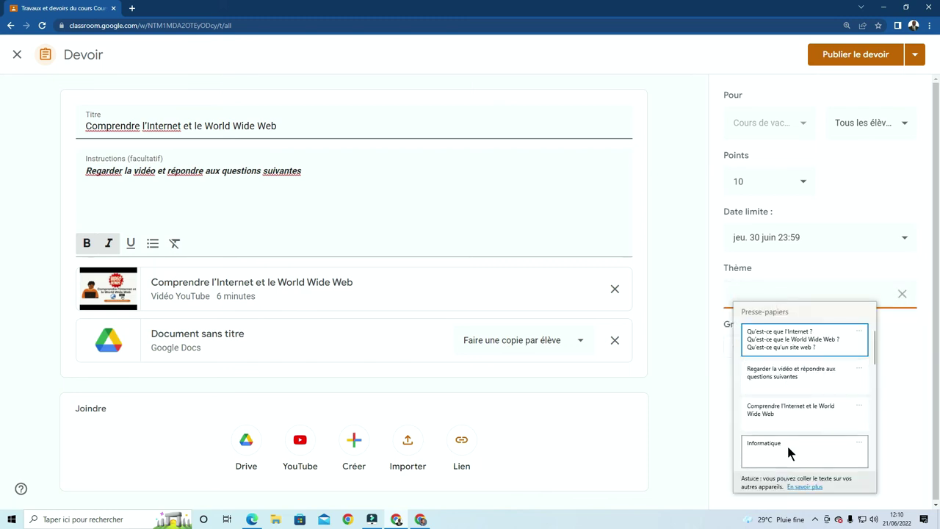
pyautogui.click(787, 444)
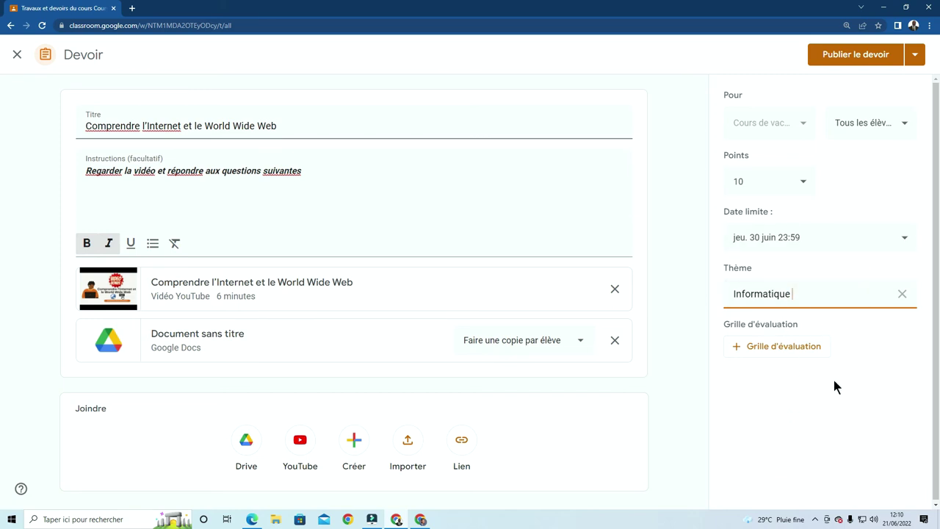
pyautogui.click(808, 392)
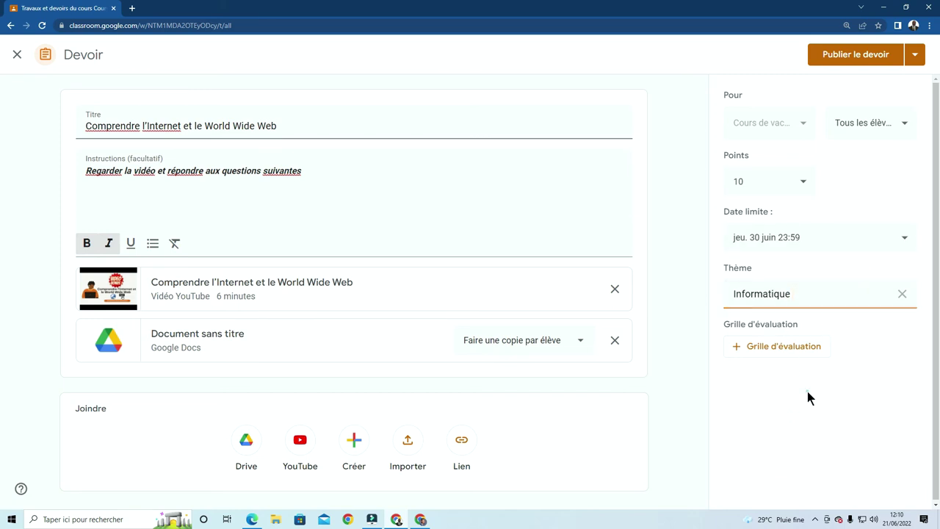
pyautogui.click(777, 351)
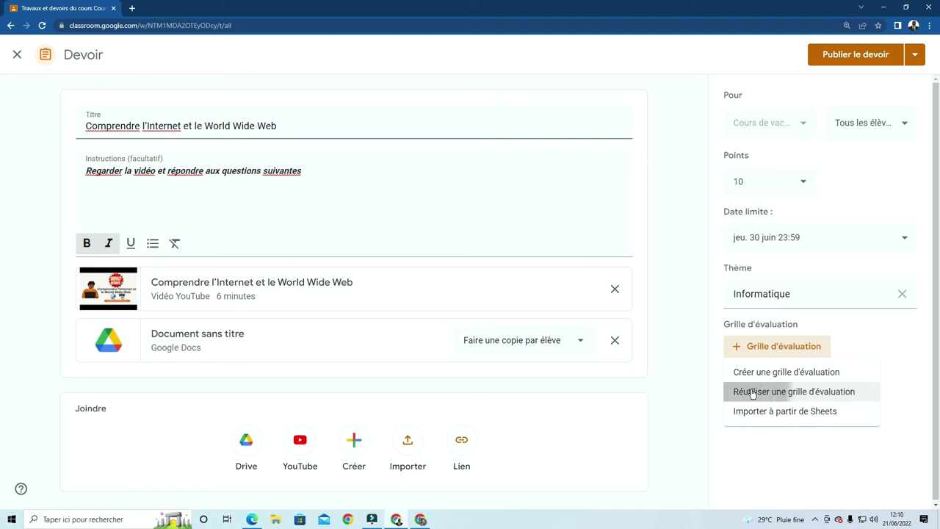
# Reuse the 'Histoire et Géographie du Togo' rubric (5 criteria, 10 points) for the assignment
pyautogui.click(753, 393)
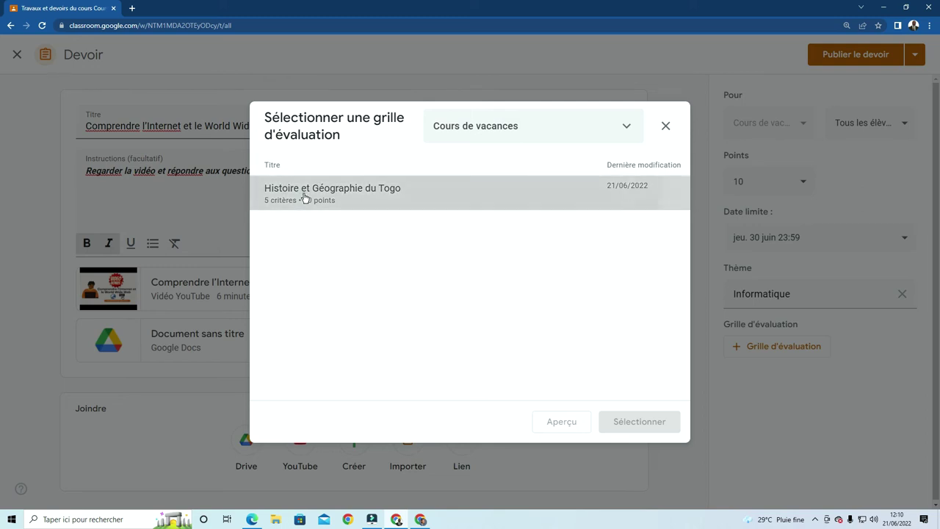
pyautogui.click(305, 197)
pyautogui.click(647, 424)
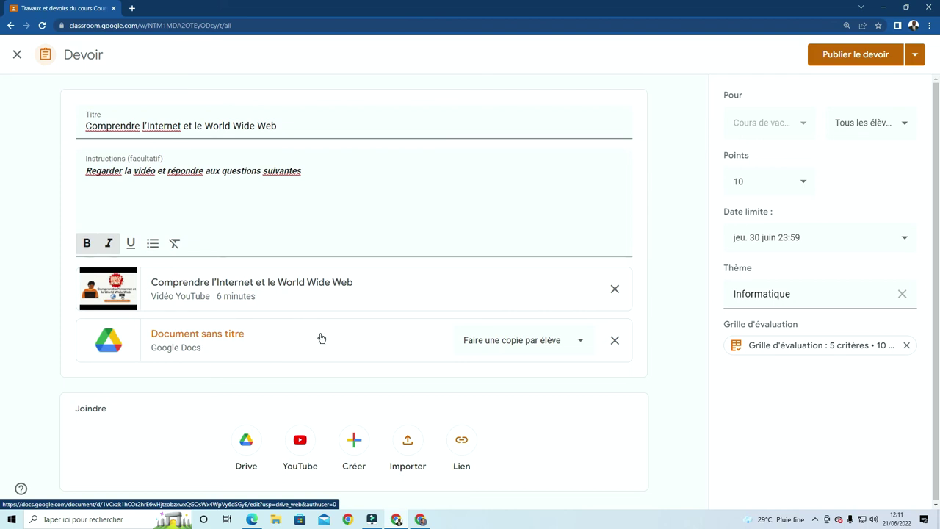
# Publish the assignment immediately and view its new post in the class stream (Flux)
pyautogui.click(916, 56)
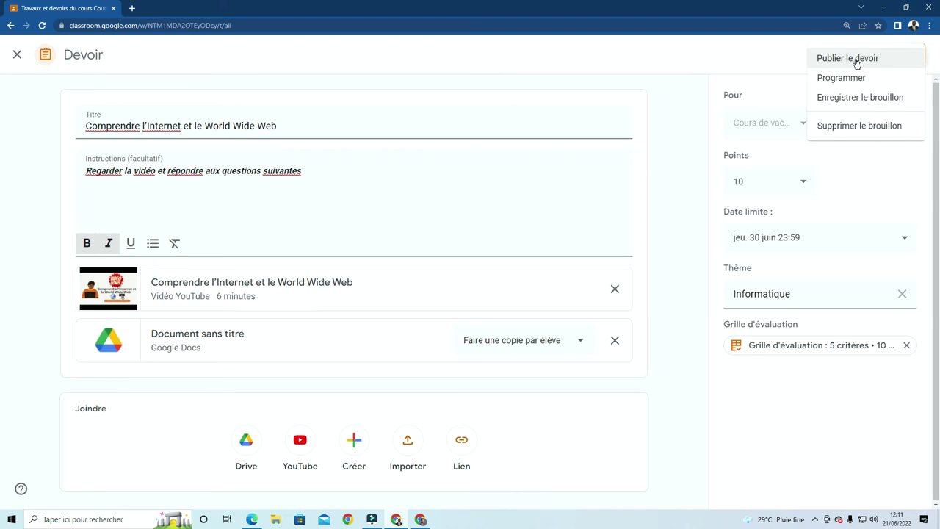
pyautogui.click(857, 64)
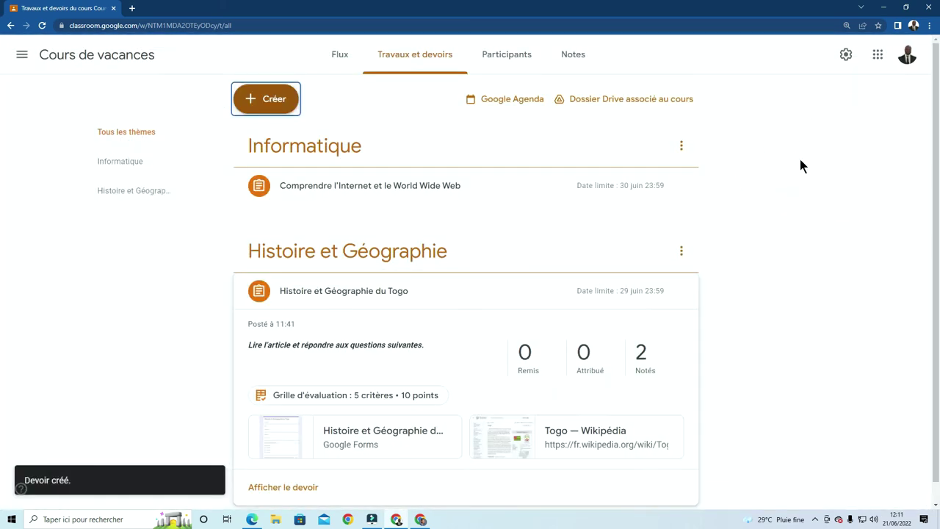
pyautogui.click(343, 56)
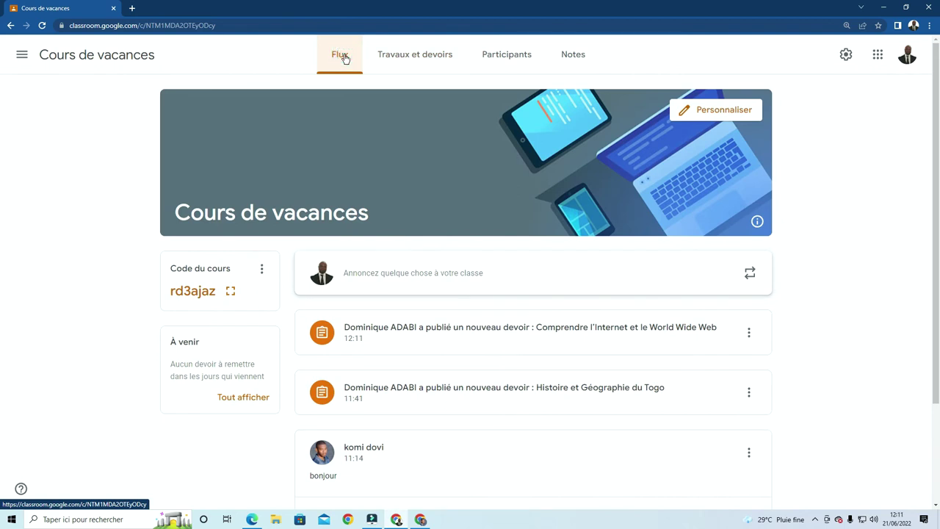
pyautogui.click(42, 25)
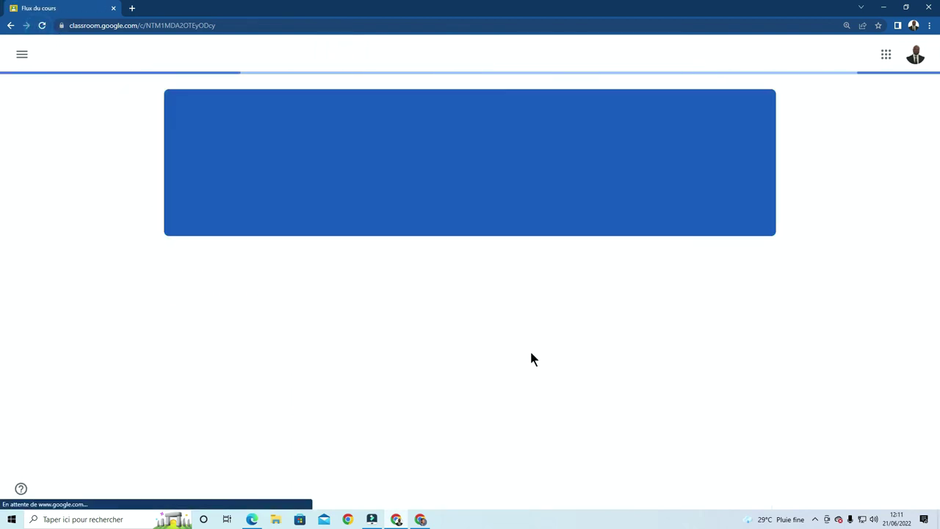
pyautogui.scroll(-1, 531, 357)
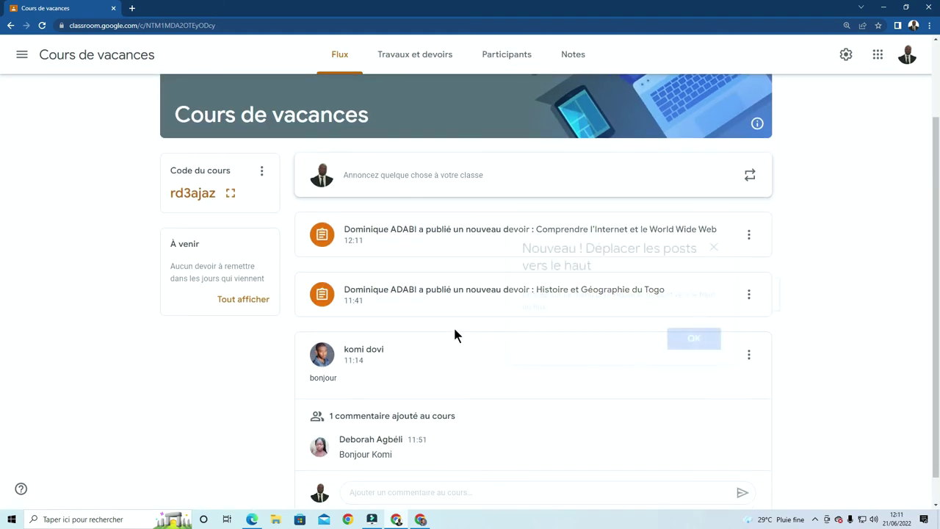
pyautogui.click(714, 246)
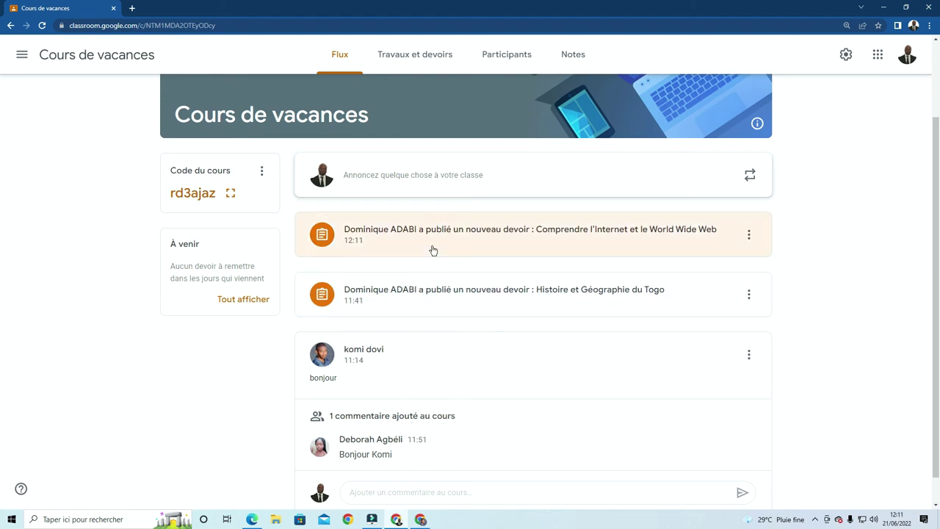
pyautogui.scroll(-1, 432, 237)
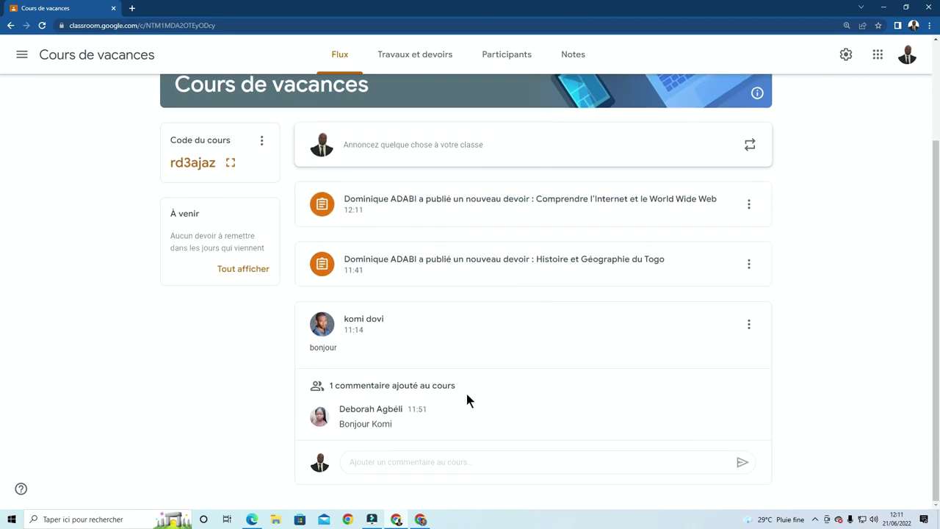
pyautogui.scroll(2, 463, 394)
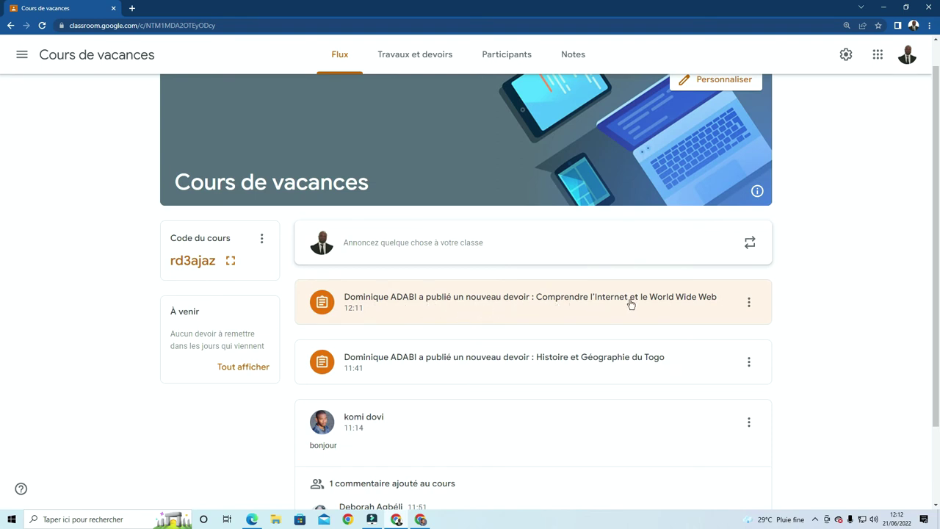
pyautogui.click(574, 297)
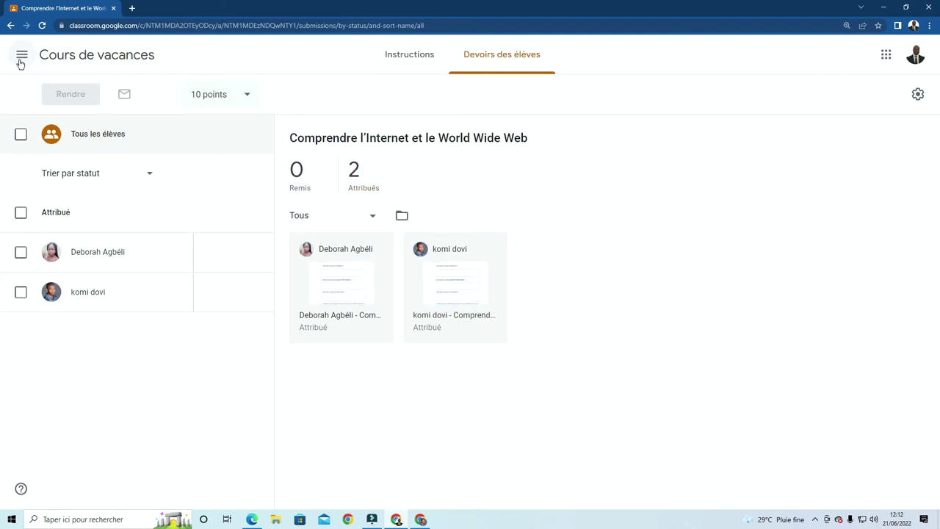
pyautogui.click(51, 56)
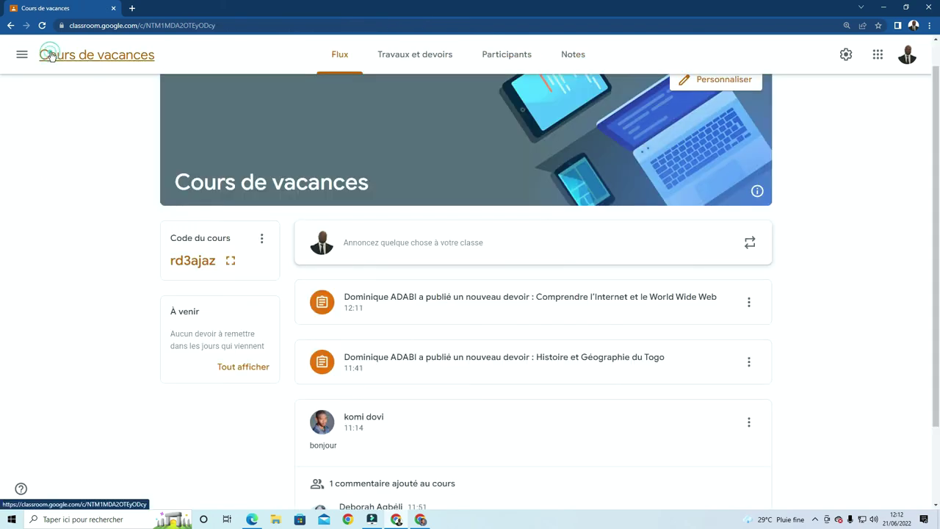
# From Travaux et devoirs, dismiss the theme filters notice and open the course's Google Agenda
pyautogui.click(421, 56)
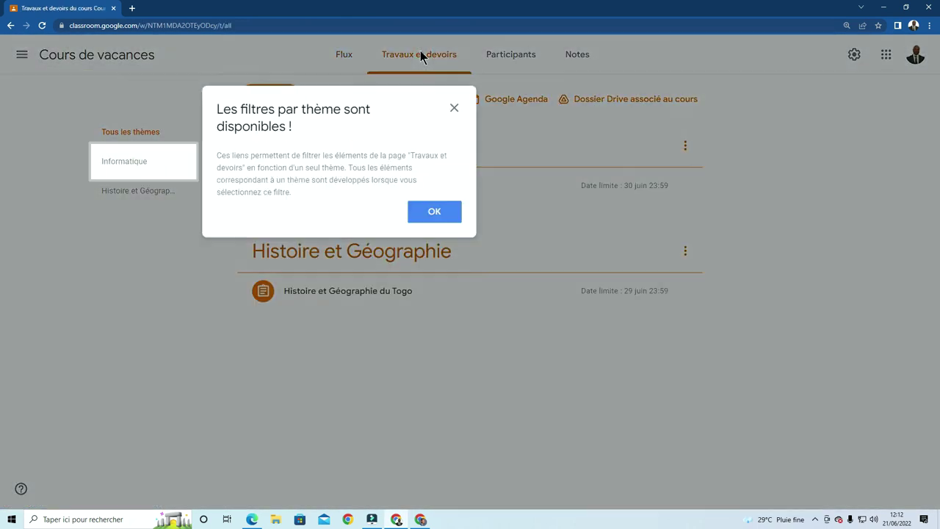
pyautogui.click(453, 110)
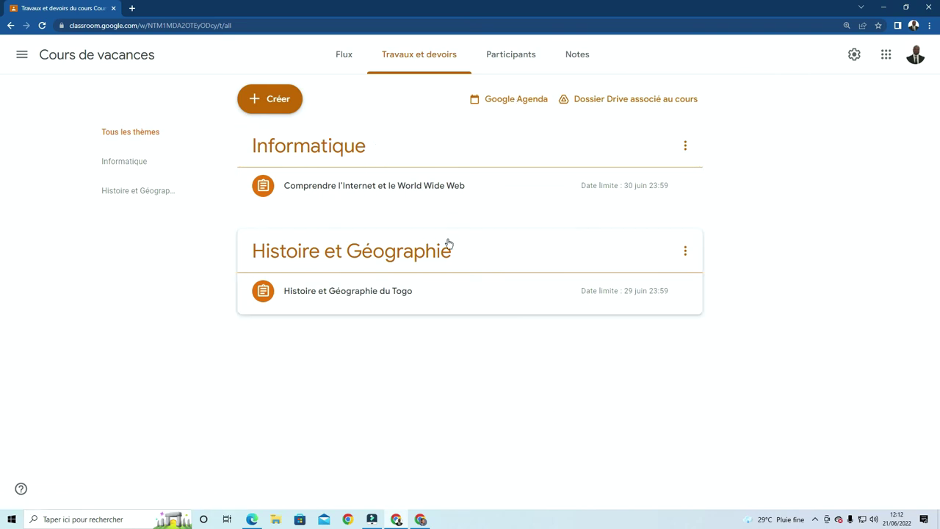
pyautogui.click(512, 102)
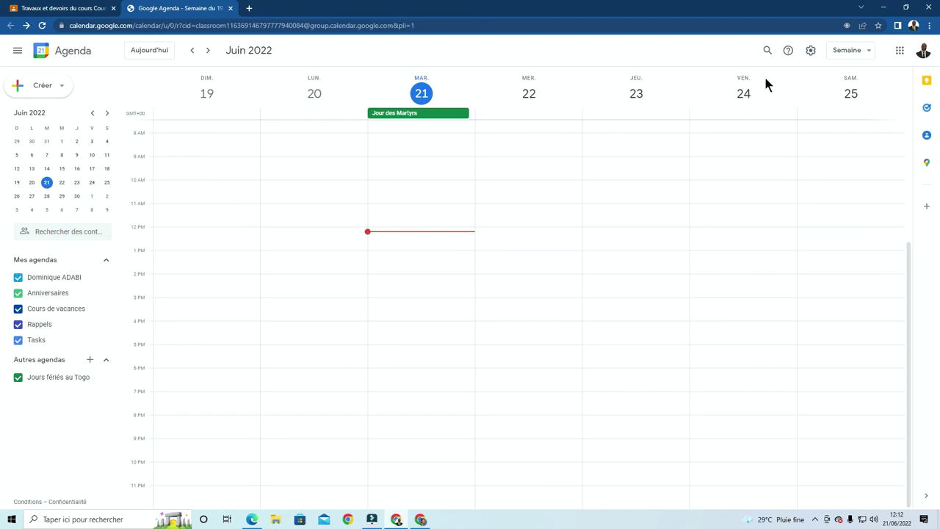
# Switch the calendar to month (Mois) view and scroll down to July
pyautogui.click(868, 52)
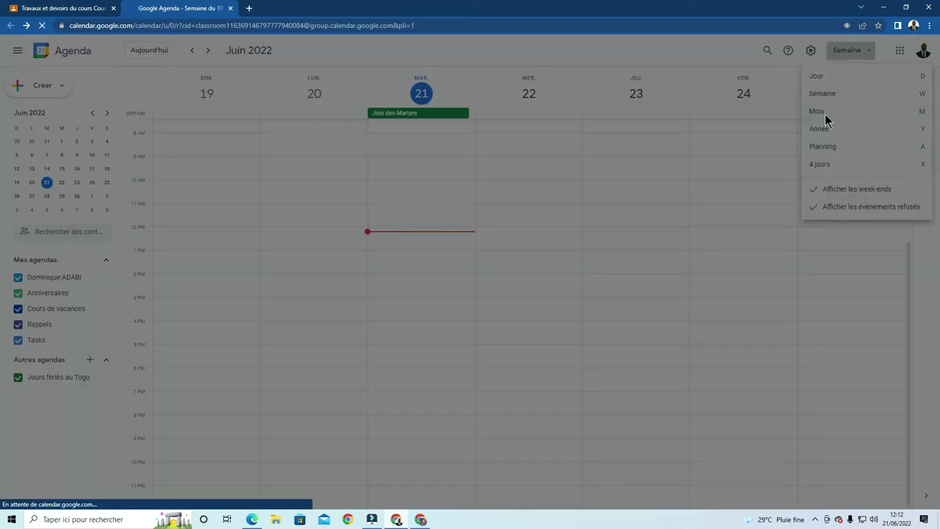
pyautogui.click(825, 114)
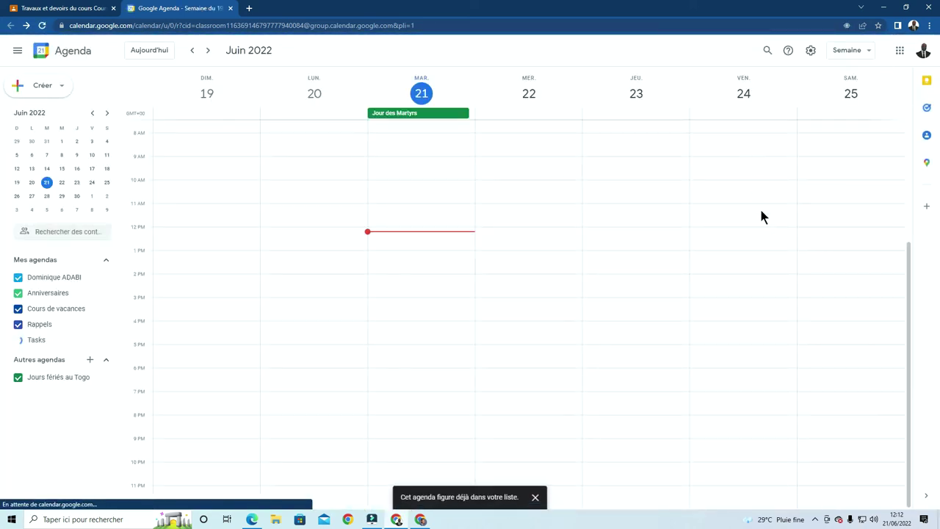
pyautogui.click(861, 53)
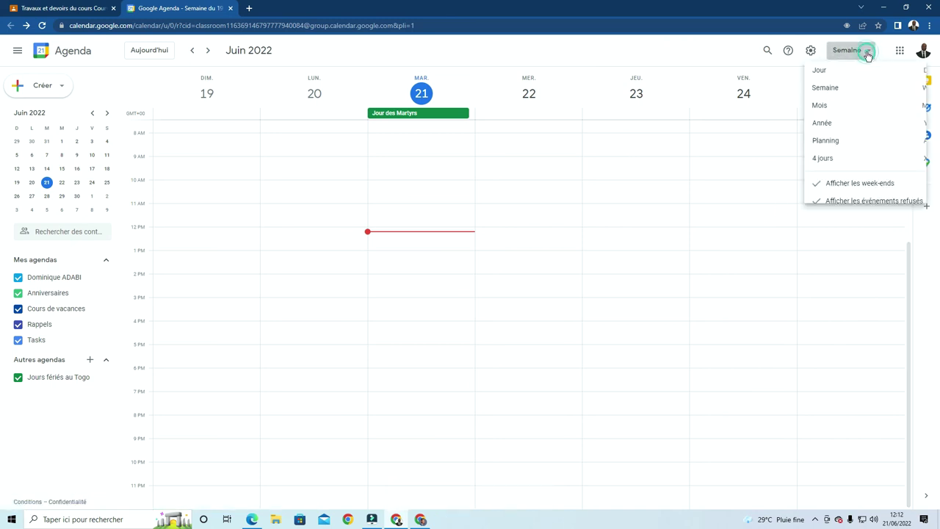
pyautogui.click(828, 113)
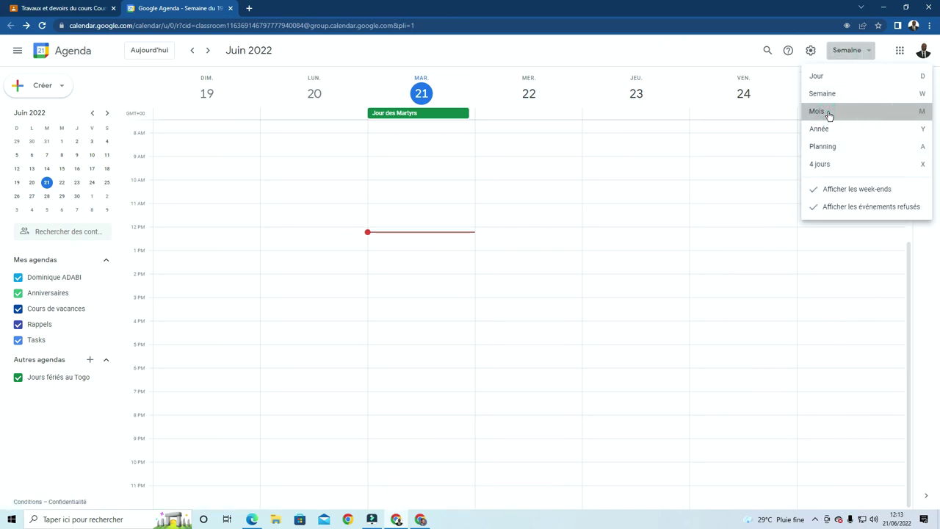
pyautogui.click(828, 113)
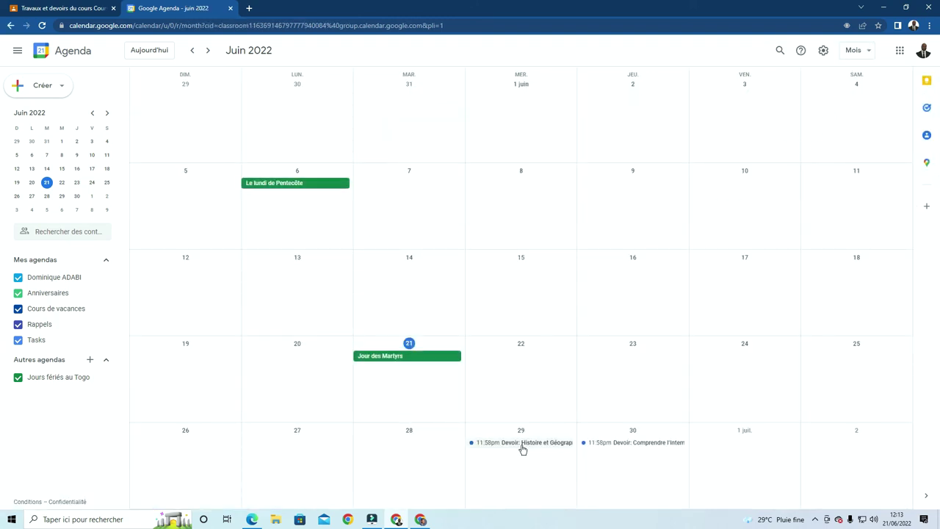
pyautogui.scroll(-1, 517, 458)
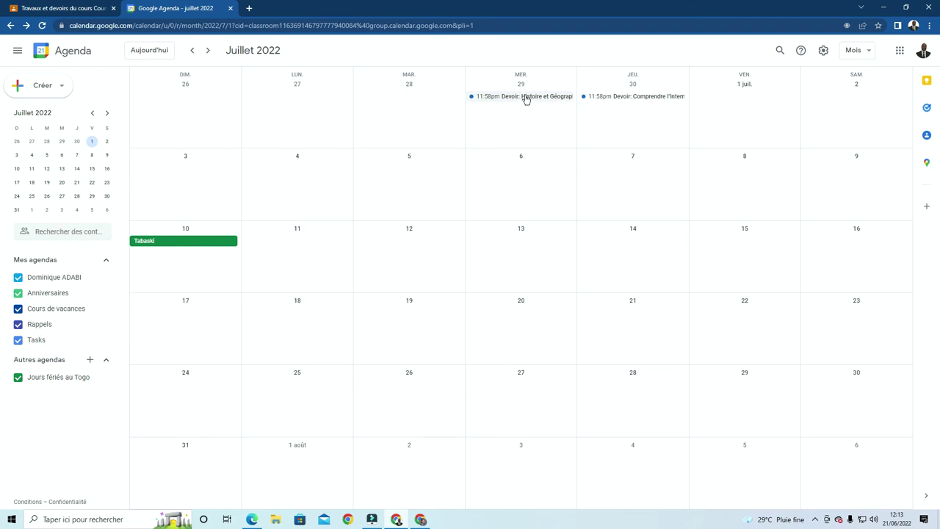
# Check the due dates of both Devoir events, then close the calendar tab
pyautogui.click(526, 98)
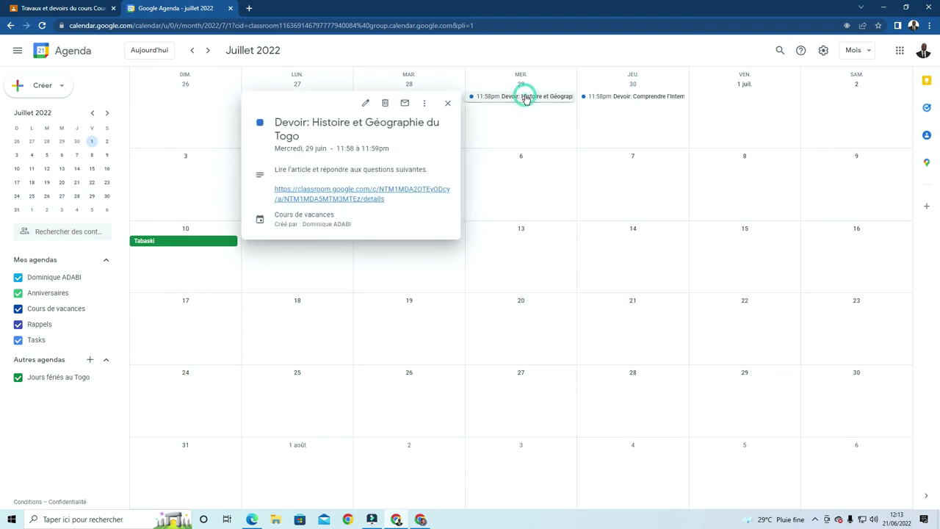
pyautogui.click(617, 97)
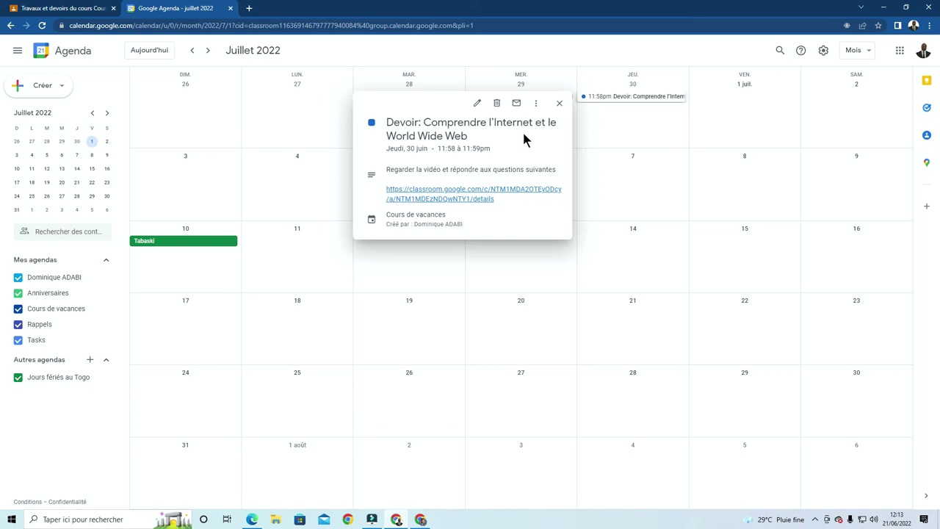
pyautogui.click(559, 103)
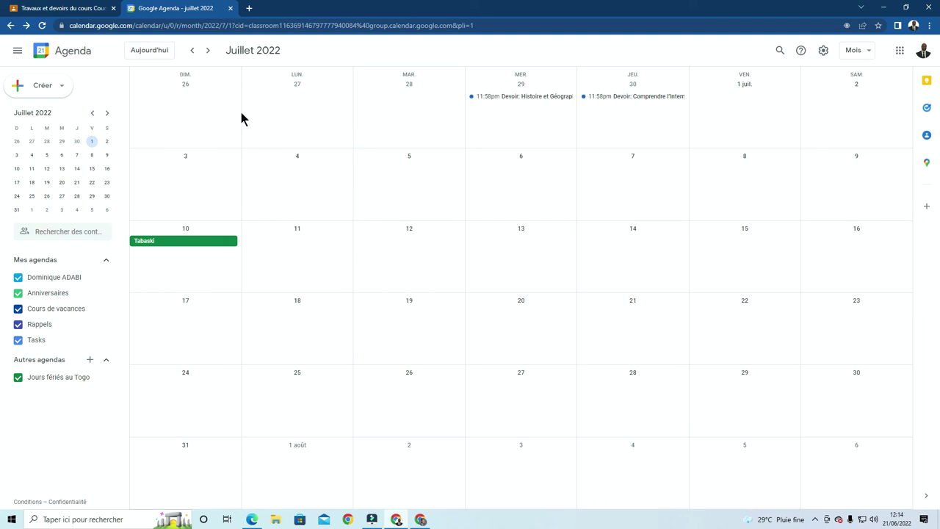
pyautogui.click(230, 9)
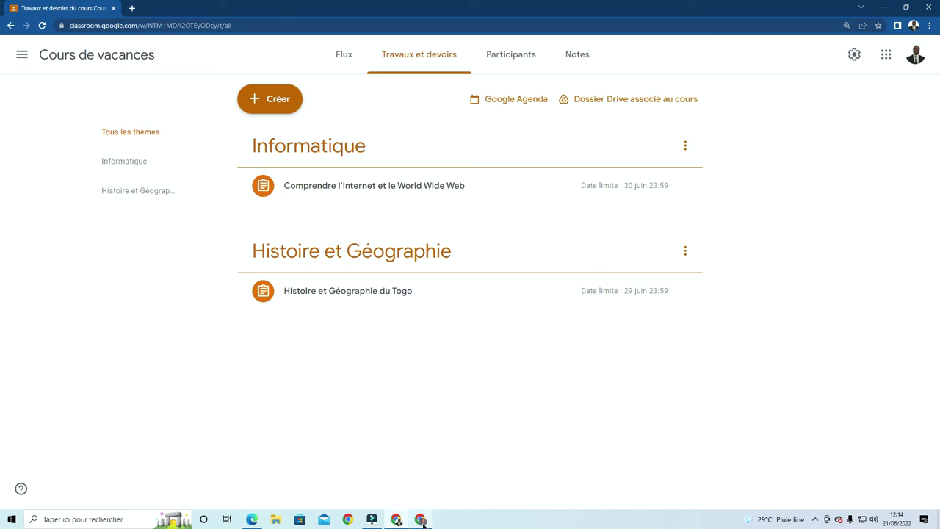
# In the student's window, go to the Cours de vacances course's Travaux et devoirs list
pyautogui.moveTo(423, 523)
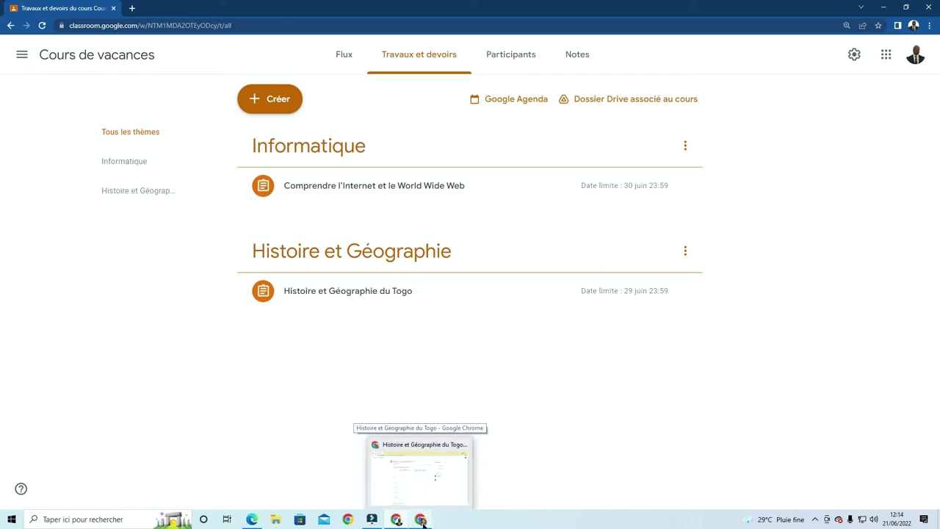
pyautogui.click(418, 474)
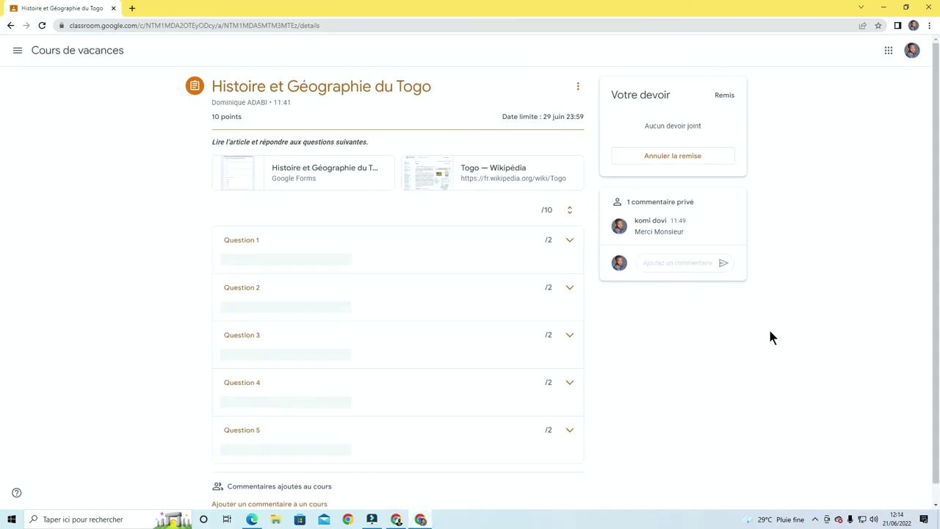
pyautogui.click(83, 52)
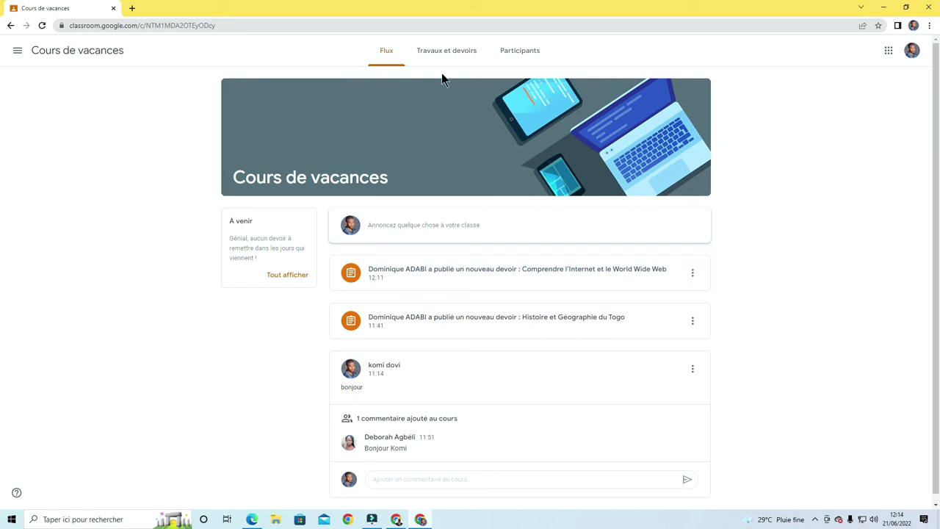
pyautogui.click(453, 52)
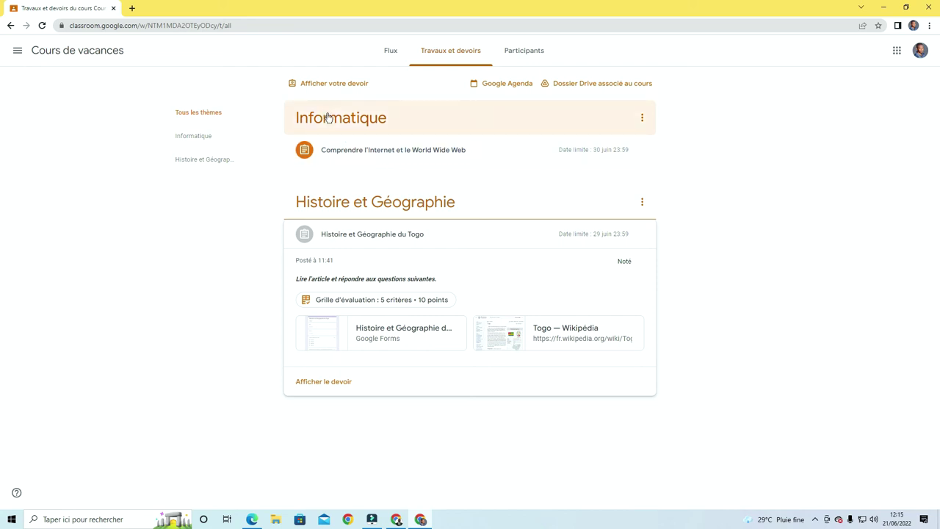
# Open the full page of the 'Comprendre l'Internet et le World Wide Web' assignment
pyautogui.click(396, 155)
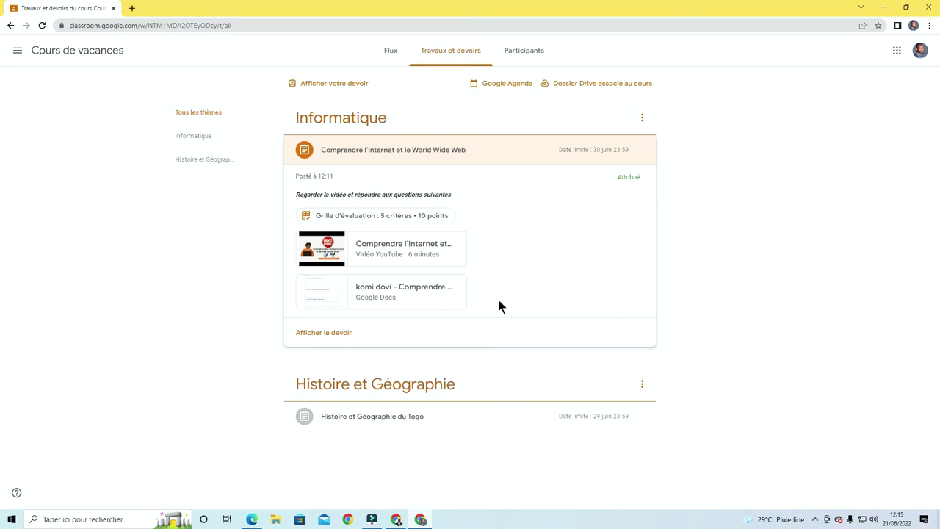
pyautogui.click(341, 335)
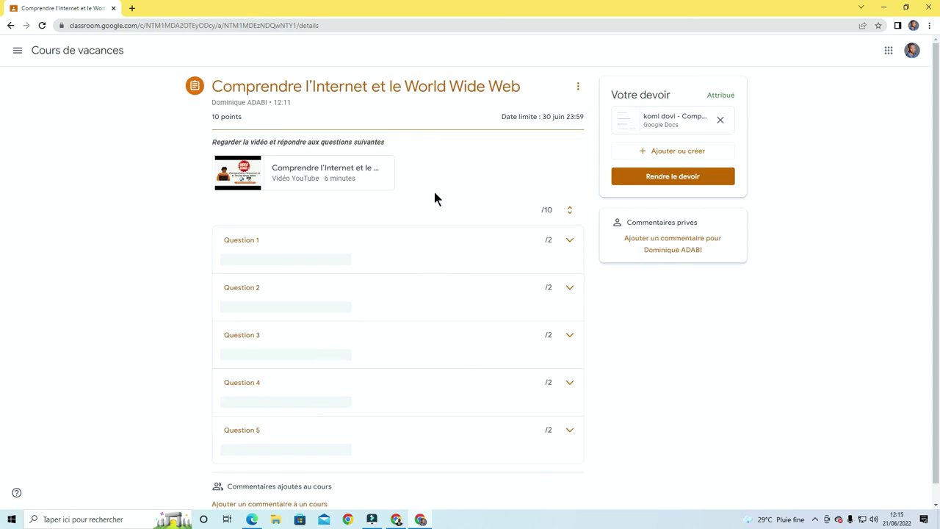
pyautogui.scroll(-1, 434, 197)
pyautogui.scroll(1, 435, 197)
pyautogui.scroll(-1, 435, 196)
pyautogui.scroll(1, 435, 197)
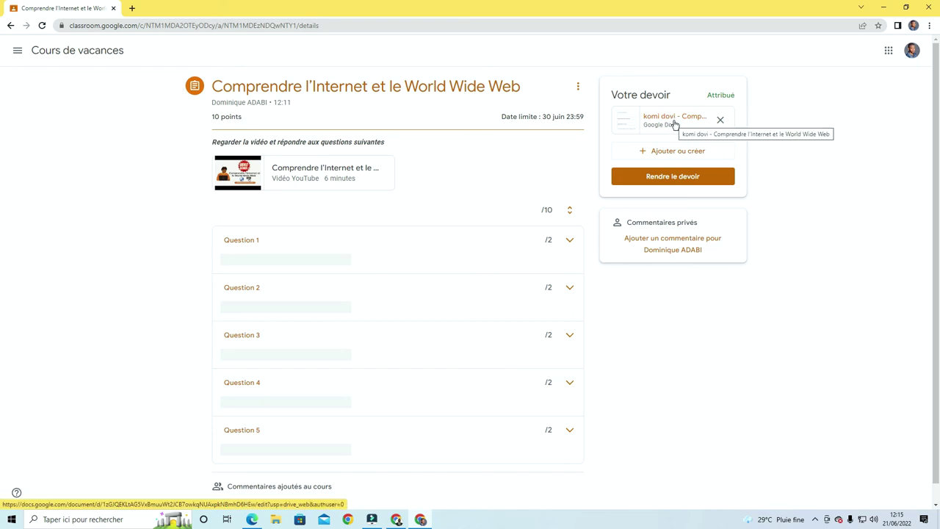
# Play the attached YouTube lesson, jumping back to the internet connection slide
pyautogui.click(313, 169)
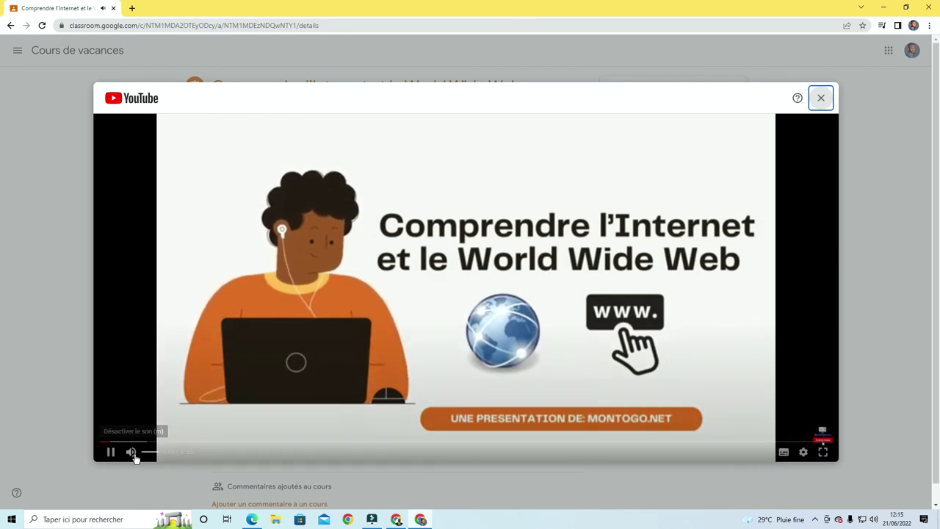
pyautogui.click(111, 453)
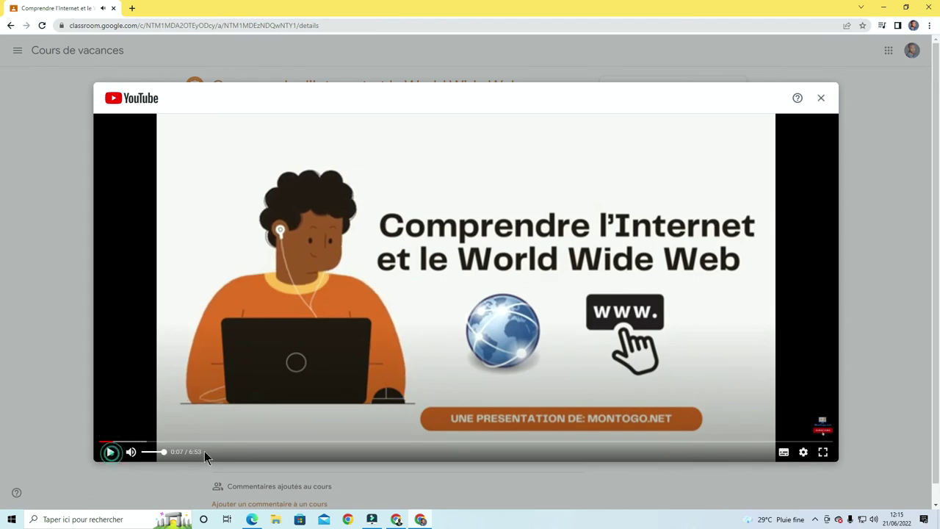
pyautogui.click(209, 441)
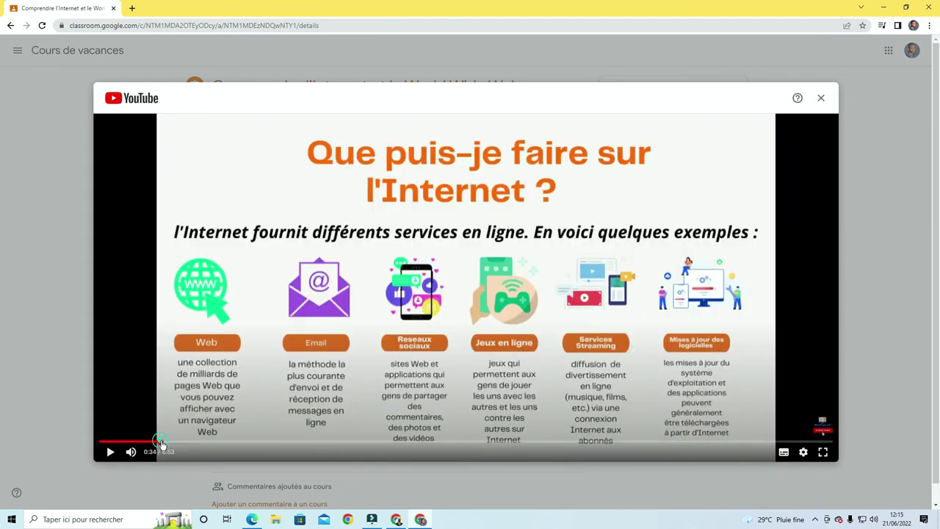
pyautogui.click(161, 441)
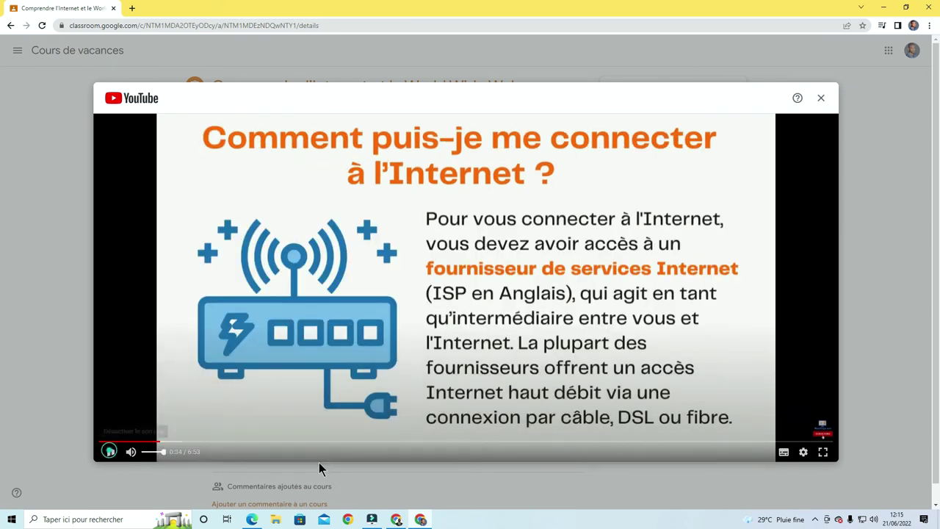
pyautogui.press('space')
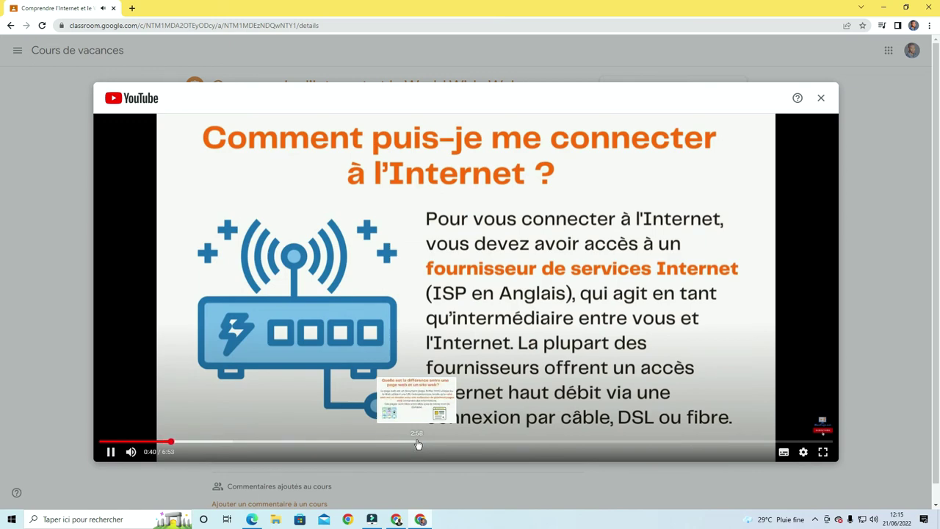
# Skim the video at about 2:58, 4:04 and 2:15, close it, and open the worksheet
pyautogui.click(416, 443)
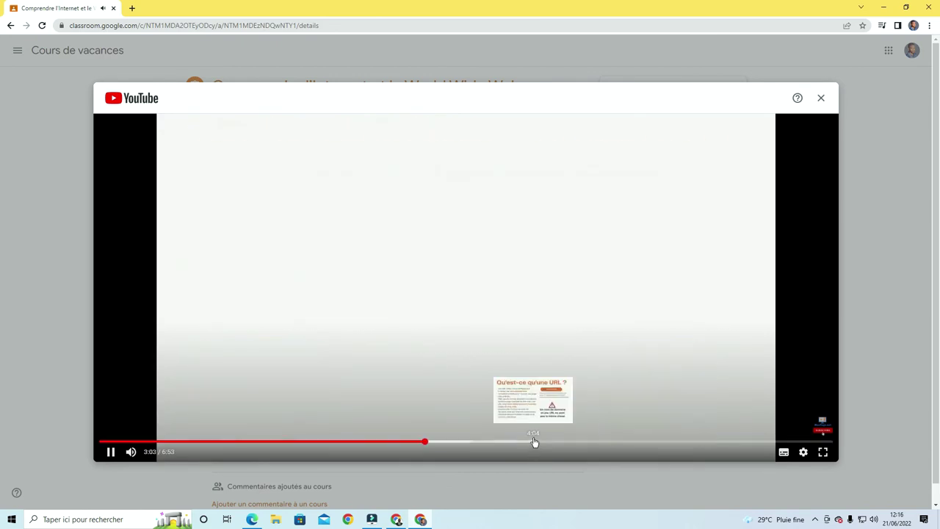
pyautogui.click(533, 440)
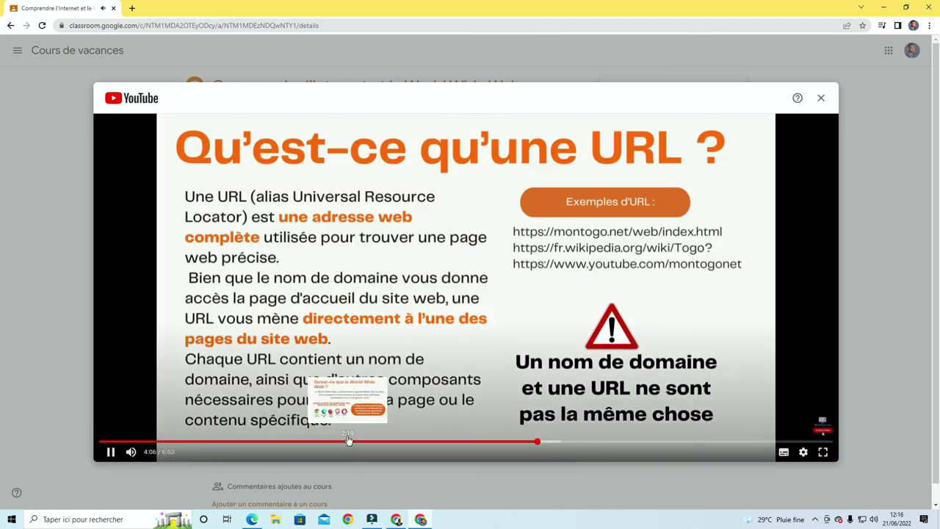
pyautogui.click(341, 441)
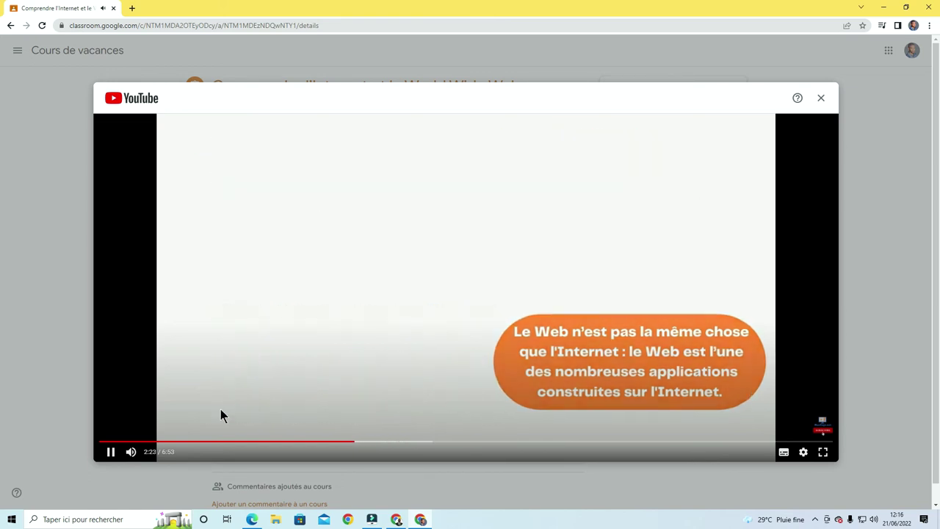
pyautogui.click(111, 452)
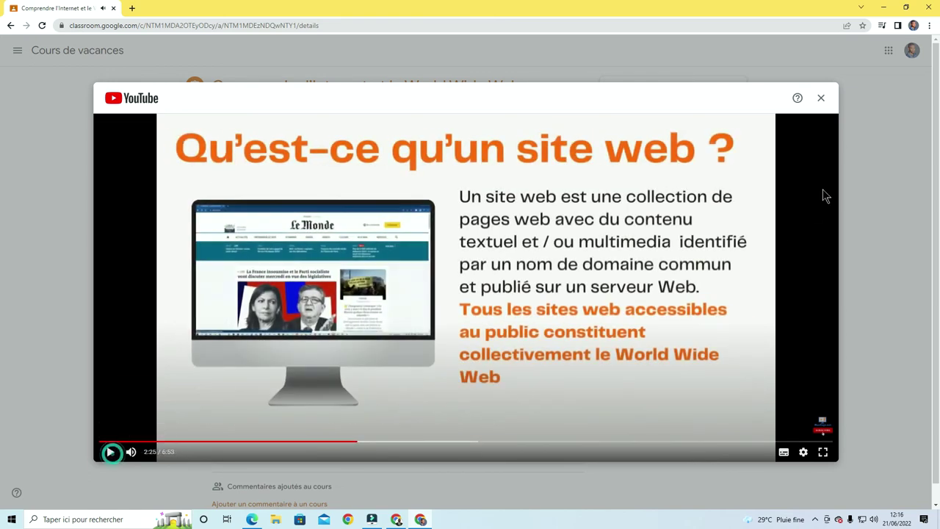
pyautogui.click(822, 100)
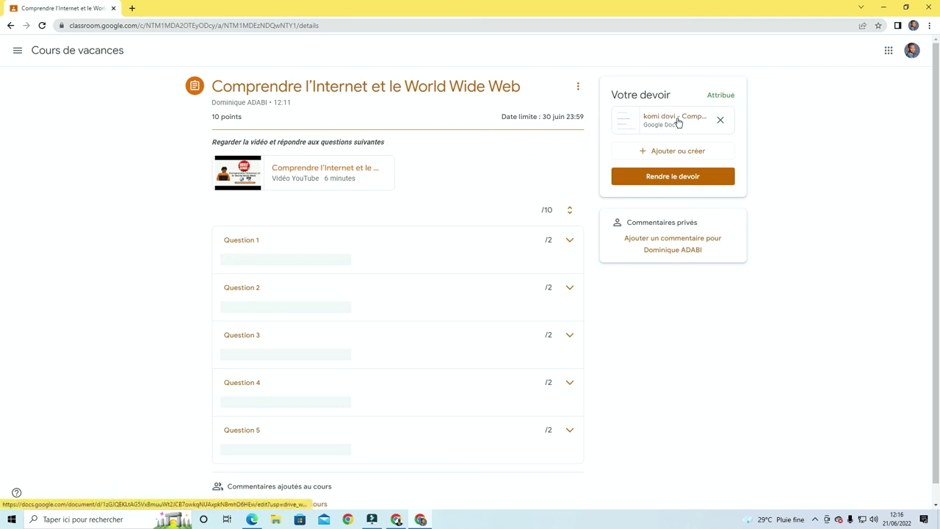
pyautogui.click(666, 122)
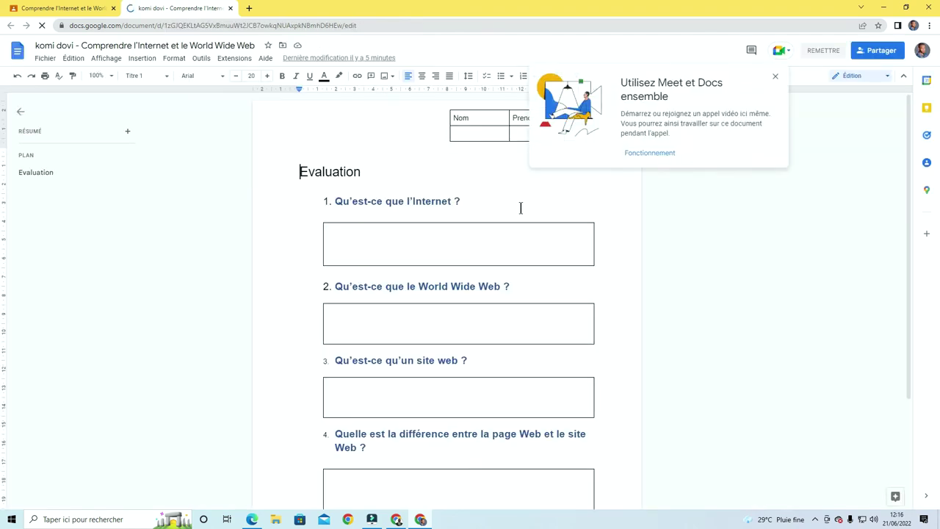
# Dismiss the Meet and Docs tip, look over the worksheet, and check the signed-in account
pyautogui.click(774, 77)
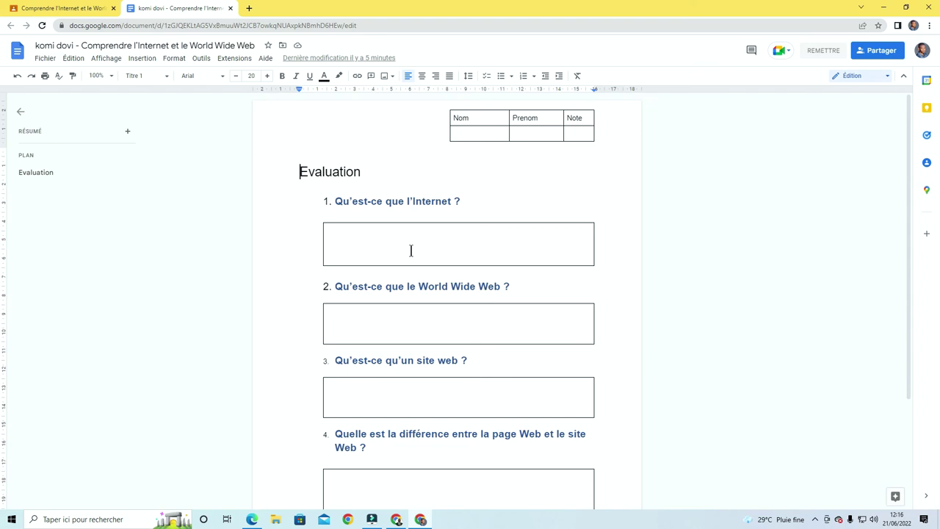
pyautogui.scroll(-2, 415, 242)
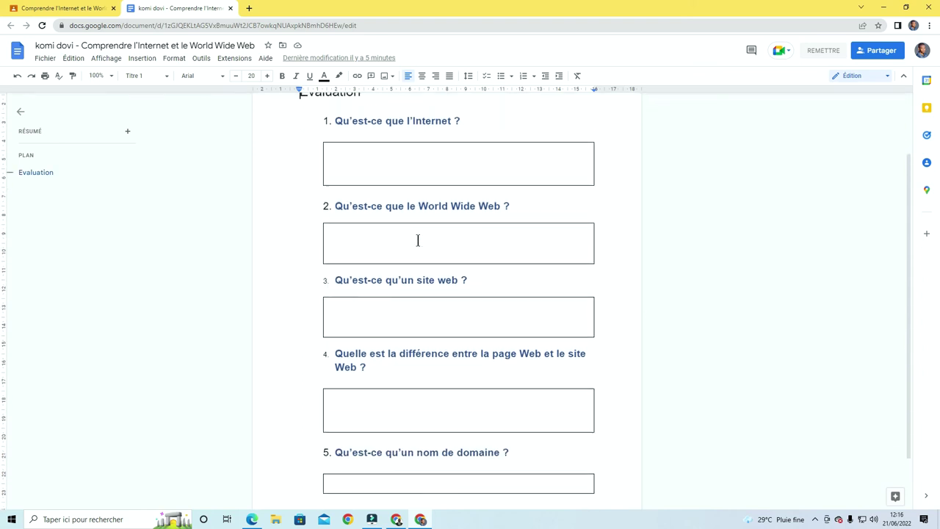
pyautogui.scroll(2, 417, 240)
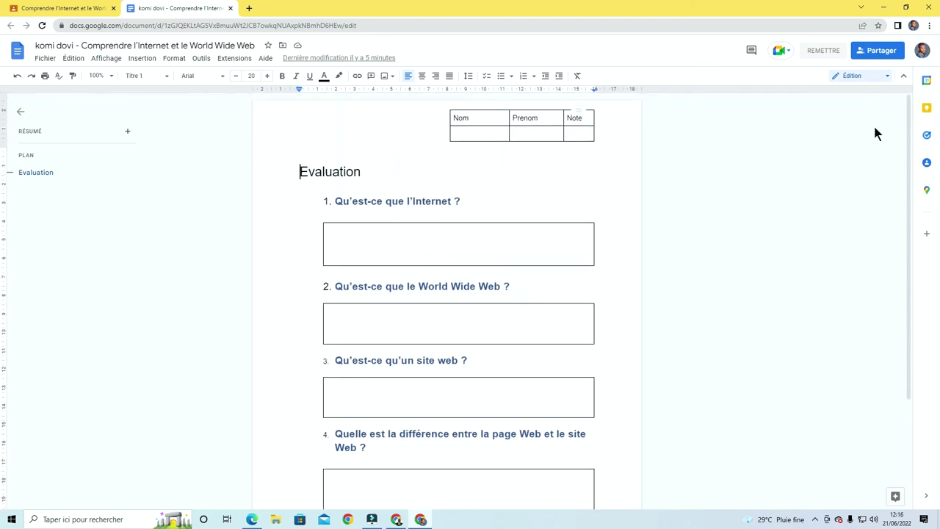
pyautogui.click(921, 53)
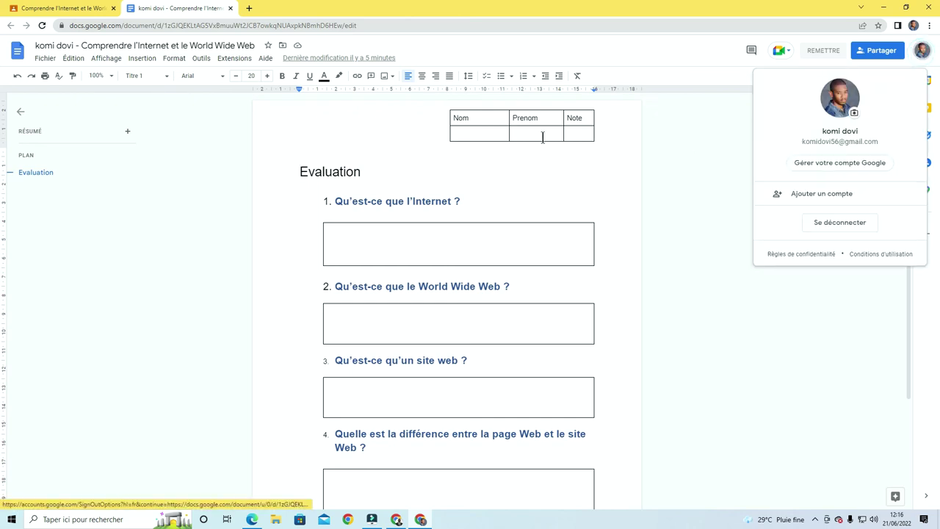
# Enter the student's surname under Nom and first name under Prenom in the worksheet header
pyautogui.click(500, 135)
pyautogui.doubleClick(484, 133)
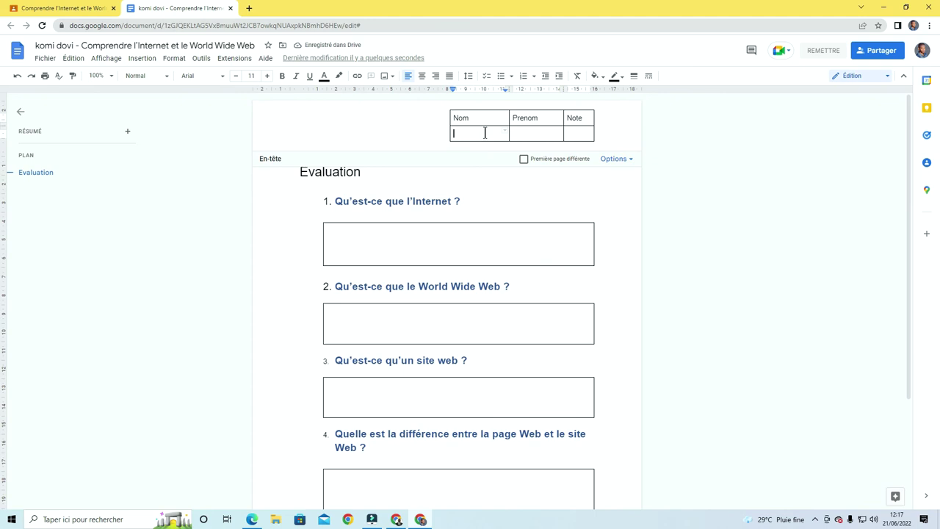
pyautogui.click(521, 130)
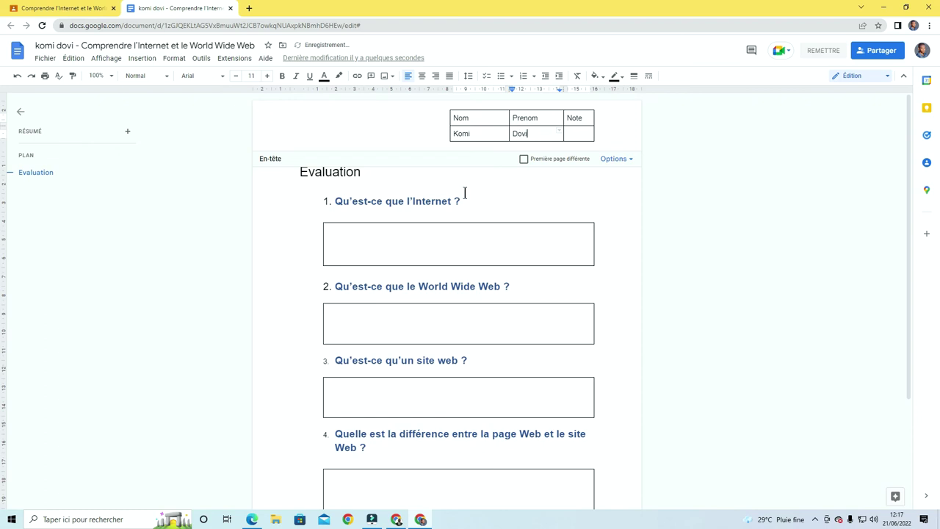
pyautogui.click(412, 240)
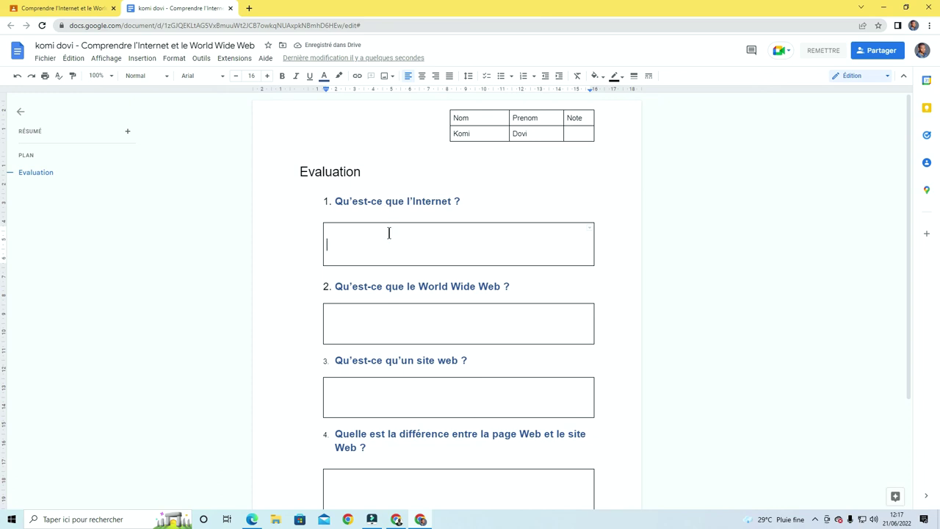
pyautogui.scroll(-2, 391, 230)
pyautogui.scroll(1, 393, 227)
pyautogui.scroll(-2, 393, 228)
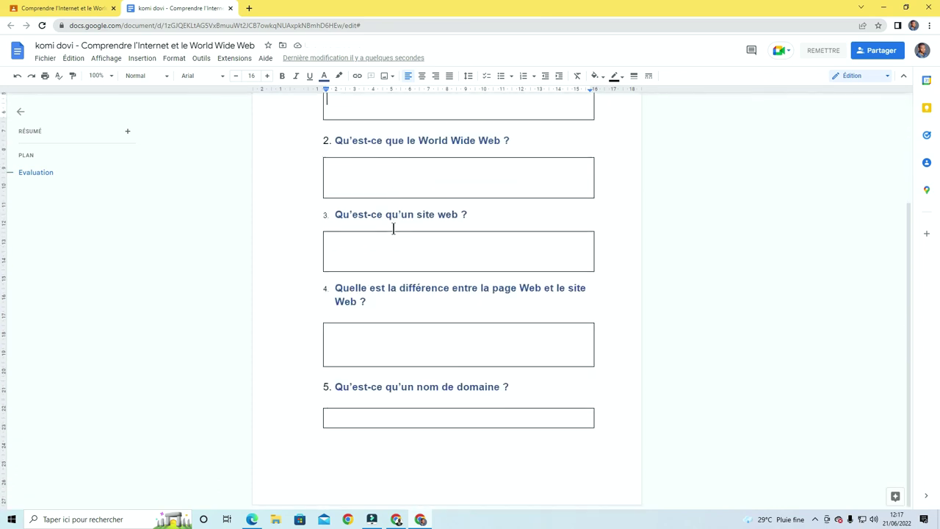
pyautogui.scroll(3, 393, 229)
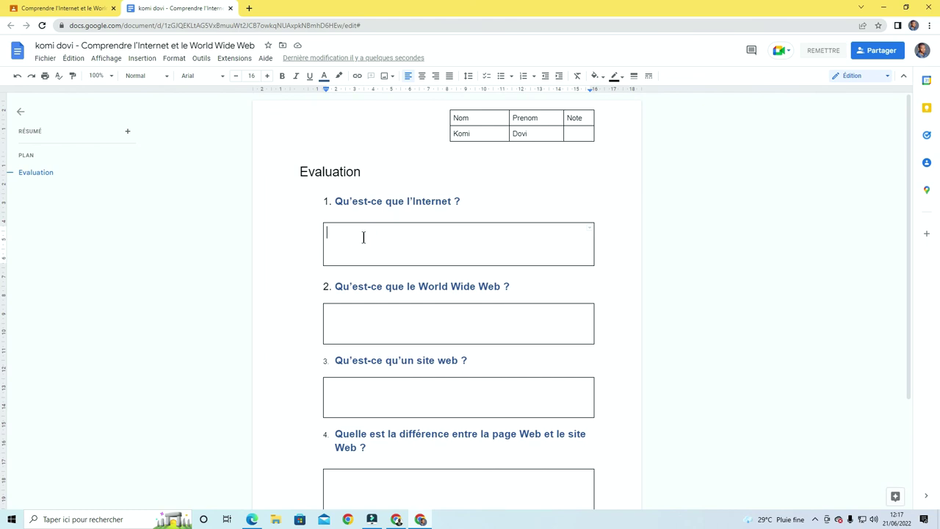
pyautogui.scroll(-2, 363, 236)
pyautogui.scroll(2, 363, 236)
# Paste the Internet definition from the Word lesson into answer box 1, removing extra blank lines
pyautogui.click(252, 520)
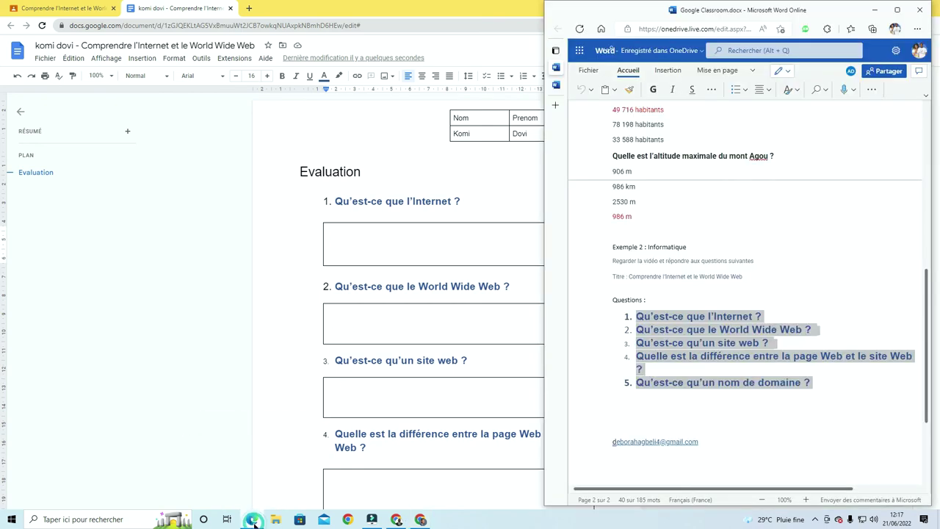
pyautogui.click(559, 85)
pyautogui.scroll(-10, 769, 334)
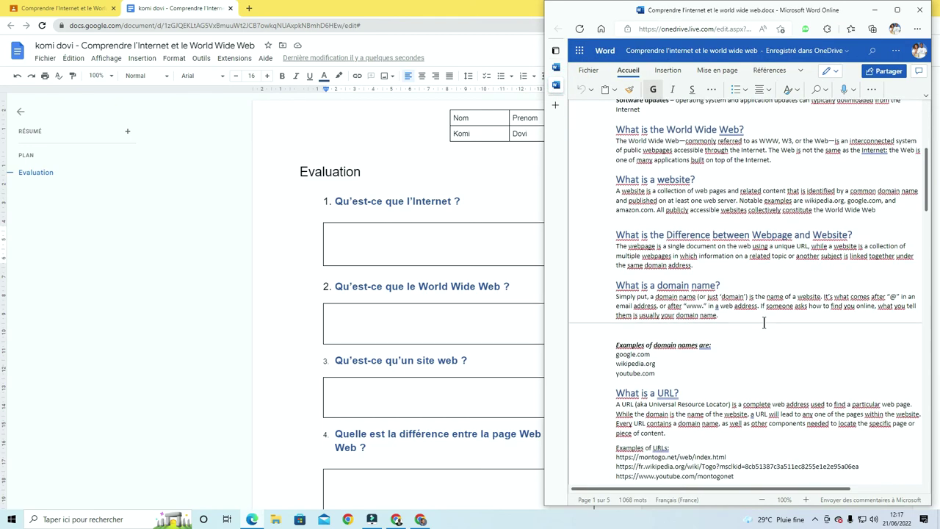
pyautogui.scroll(-3, 769, 335)
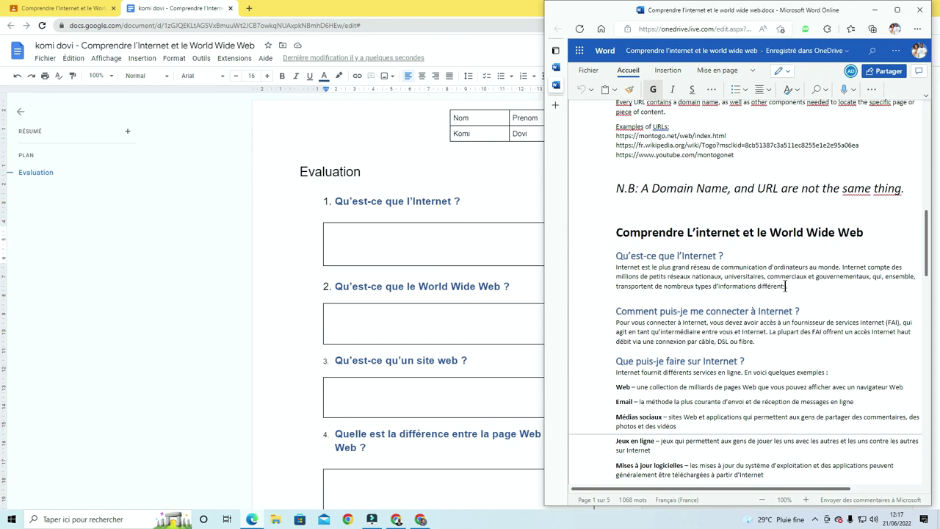
pyautogui.moveTo(786, 287); pyautogui.dragTo(616, 273)
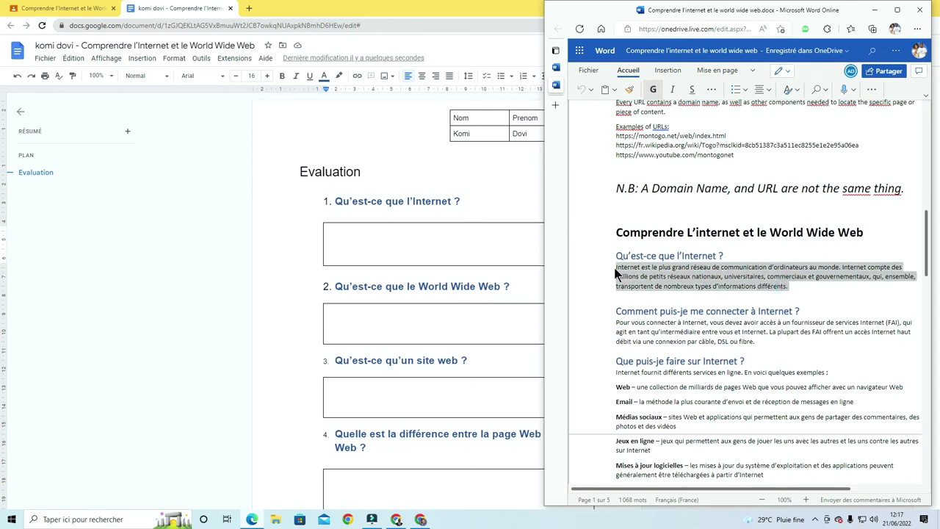
pyautogui.click(410, 246)
pyautogui.click(402, 235)
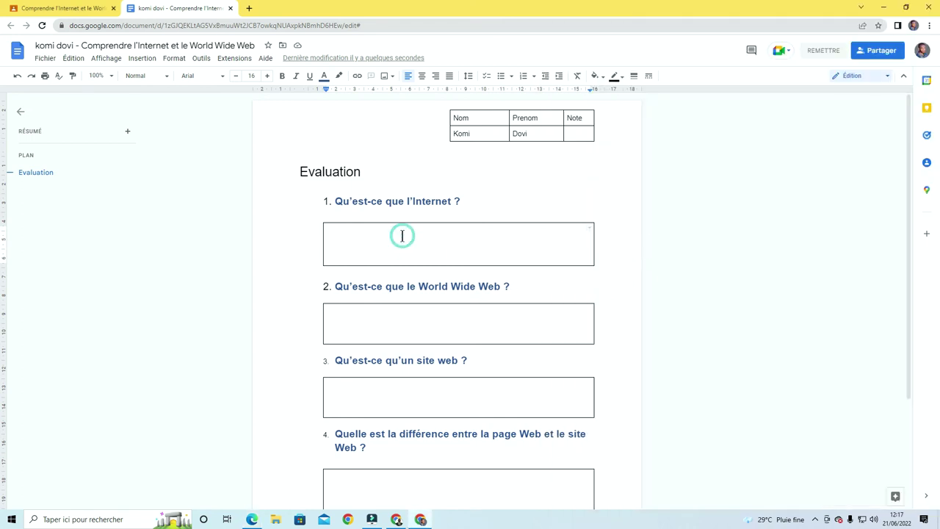
pyautogui.write('Internet est le plus grand réseau de communication d’ordinateurs au monde Internet compte des millions de petits réseaux nationaux, universitaires, commerciaux et gouvernementaux, qui, ensemble, transportent de nombreux types d’informations différents.')
pyautogui.click(389, 275)
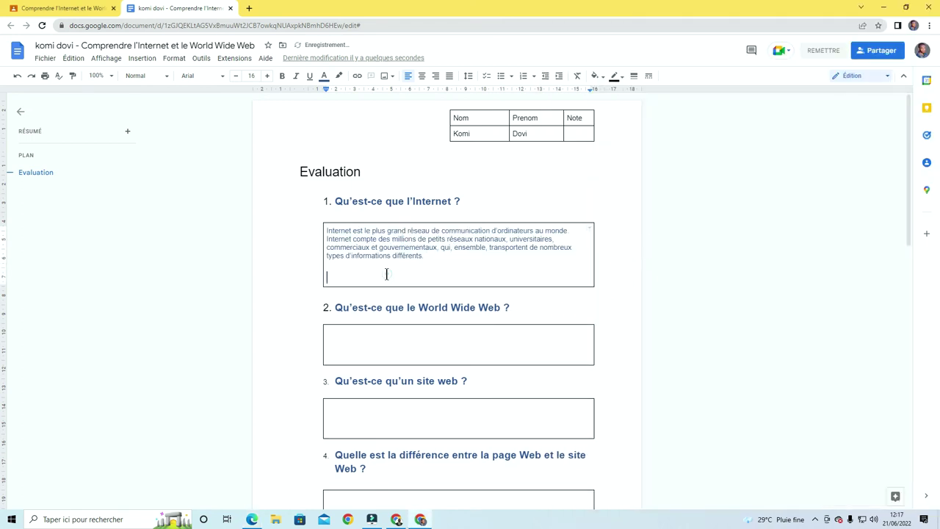
pyautogui.press('BackSpace')
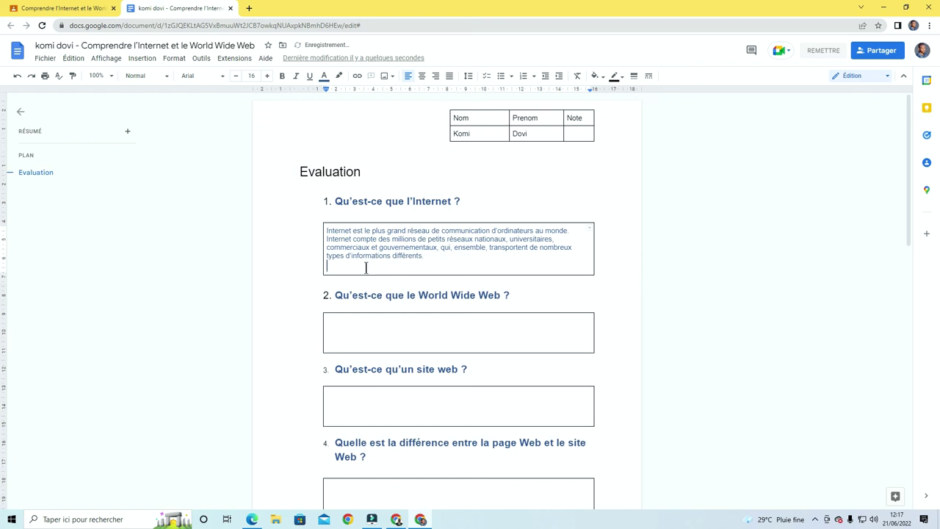
pyautogui.press('BackSpace')
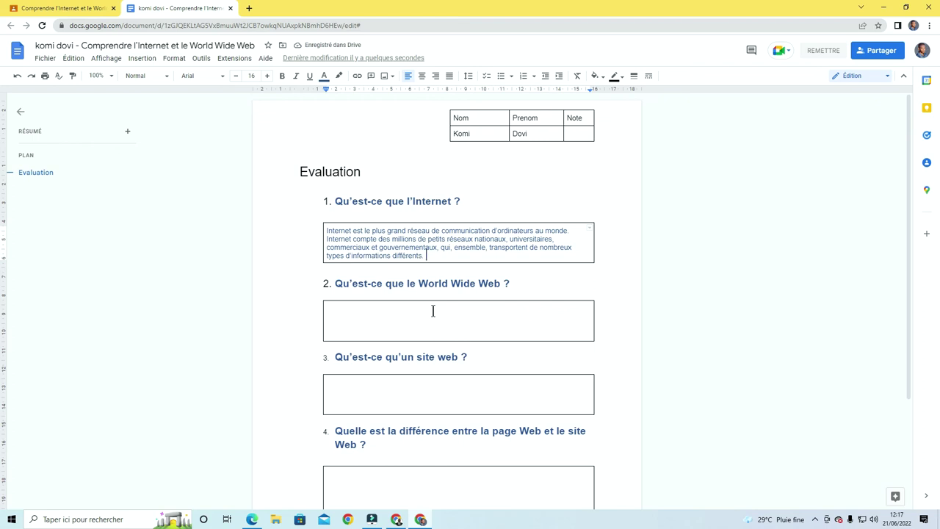
# Paste the World Wide Web definition from the Word lesson into answer box 2
pyautogui.click(433, 311)
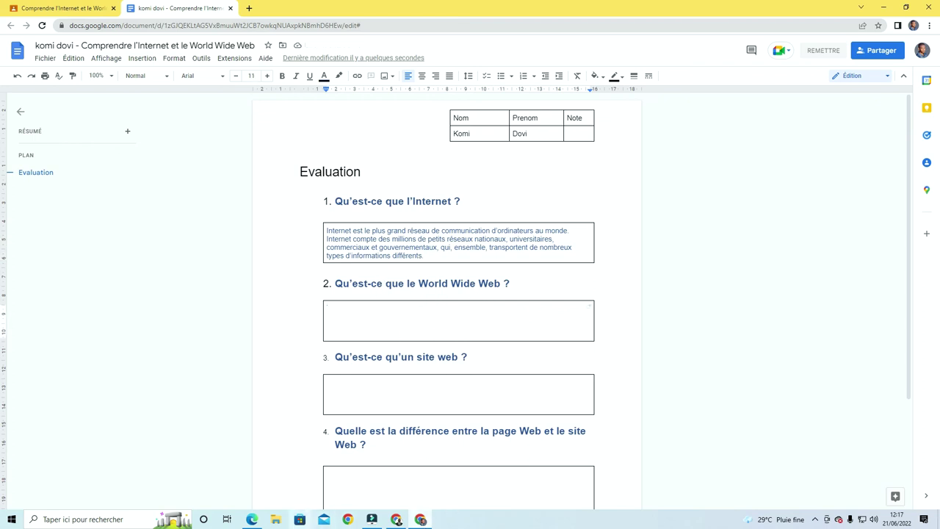
pyautogui.click(252, 519)
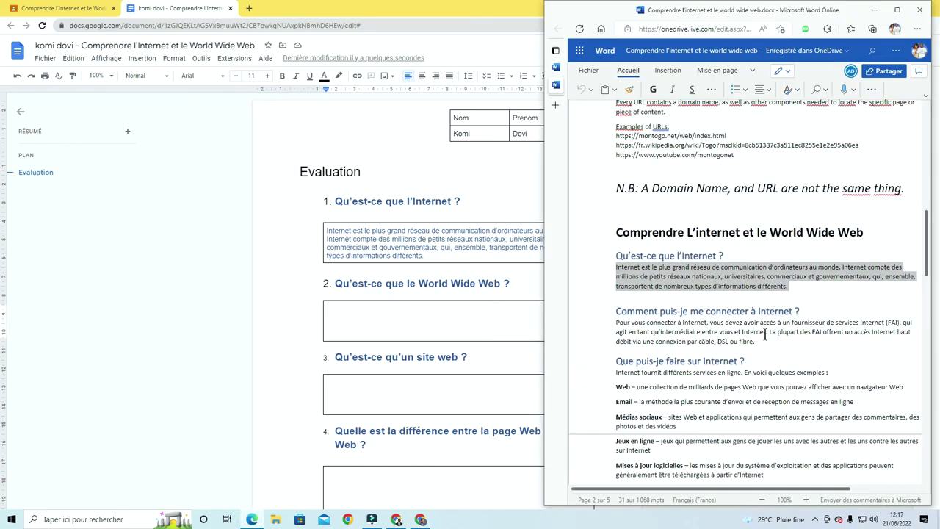
pyautogui.scroll(-4, 766, 334)
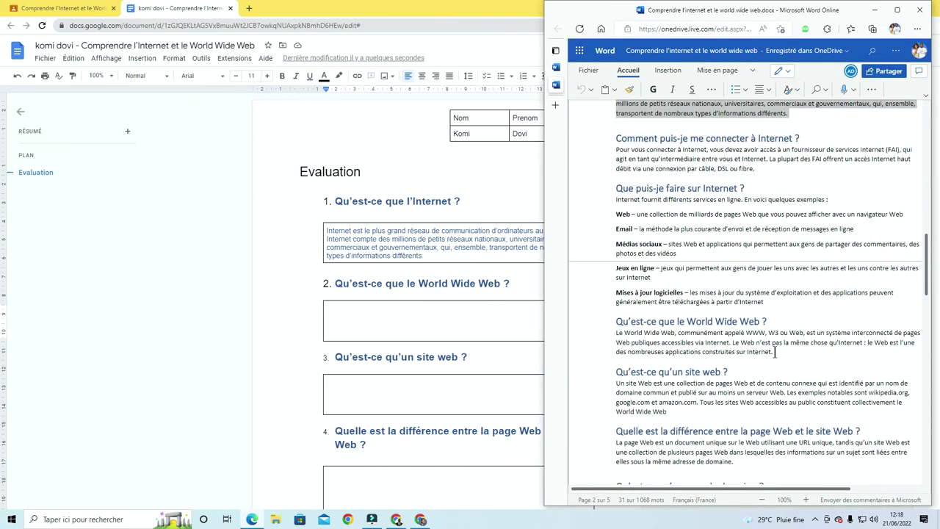
pyautogui.moveTo(775, 352); pyautogui.dragTo(609, 334)
pyautogui.hotkey('ctrl', 'c')
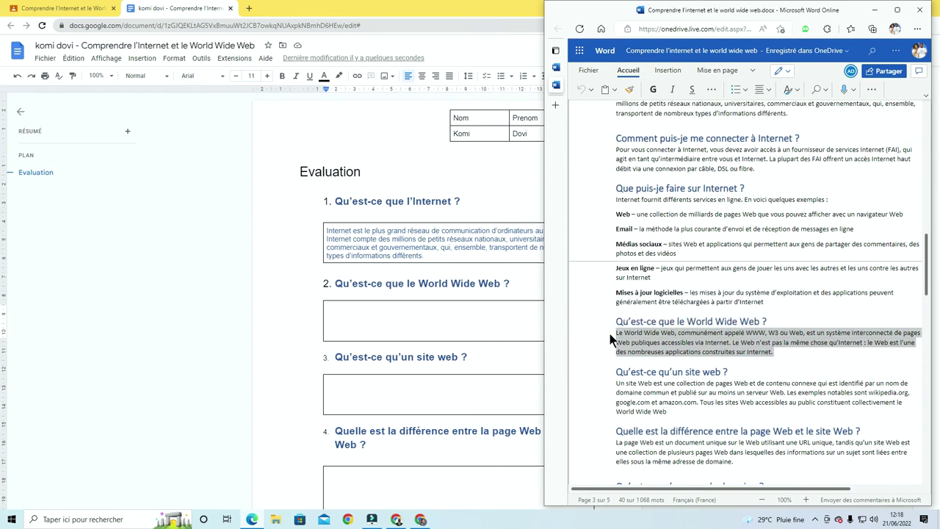
pyautogui.click(367, 314)
pyautogui.click(351, 316)
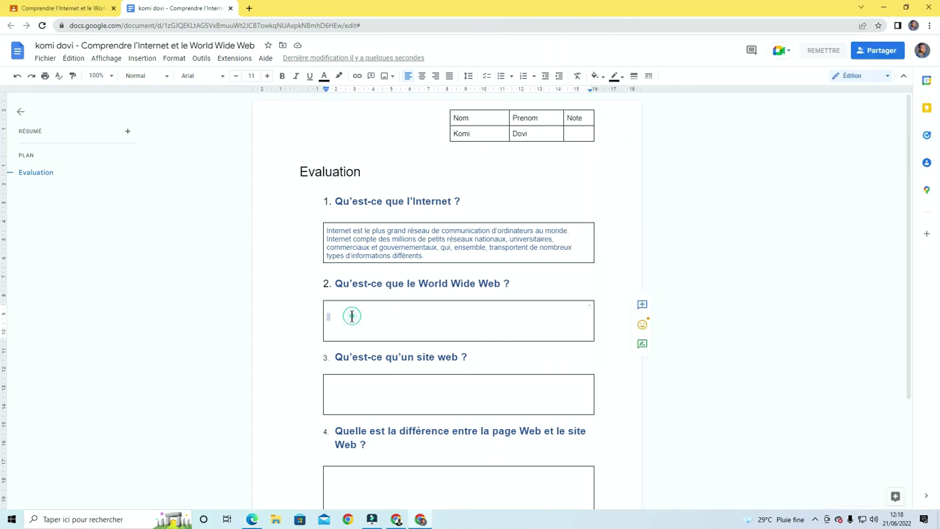
pyautogui.hotkey('ctrl', 'v')
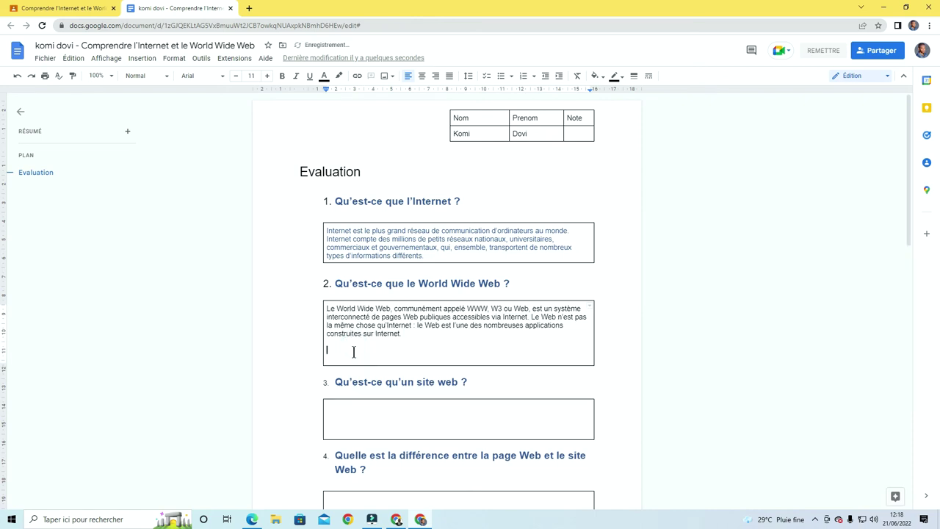
pyautogui.press('BackSpace')
pyautogui.press('BackSpace')
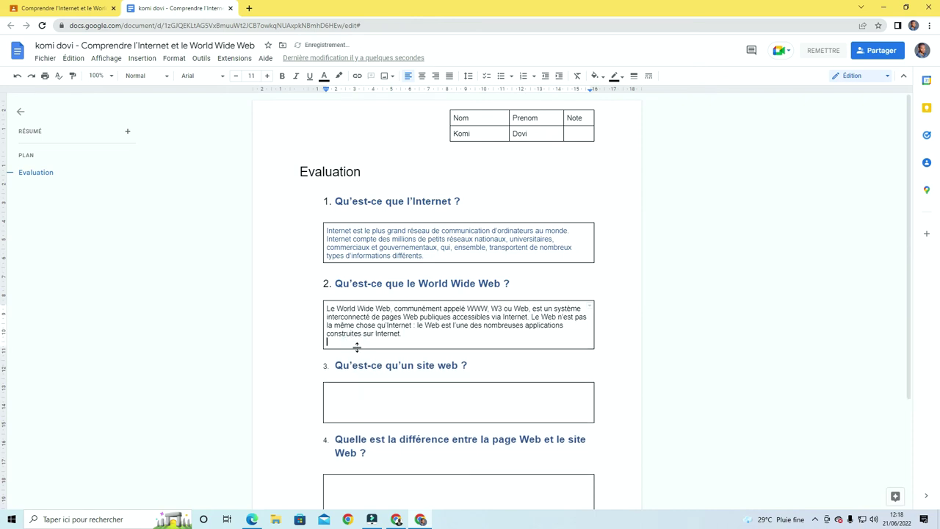
pyautogui.scroll(-1, 432, 353)
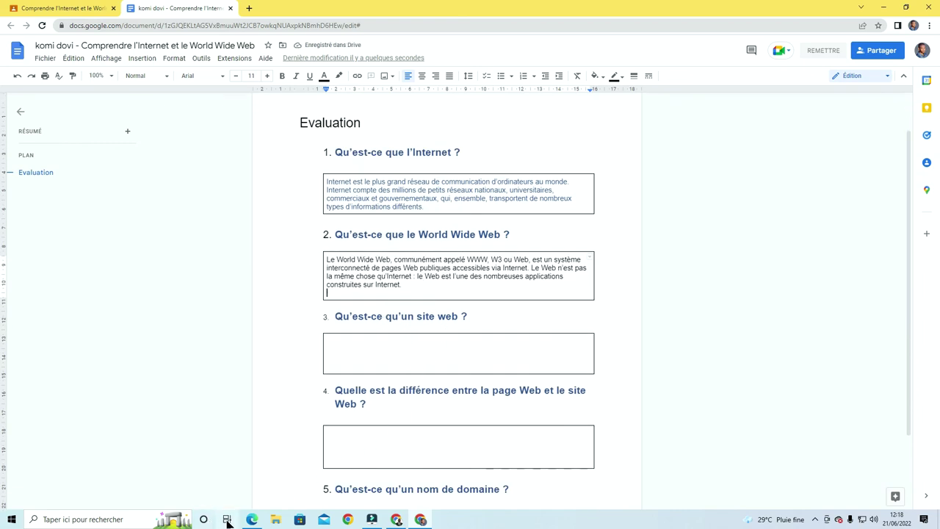
# Copy the website definition from the Word document into answer box 3 and trim its blank lines
pyautogui.click(252, 519)
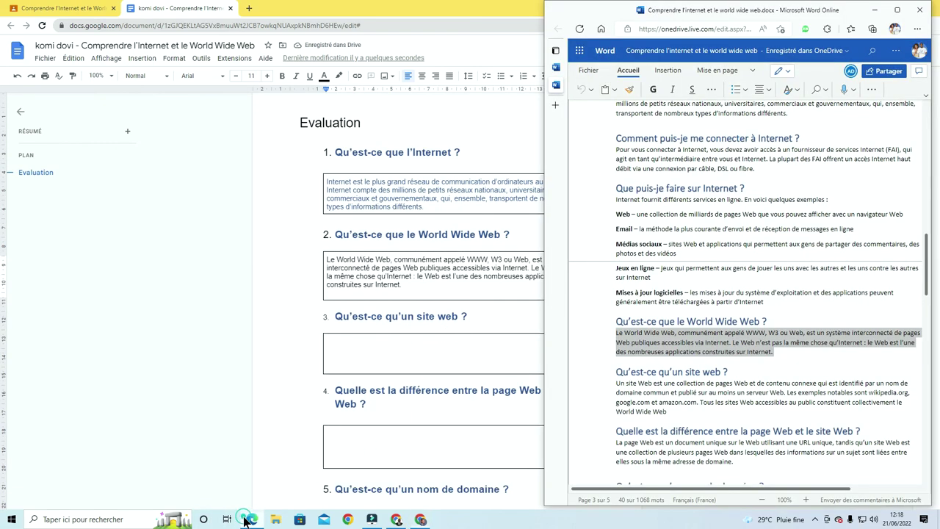
pyautogui.click(680, 403)
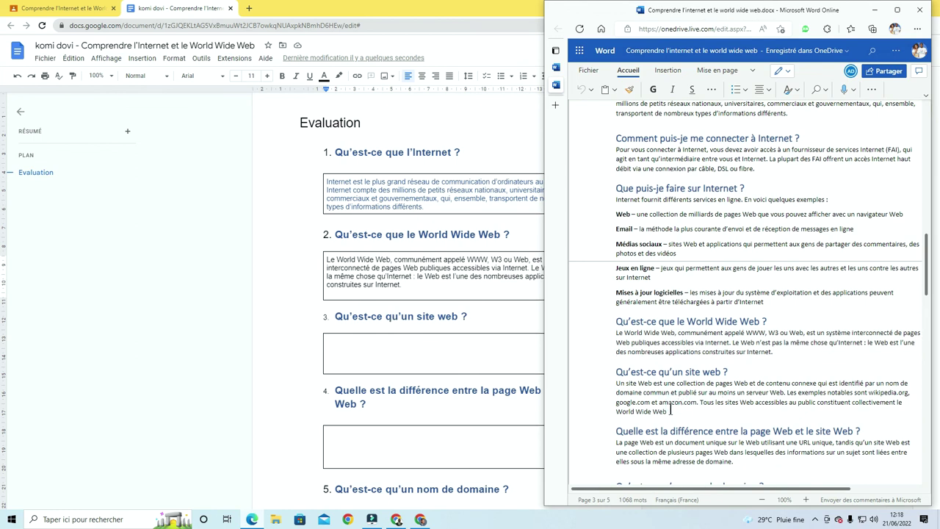
pyautogui.moveTo(668, 412); pyautogui.dragTo(617, 390)
pyautogui.hotkey('ctrl', 'c')
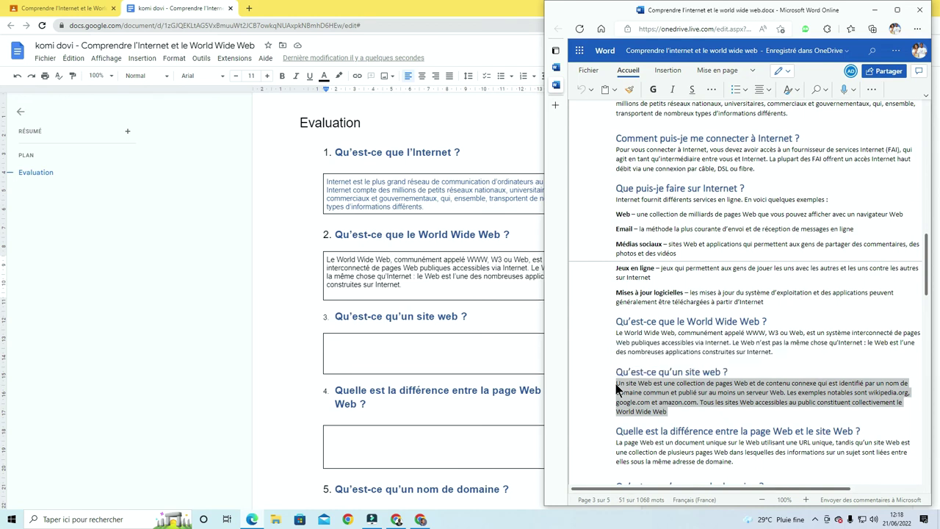
pyautogui.click(352, 345)
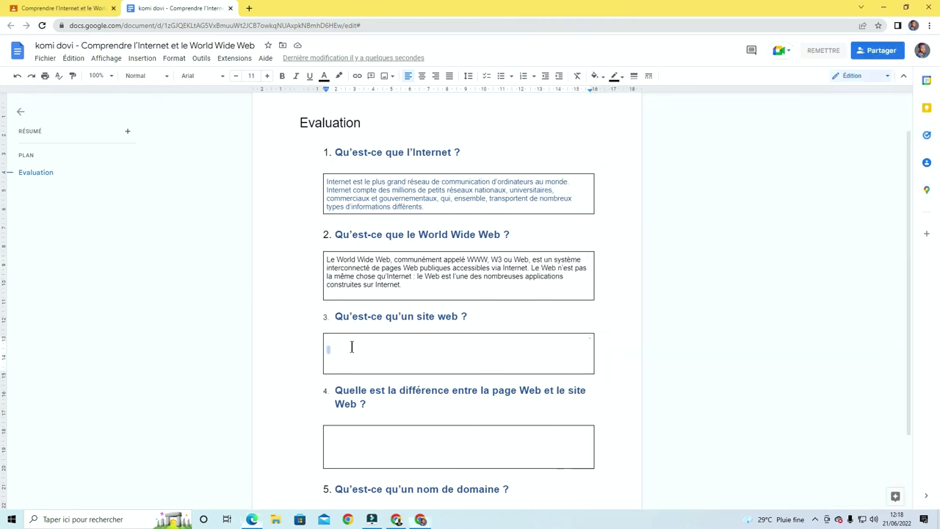
pyautogui.hotkey('ctrl', 'v')
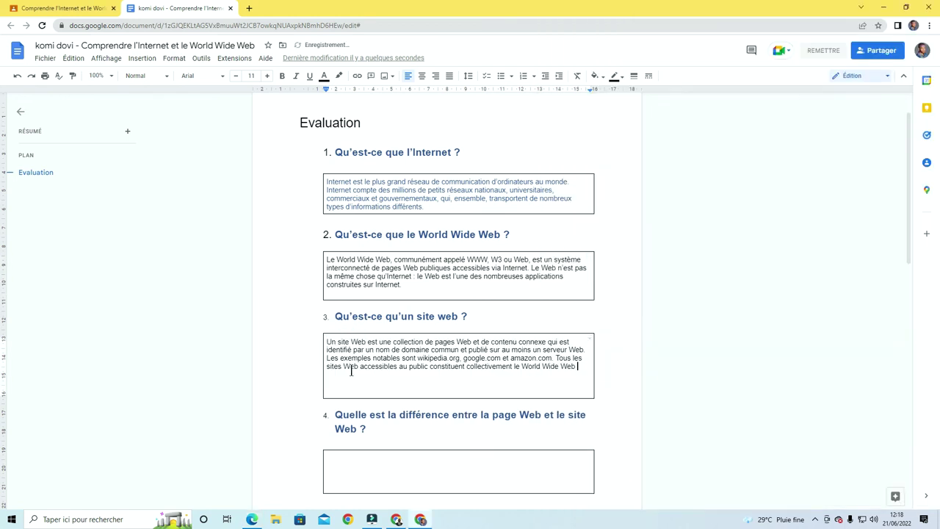
pyautogui.press('BackSpace')
pyautogui.press('BackSpace')
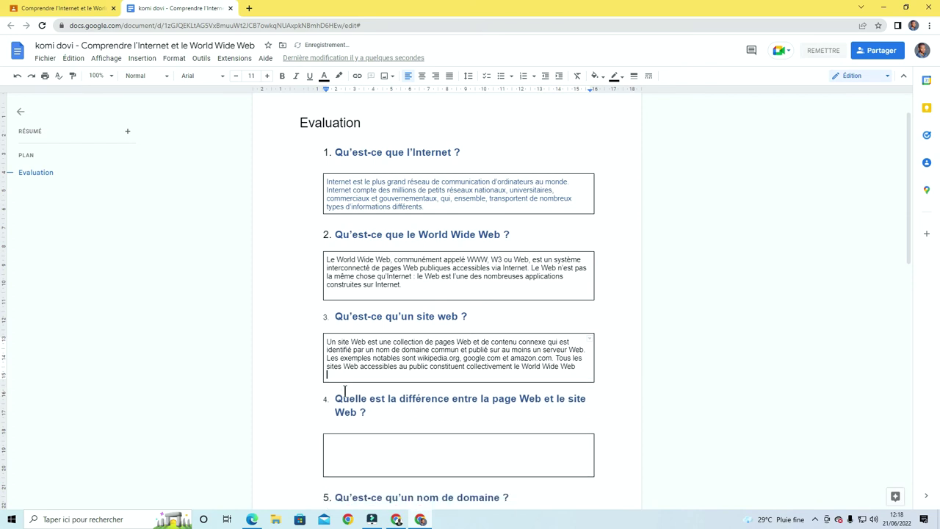
# Paste the web page versus website explanation from Word into answer box 4
pyautogui.click(378, 445)
pyautogui.scroll(-1, 378, 329)
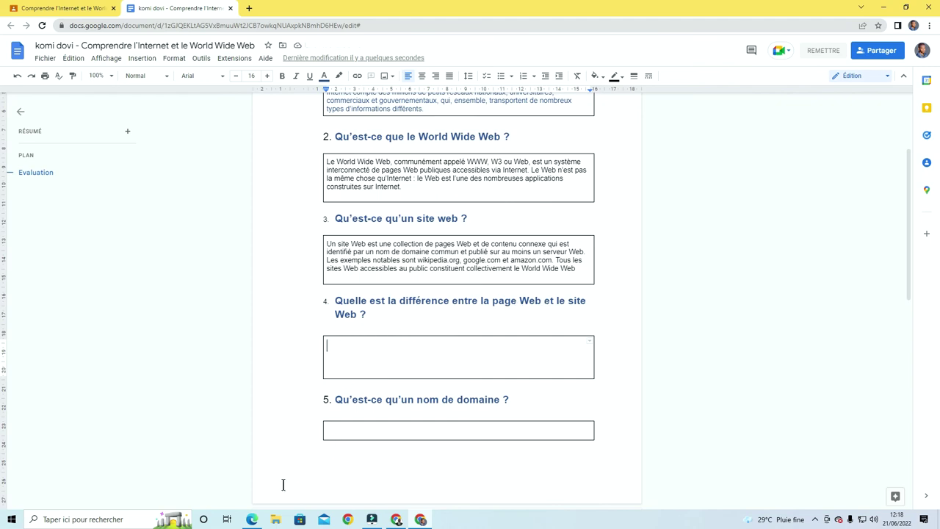
pyautogui.click(251, 520)
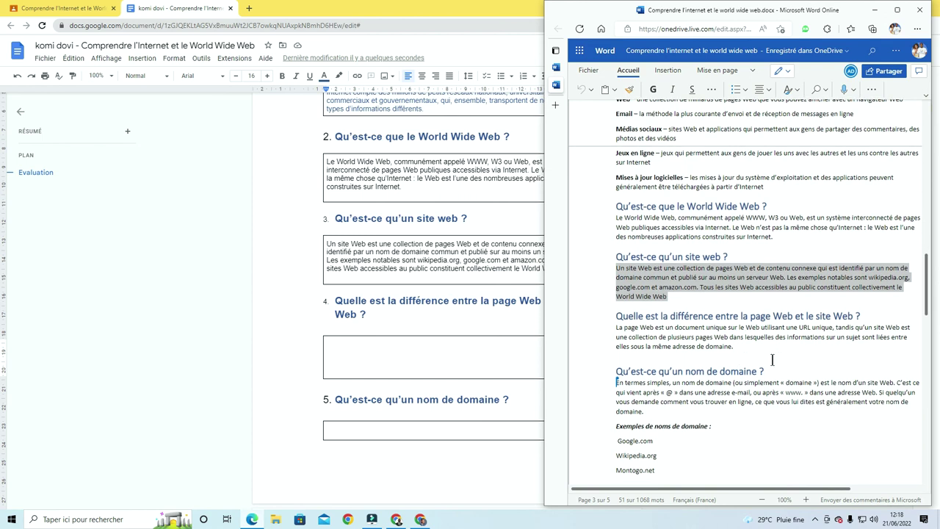
pyautogui.moveTo(736, 348); pyautogui.dragTo(603, 327)
pyautogui.hotkey('ctrl', 'c')
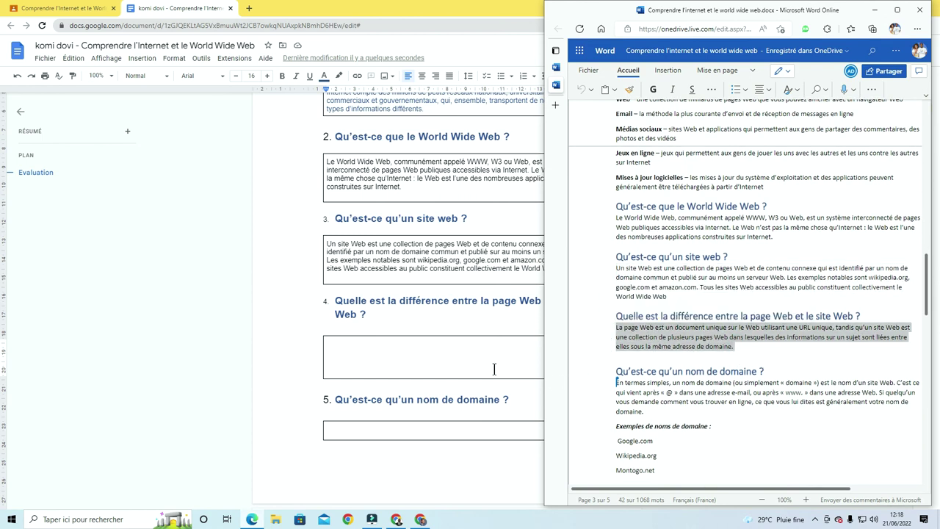
pyautogui.click(406, 351)
pyautogui.click(369, 343)
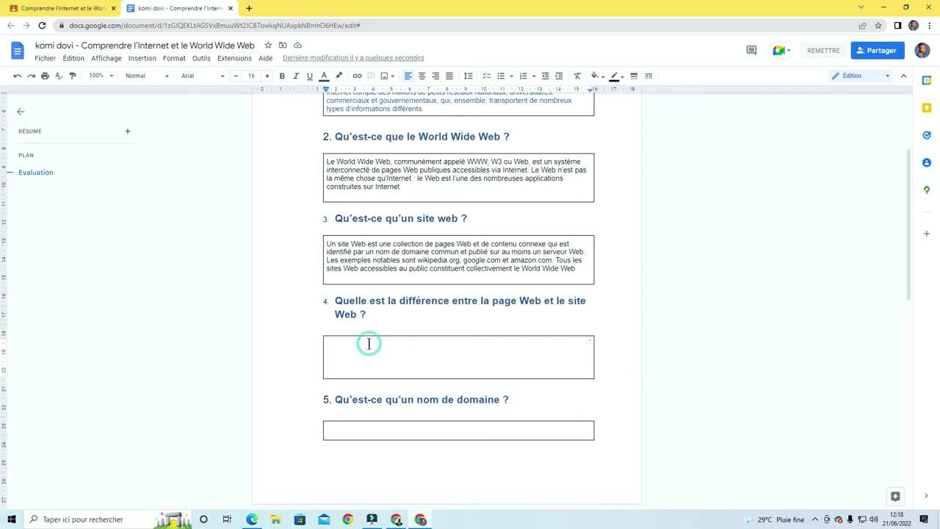
pyautogui.hotkey('ctrl', 'v')
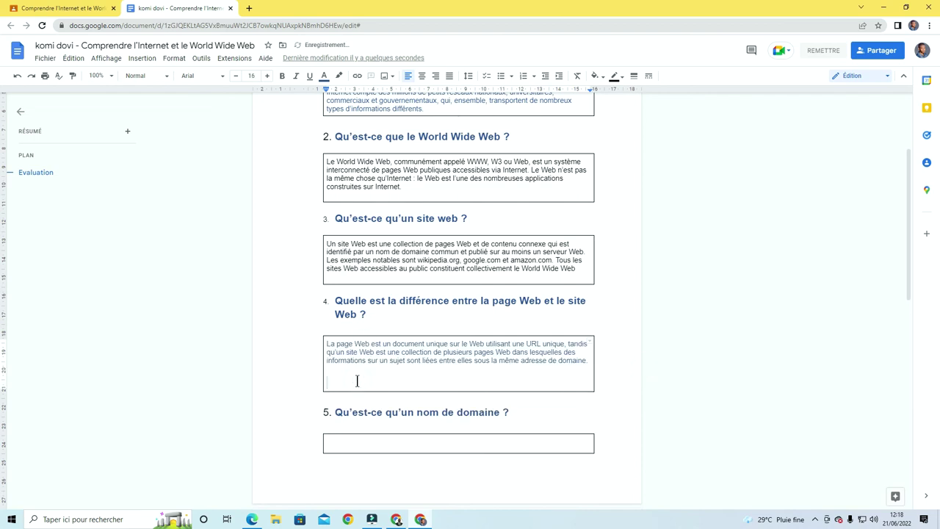
pyautogui.press('BackSpace')
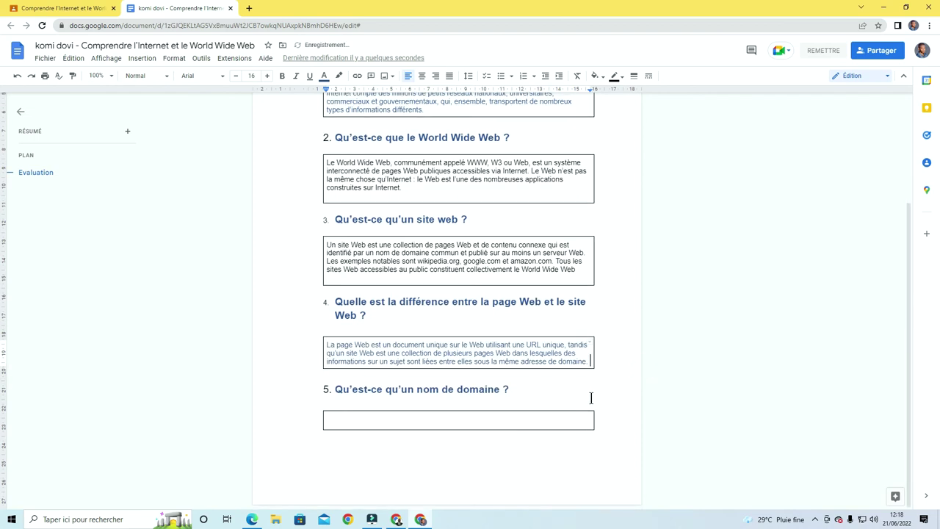
# Add a line after answer 4, then paste the domain-name paragraph into question 5's box
pyautogui.click(468, 416)
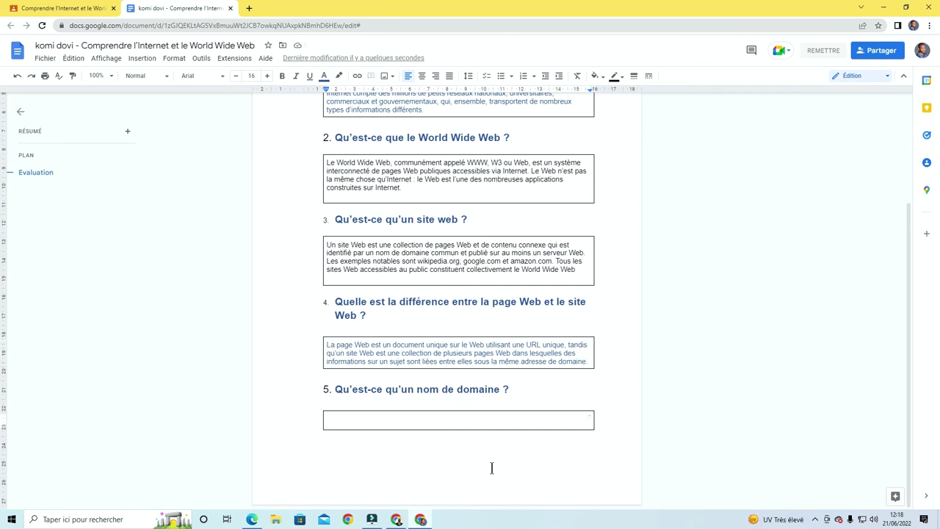
pyautogui.click(587, 361)
pyautogui.press('Return')
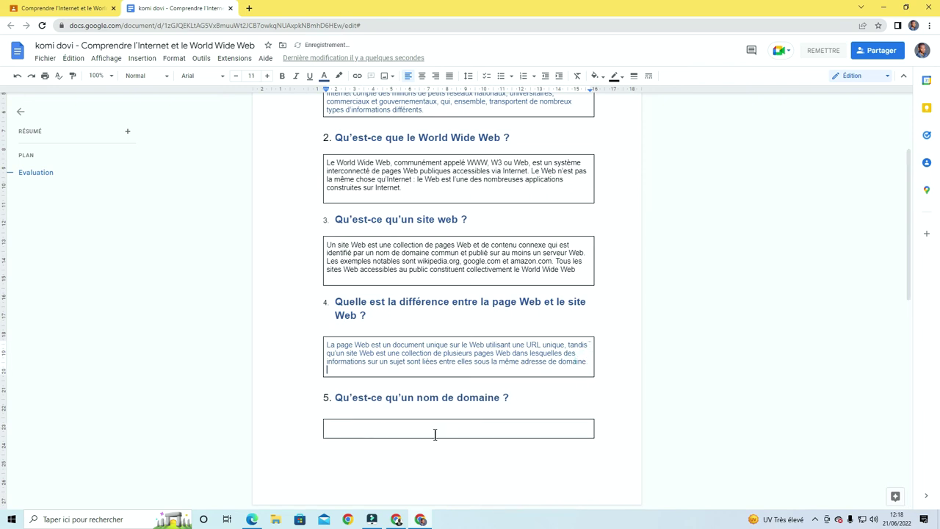
pyautogui.click(423, 429)
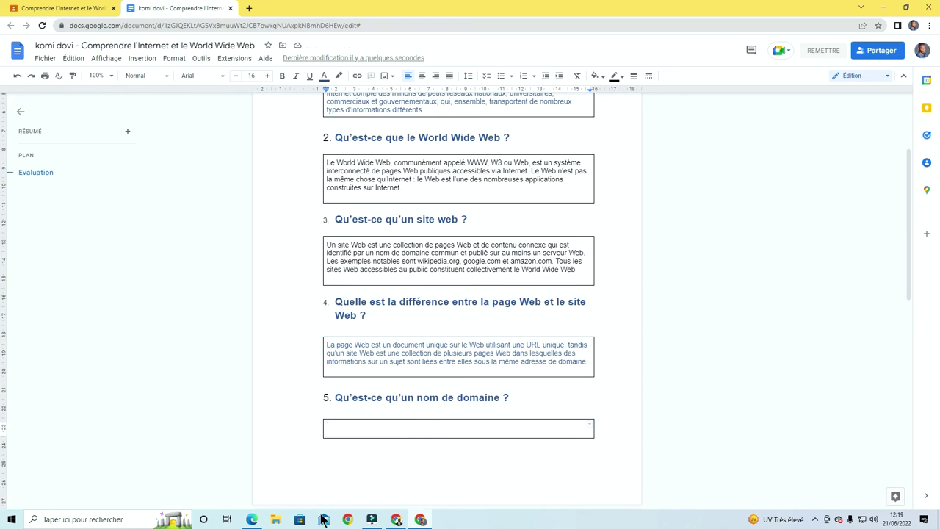
pyautogui.click(251, 519)
pyautogui.scroll(-2, 770, 355)
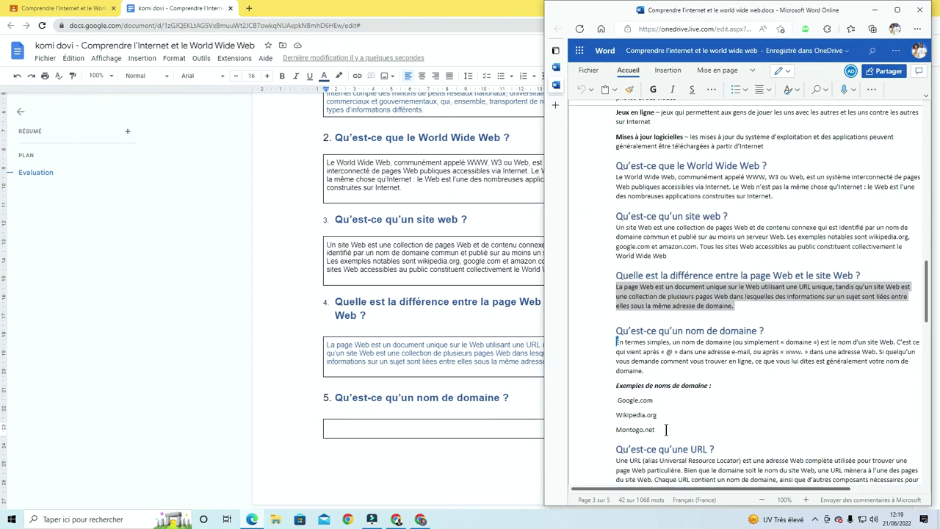
pyautogui.moveTo(647, 355); pyautogui.dragTo(615, 332)
pyautogui.hotkey('ctrl', 'c')
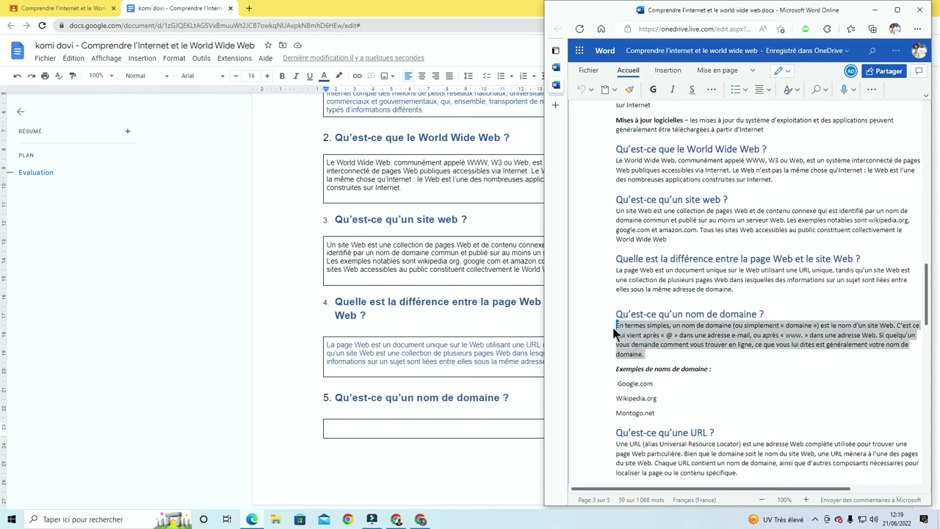
pyautogui.click(388, 426)
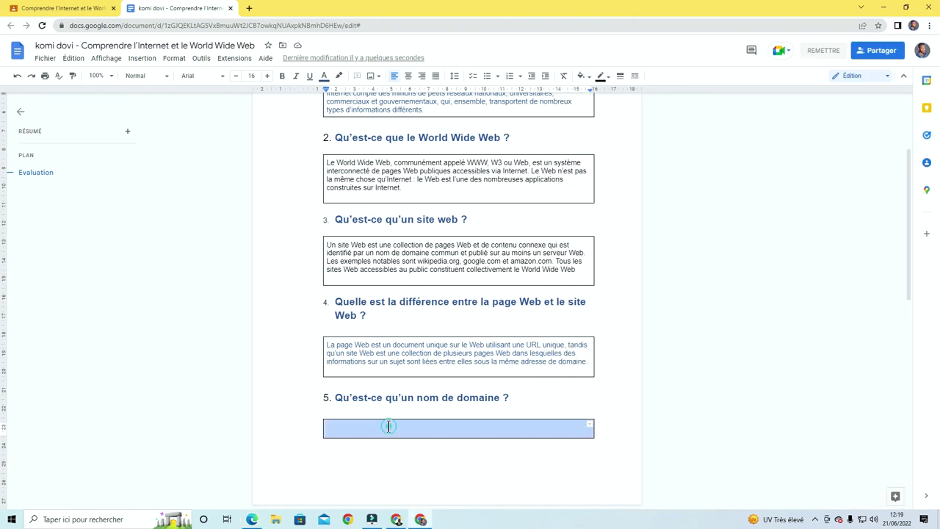
pyautogui.hotkey('ctrl', 'v')
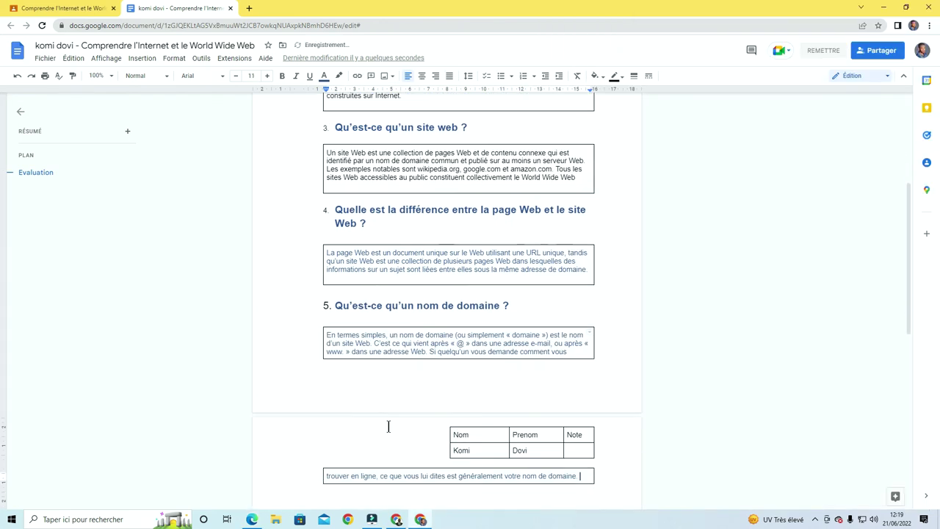
# Delete the stray empty lines at the ends of answer boxes 2, 3 and 4
pyautogui.scroll(3, 419, 401)
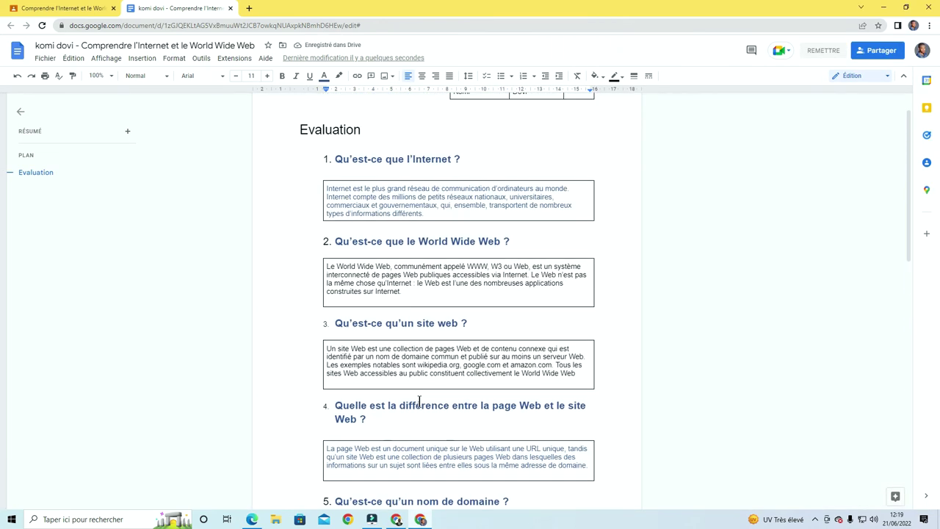
pyautogui.scroll(-4, 419, 401)
pyautogui.scroll(1, 419, 401)
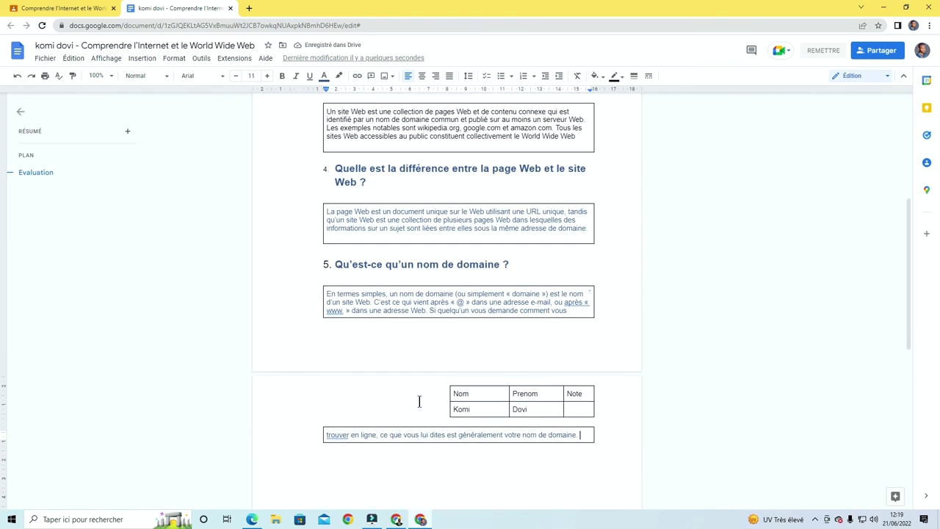
pyautogui.scroll(1, 420, 401)
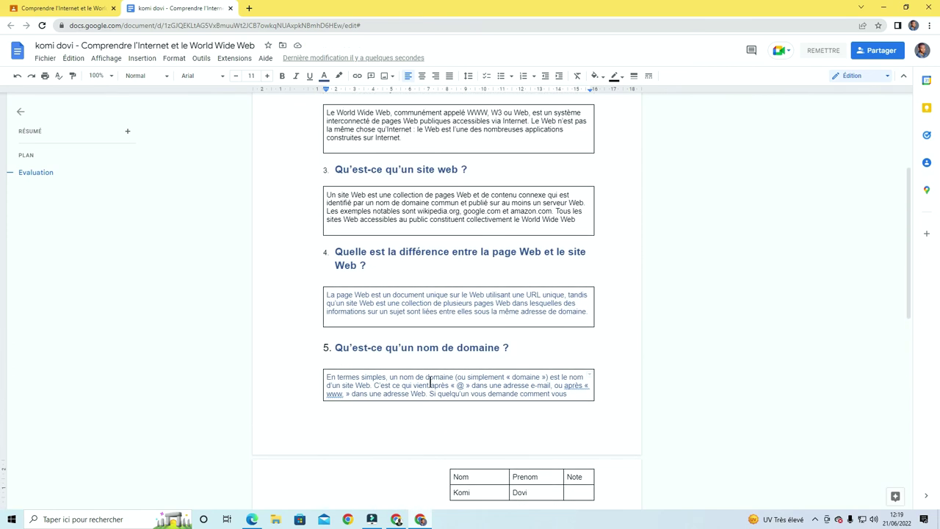
pyautogui.scroll(1, 433, 378)
pyautogui.click(428, 368)
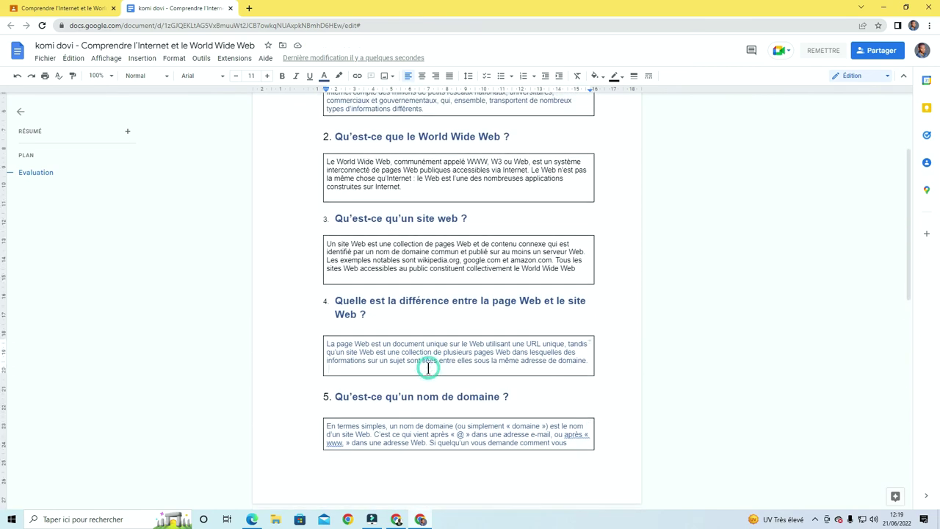
pyautogui.press('Return')
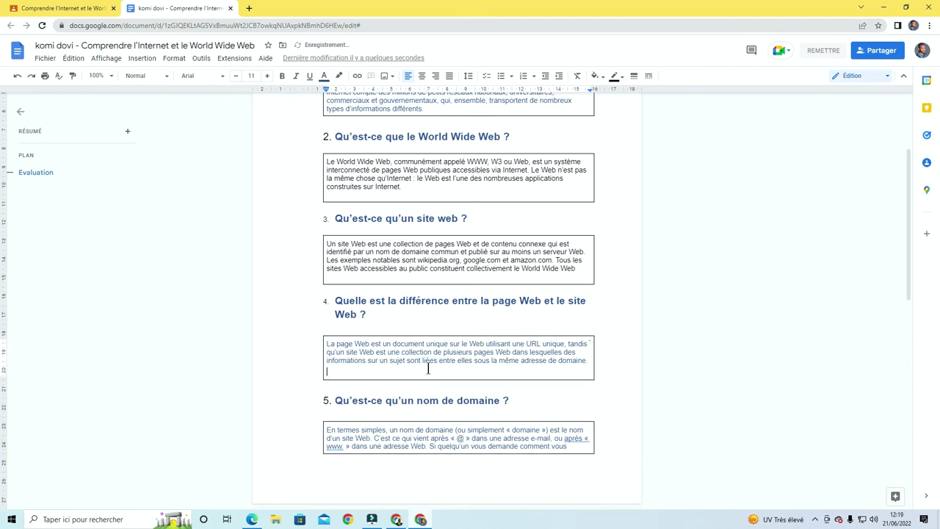
pyautogui.press('BackSpace')
pyautogui.scroll(-2, 549, 404)
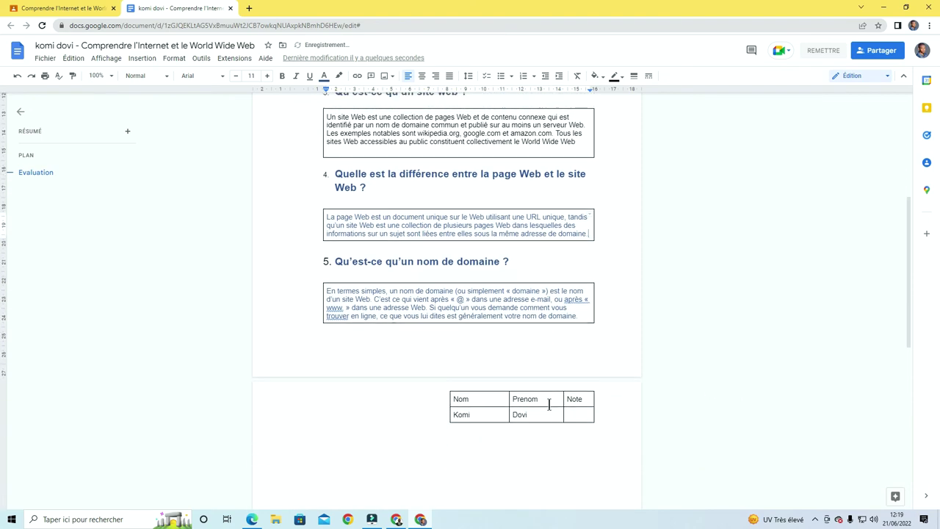
pyautogui.scroll(3, 549, 404)
pyautogui.click(375, 247)
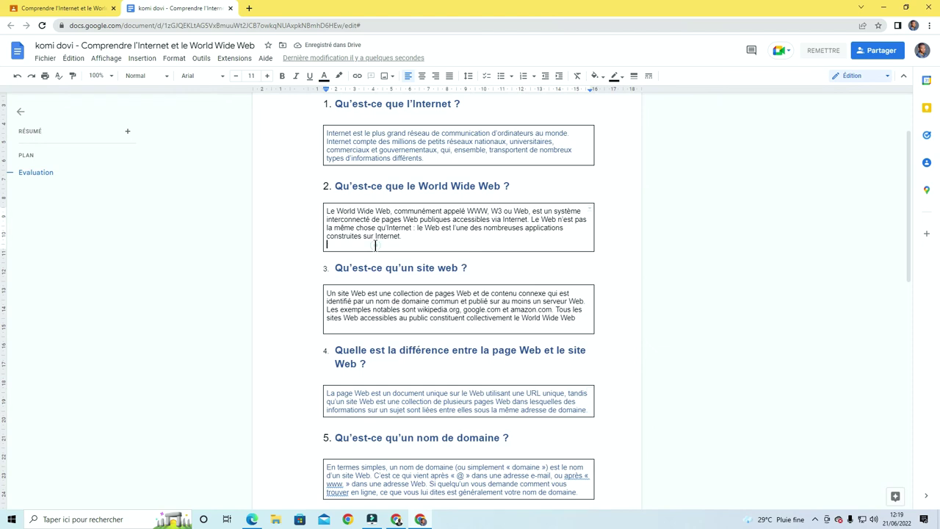
pyautogui.press('BackSpace')
pyautogui.click(352, 316)
pyautogui.press('BackSpace')
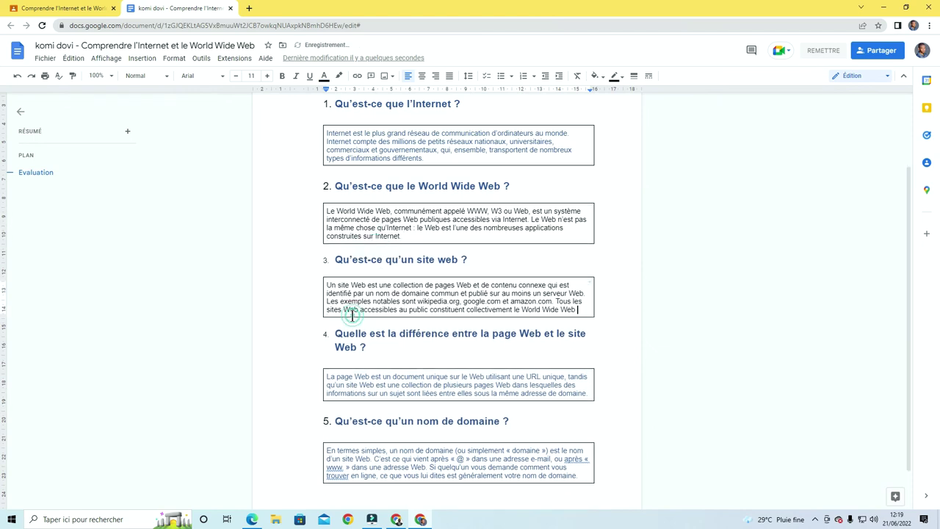
pyautogui.scroll(-1, 464, 338)
pyautogui.scroll(2, 589, 391)
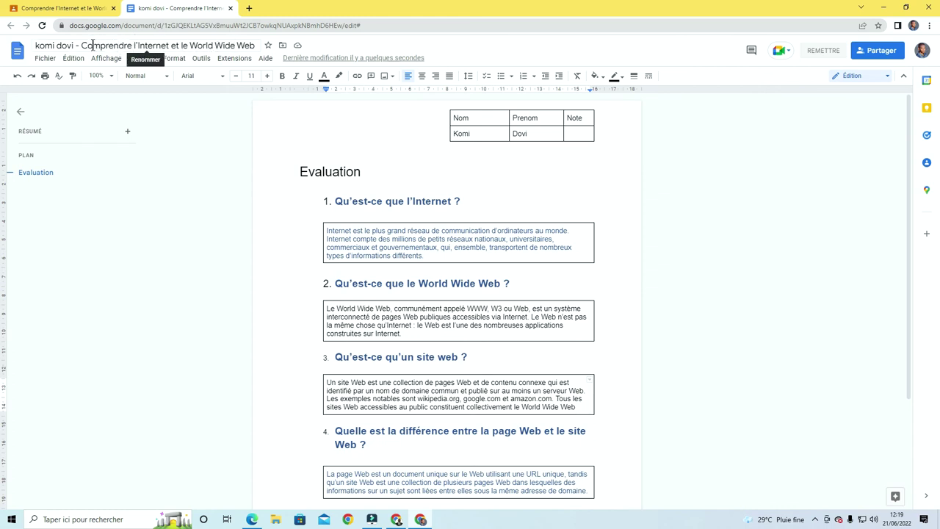
pyautogui.moveTo(81, 45); pyautogui.dragTo(254, 40)
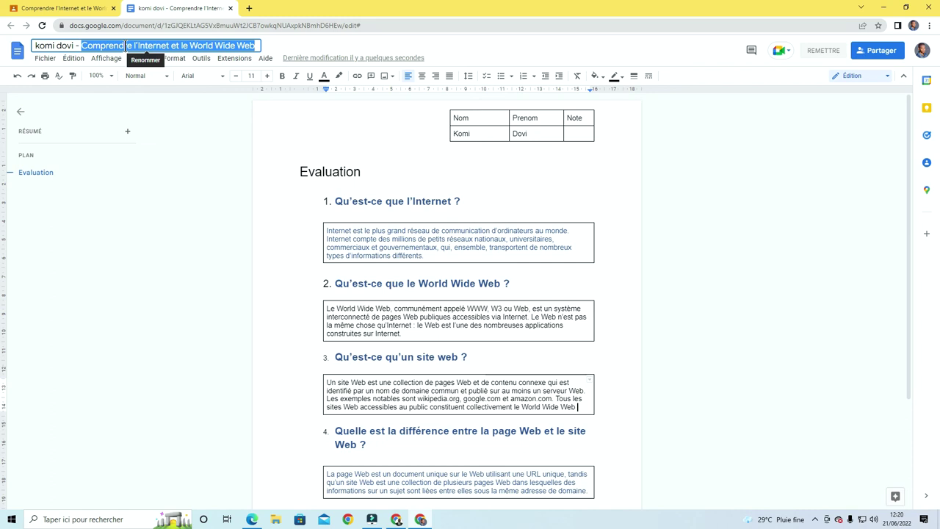
pyautogui.click(276, 152)
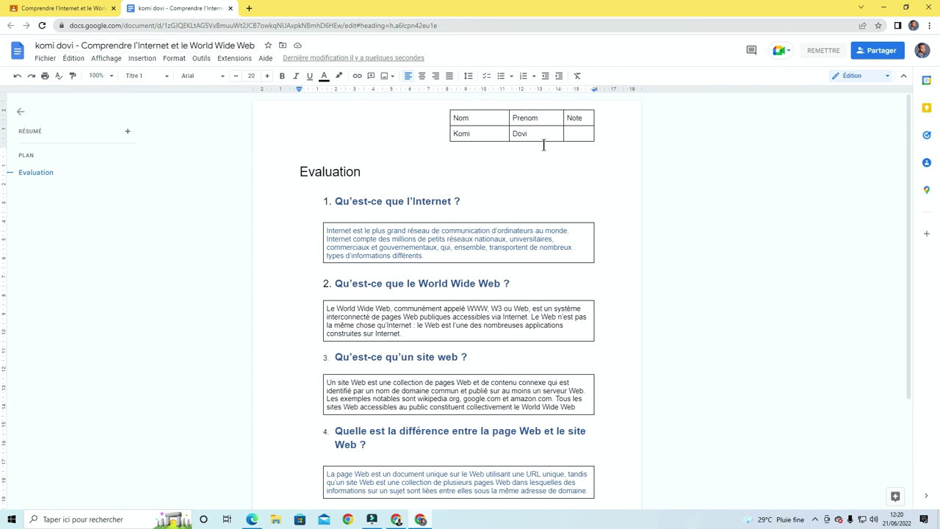
pyautogui.click(571, 136)
pyautogui.scroll(-3, 478, 172)
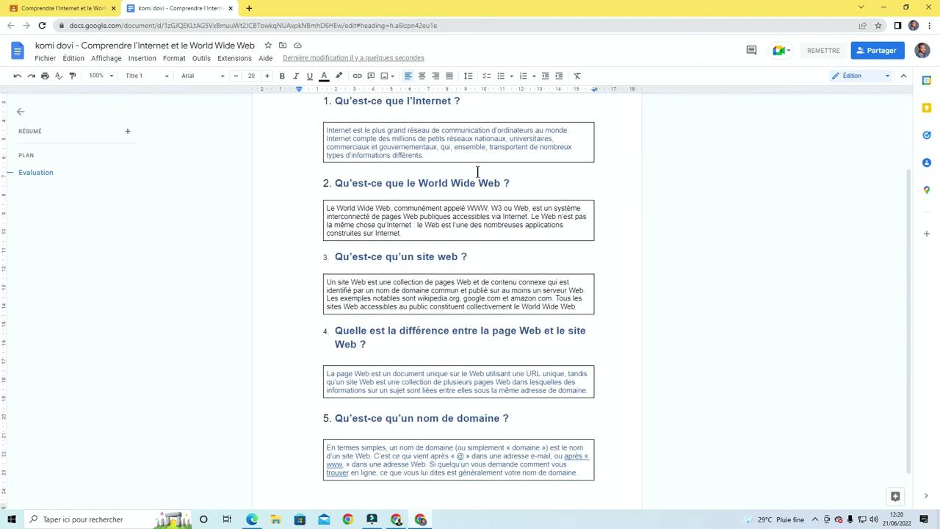
pyautogui.scroll(3, 477, 172)
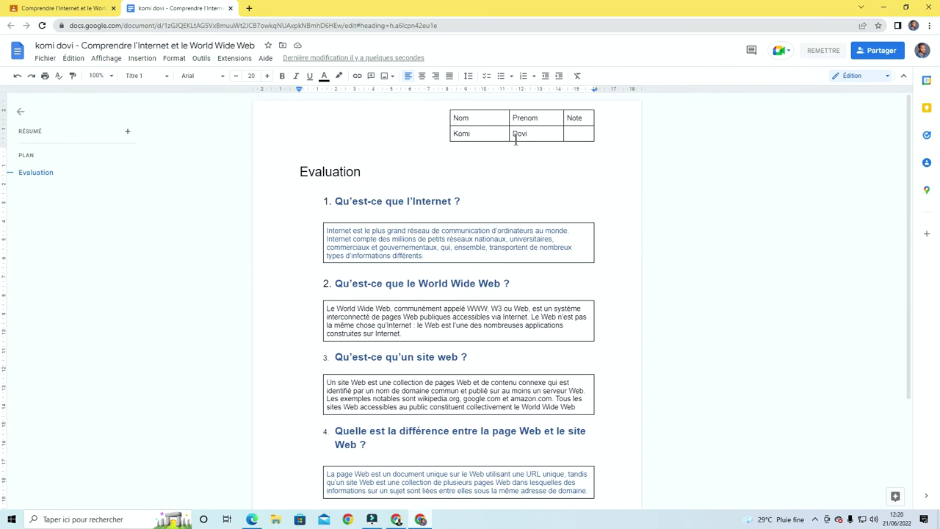
pyautogui.scroll(-3, 516, 139)
pyautogui.scroll(3, 515, 140)
pyautogui.scroll(-4, 419, 212)
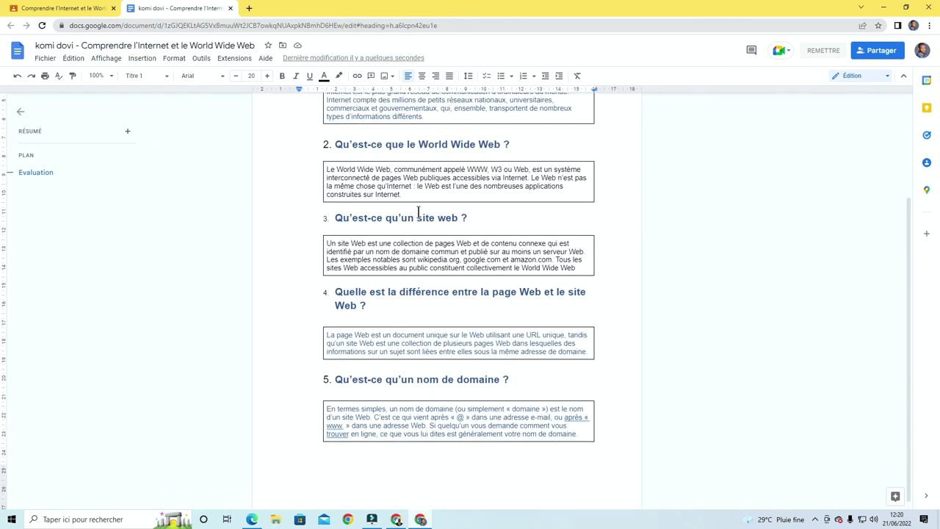
pyautogui.scroll(4, 419, 212)
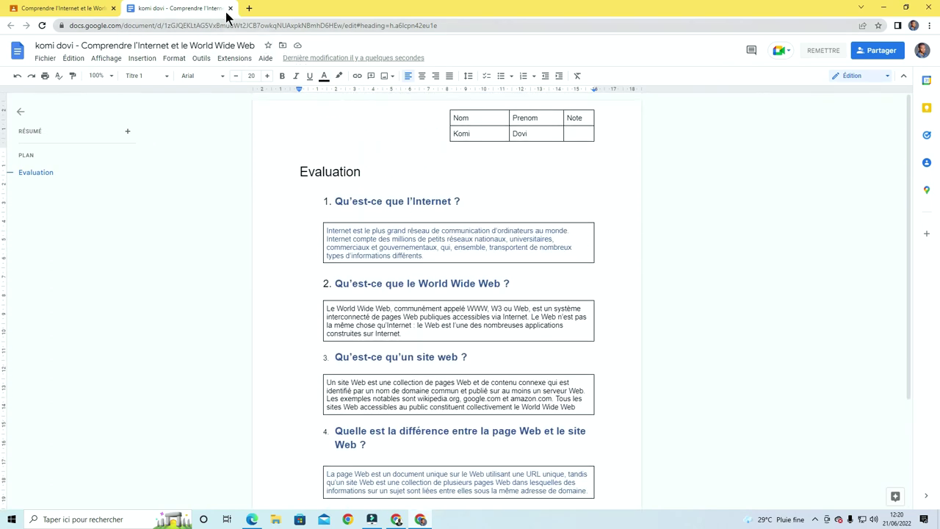
# Close the Google Docs worksheet tab and return to the Classroom assignment page
pyautogui.click(230, 9)
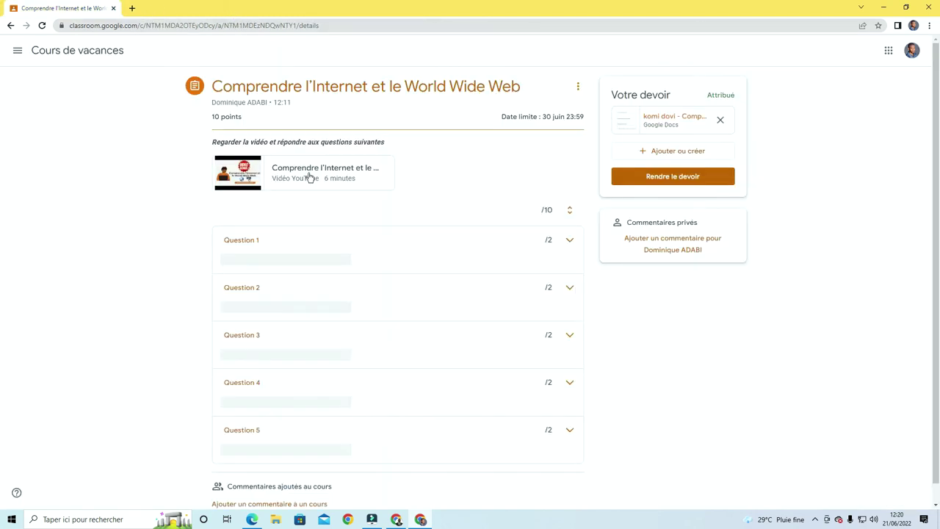
pyautogui.scroll(-1, 396, 293)
pyautogui.scroll(1, 396, 294)
pyautogui.scroll(-1, 265, 246)
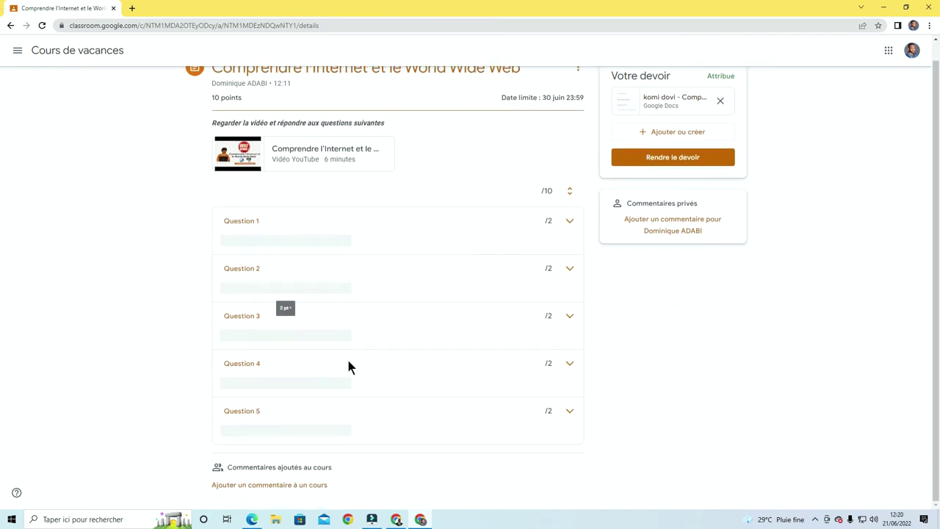
pyautogui.scroll(1, 522, 286)
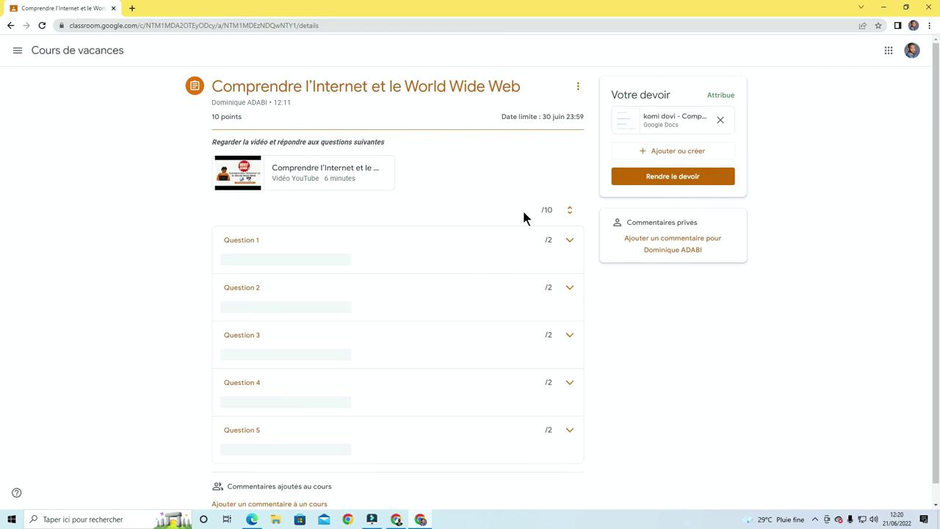
# Post the private comment "c'est fini. Merci" on the assignment
pyautogui.click(687, 244)
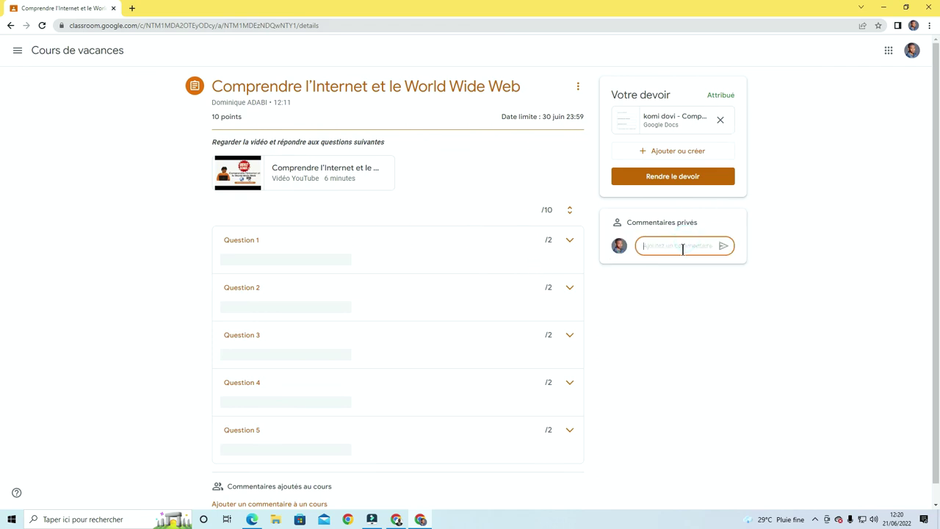
pyautogui.write('c')
pyautogui.write("'est fini. Merci")
pyautogui.click(723, 246)
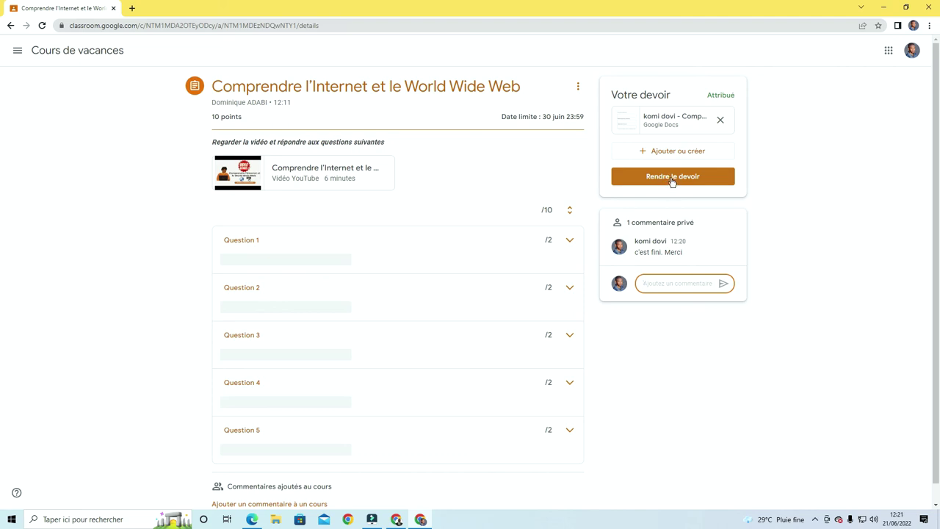
# Turn in the assignment with its attached worksheet, confirming 'Rendre le devoir'
pyautogui.click(672, 180)
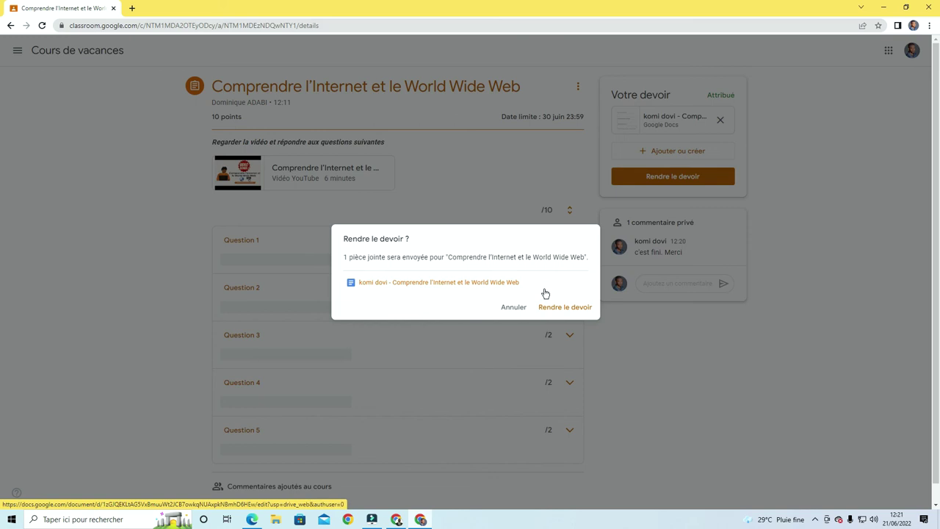
pyautogui.click(572, 312)
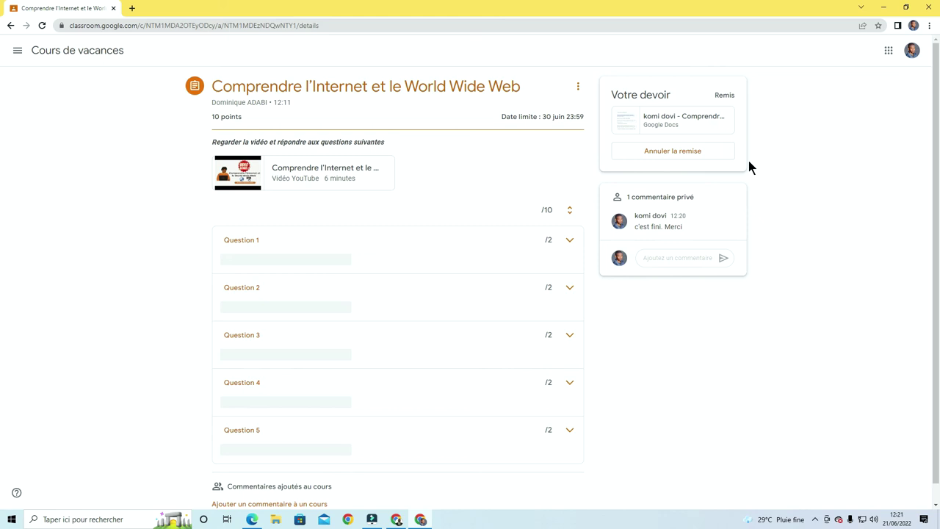
# Go from the class stream to Travaux et devoirs and open the class Google Agenda
pyautogui.click(50, 53)
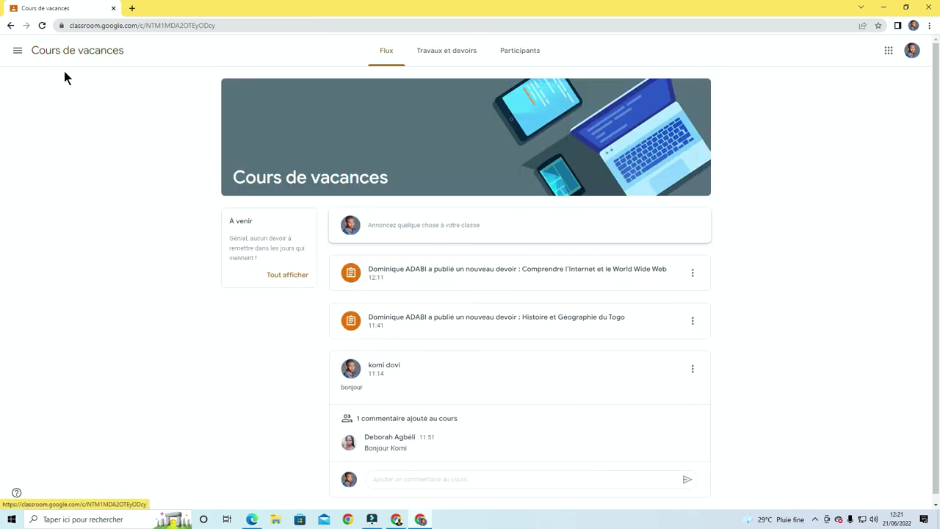
pyautogui.tripleClick(256, 256)
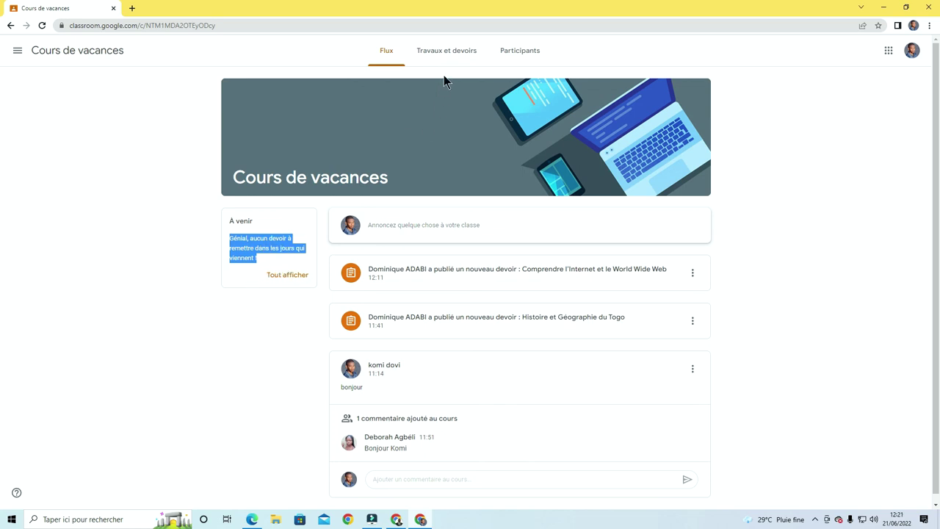
pyautogui.click(444, 51)
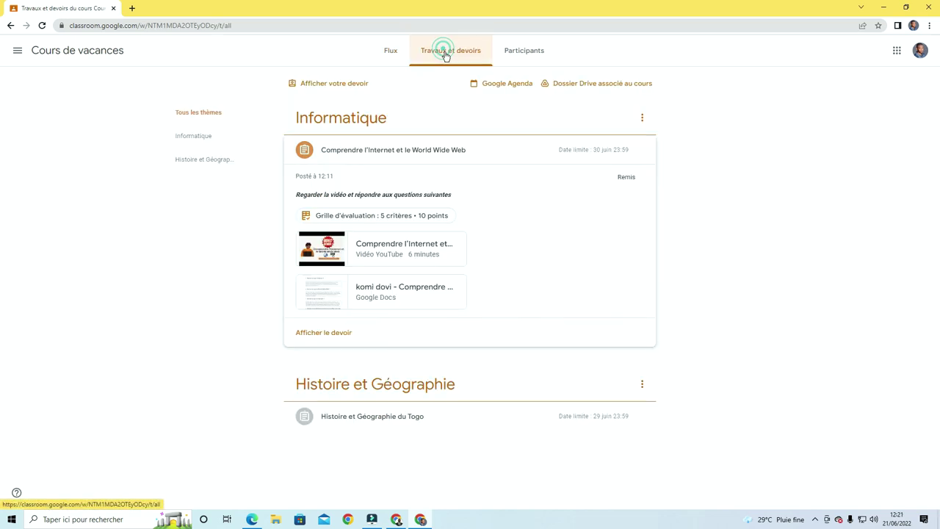
pyautogui.click(503, 85)
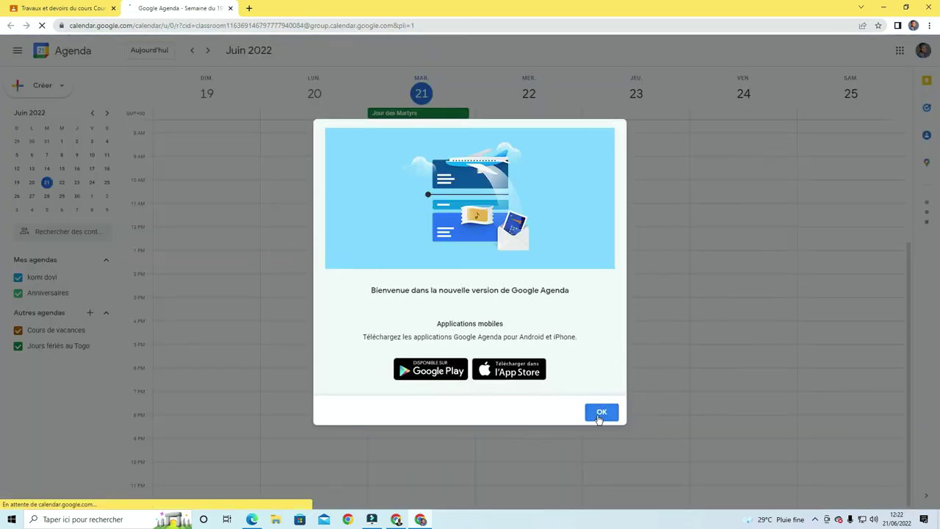
# Switch Google Agenda to the June 2022 month view, reload it, then close the calendar tab
pyautogui.click(601, 414)
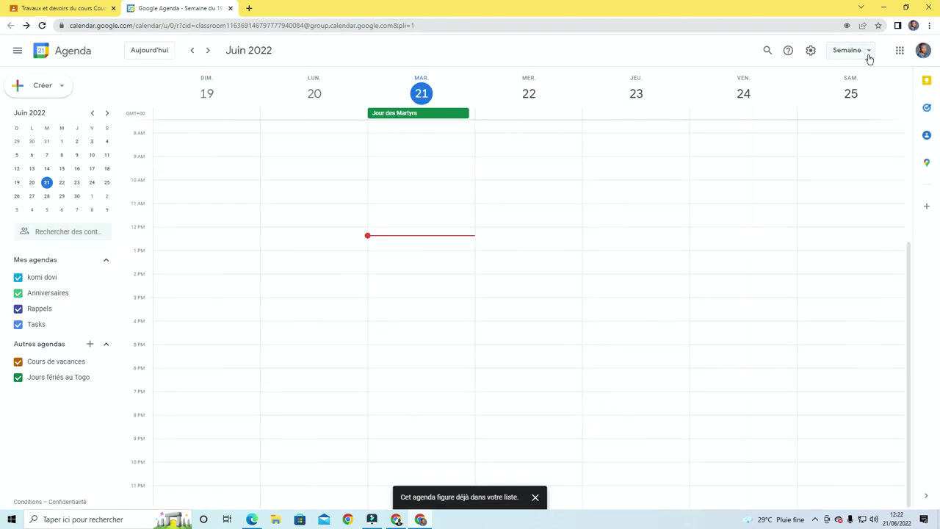
pyautogui.click(869, 53)
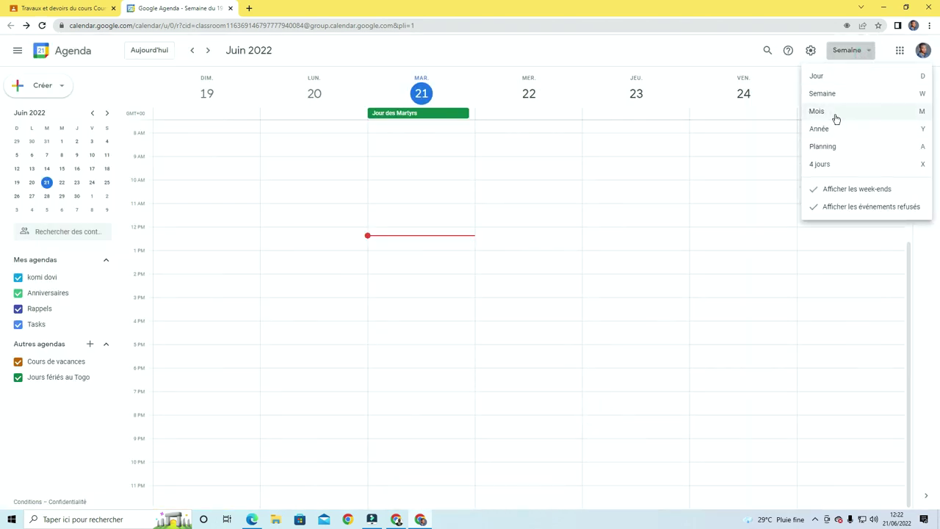
pyautogui.click(835, 118)
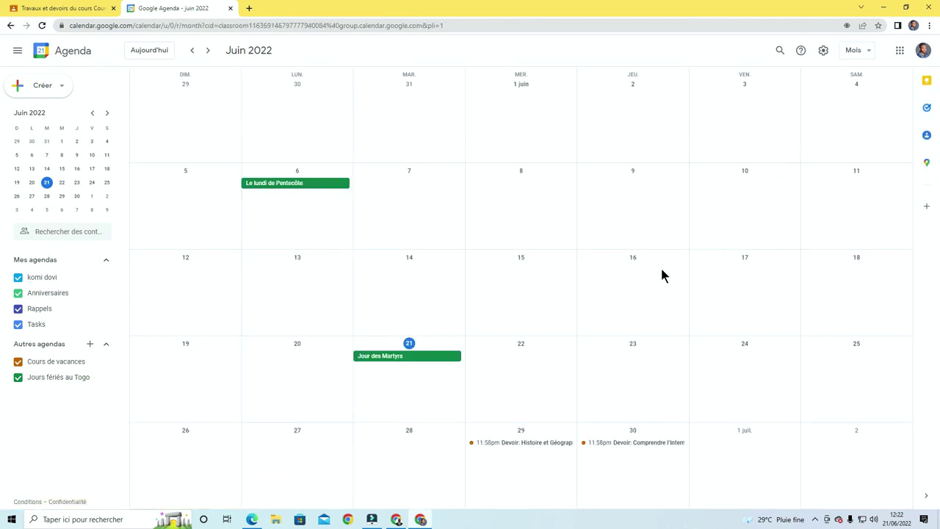
pyautogui.scroll(-1, 638, 308)
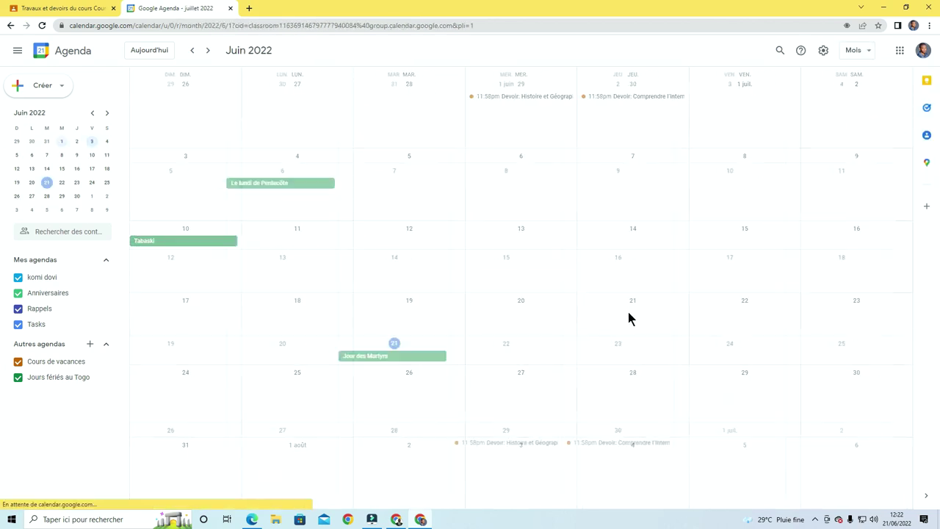
pyautogui.scroll(1, 628, 318)
pyautogui.scroll(-1, 628, 318)
pyautogui.scroll(1, 628, 318)
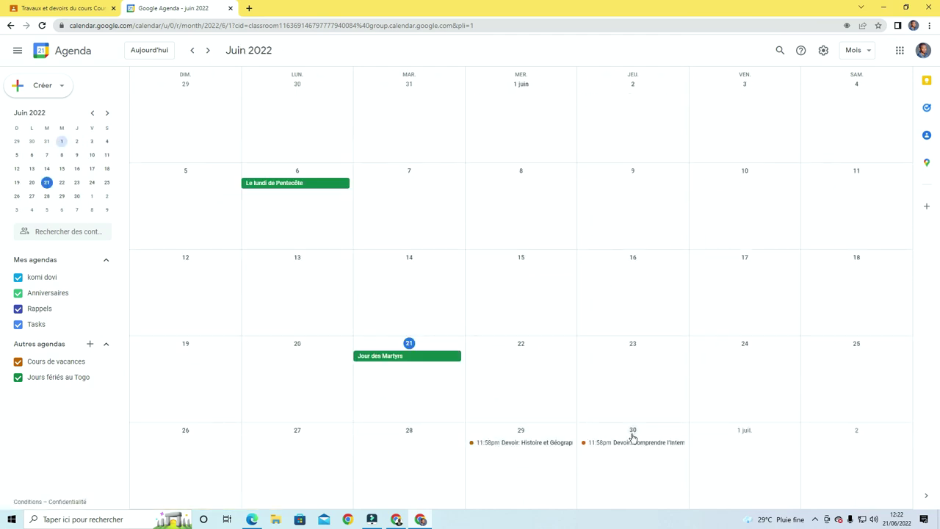
pyautogui.press('F5')
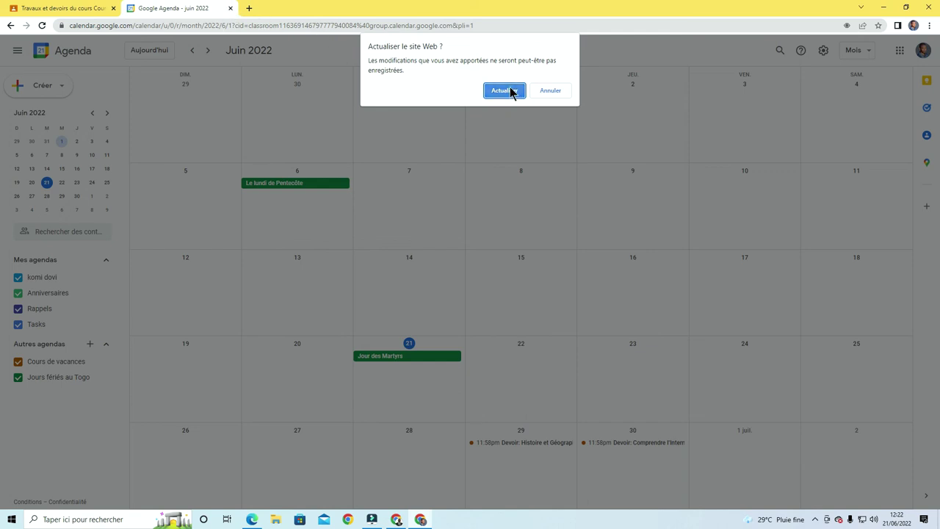
pyautogui.click(510, 92)
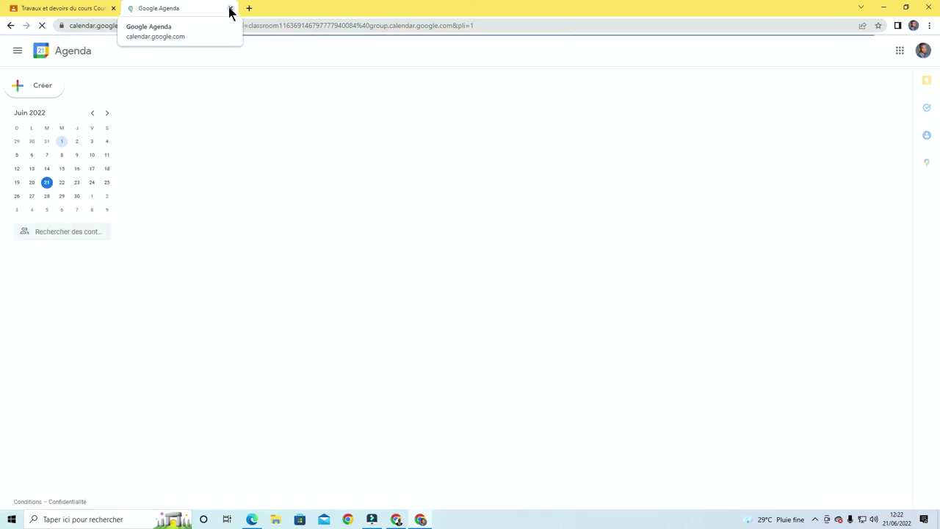
pyautogui.click(230, 9)
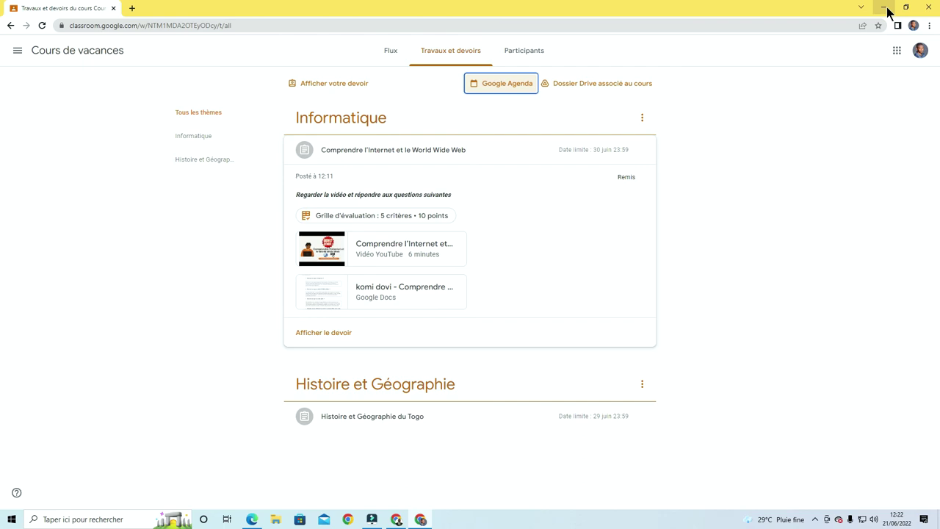
# Open a student's Remis submission of the Comprendre l'Internet et le World Wide Web assignment
pyautogui.click(885, 8)
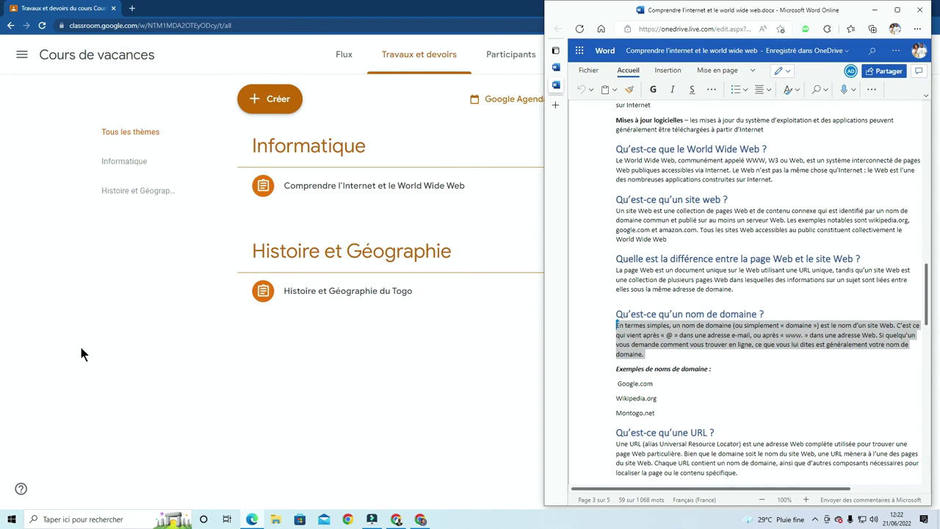
pyautogui.click(130, 361)
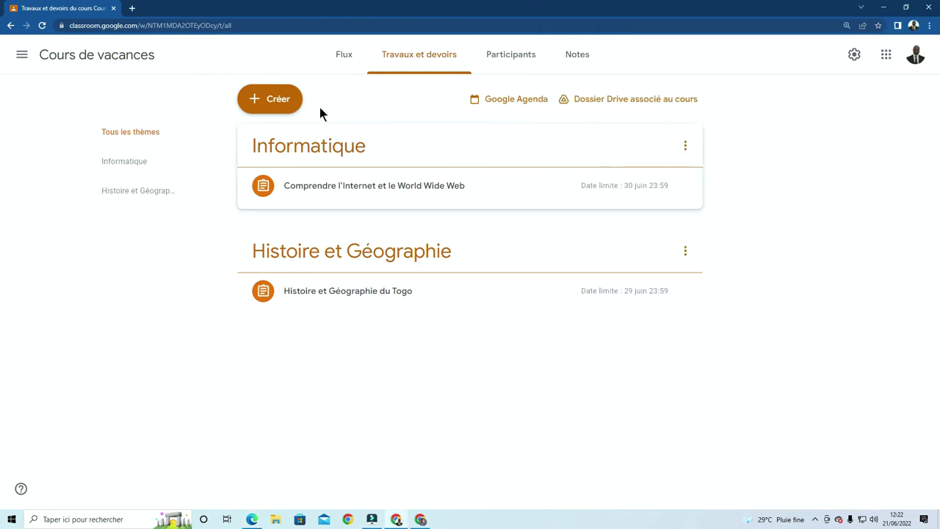
pyautogui.click(344, 56)
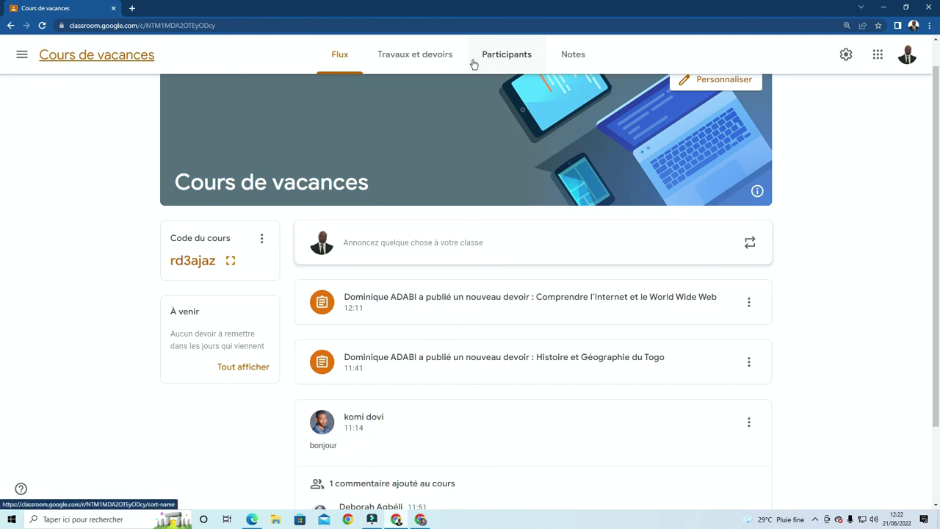
pyautogui.click(418, 57)
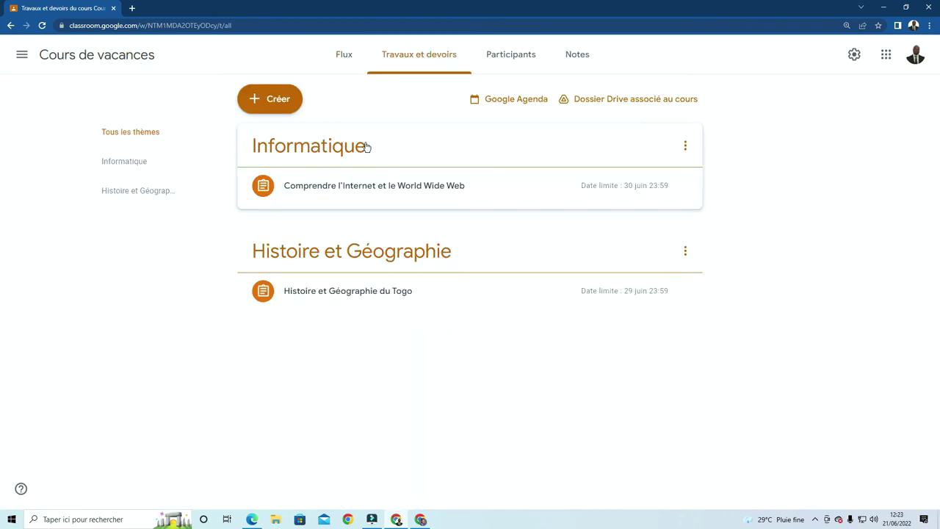
pyautogui.click(326, 192)
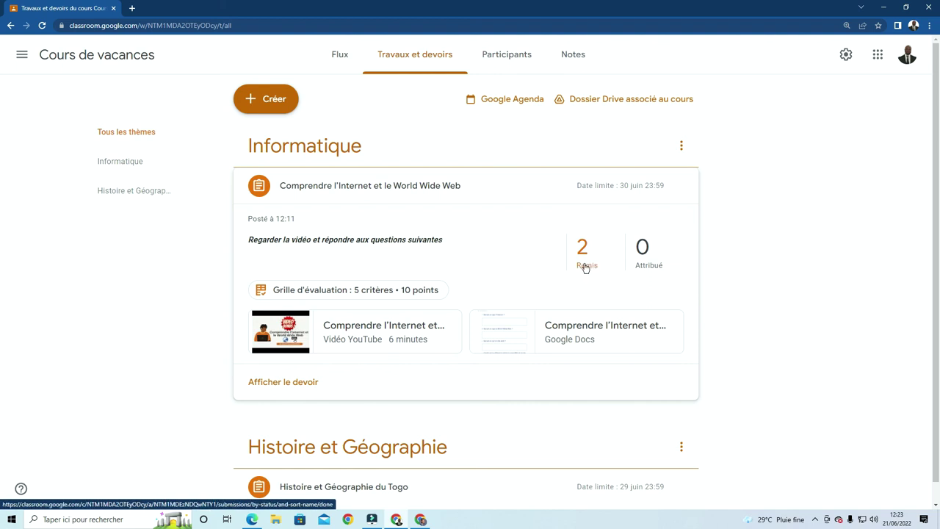
pyautogui.click(585, 266)
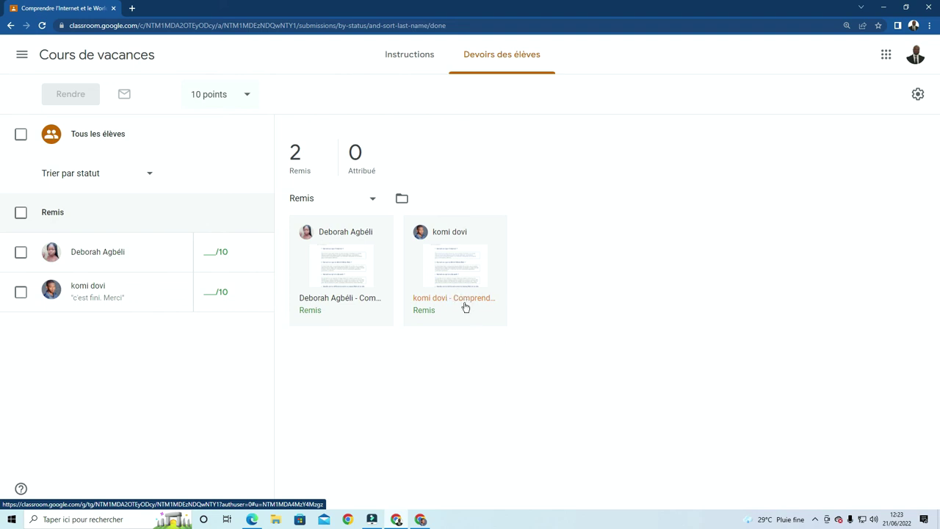
pyautogui.click(462, 275)
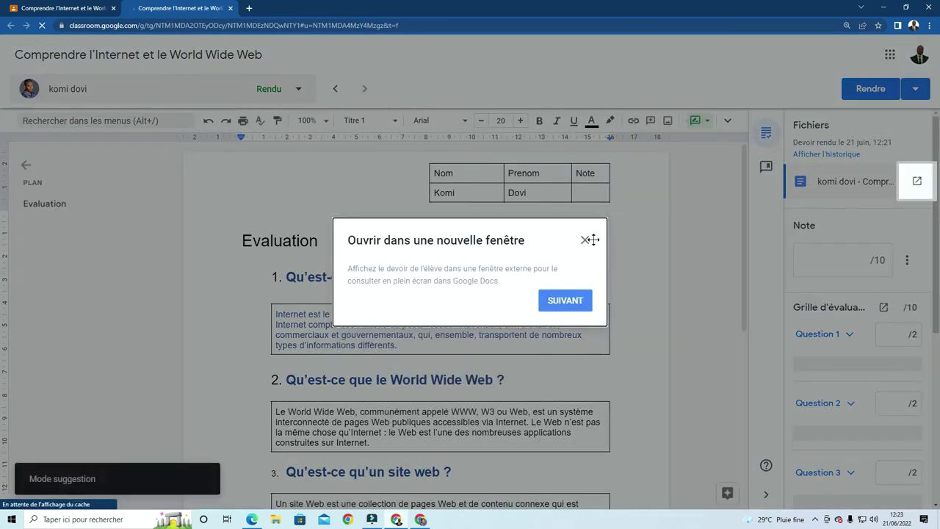
pyautogui.click(586, 240)
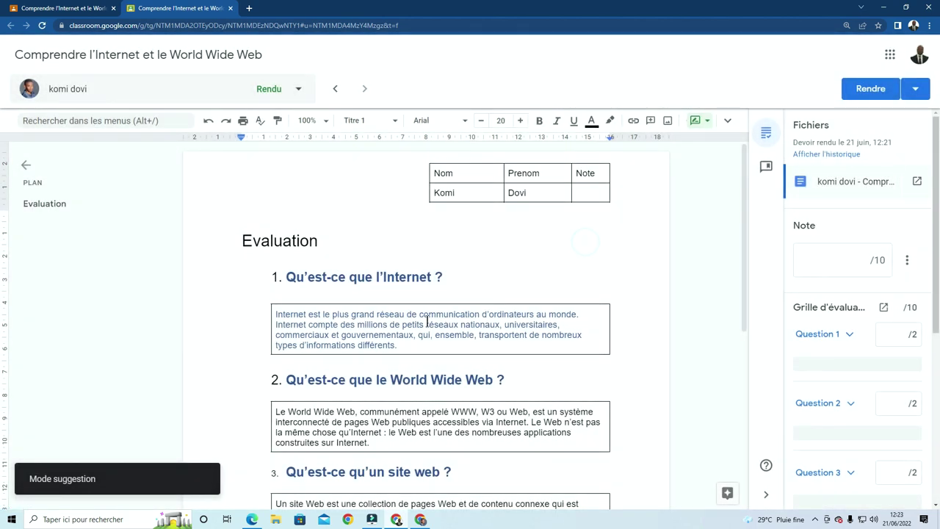
# Score rubric Question 1 at 1/2, giving a draft grade of 1/10
pyautogui.scroll(-1, 419, 324)
pyautogui.scroll(1, 419, 324)
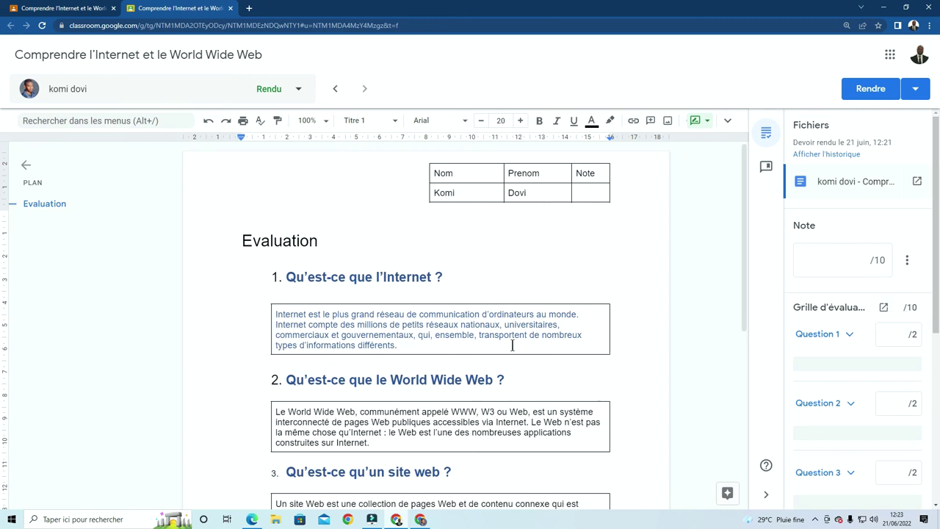
pyautogui.click(512, 346)
pyautogui.scroll(-1, 861, 331)
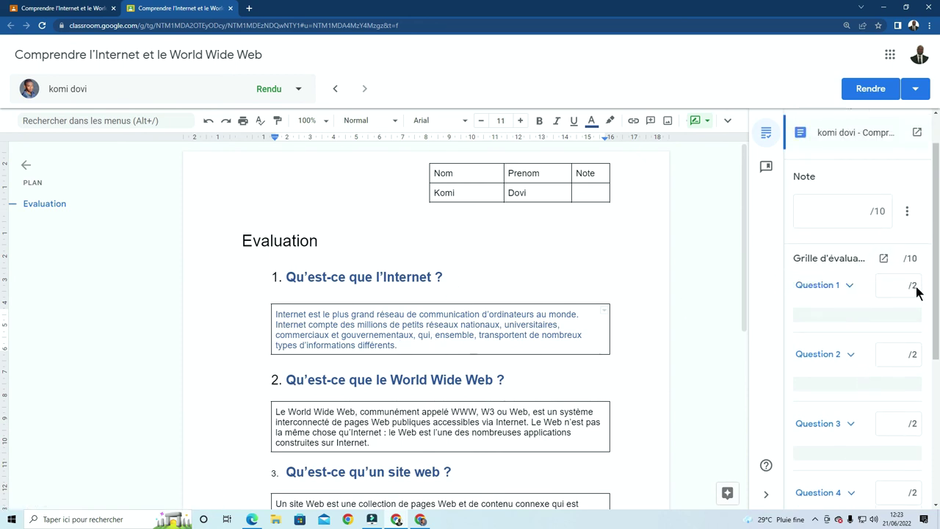
pyautogui.click(905, 286)
pyautogui.click(621, 330)
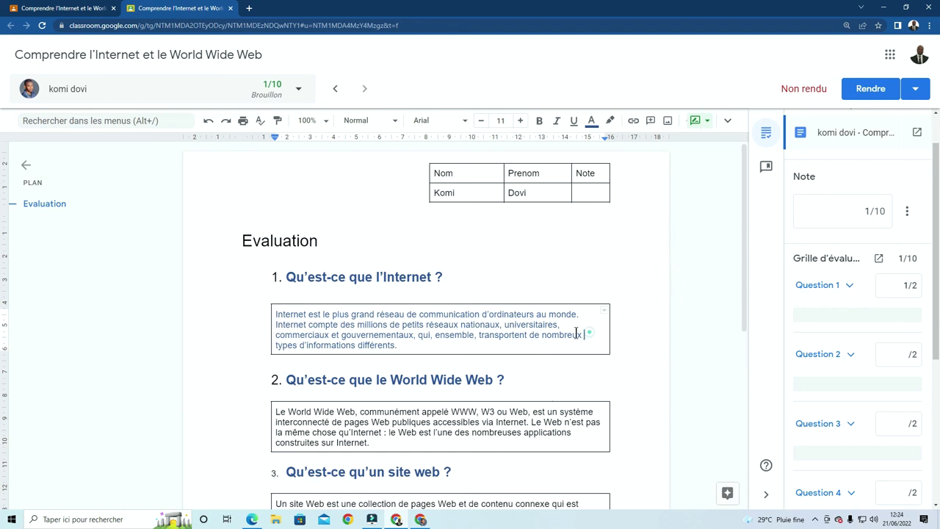
# Attach the comment "plus d'explications" to the end of the student's first answer
pyautogui.moveTo(577, 334); pyautogui.dragTo(534, 328)
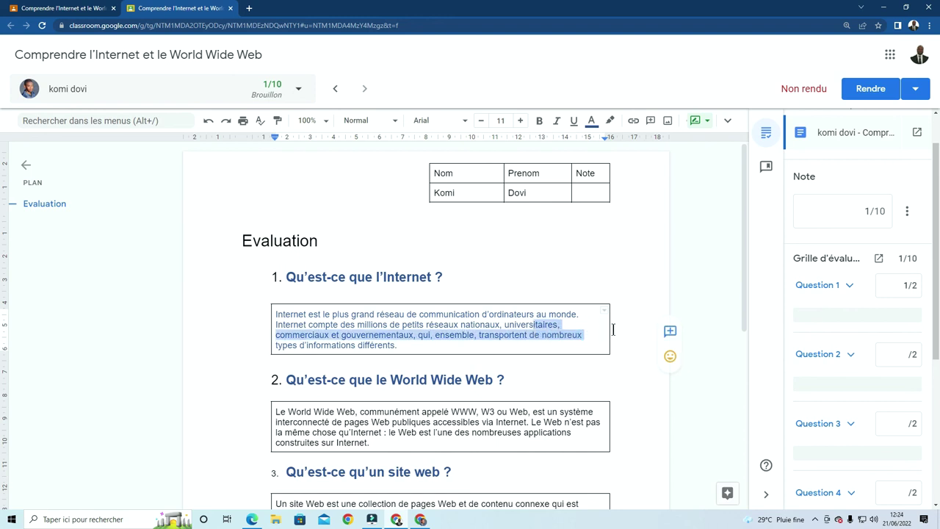
pyautogui.click(670, 331)
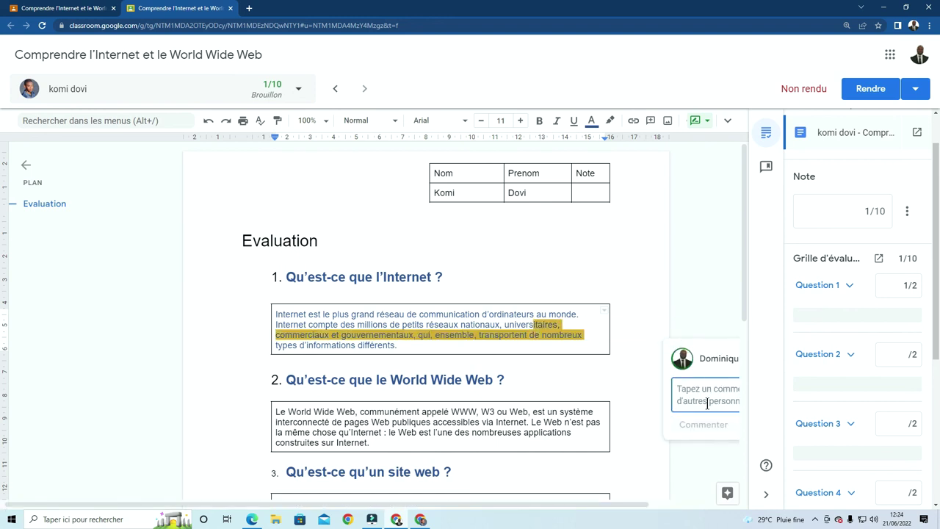
pyautogui.moveTo(594, 505); pyautogui.dragTo(670, 508)
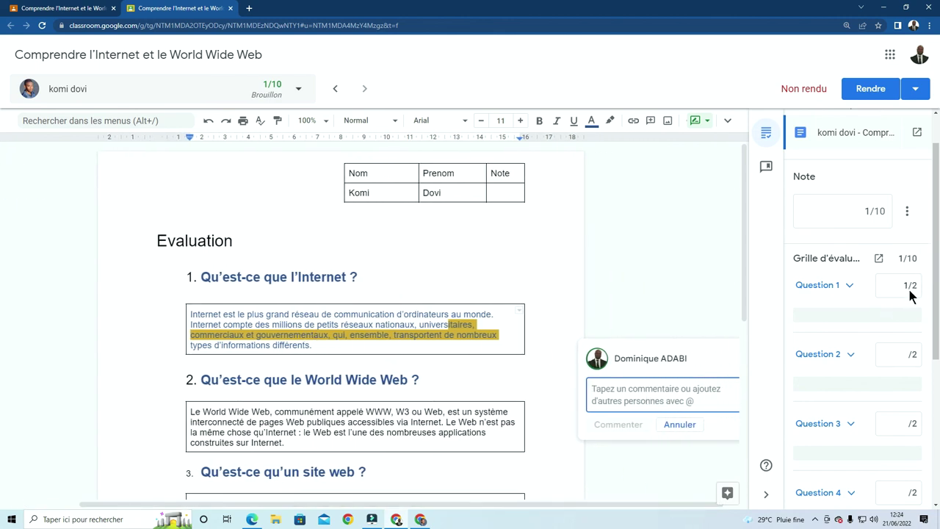
pyautogui.click(627, 397)
pyautogui.write("plus d'explications")
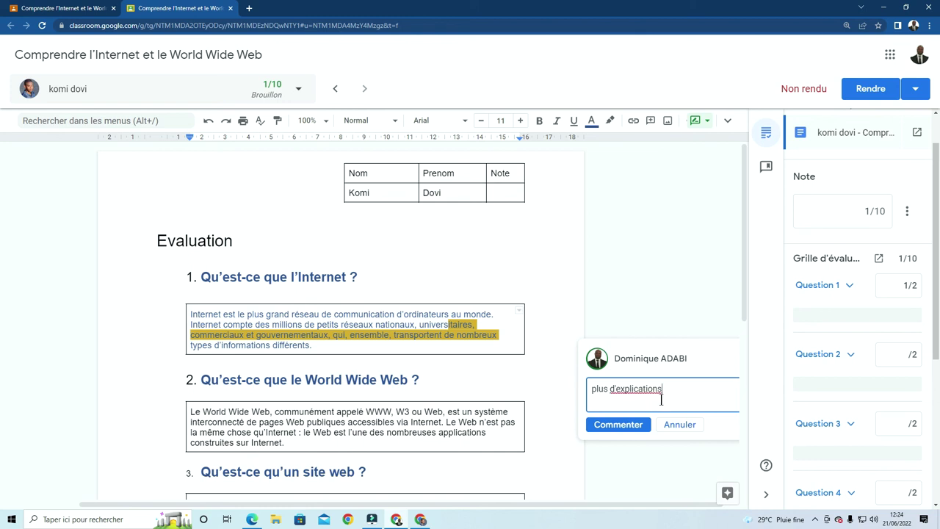
pyautogui.click(620, 426)
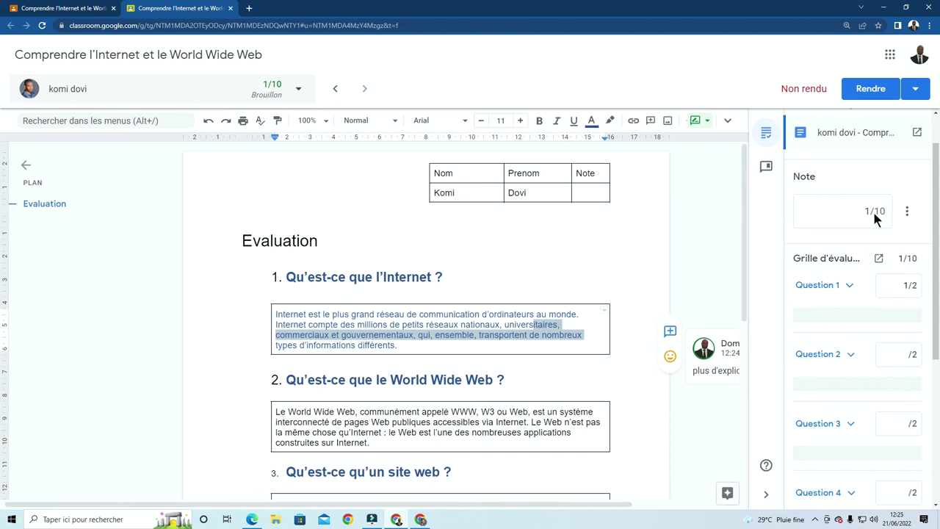
# Score rubric Questions 2 and 3 at 2/2 each
pyautogui.scroll(-2, 414, 345)
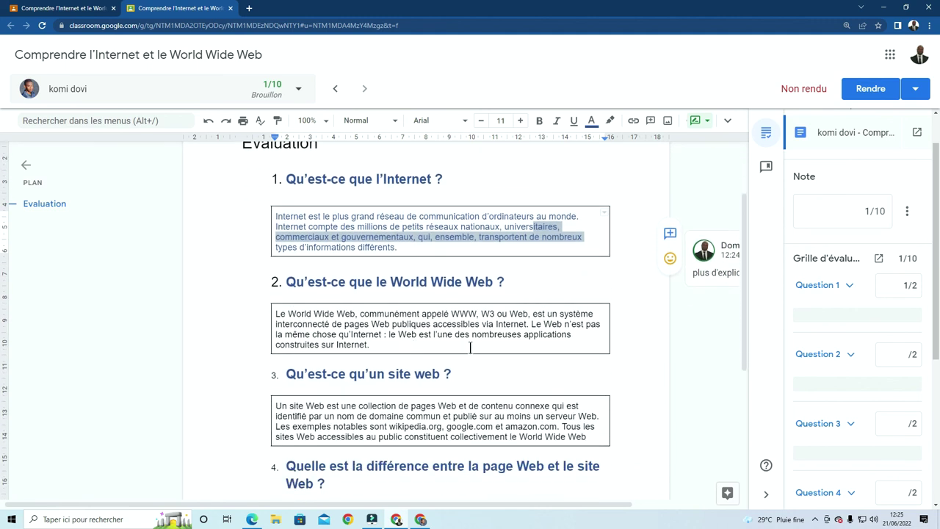
pyautogui.click(903, 355)
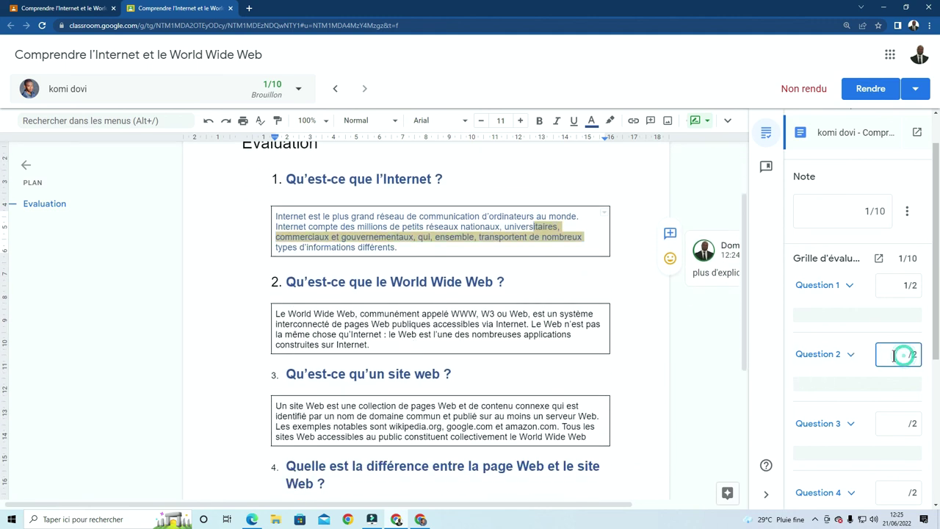
pyautogui.scroll(-1, 903, 364)
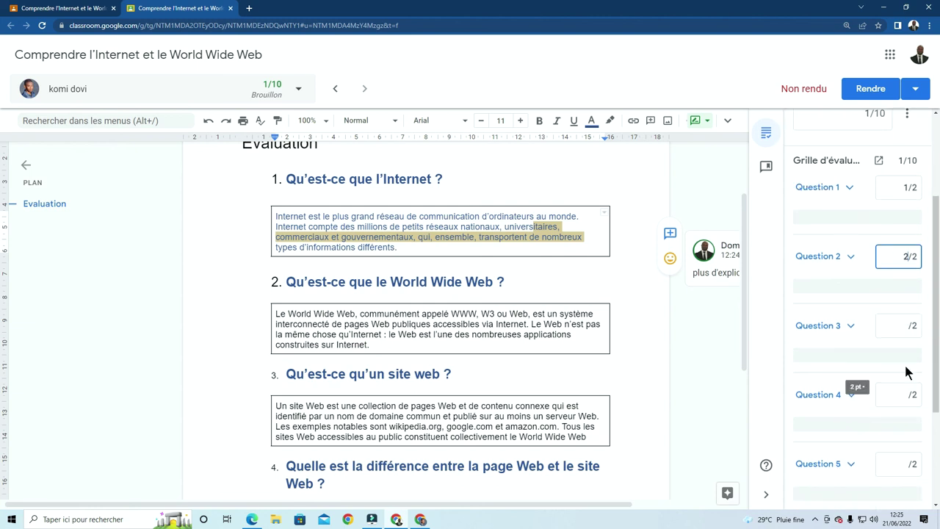
pyautogui.click(897, 325)
pyautogui.scroll(-2, 468, 352)
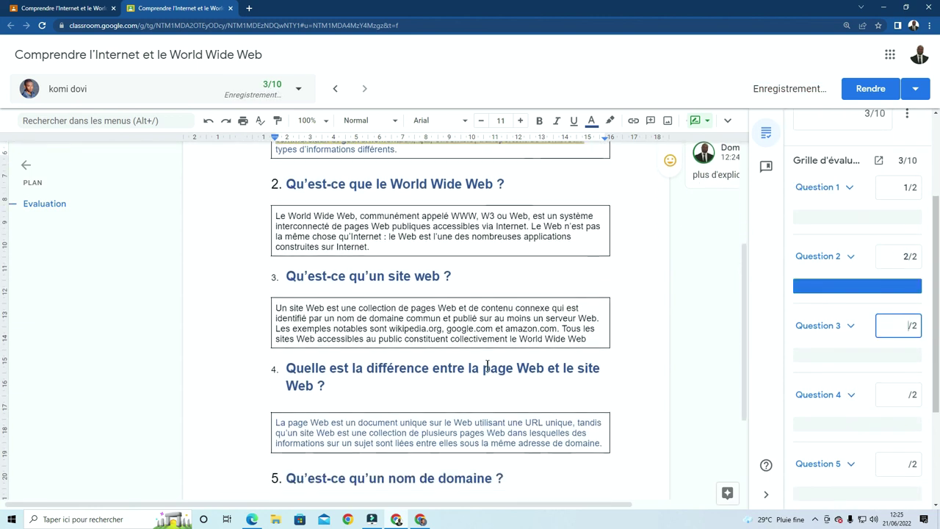
pyautogui.write('2')
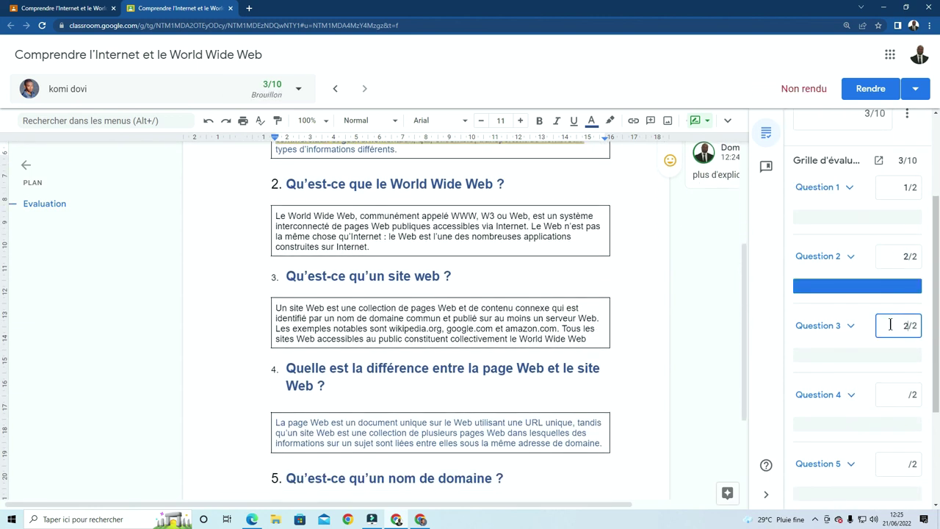
pyautogui.write('3')
# Score Questions 4 and 5 at 2/2 each, raising the draft grade to 9/10
pyautogui.scroll(-1, 904, 378)
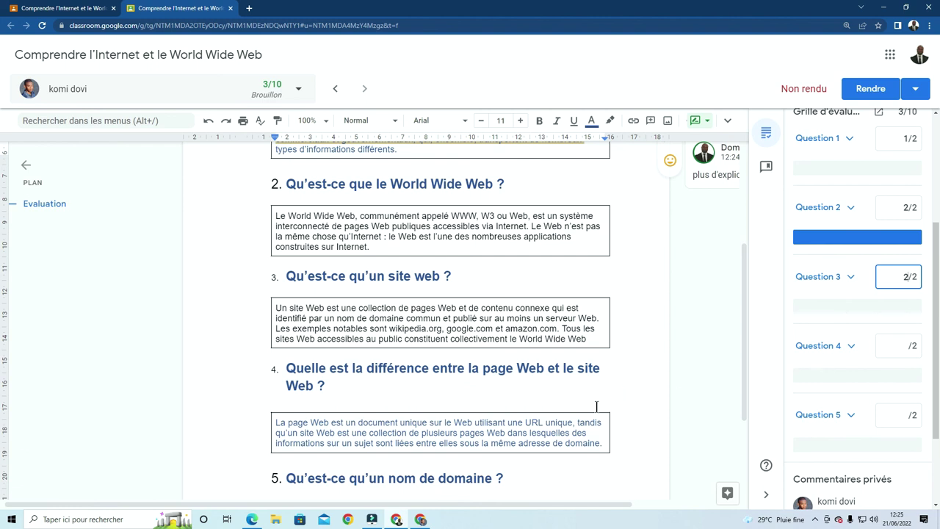
pyautogui.scroll(-2, 596, 405)
pyautogui.click(896, 341)
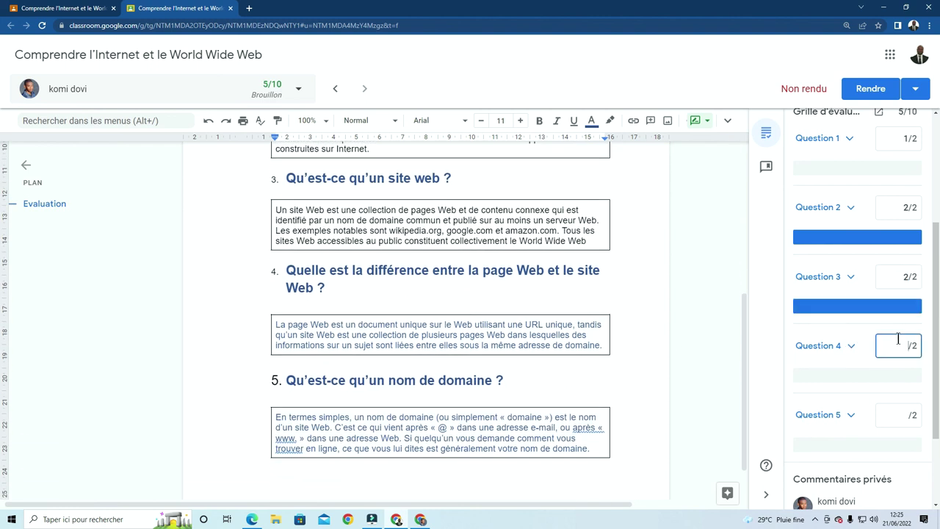
pyautogui.write('2')
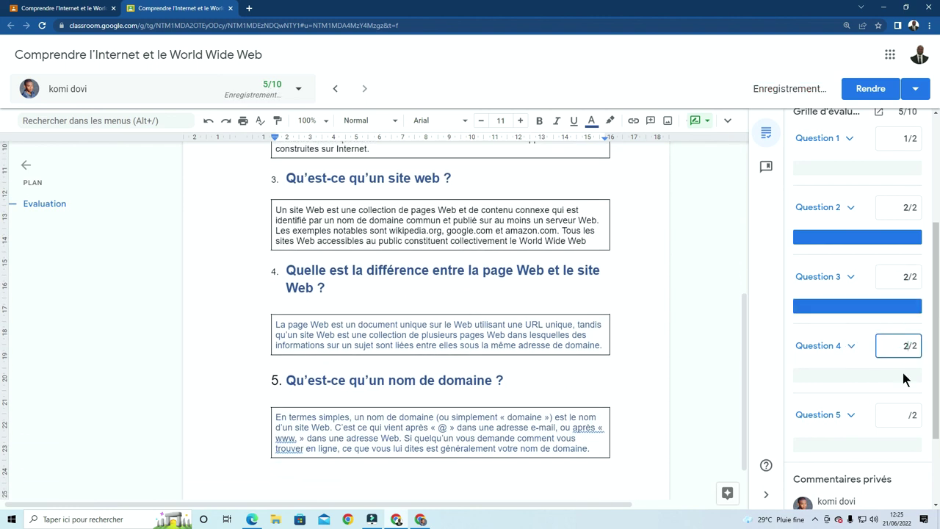
pyautogui.click(902, 415)
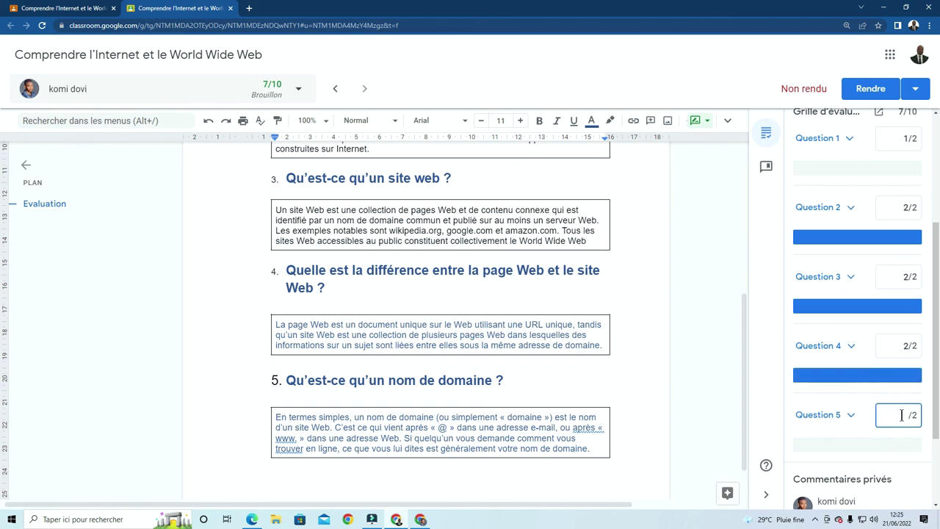
pyautogui.write('2')
pyautogui.scroll(-2, 902, 415)
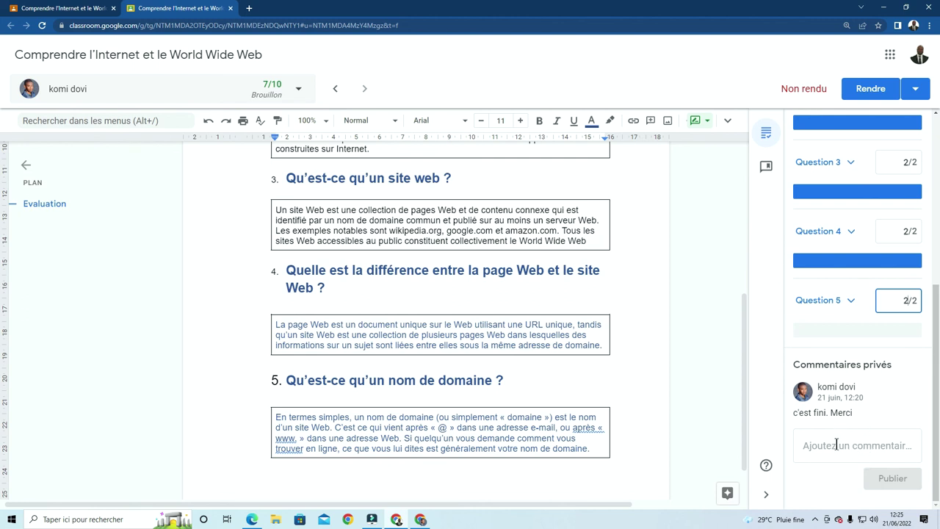
pyautogui.scroll(4, 837, 444)
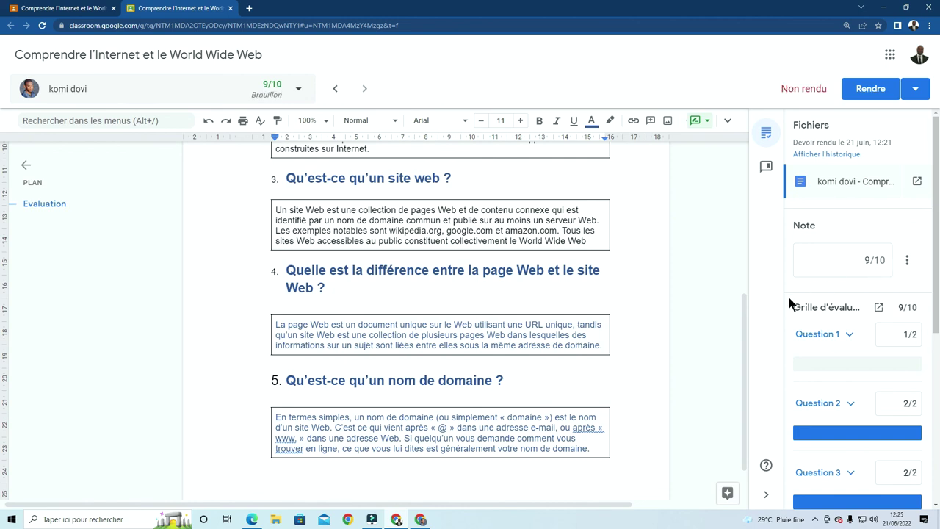
pyautogui.scroll(5, 642, 344)
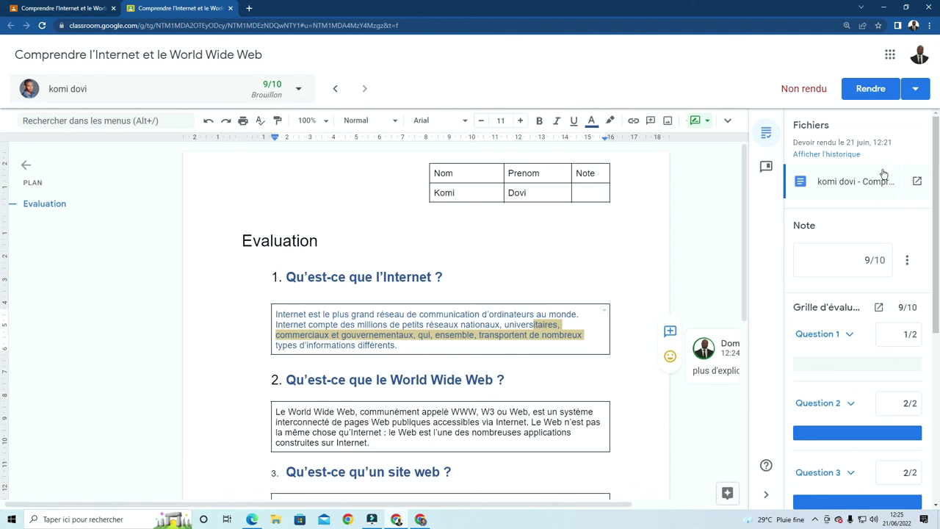
pyautogui.scroll(-4, 863, 225)
pyautogui.scroll(4, 865, 224)
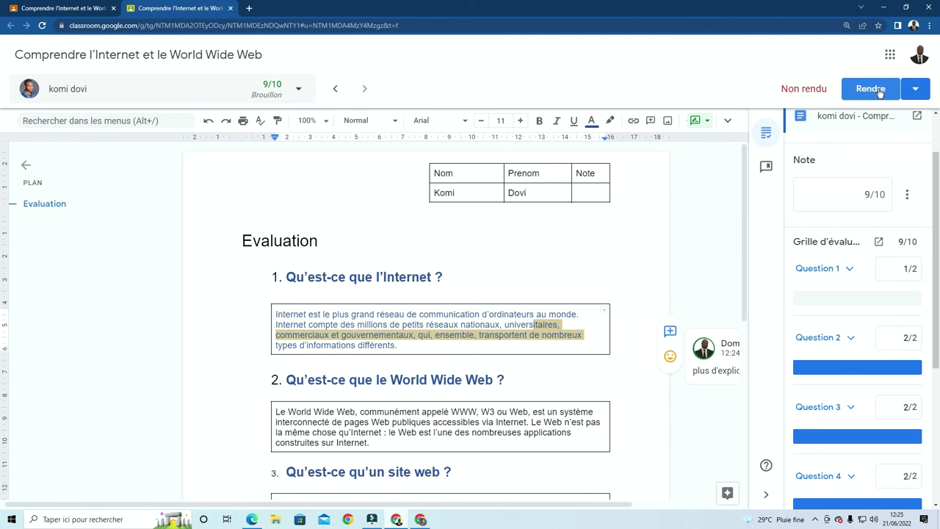
# Return the 9/10 grade to the student and check it in the worksheet's Note cell
pyautogui.click(876, 92)
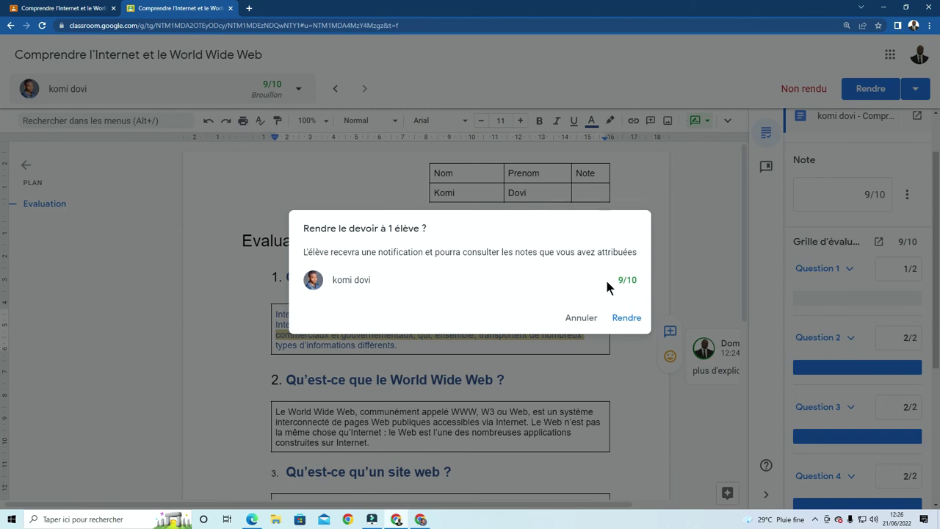
pyautogui.click(625, 321)
pyautogui.scroll(-1, 694, 147)
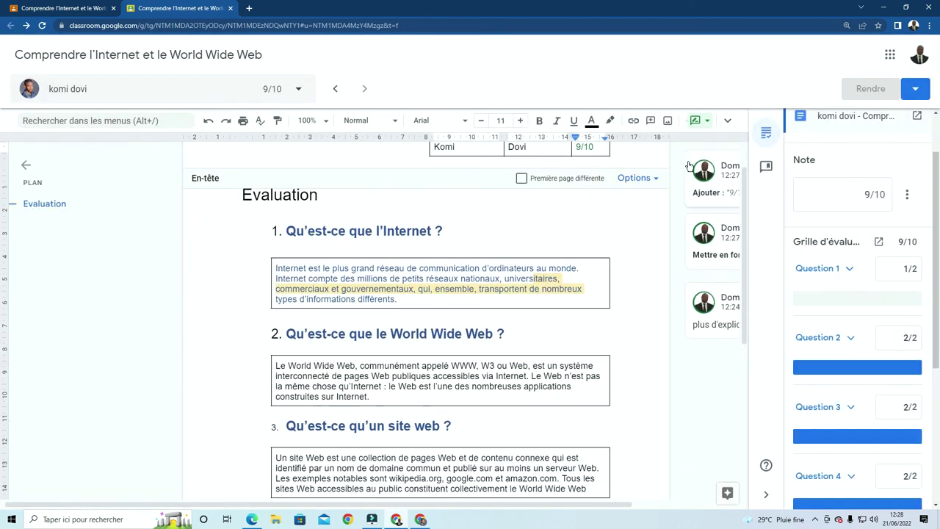
pyautogui.scroll(-2, 645, 191)
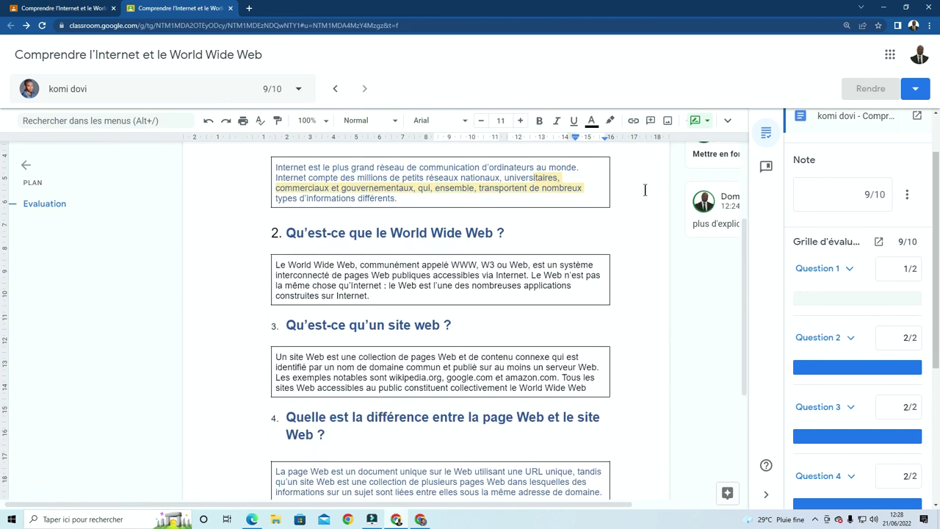
pyautogui.scroll(-3, 660, 195)
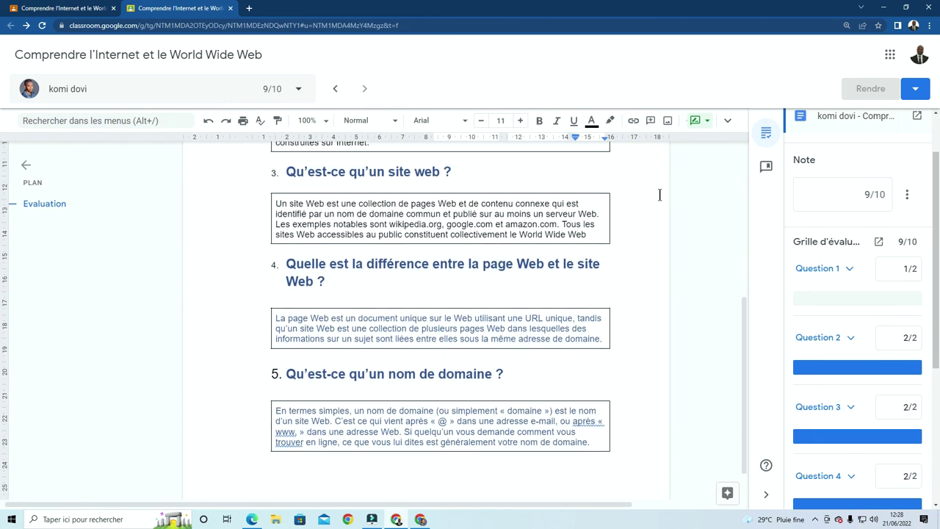
pyautogui.scroll(-1, 660, 195)
pyautogui.scroll(7, 658, 205)
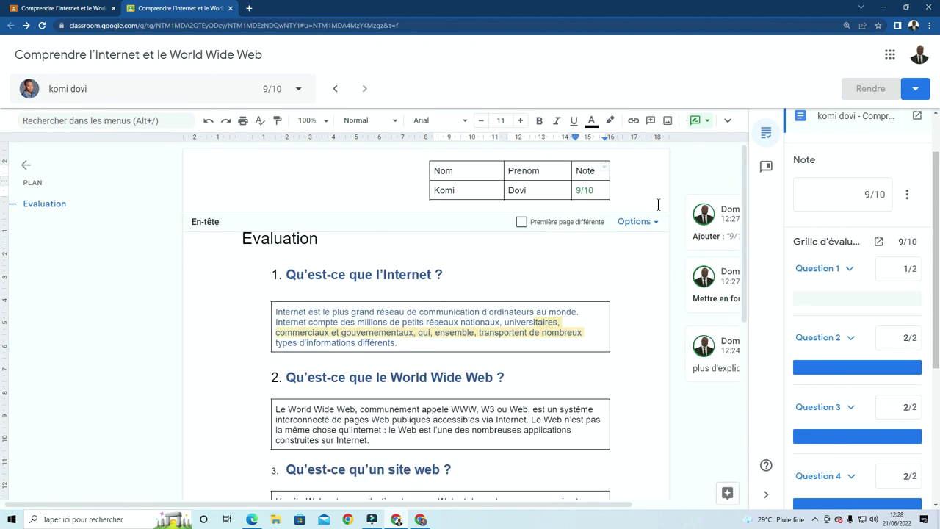
# Close the graded worksheet and open the remaining student's submission for grading
pyautogui.click(231, 8)
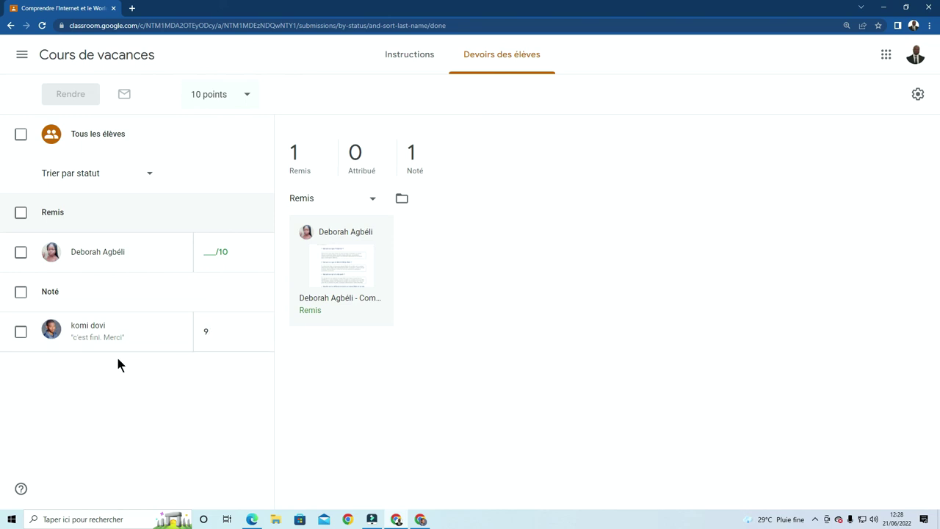
pyautogui.click(338, 256)
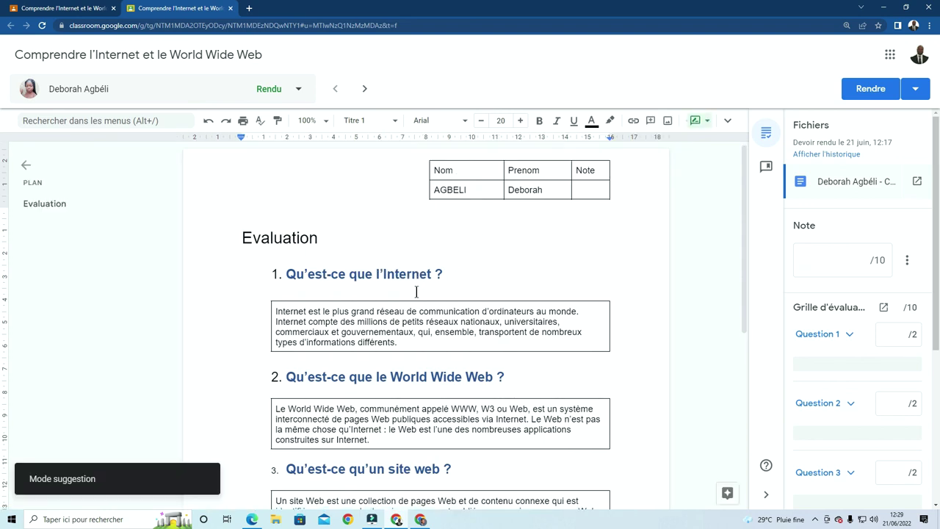
# Score Question 1 of the Grille d'évaluation rubric at 2/2
pyautogui.scroll(-1, 393, 291)
pyautogui.scroll(-1, 395, 278)
pyautogui.scroll(-3, 394, 278)
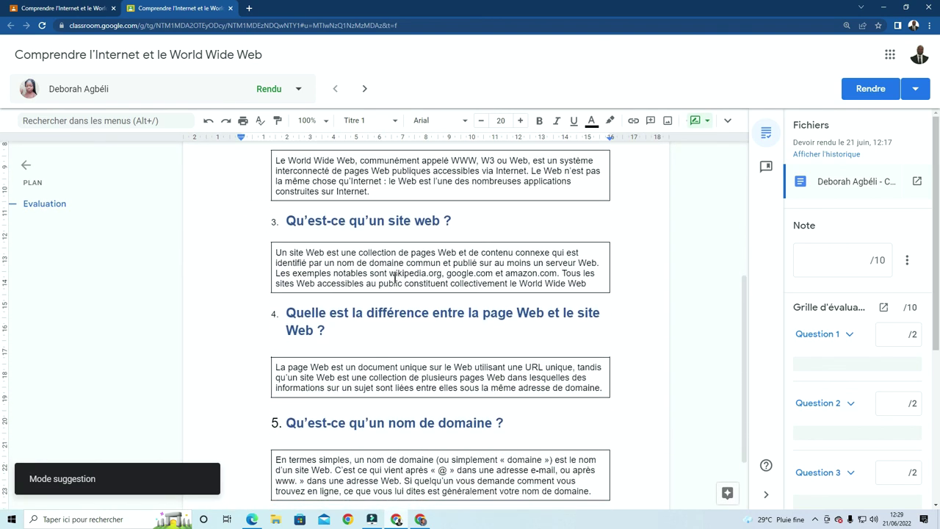
pyautogui.scroll(5, 394, 279)
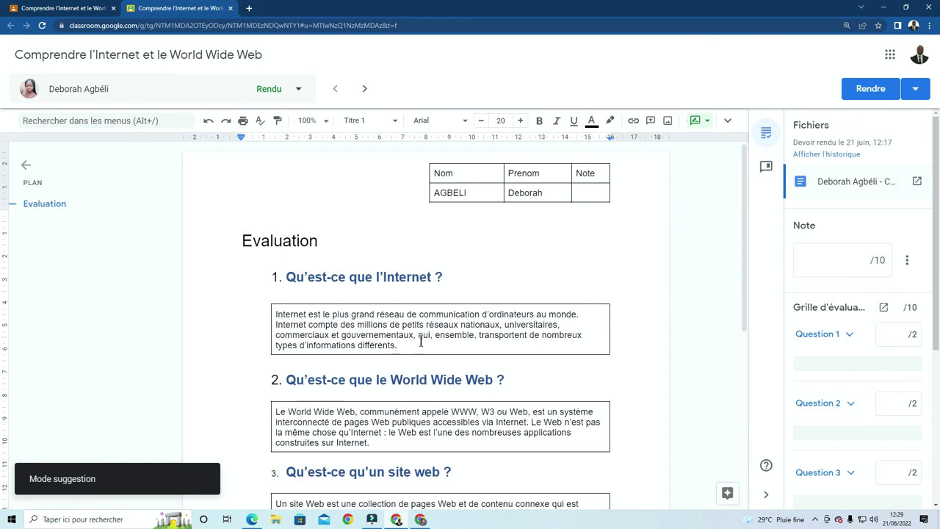
pyautogui.click(421, 341)
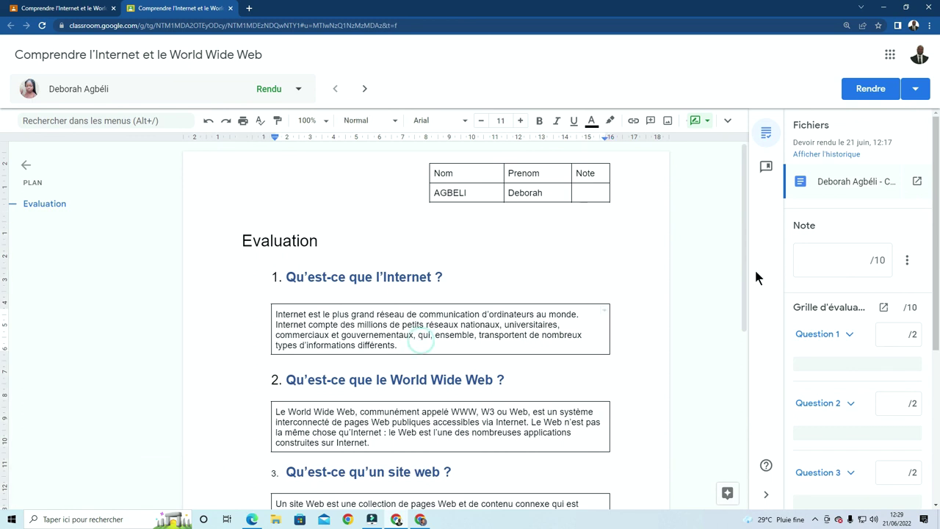
pyautogui.click(871, 260)
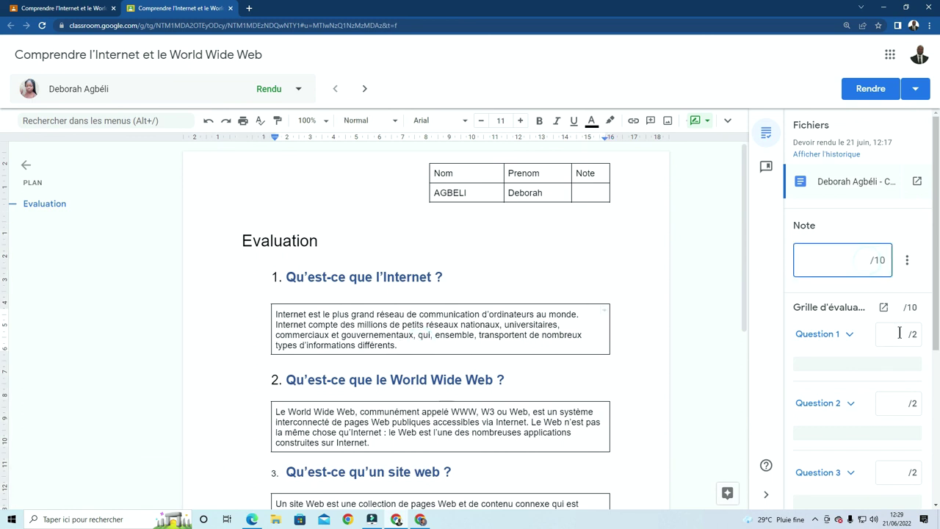
pyautogui.click(899, 334)
pyautogui.write('2')
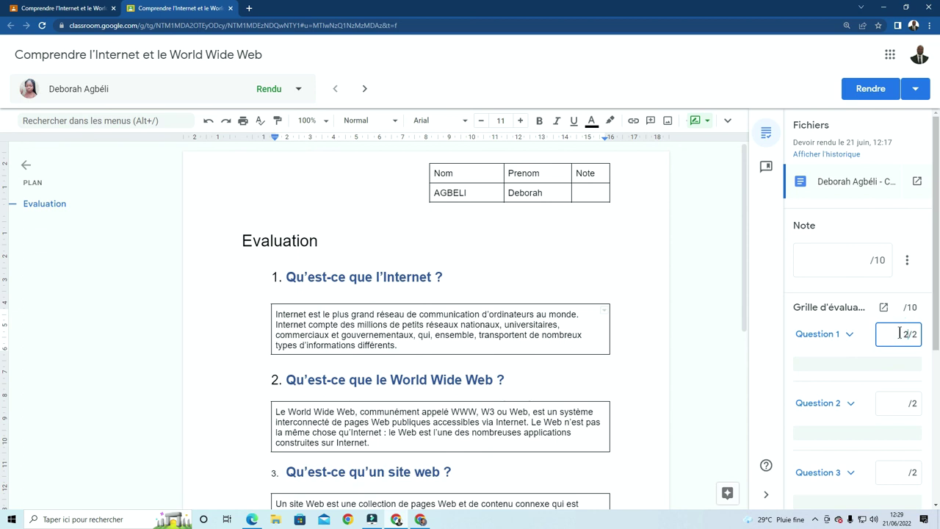
# Score rubric Questions 2 and 3 at 2/2 each
pyautogui.scroll(-2, 907, 323)
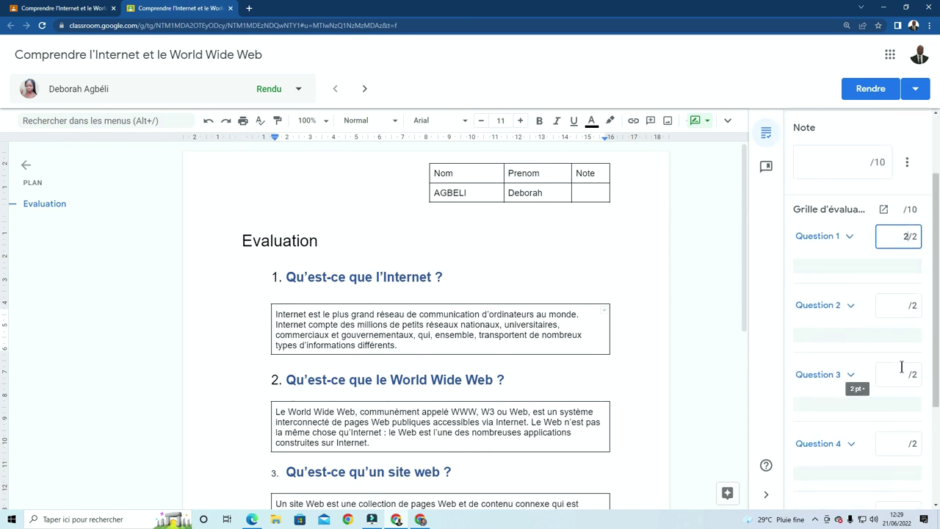
pyautogui.click(905, 304)
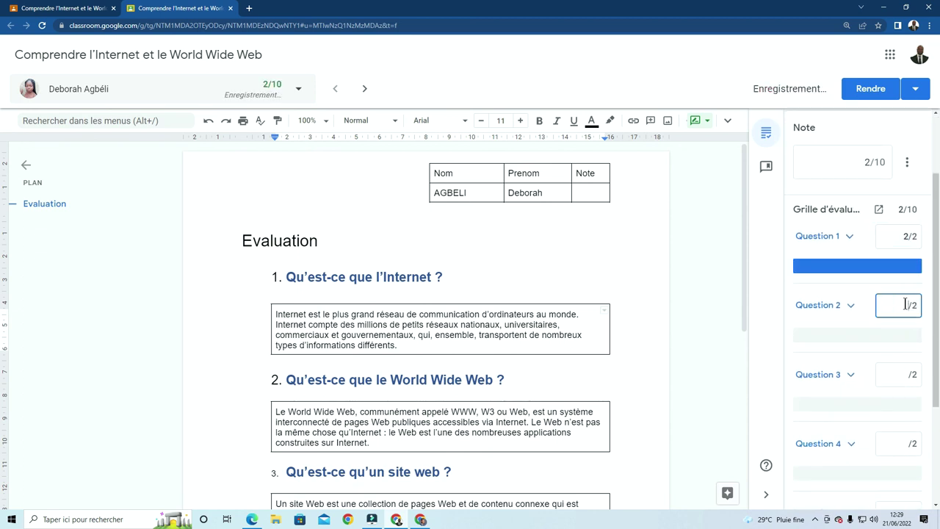
pyautogui.write('2')
pyautogui.scroll(-3, 271, 278)
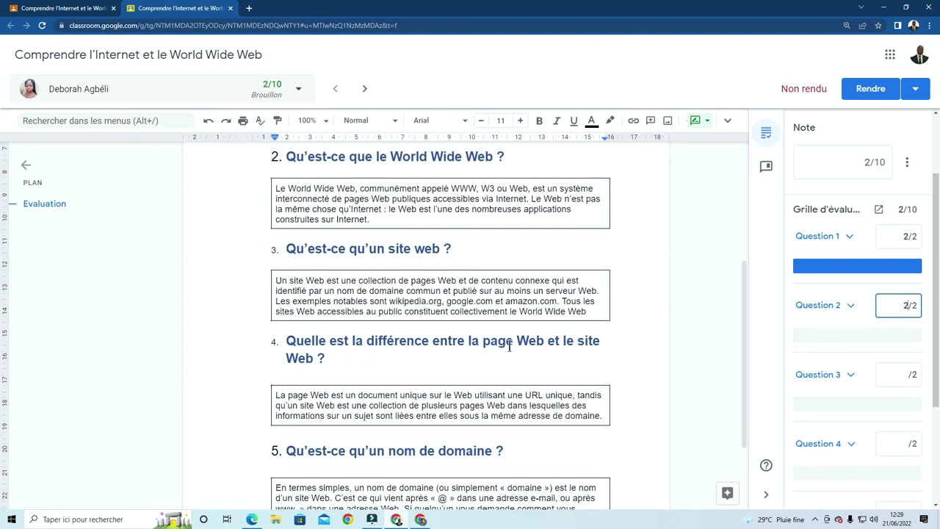
pyautogui.click(901, 375)
pyautogui.write('2')
# Score Questions 4 and 5 at 2/2, bringing the draft grade to 10/10
pyautogui.scroll(-2, 889, 401)
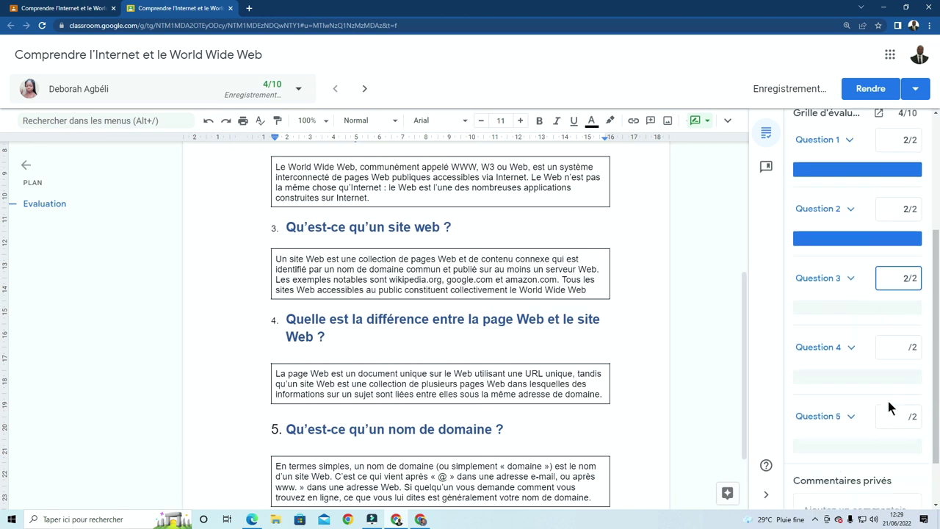
pyautogui.scroll(-1, 529, 367)
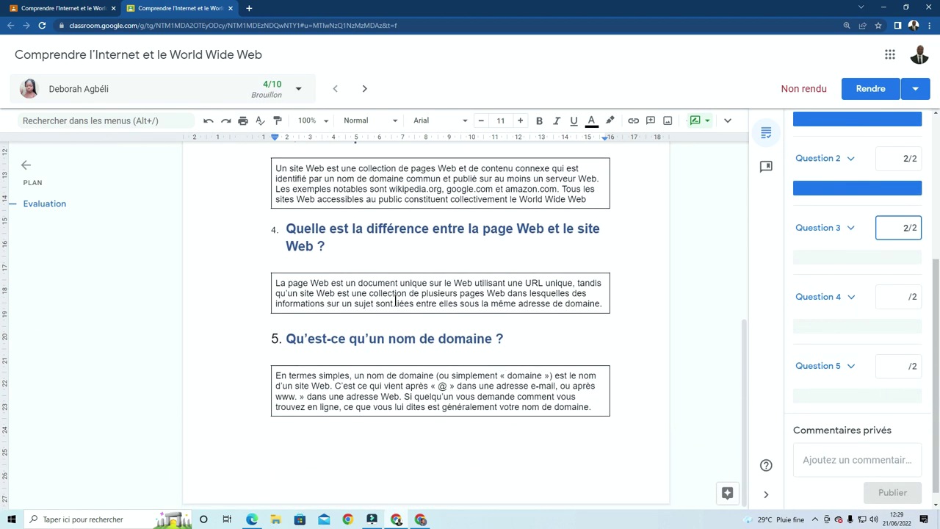
pyautogui.click(906, 295)
pyautogui.write('2')
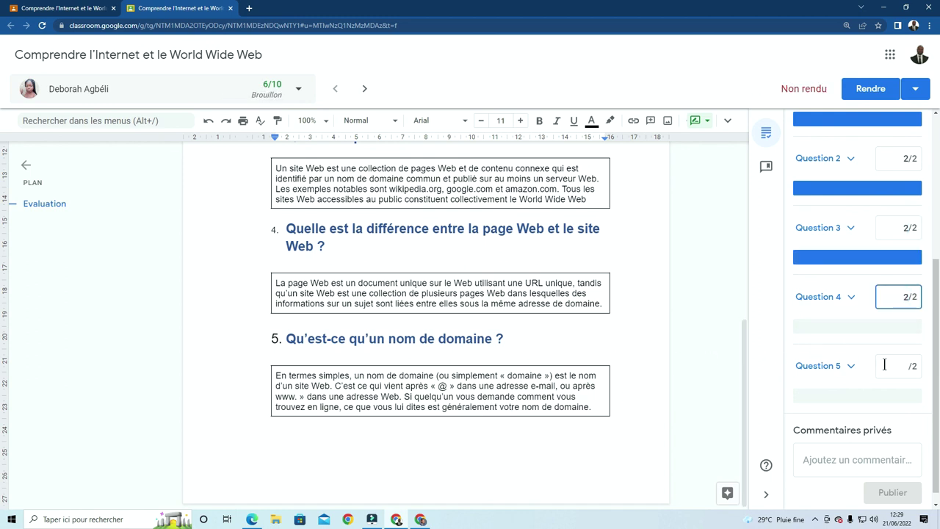
pyautogui.click(905, 365)
pyautogui.write('2')
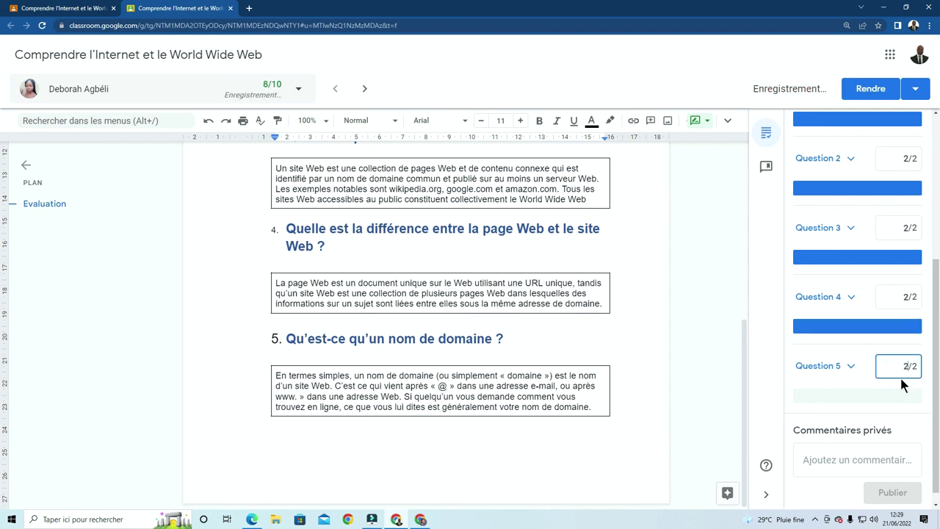
pyautogui.click(885, 455)
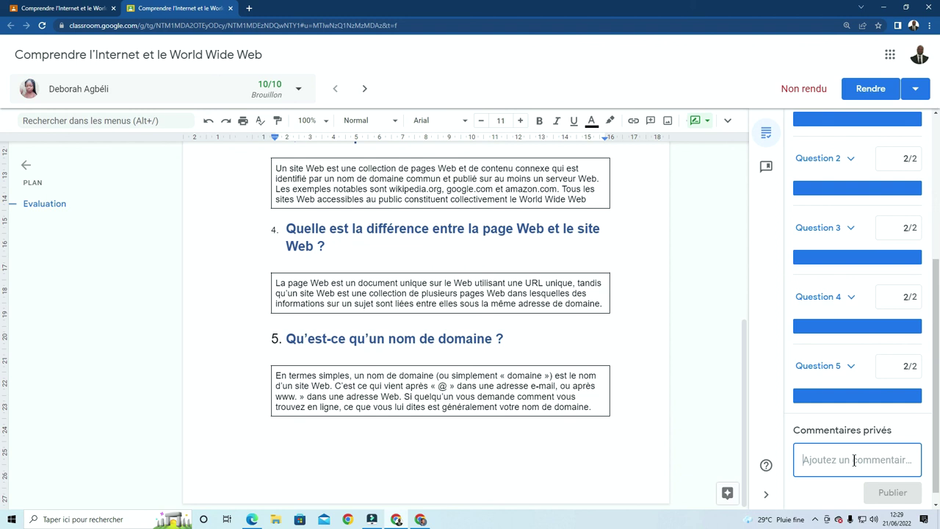
# Draft the private comment 'tu avances très bien. bon tr…' to the second student
pyautogui.write('tu')
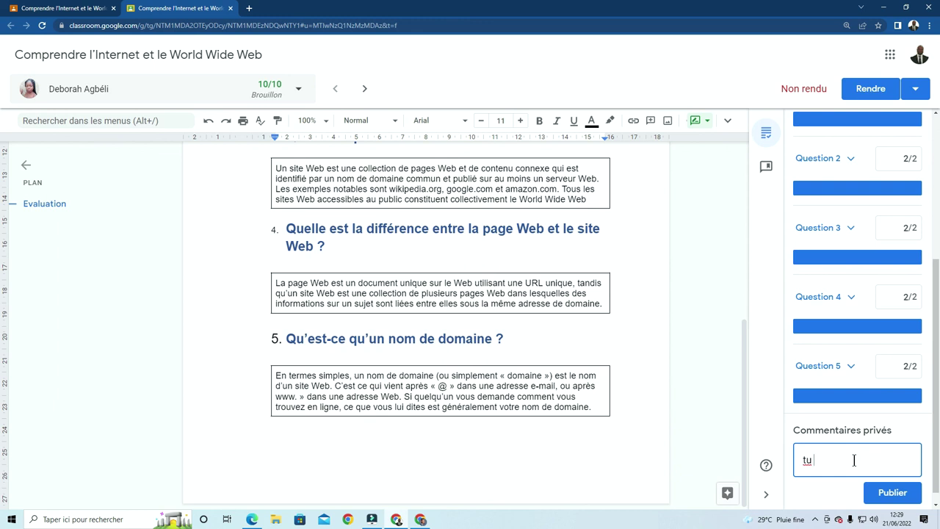
pyautogui.write(' avances tres bien.')
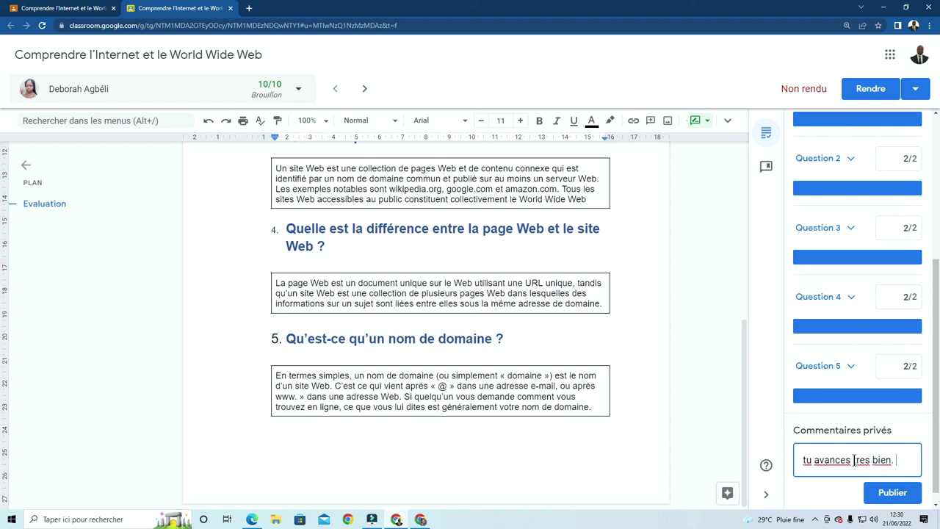
pyautogui.write('n tr')
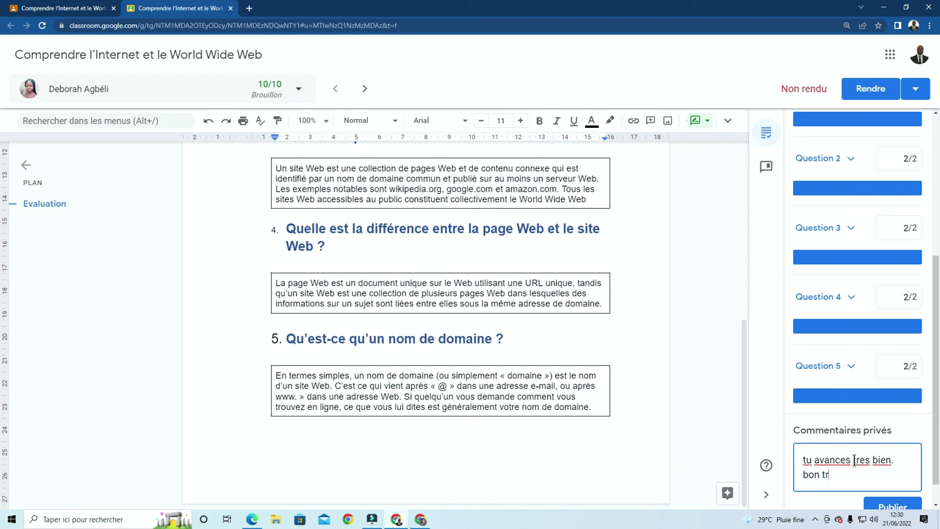